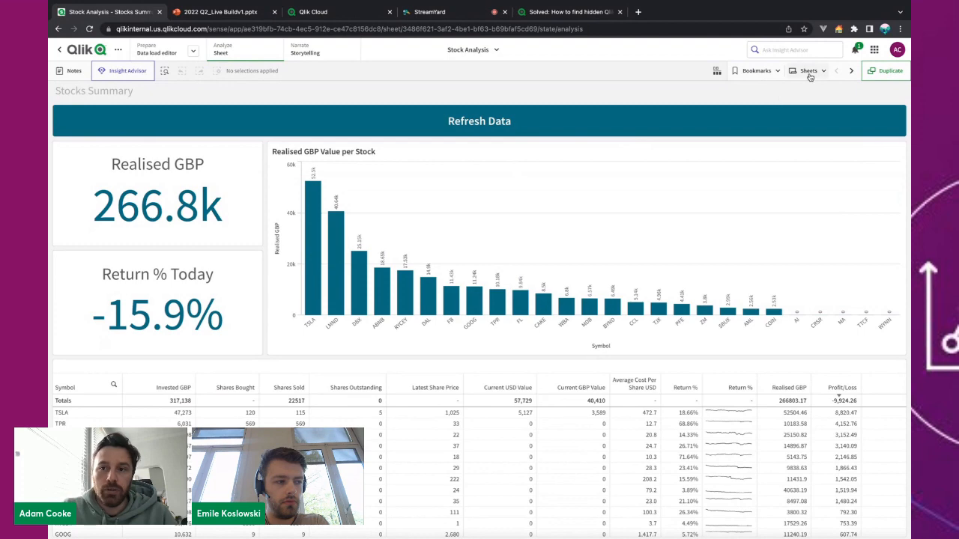
Open My new sheet (1) from the sheet list and switch it to edit mode.
{"action": "left_click", "coordinate": [809, 73]}
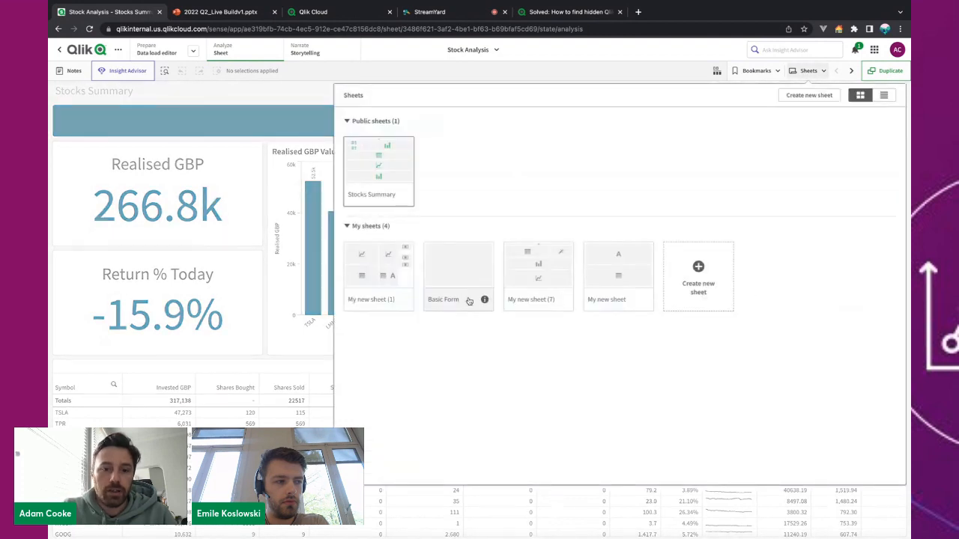
{"action": "left_click", "coordinate": [399, 279]}
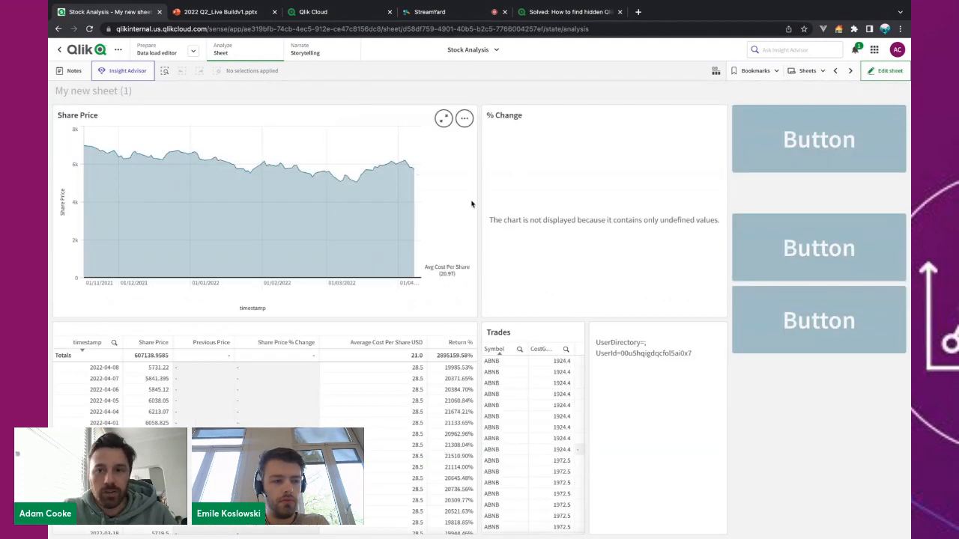
{"action": "left_click", "coordinate": [886, 70]}
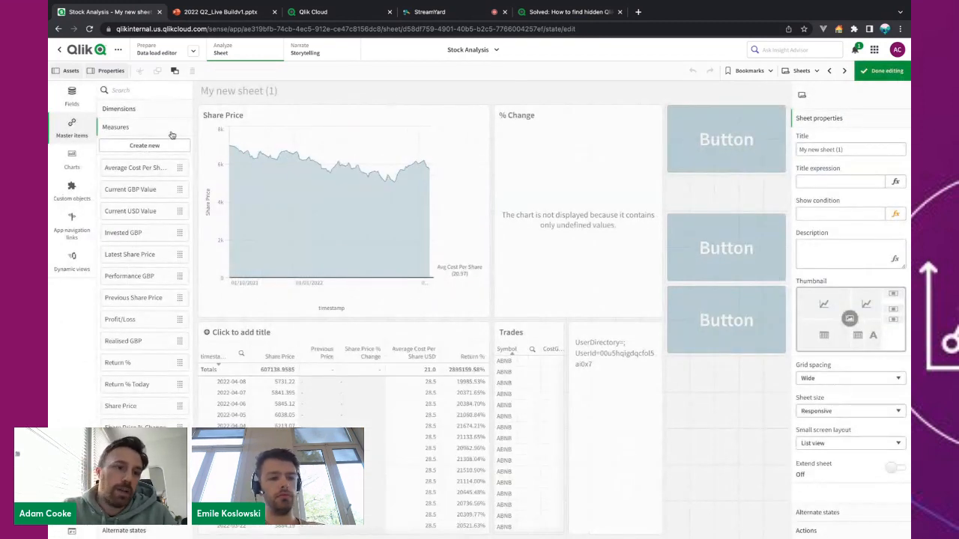
Browse the app's master dimensions and master measures under Master items.
{"action": "left_click", "coordinate": [133, 114]}
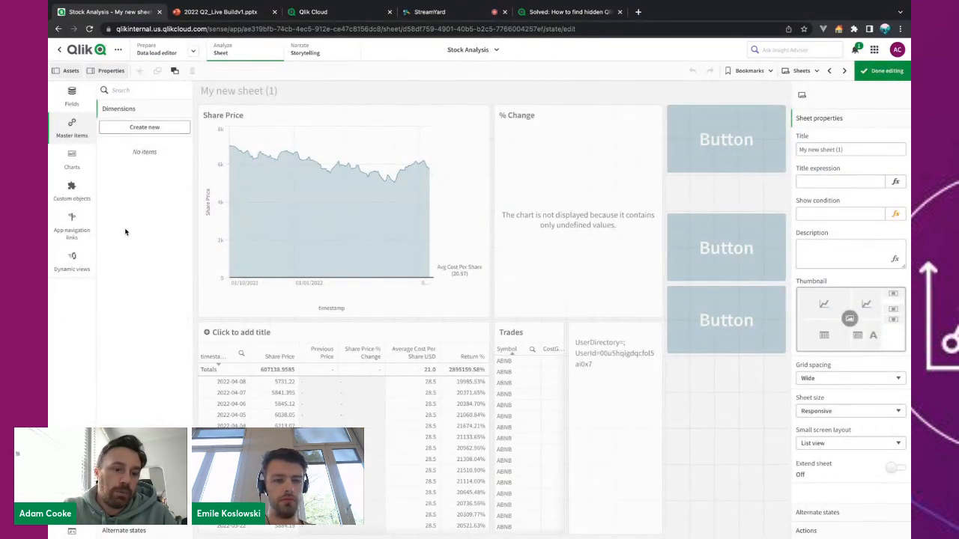
{"action": "left_click", "coordinate": [144, 494]}
{"action": "scroll", "coordinate": [150, 347], "scroll_direction": "down", "scroll_amount": 1}
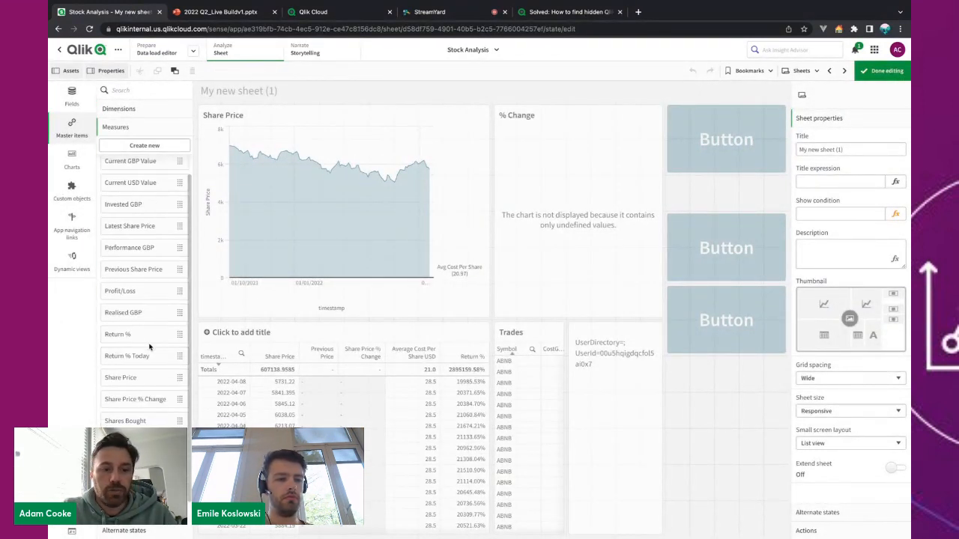
{"action": "scroll", "coordinate": [157, 299], "scroll_direction": "up", "scroll_amount": 1}
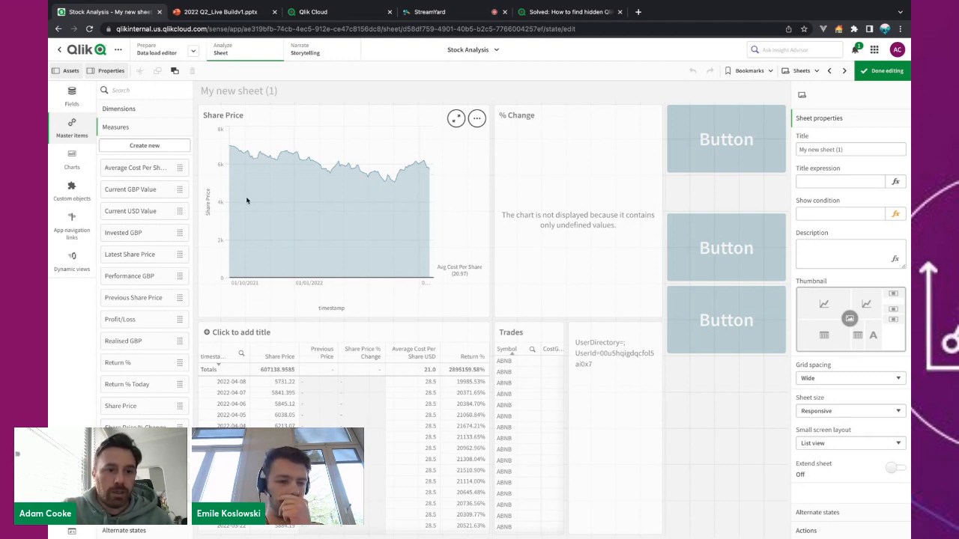
{"action": "scroll", "coordinate": [159, 249], "scroll_direction": "down", "scroll_amount": 1}
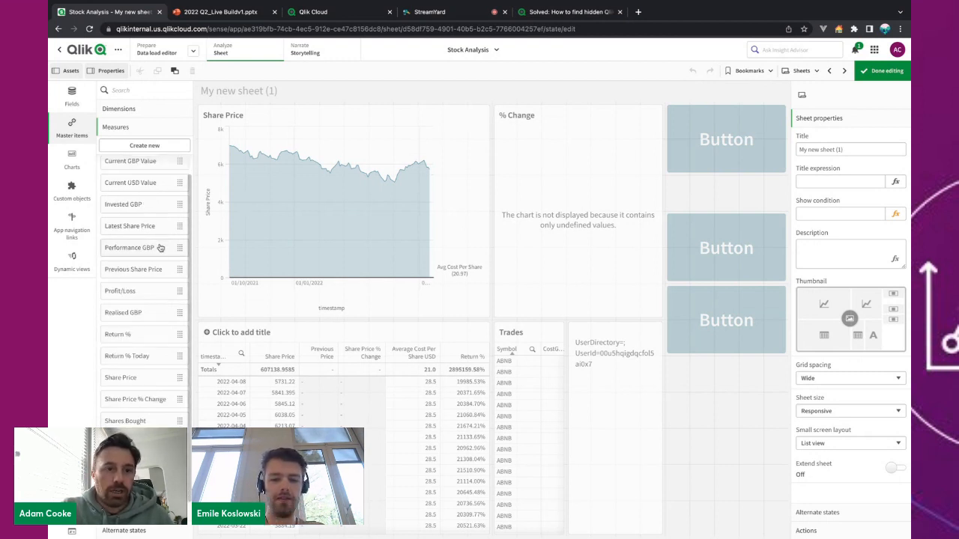
{"action": "scroll", "coordinate": [160, 248], "scroll_direction": "up", "scroll_amount": 1}
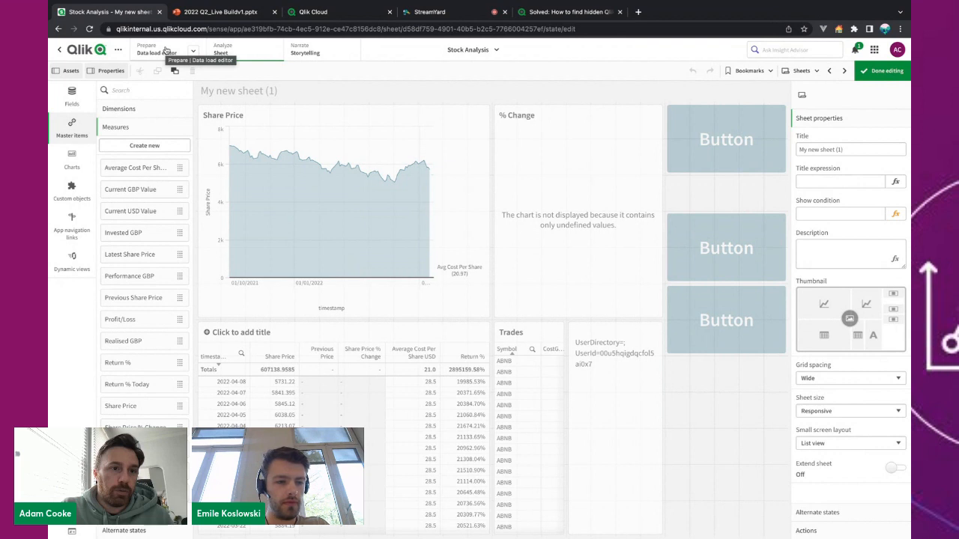
Open the Data load editor and inspect the Daily Prices script's stocks file and Livestreaming automations connection.
{"action": "left_click", "coordinate": [166, 51]}
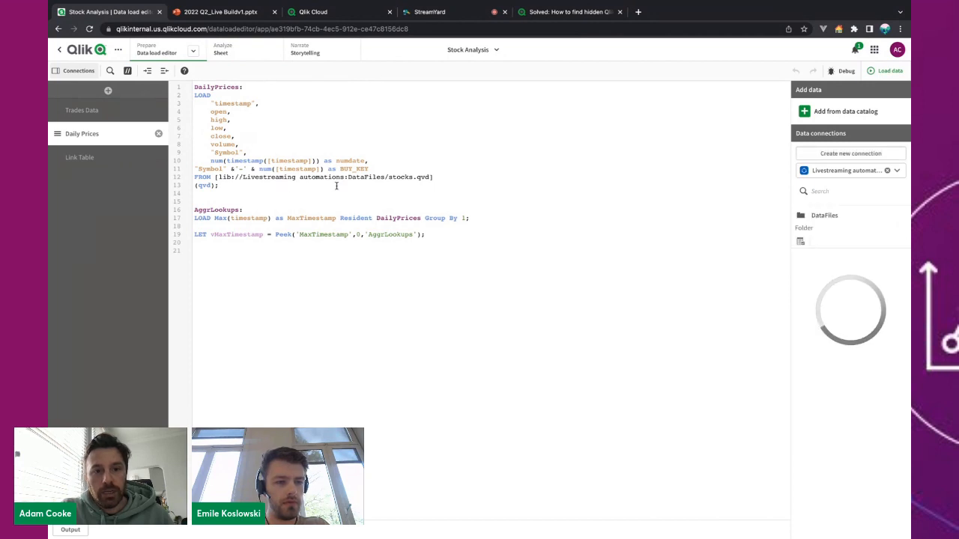
{"action": "left_click_drag", "start_coordinate": [390, 177], "coordinate": [409, 178]}
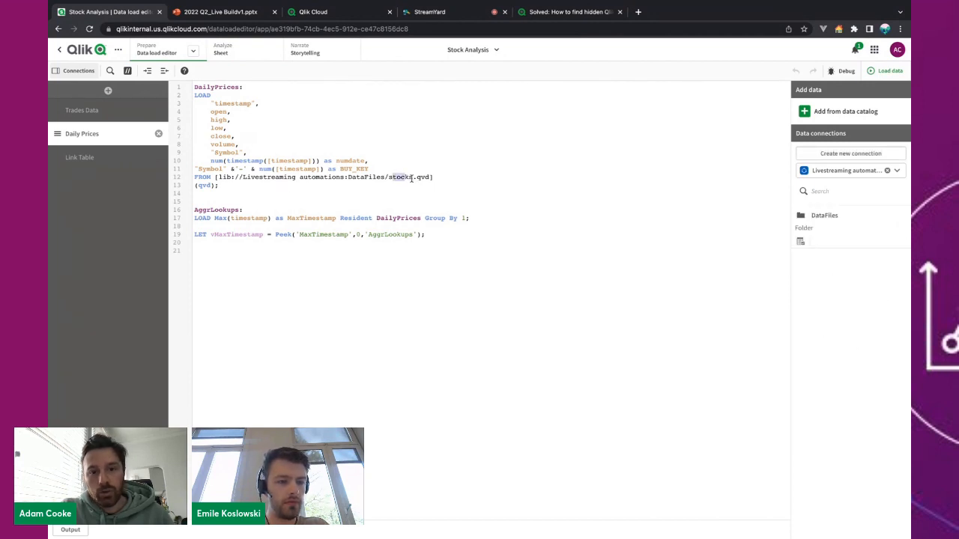
{"action": "left_click", "coordinate": [429, 181]}
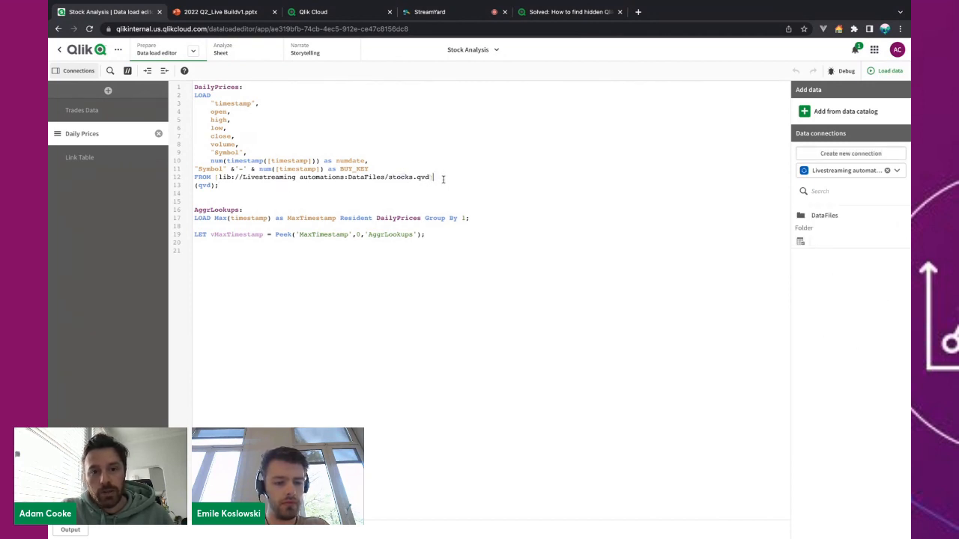
{"action": "left_click_drag", "start_coordinate": [240, 177], "coordinate": [342, 174]}
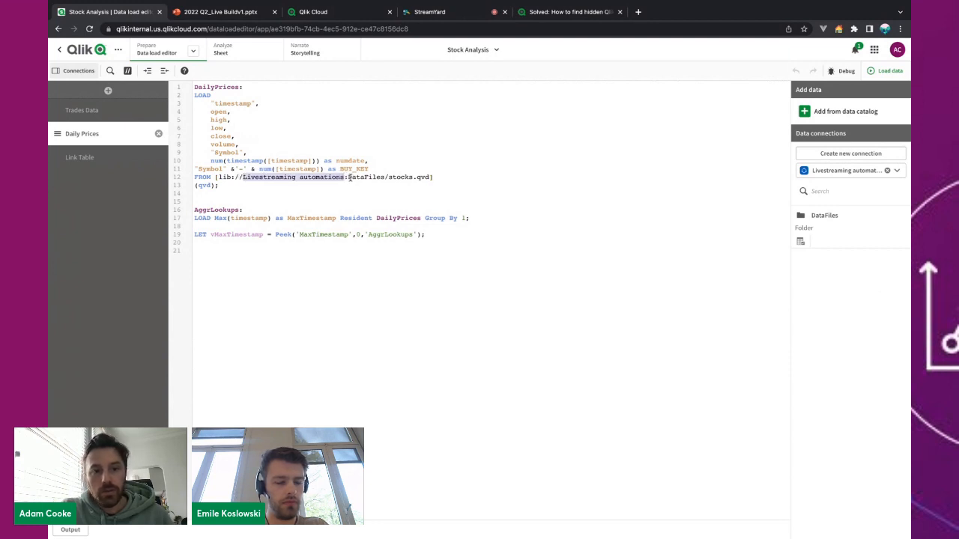
{"action": "left_click", "coordinate": [350, 178]}
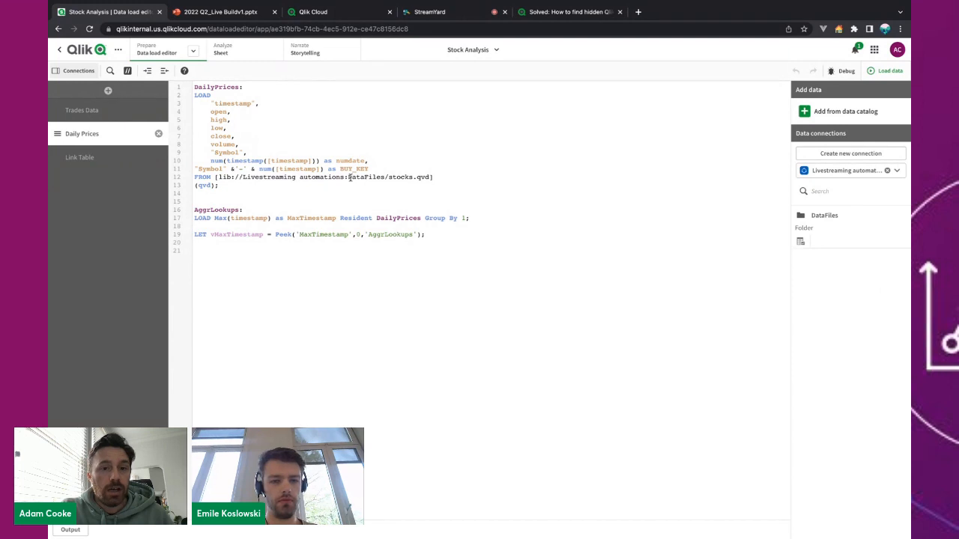
Review the Link Table and Trades Data script sections, with TradesByDate and Trades loaded from trades.qvd.
{"action": "left_click", "coordinate": [83, 158]}
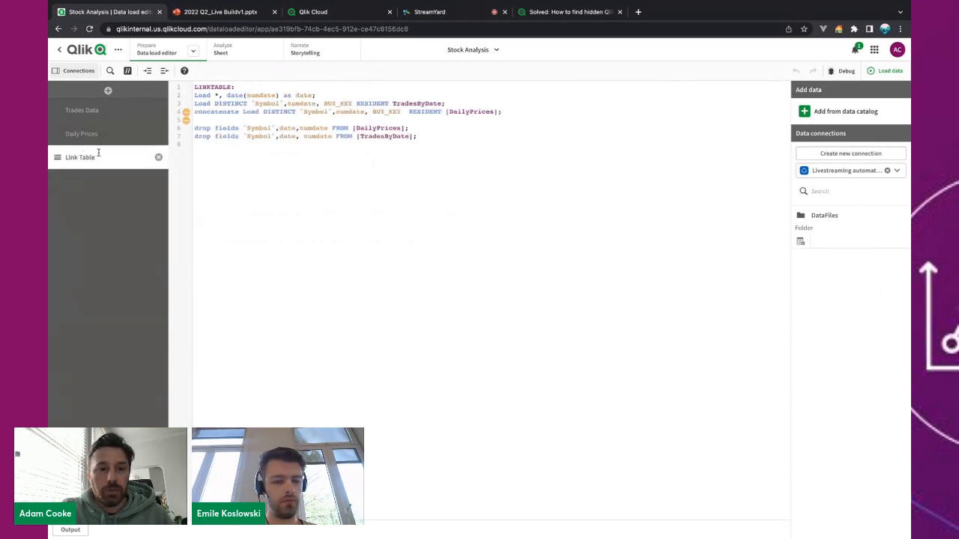
{"action": "left_click", "coordinate": [109, 113]}
{"action": "scroll", "coordinate": [277, 285], "scroll_direction": "down", "scroll_amount": 1}
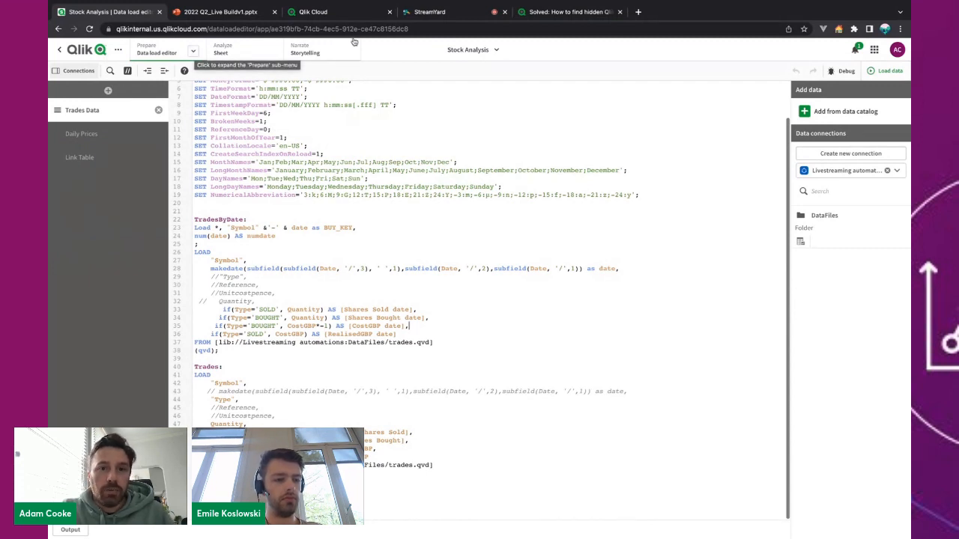
{"action": "left_click", "coordinate": [475, 51]}
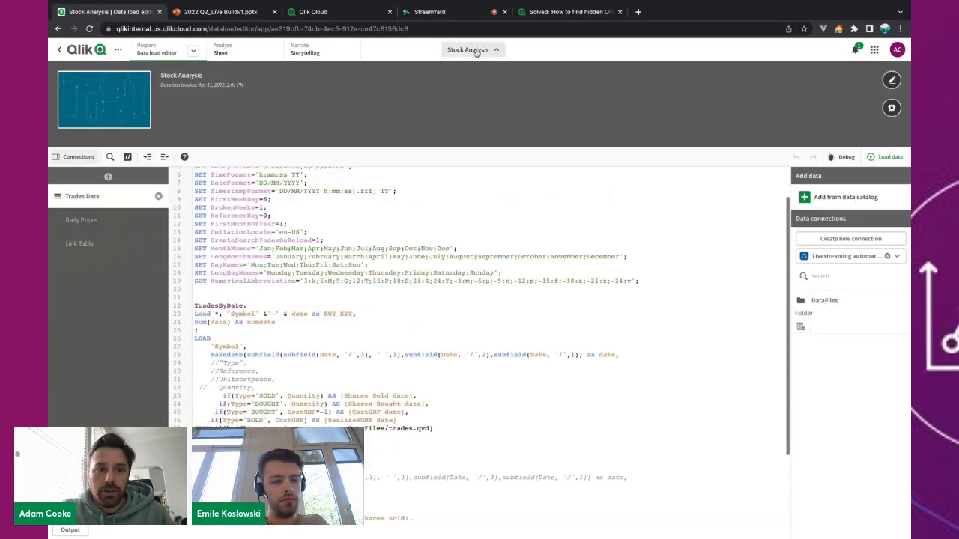
{"action": "left_click", "coordinate": [476, 51]}
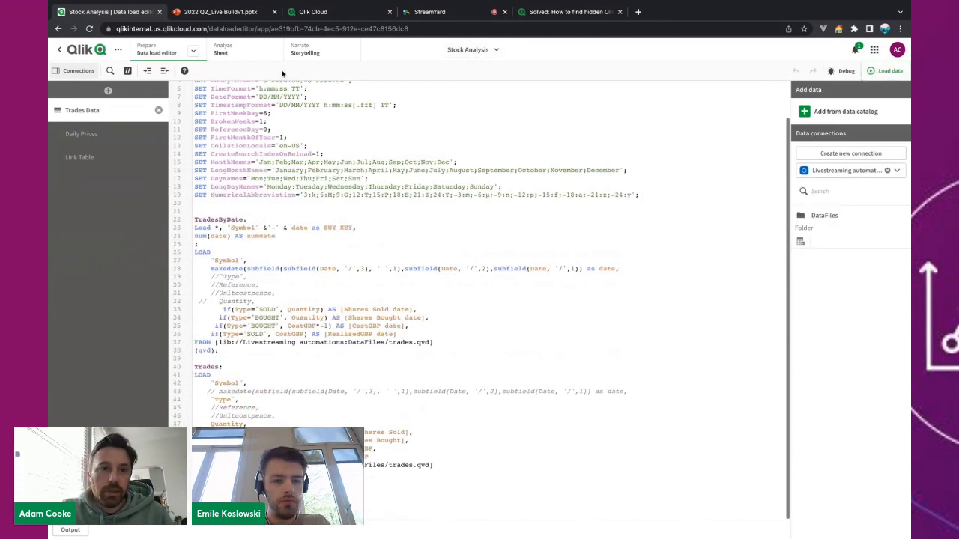
View the Weekly Report Sheet outside edit mode to see 'Sheet is hidden', then switch to the slides.
{"action": "left_click", "coordinate": [246, 56]}
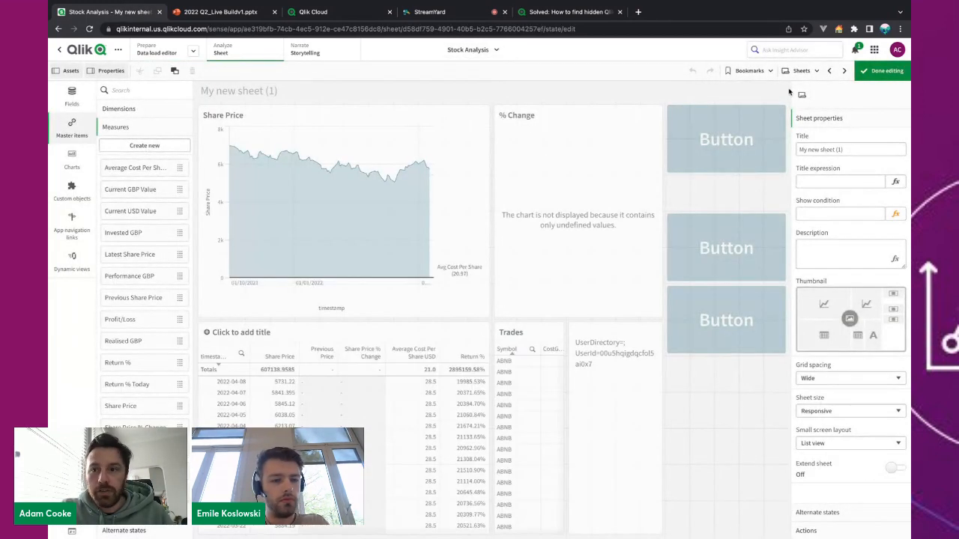
{"action": "left_click", "coordinate": [802, 70]}
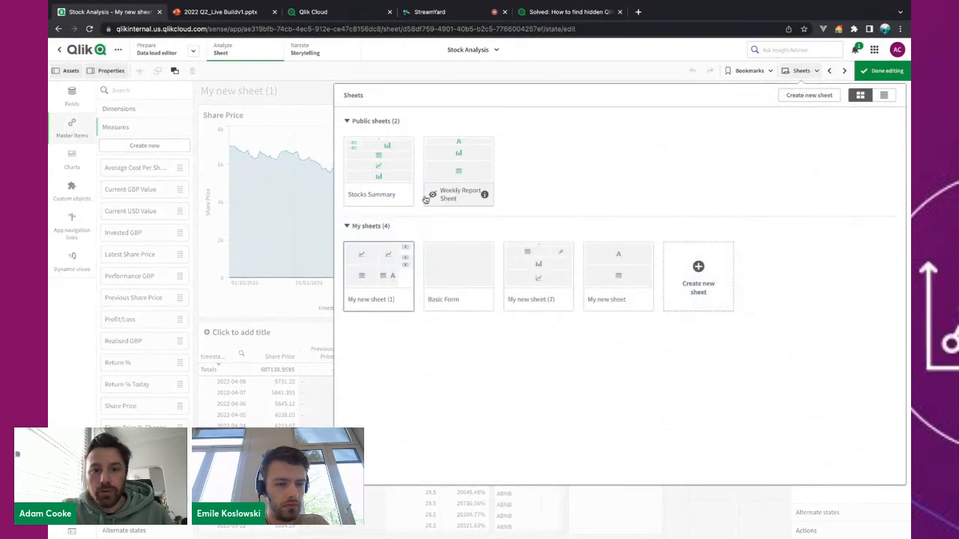
{"action": "left_click", "coordinate": [447, 184]}
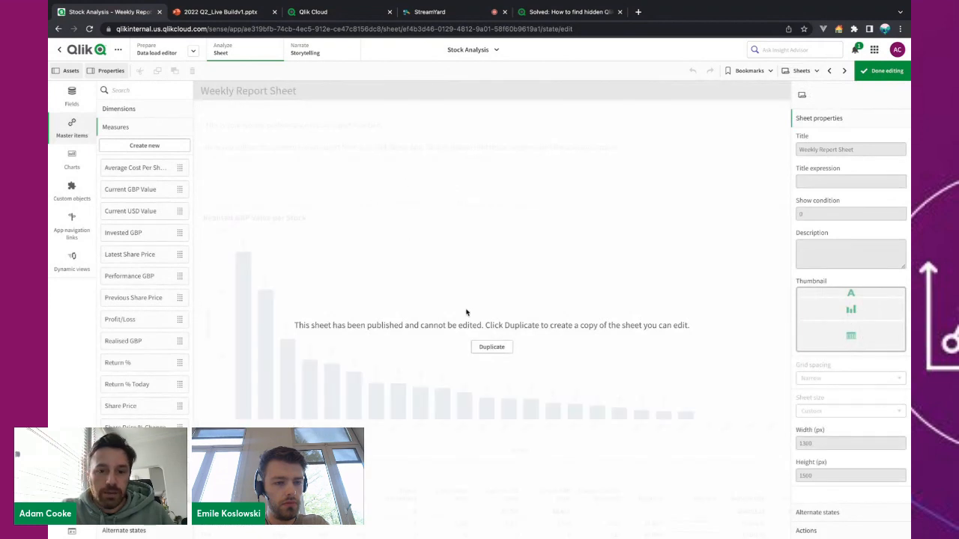
{"action": "left_click", "coordinate": [880, 71]}
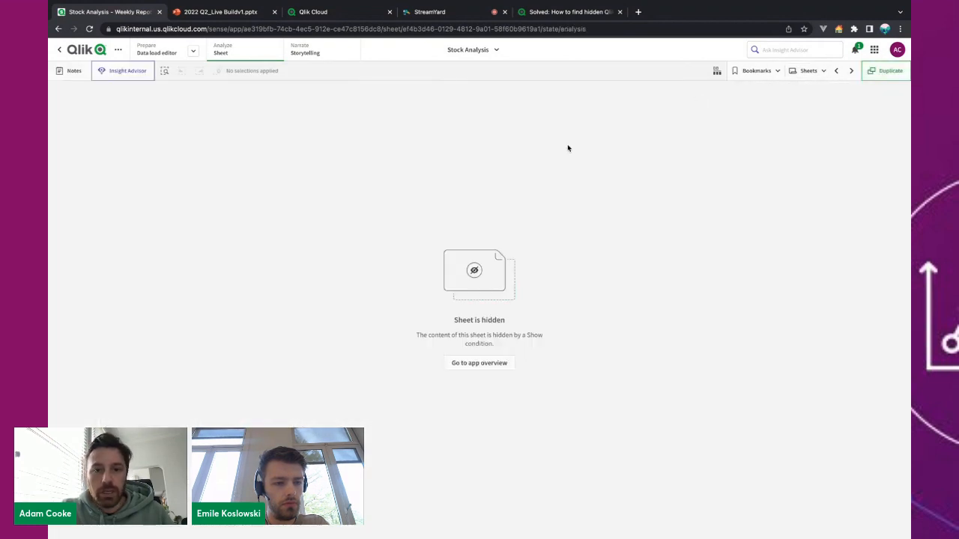
{"action": "left_click", "coordinate": [796, 71]}
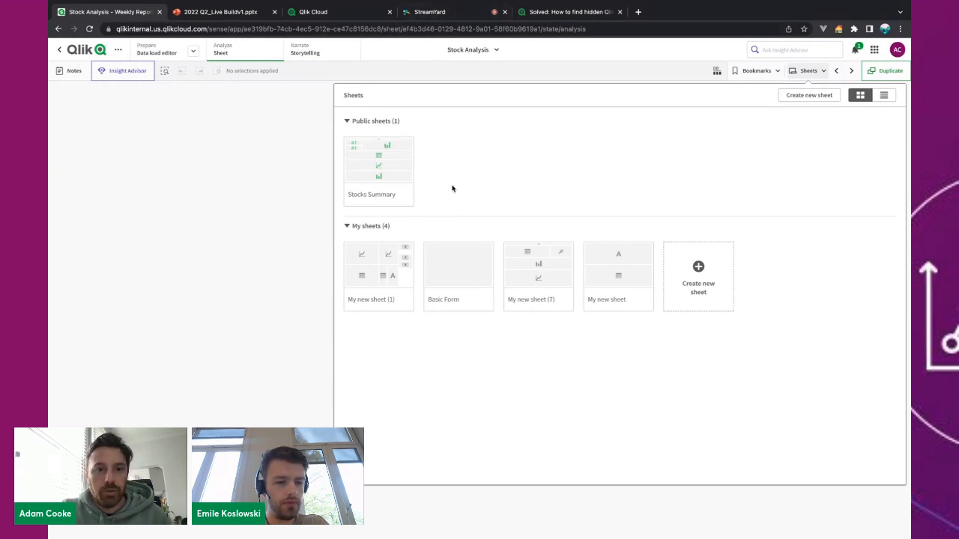
{"action": "left_click", "coordinate": [264, 12]}
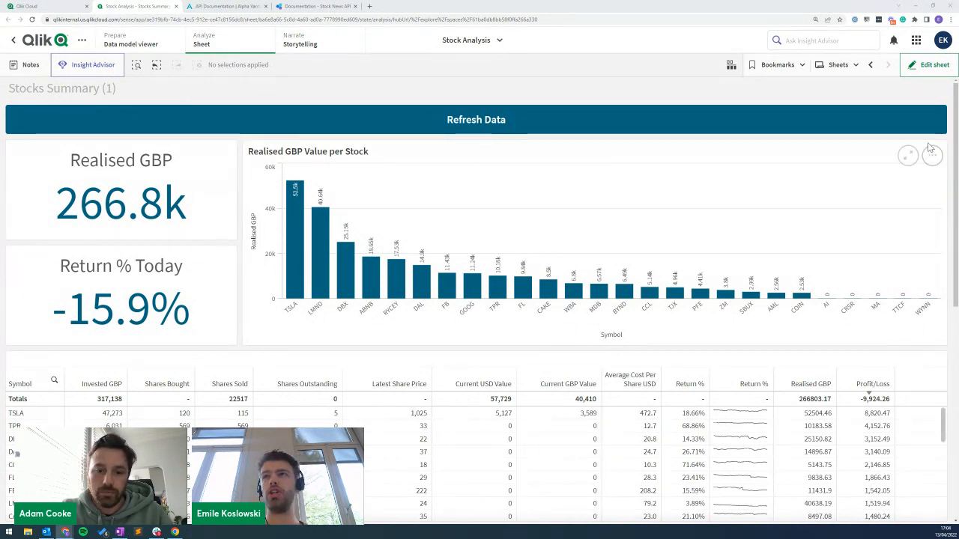
From edit mode, open Variables with Ctrl+Alt+V and review the seven variables, e.g. vMaxTimestamp and vSymbol.
{"action": "left_click", "coordinate": [933, 68]}
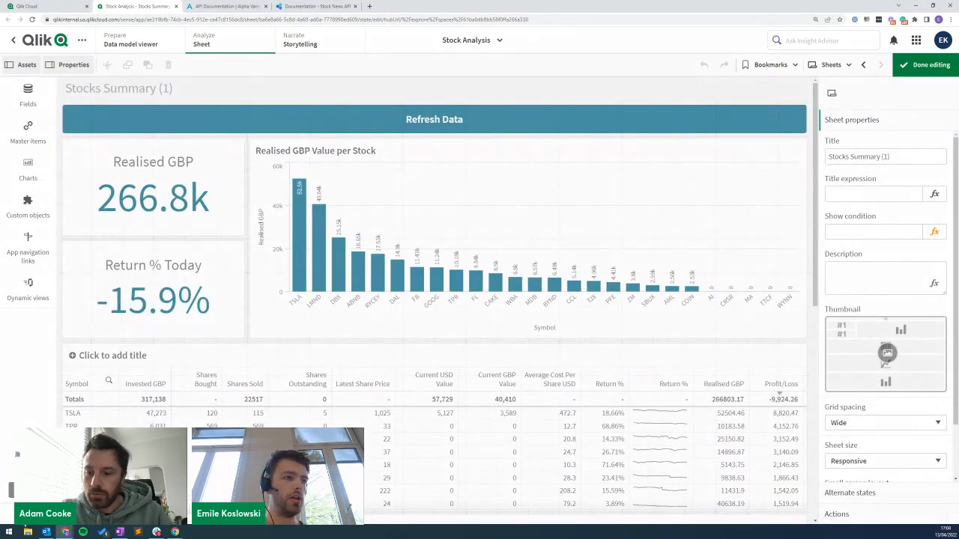
{"action": "key", "text": "ctrl+alt+v"}
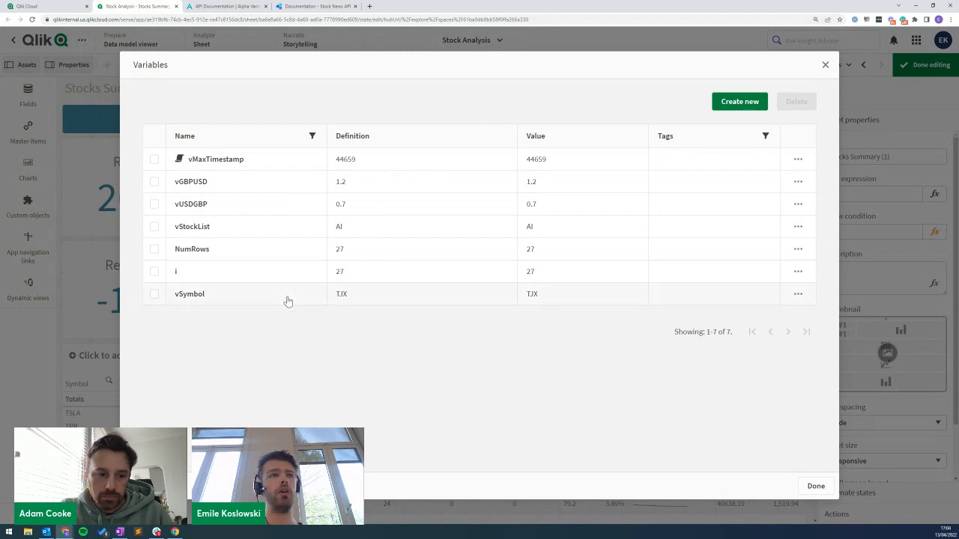
{"action": "left_click", "coordinate": [816, 488]}
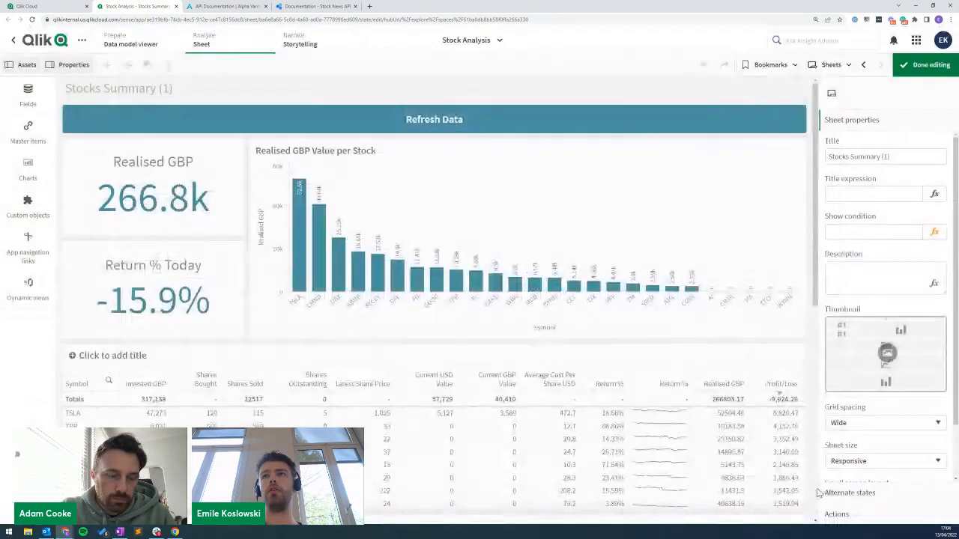
From the catalog, create a blank automation named 'Set exchange rates' and save it.
{"action": "left_click", "coordinate": [25, 6]}
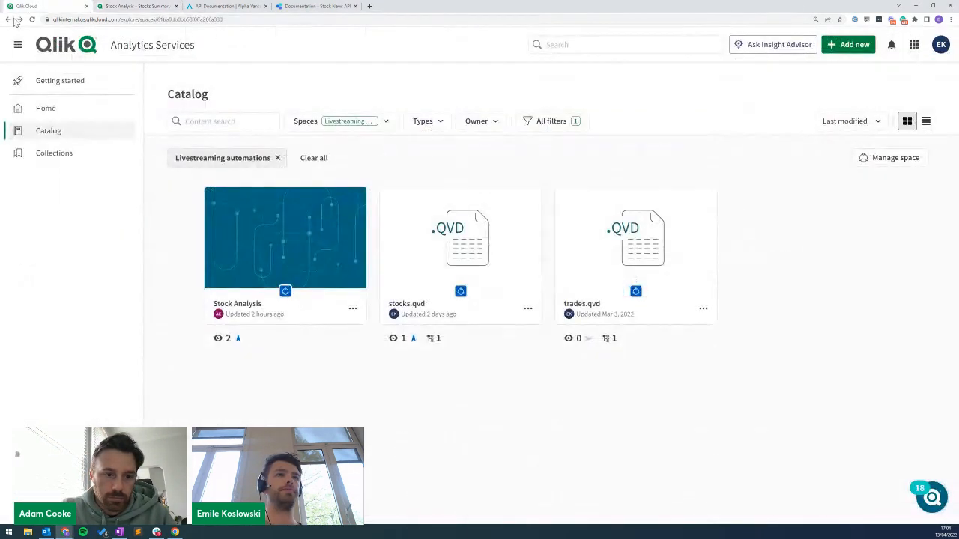
{"action": "left_click", "coordinate": [845, 42]}
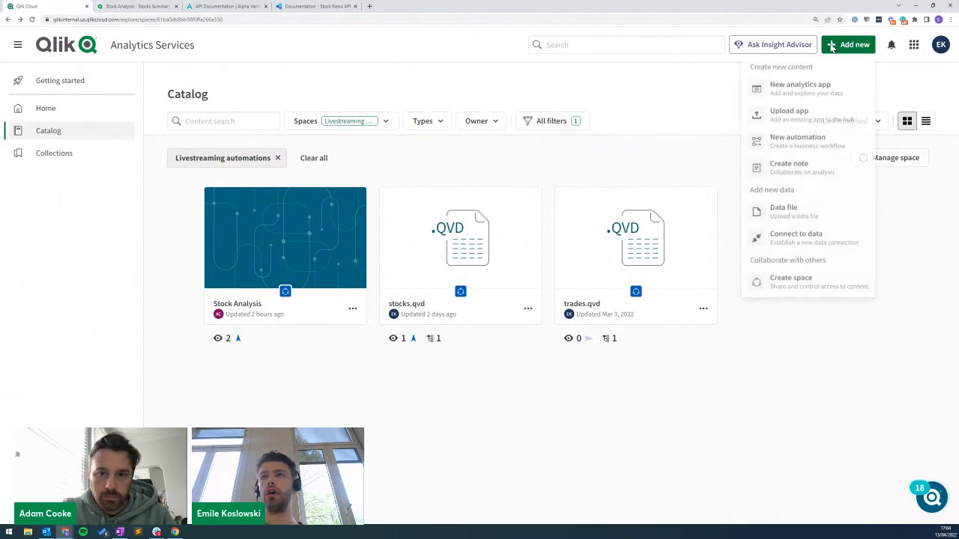
{"action": "left_click", "coordinate": [779, 141]}
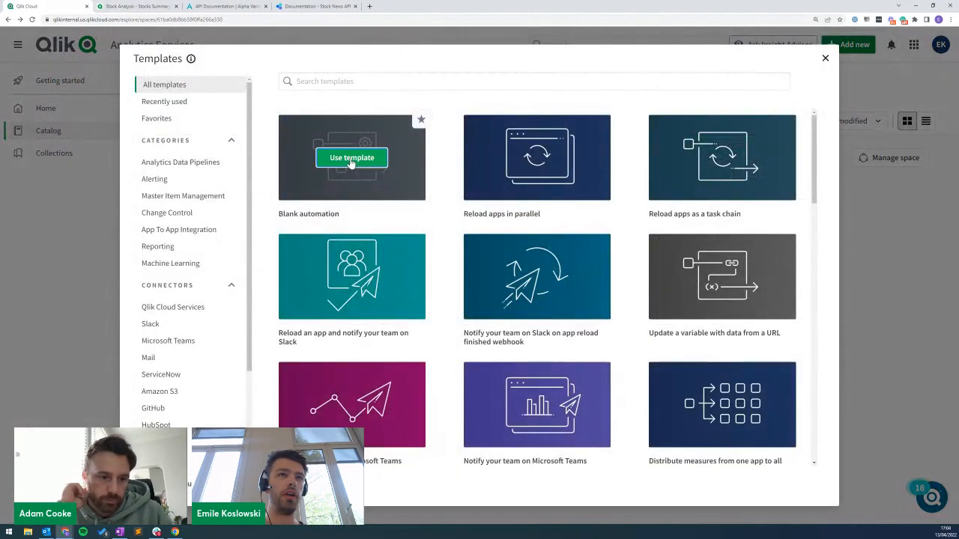
{"action": "left_click", "coordinate": [352, 161]}
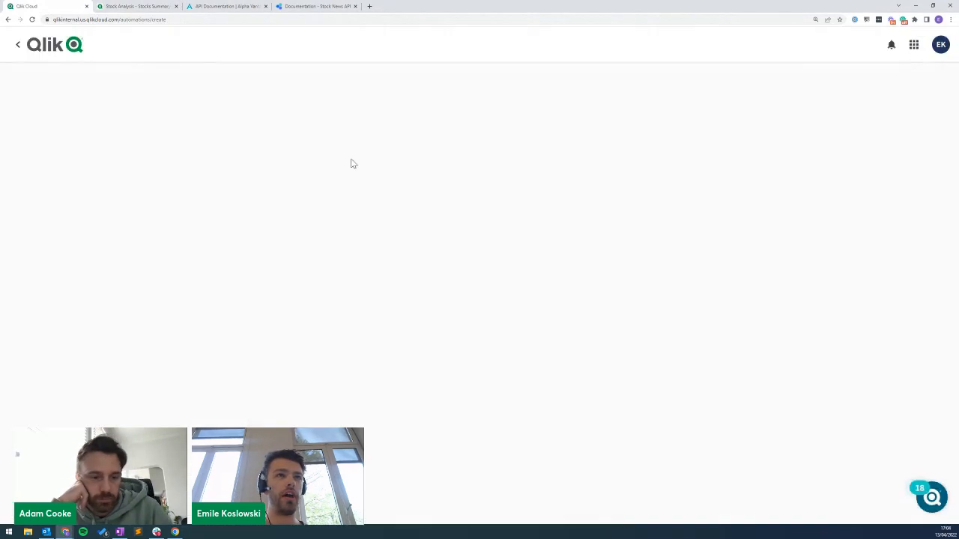
{"action": "left_click", "coordinate": [292, 135]}
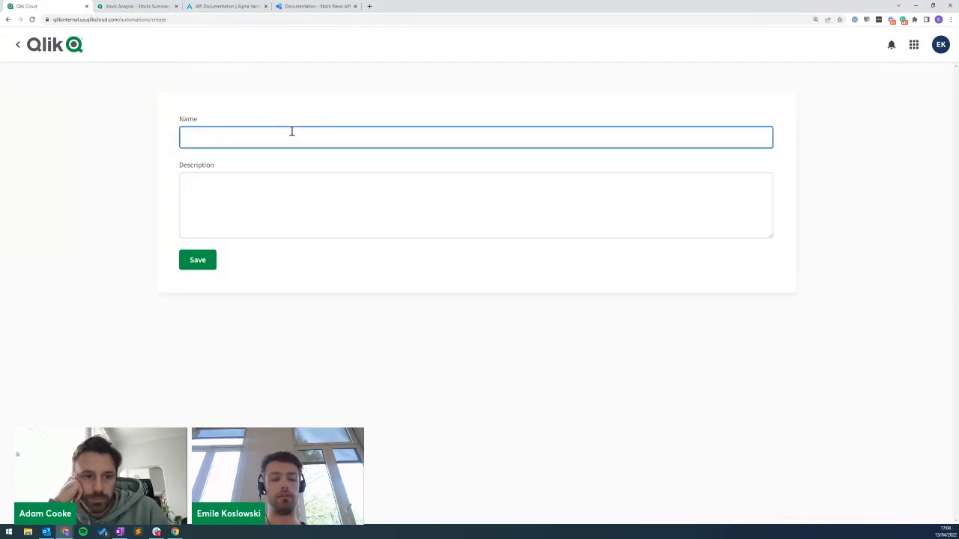
{"action": "type", "text": "Set e"}
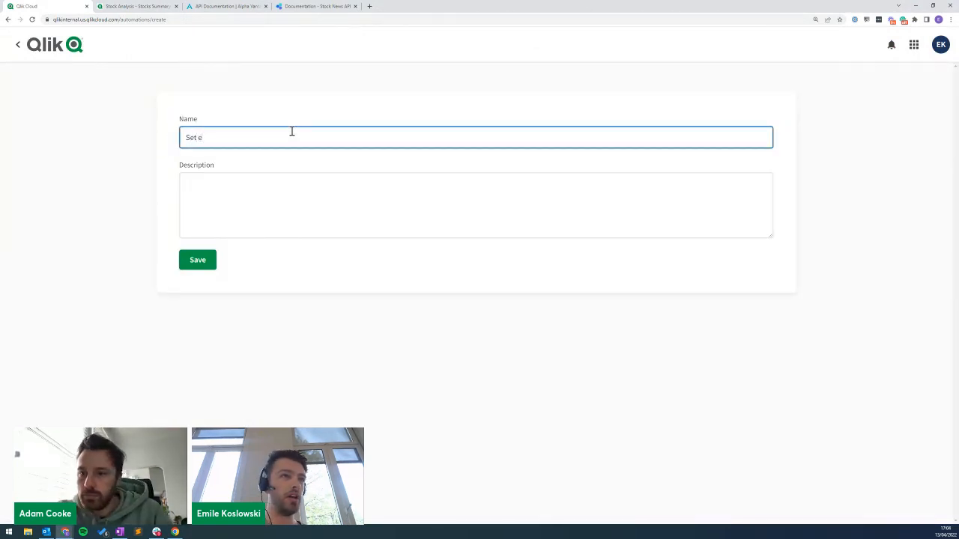
{"action": "type", "text": "xchange rates"}
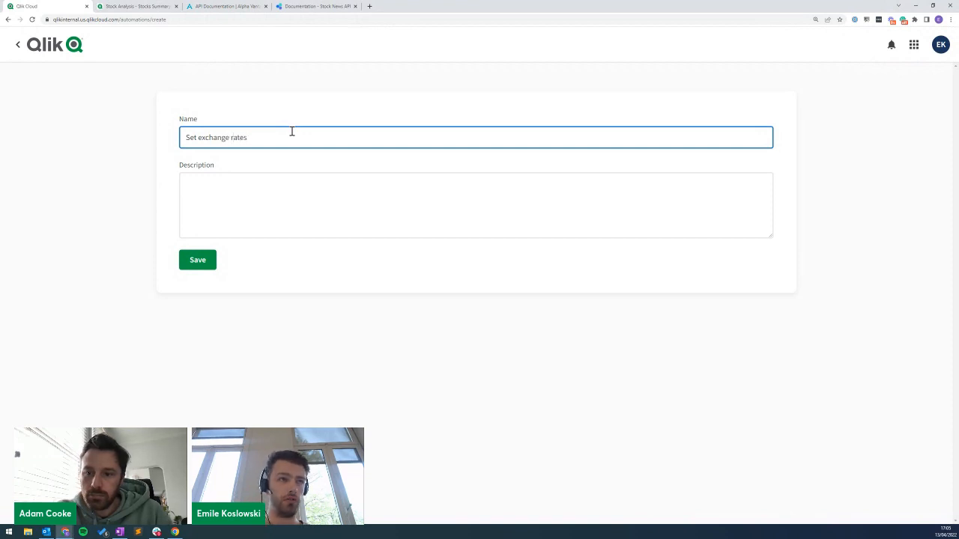
{"action": "left_click", "coordinate": [199, 269]}
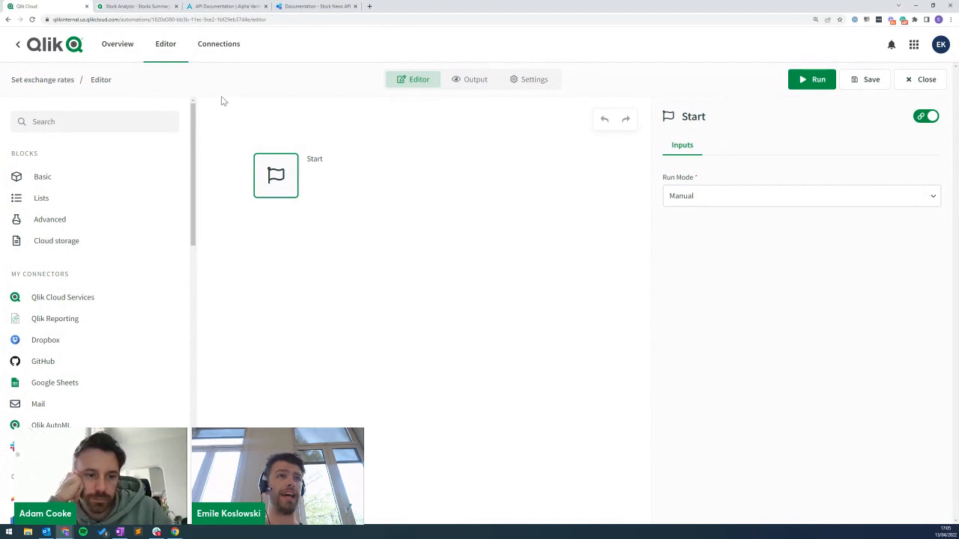
{"action": "left_click", "coordinate": [221, 7]}
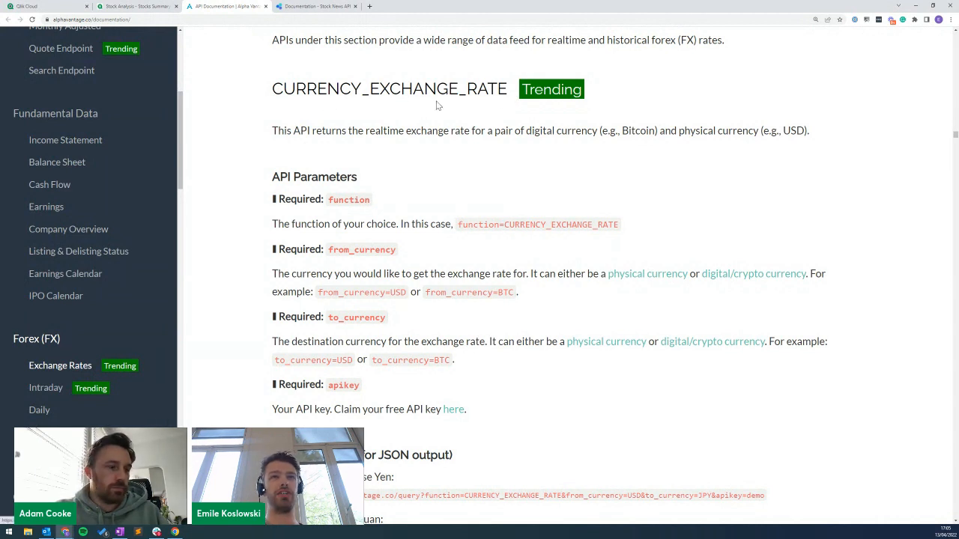
{"action": "left_click", "coordinate": [49, 6]}
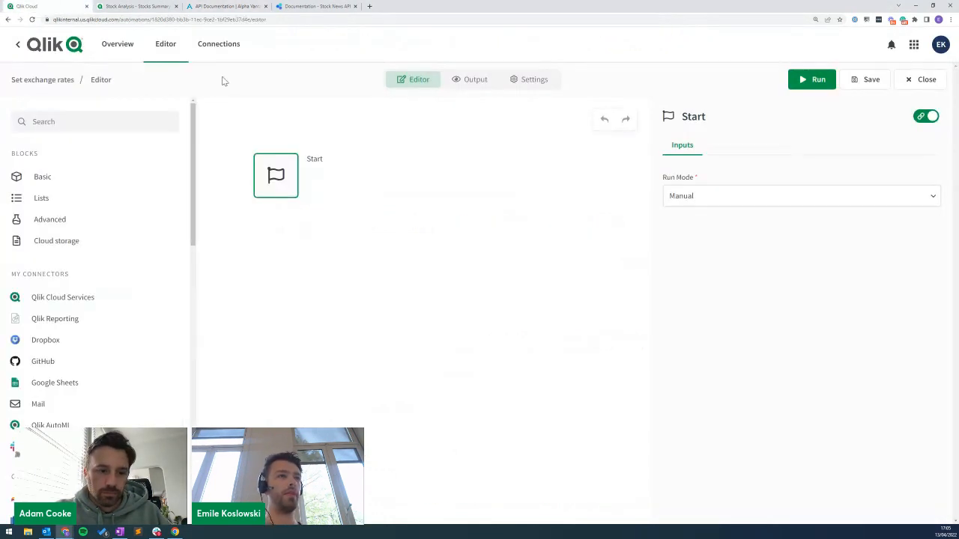
{"action": "left_click", "coordinate": [90, 125]}
{"action": "mouse_move", "coordinate": [201, 120]}
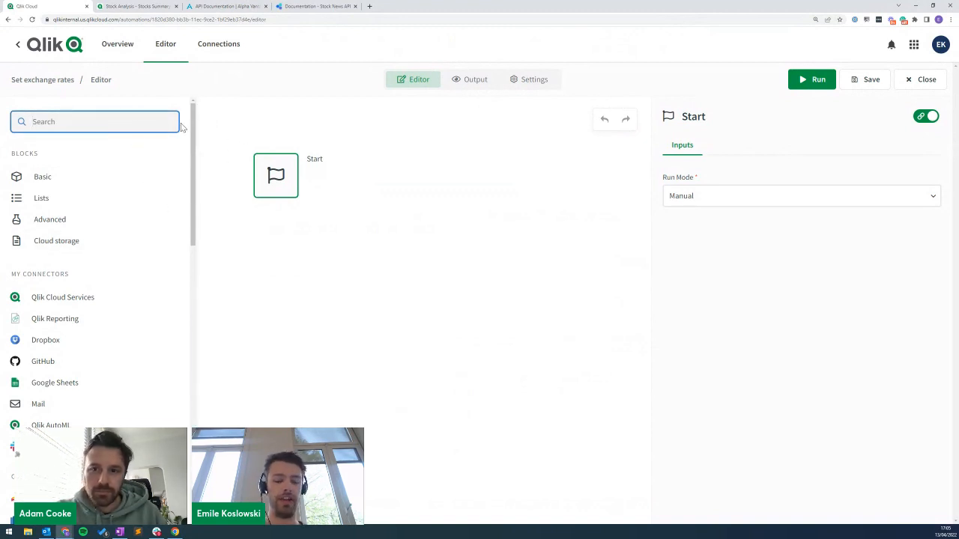
Add a Call URL block under Start with the Alpha Vantage query URL.
{"action": "type", "text": "call url"}
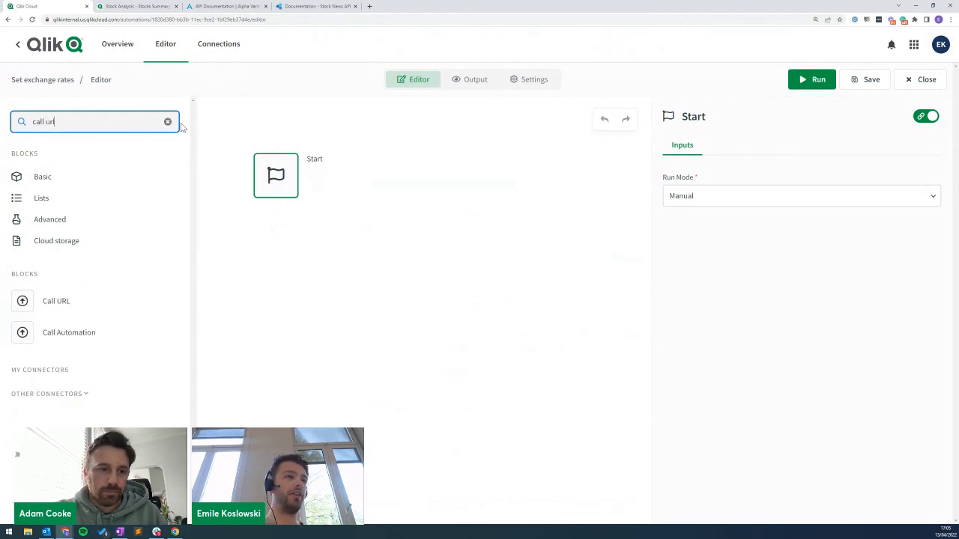
{"action": "left_click_drag", "start_coordinate": [48, 301], "coordinate": [263, 218]}
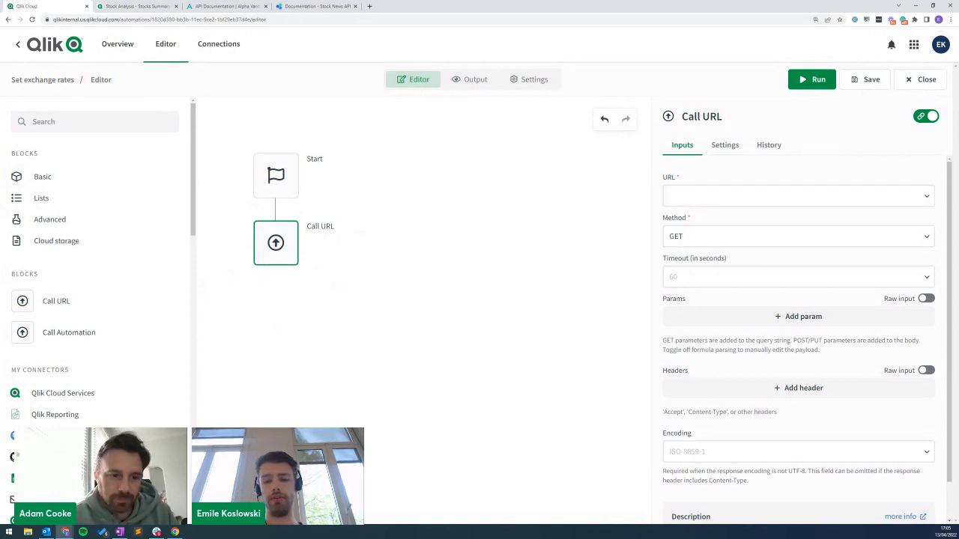
{"action": "left_click", "coordinate": [741, 195]}
{"action": "type", "text": "https://www.alphavantage.co/query"}
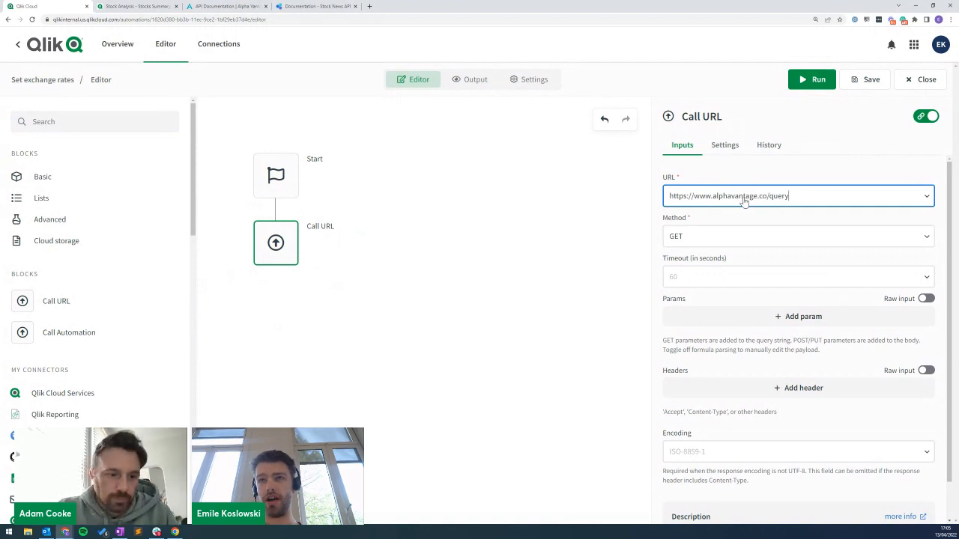
Paste the request parameters as raw JSON, then convert them back into a parameter list.
{"action": "left_click", "coordinate": [747, 316]}
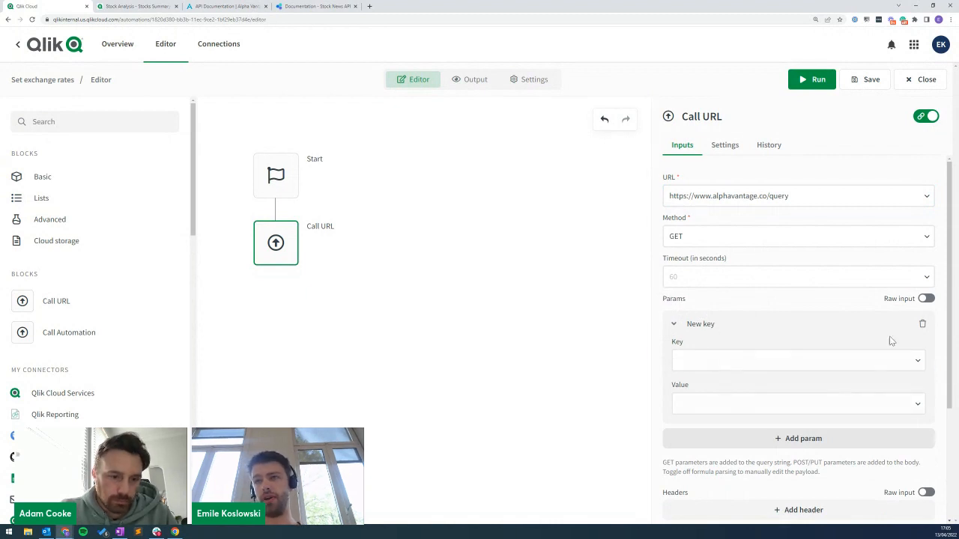
{"action": "left_click", "coordinate": [923, 325]}
{"action": "left_click", "coordinate": [927, 299]}
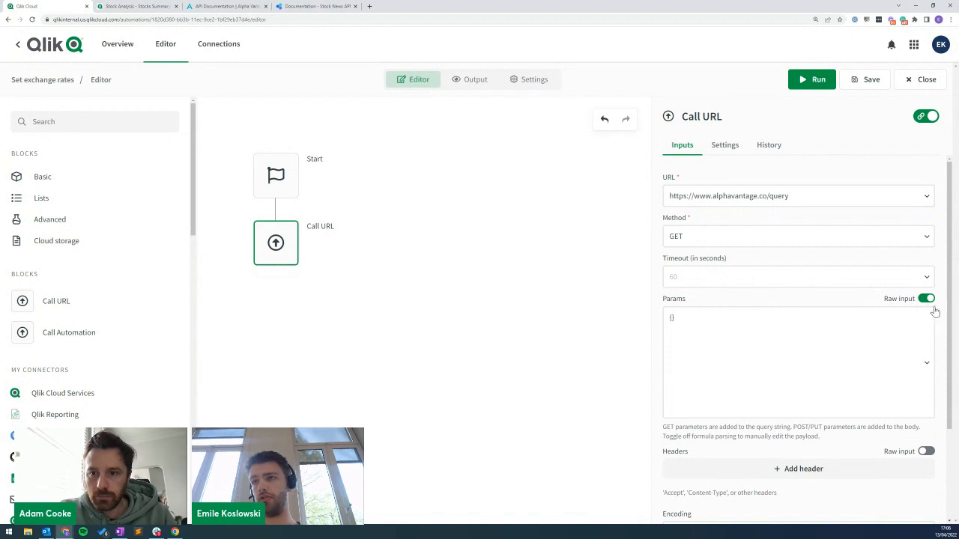
{"action": "double_click", "coordinate": [674, 317]}
{"action": "key", "text": "BackSpace"}
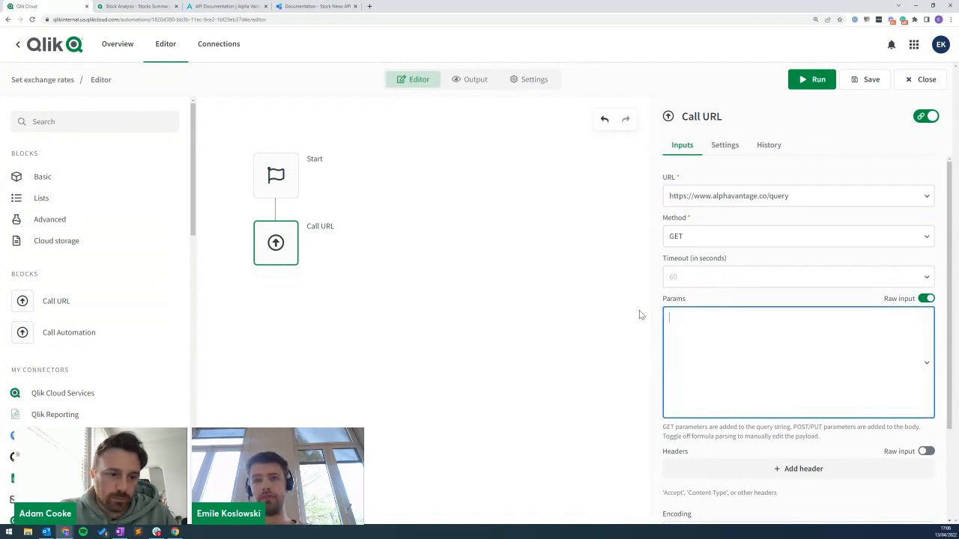
{"action": "key", "text": "alt+Tab"}
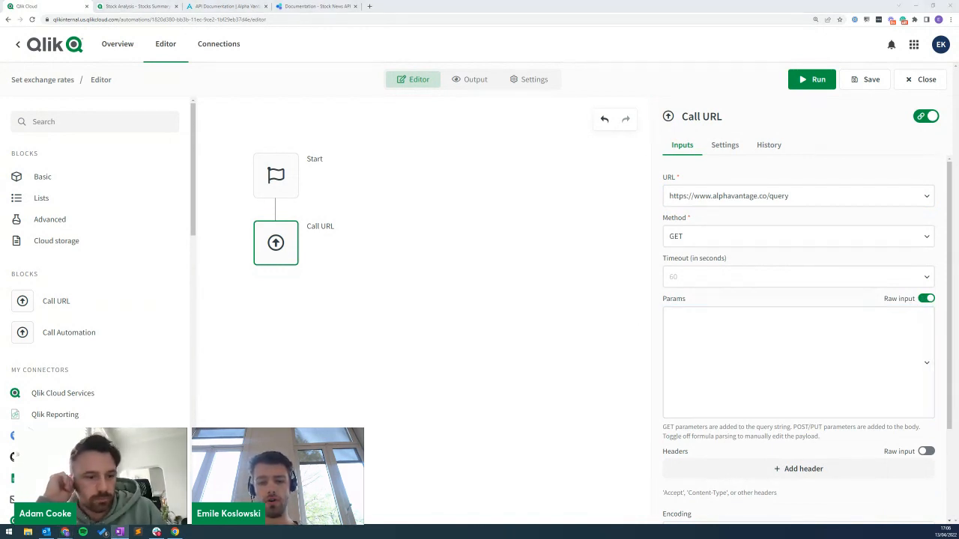
{"action": "left_click", "coordinate": [799, 338]}
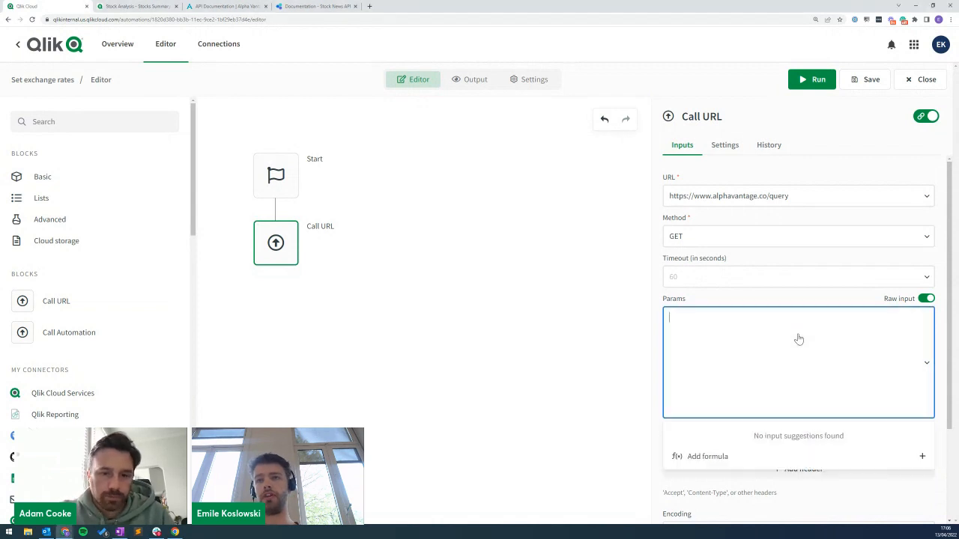
{"action": "key", "text": "ctrl+v"}
{"action": "left_click", "coordinate": [926, 298]}
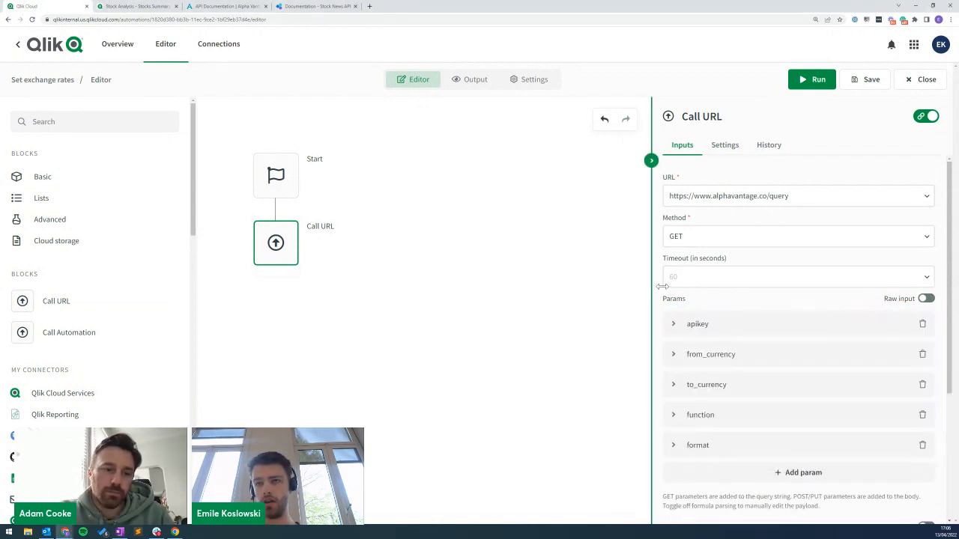
Verify the parameters: function CURRENCY_EXCHANGE_RATE, from_currency USD, to_currency GBP.
{"action": "left_click", "coordinate": [687, 416]}
{"action": "scroll", "coordinate": [737, 449], "scroll_direction": "down", "scroll_amount": 1}
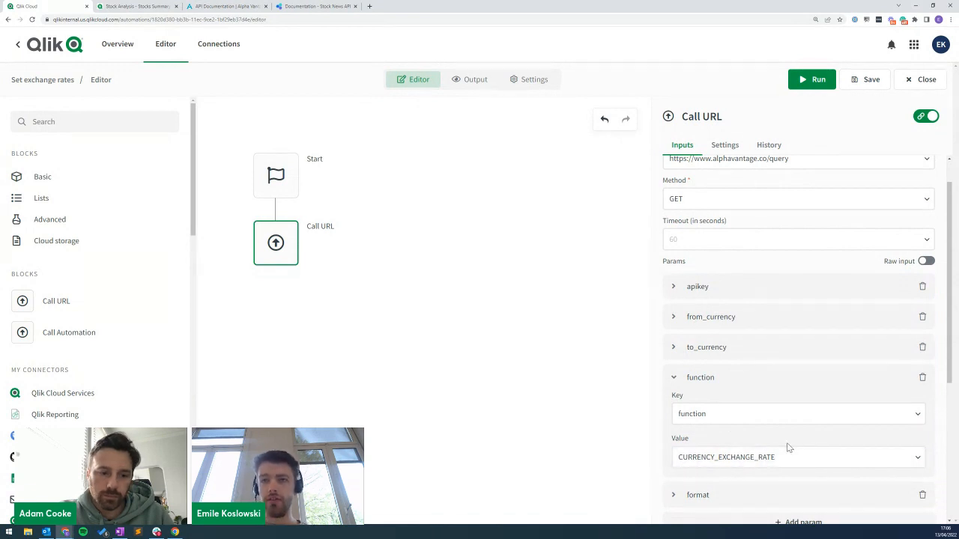
{"action": "left_click", "coordinate": [708, 318]}
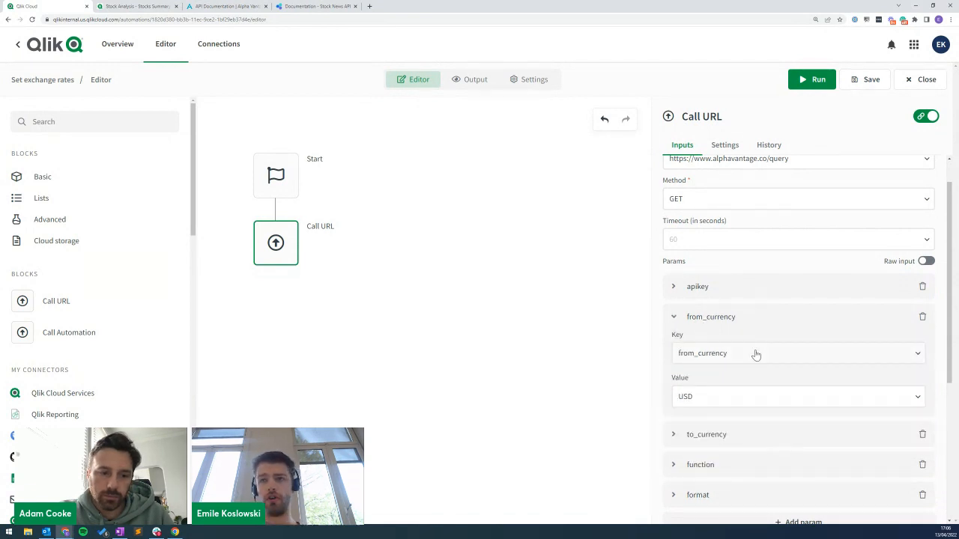
{"action": "left_click", "coordinate": [708, 435]}
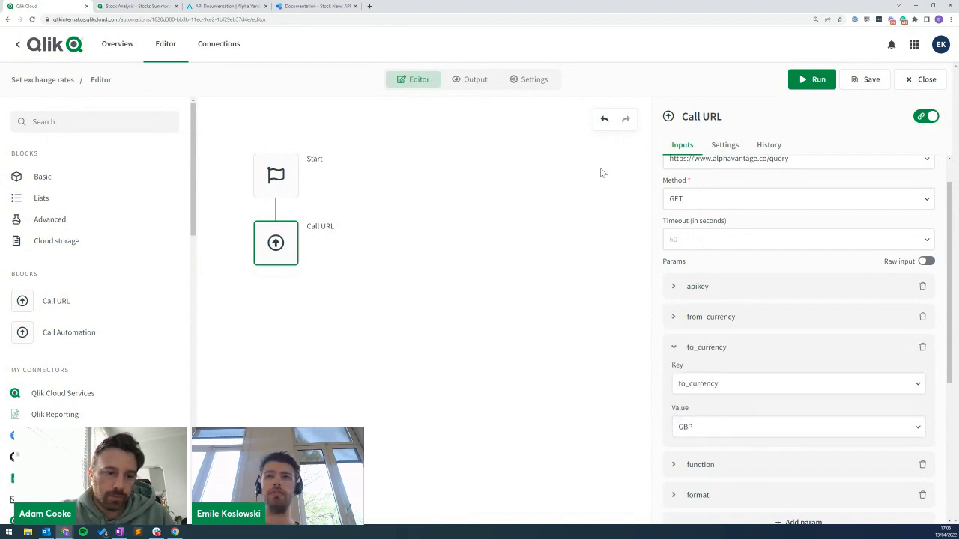
Run the automation and inspect Call URL's output JSON for the USD-to-GBP Realtime Currency Exchange Rate.
{"action": "left_click", "coordinate": [813, 83]}
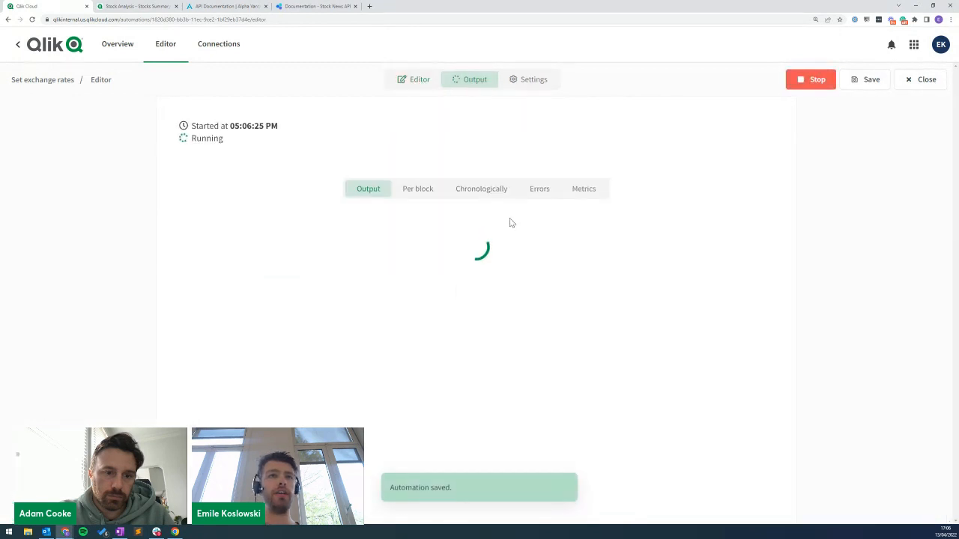
{"action": "left_click", "coordinate": [255, 277]}
{"action": "scroll", "coordinate": [231, 279], "scroll_direction": "down", "scroll_amount": 1}
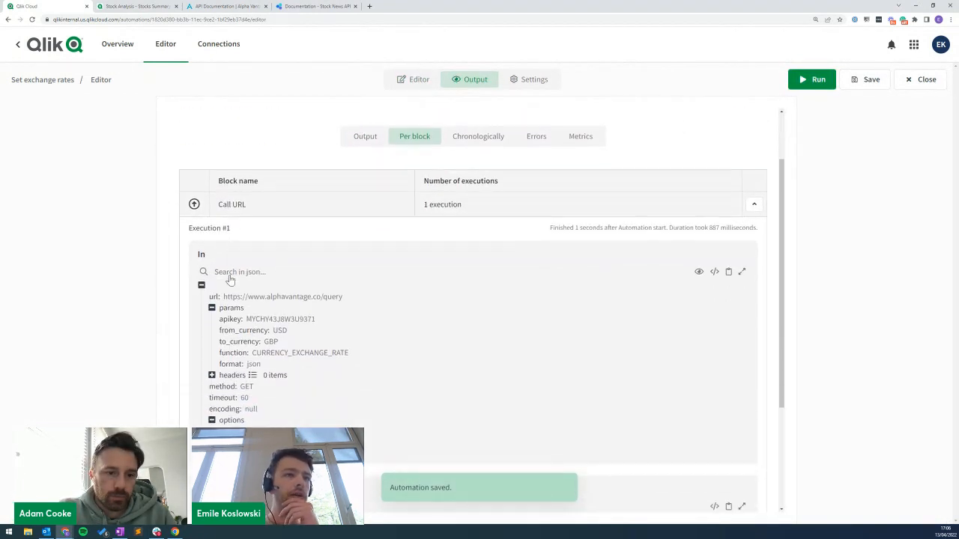
{"action": "scroll", "coordinate": [184, 244], "scroll_direction": "down", "scroll_amount": 3}
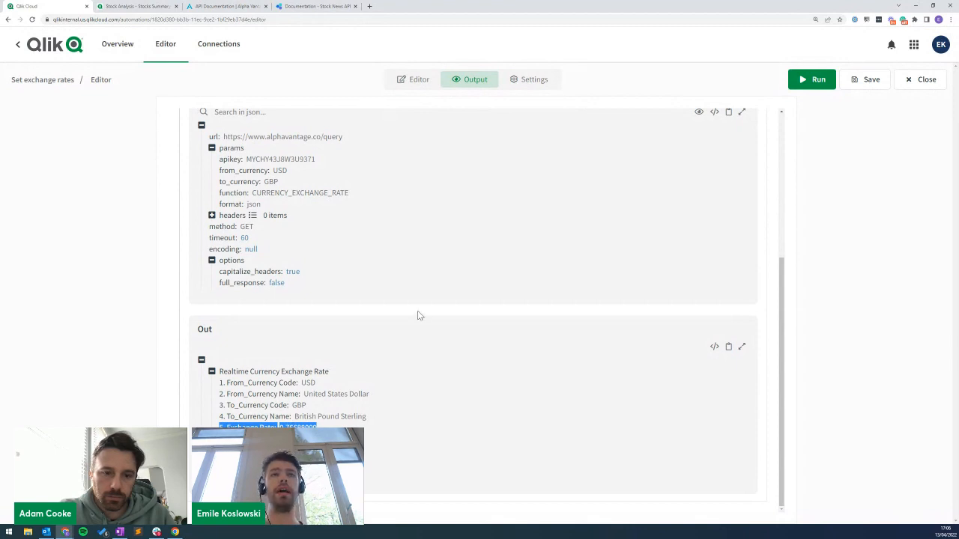
{"action": "left_click", "coordinate": [415, 80]}
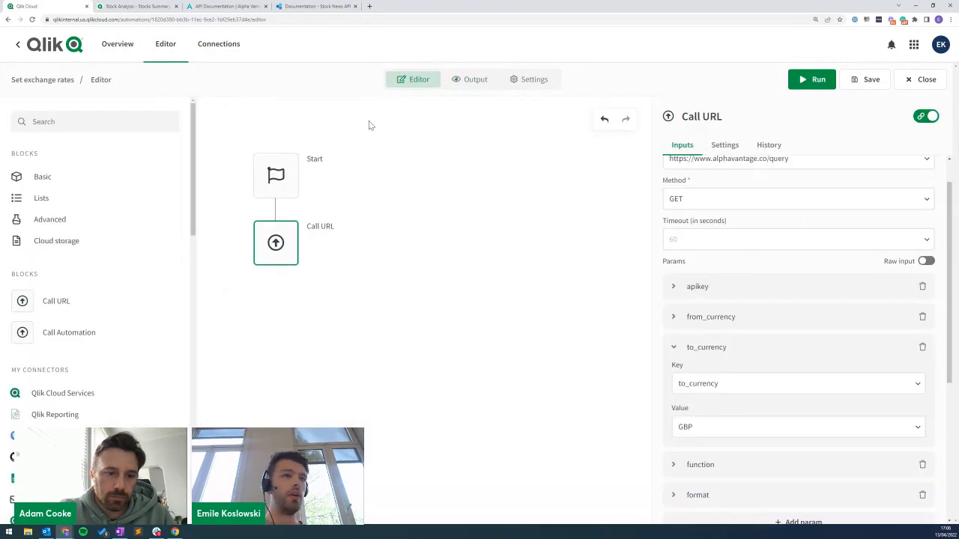
Add an Update Variable block from Qlik Cloud Services after Call URL.
{"action": "left_click", "coordinate": [72, 381]}
{"action": "type", "text": "update variable"}
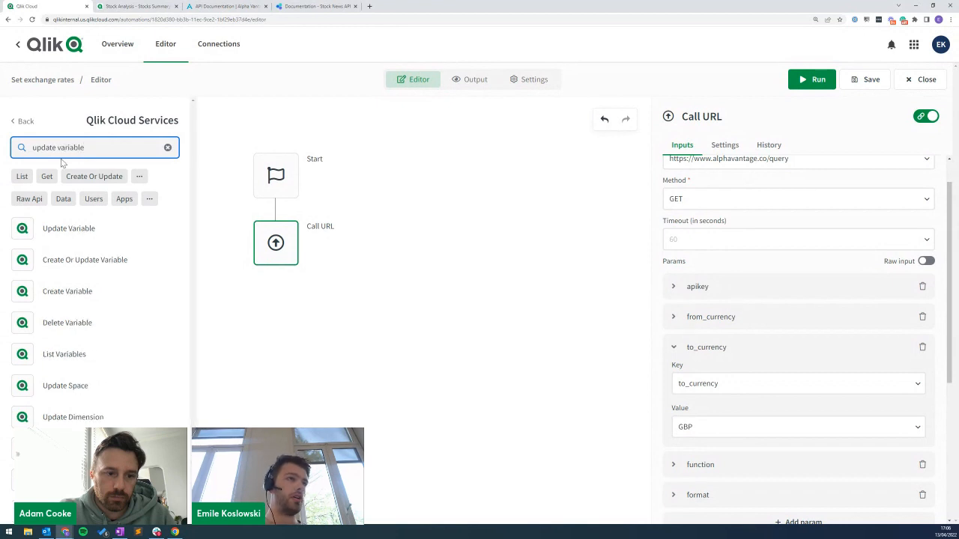
{"action": "left_click_drag", "start_coordinate": [63, 229], "coordinate": [276, 309]}
Set the block's App Id to Stock Analysis and its Variable Id to vUSDGBP.
{"action": "left_click", "coordinate": [682, 198]}
{"action": "left_click", "coordinate": [700, 222]}
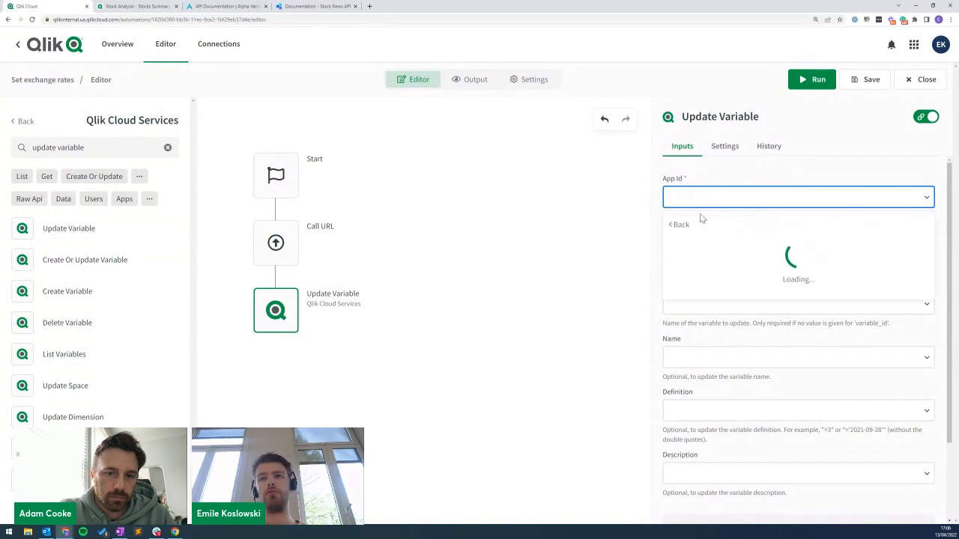
{"action": "type", "text": "stock a"}
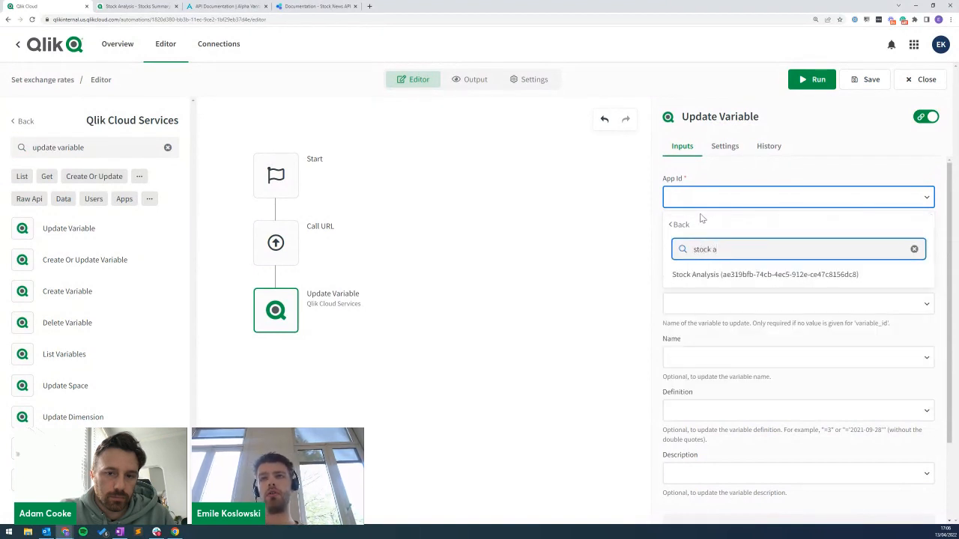
{"action": "left_click", "coordinate": [711, 275]}
{"action": "left_click", "coordinate": [684, 249]}
{"action": "left_click", "coordinate": [686, 276]}
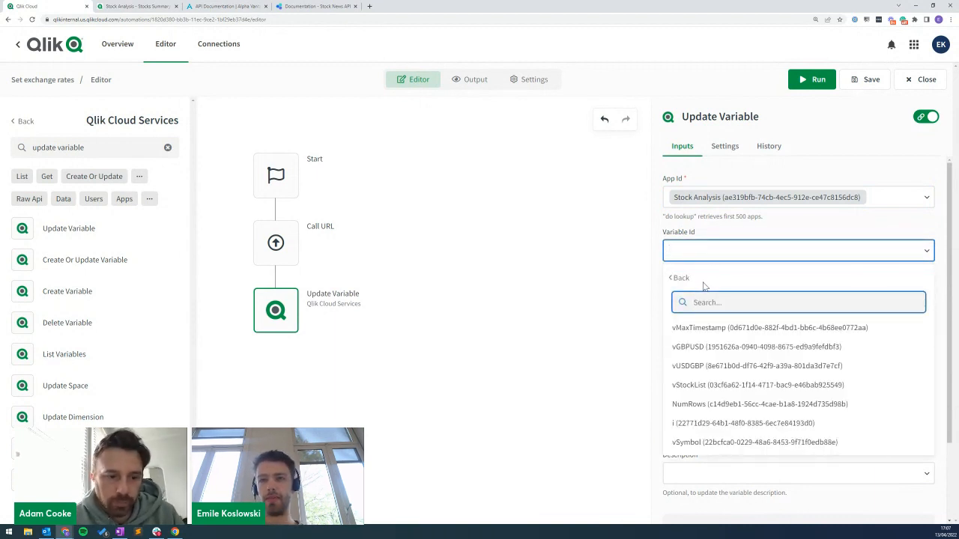
{"action": "left_click", "coordinate": [701, 367]}
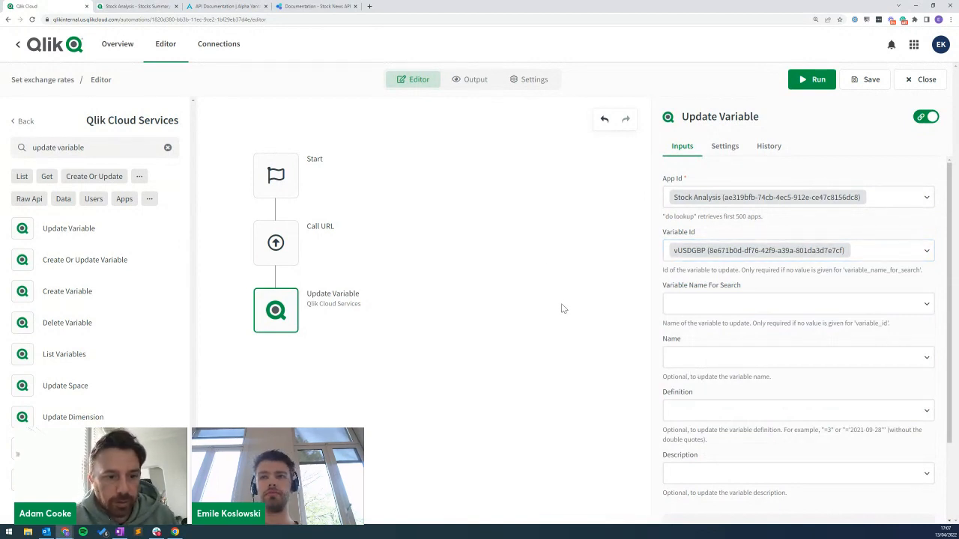
{"action": "left_click", "coordinate": [704, 410]}
Map the definition to Call URL's Realtime Currency Exchange Rate > 5. Exchange Rate field.
{"action": "left_click", "coordinate": [744, 441]}
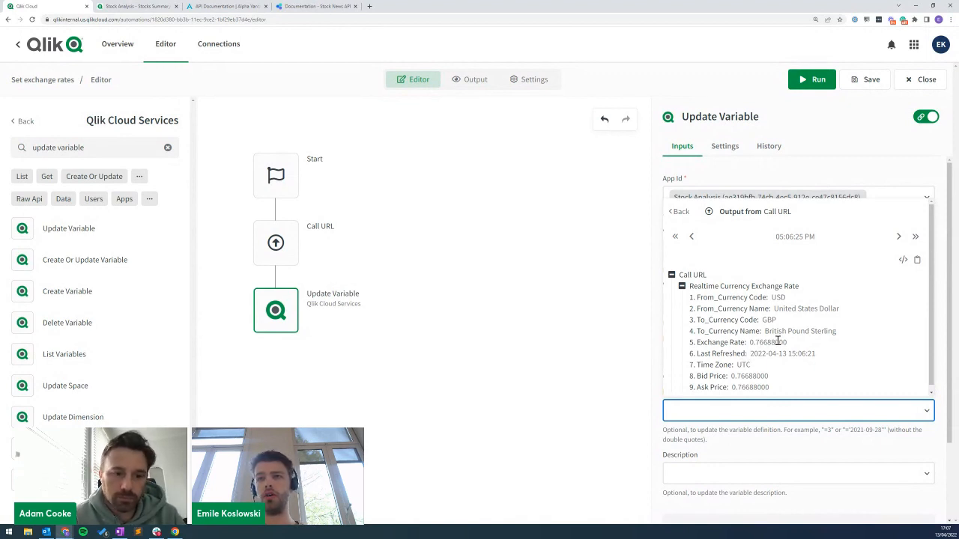
{"action": "left_click", "coordinate": [714, 343]}
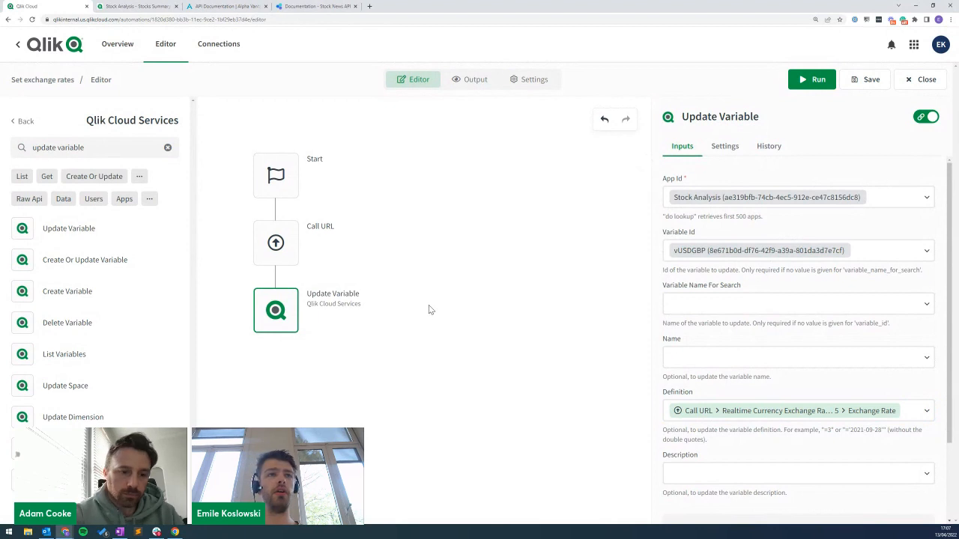
Rerun the automation and examine the Invalid JSONPath error on Exchange Rate, then return to the editor.
{"action": "left_click", "coordinate": [813, 79]}
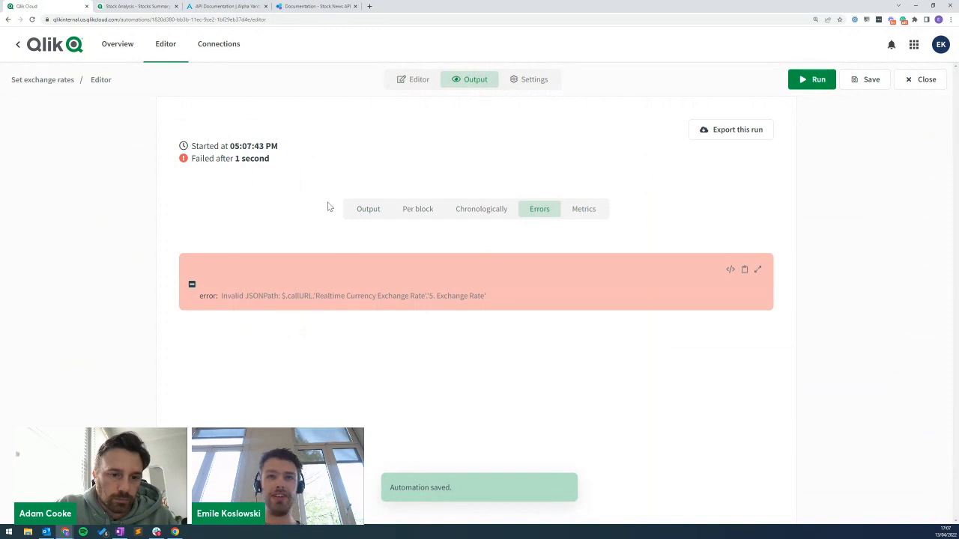
{"action": "left_click_drag", "start_coordinate": [285, 296], "coordinate": [492, 295]}
{"action": "left_click", "coordinate": [261, 278]}
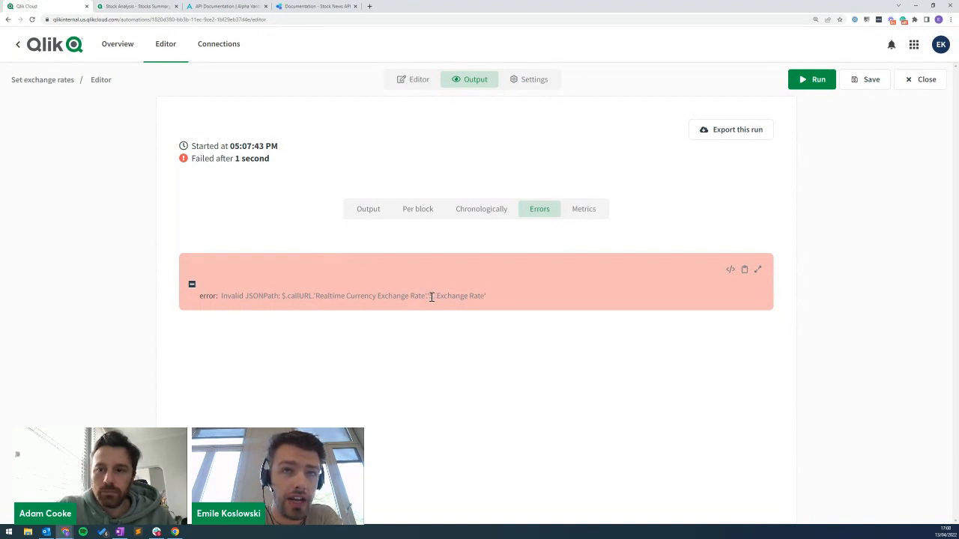
{"action": "left_click_drag", "start_coordinate": [435, 296], "coordinate": [430, 296]}
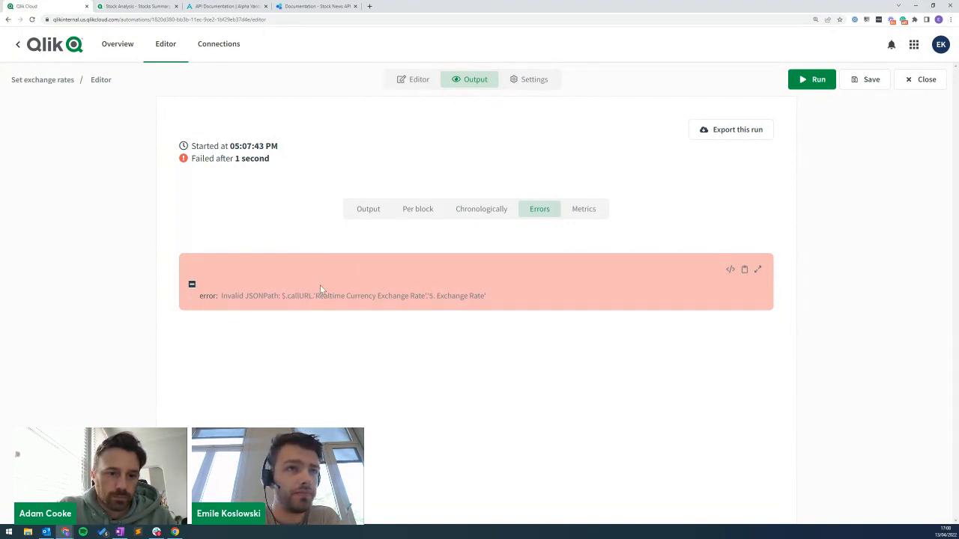
{"action": "left_click_drag", "start_coordinate": [284, 297], "coordinate": [316, 296]}
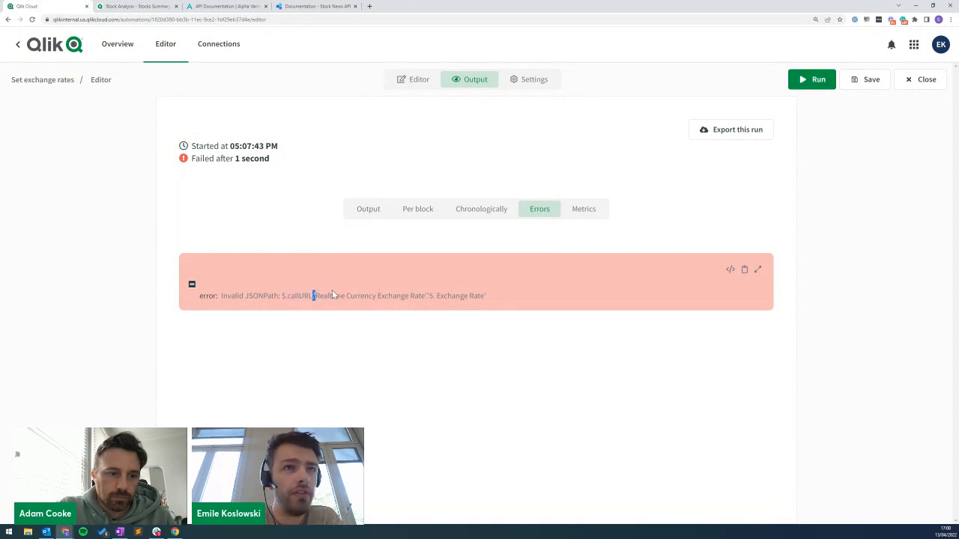
{"action": "left_click_drag", "start_coordinate": [292, 297], "coordinate": [477, 296]}
{"action": "left_click", "coordinate": [321, 297]}
{"action": "left_click", "coordinate": [428, 296]}
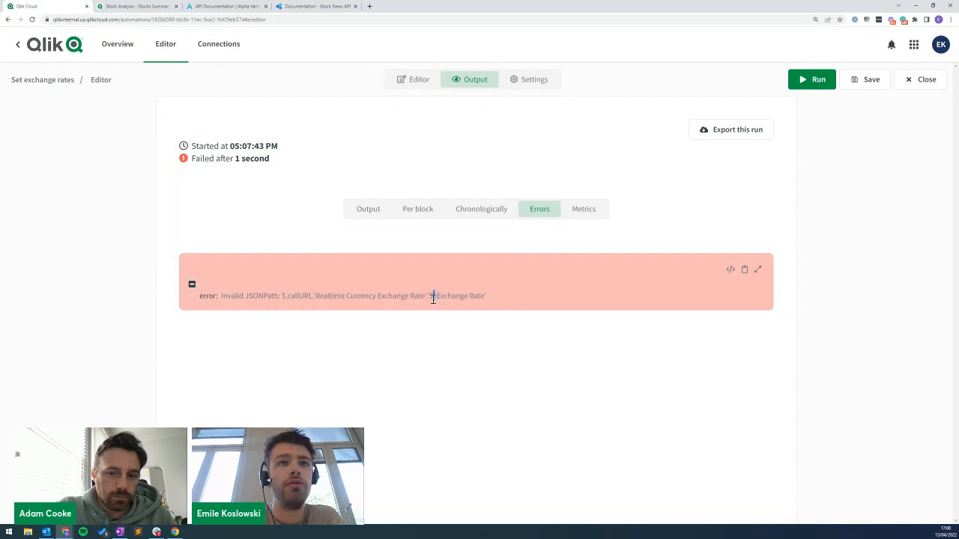
{"action": "left_click", "coordinate": [410, 78]}
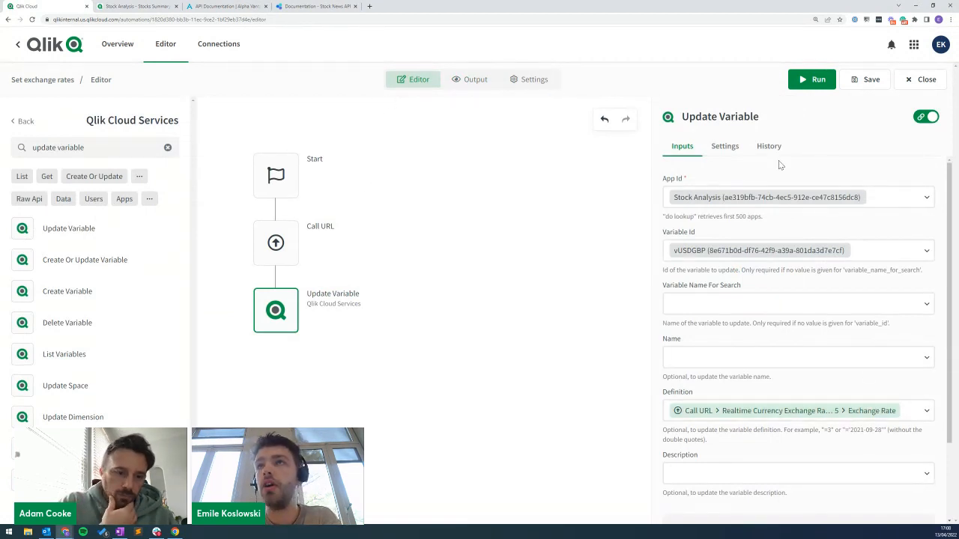
With formulas shown as raw text, change the definition to ["5. Exchange Rate"] and run the automation.
{"action": "left_click", "coordinate": [922, 119]}
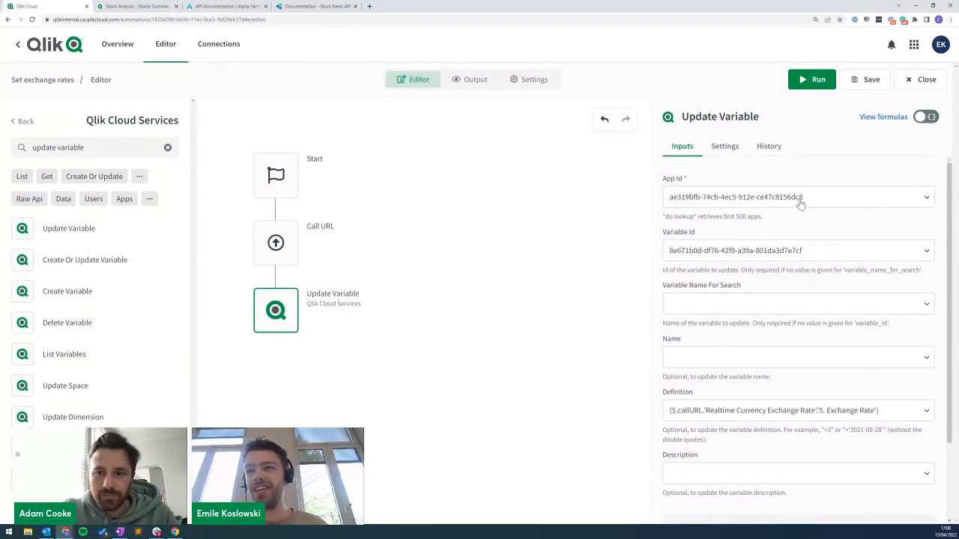
{"action": "left_click", "coordinate": [820, 417]}
{"action": "key", "text": "BackSpace"}
{"action": "type", "text": "\""}
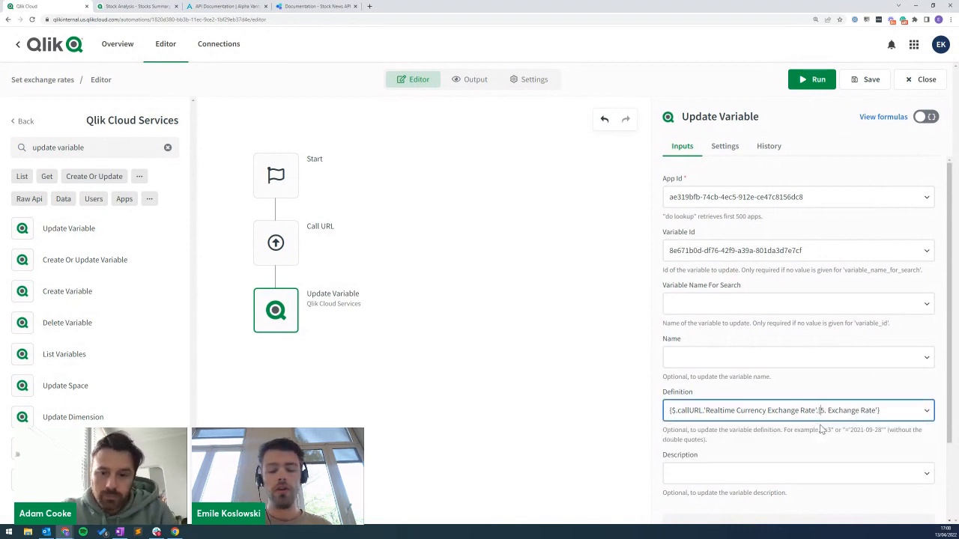
{"action": "left_click", "coordinate": [880, 416]}
{"action": "key", "text": "BackSpace"}
{"action": "type", "text": "\""}
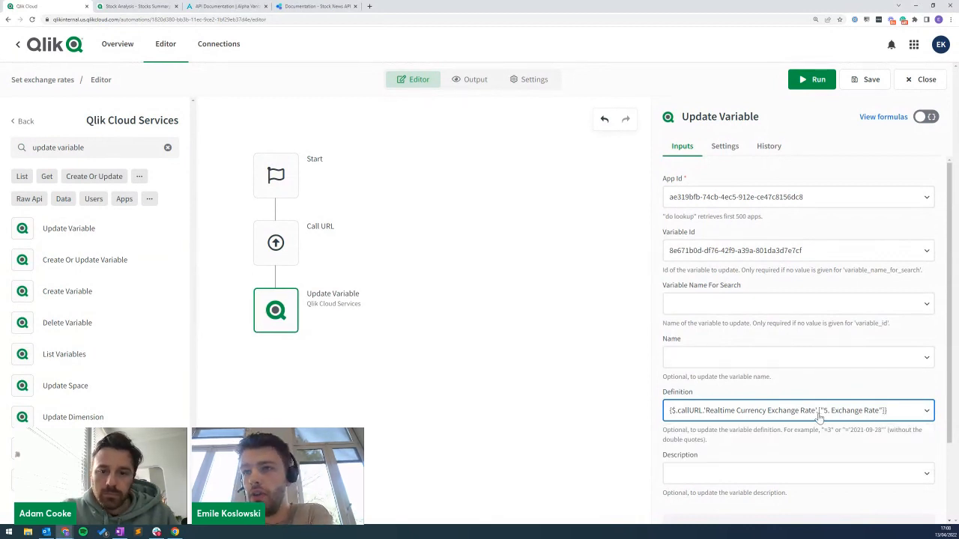
{"action": "left_click", "coordinate": [813, 79]}
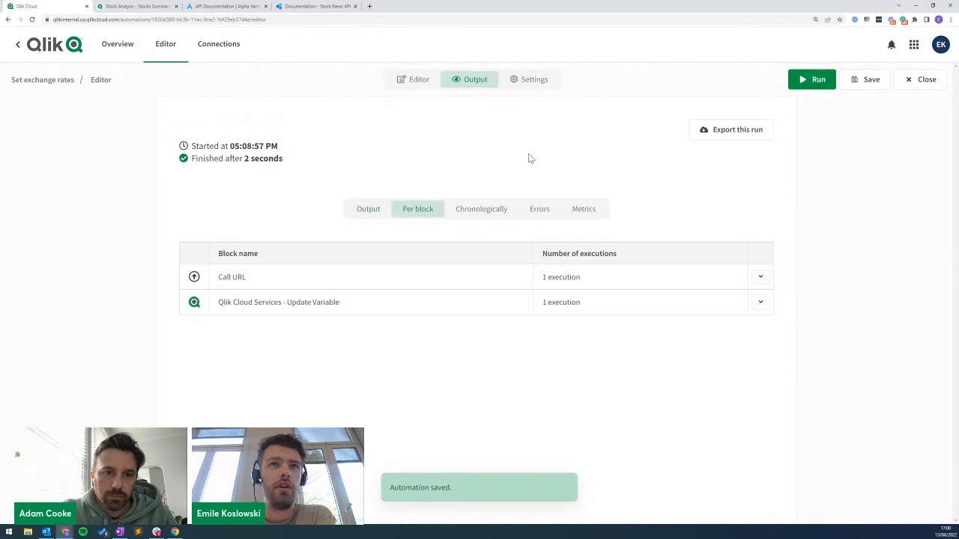
Confirm in the run output that Update Variable received 0.76670000 as its definition.
{"action": "left_click", "coordinate": [315, 304]}
{"action": "left_click_drag", "start_coordinate": [781, 122], "coordinate": [784, 266]}
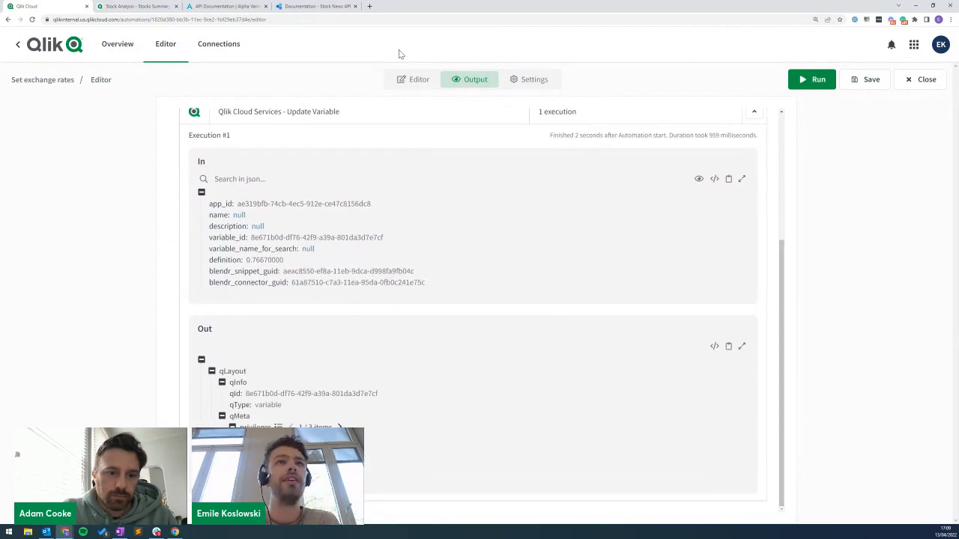
{"action": "left_click", "coordinate": [409, 80]}
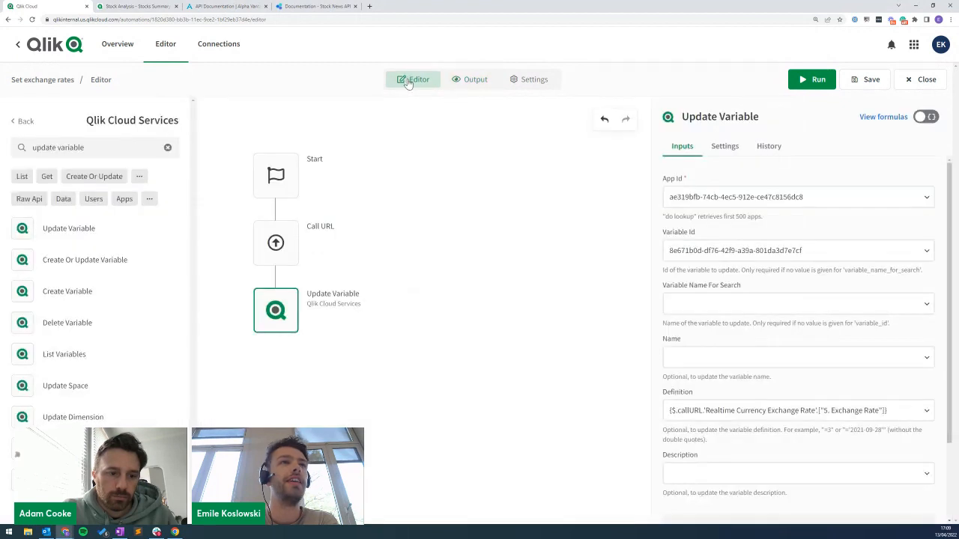
{"action": "left_click", "coordinate": [128, 6]}
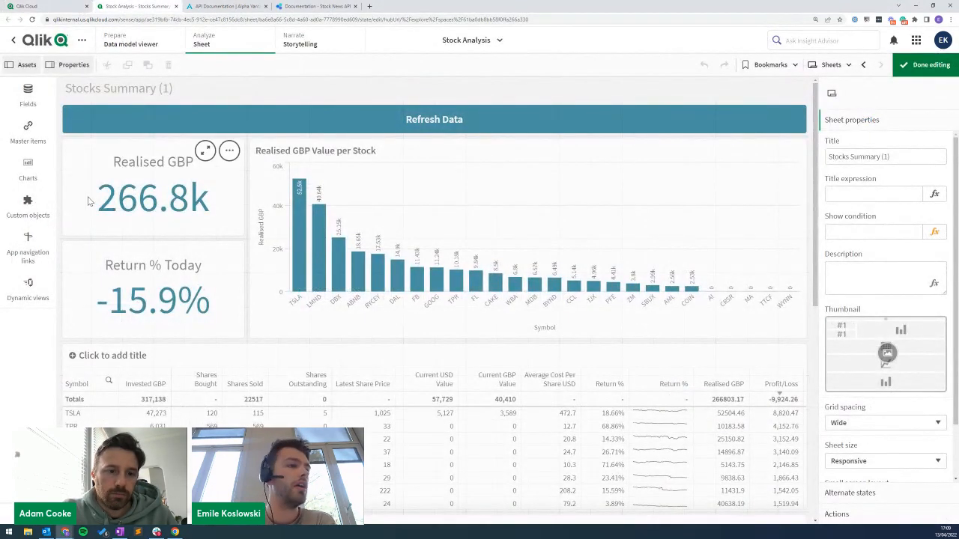
Check the Stock Analysis variables list, where vUSDGBP still reads 0.7.
{"action": "left_click", "coordinate": [27, 511]}
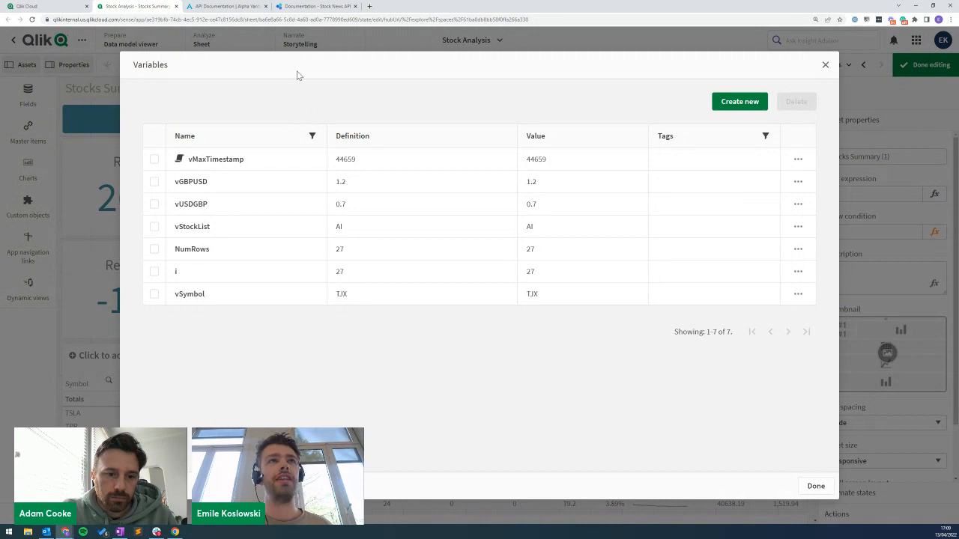
{"action": "left_click", "coordinate": [50, 6]}
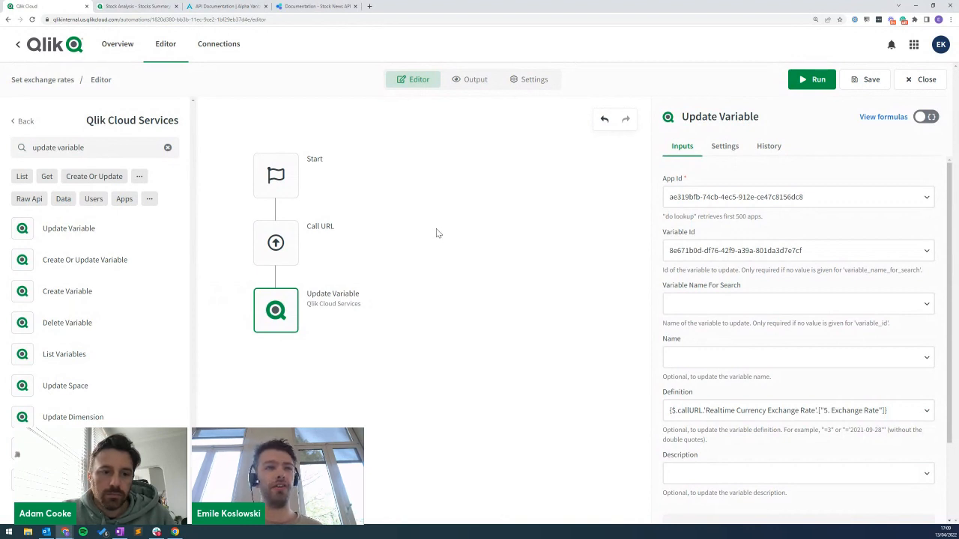
Turn View formulas back on and highlight the Description's advice to use the Save App block.
{"action": "left_click", "coordinate": [929, 117]}
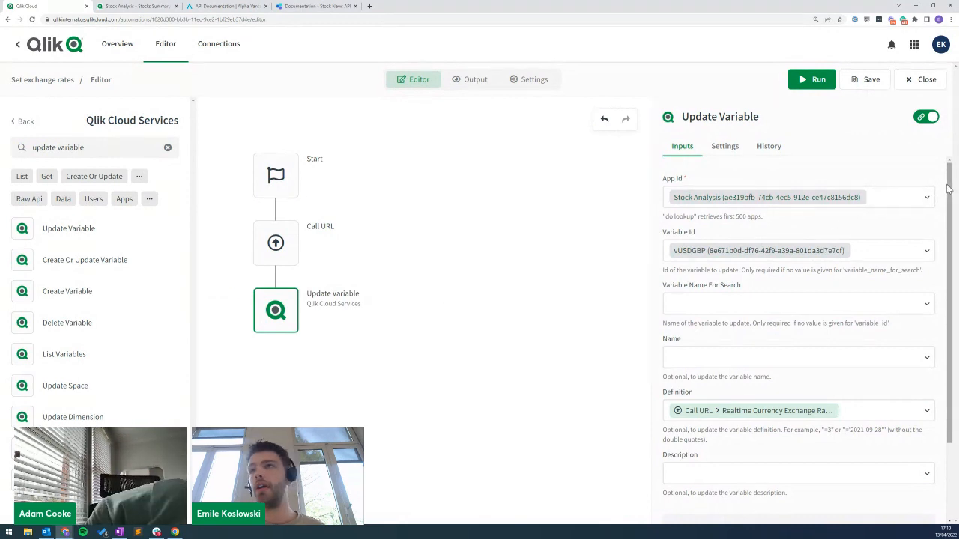
{"action": "scroll", "coordinate": [912, 281], "scroll_direction": "down", "scroll_amount": 3}
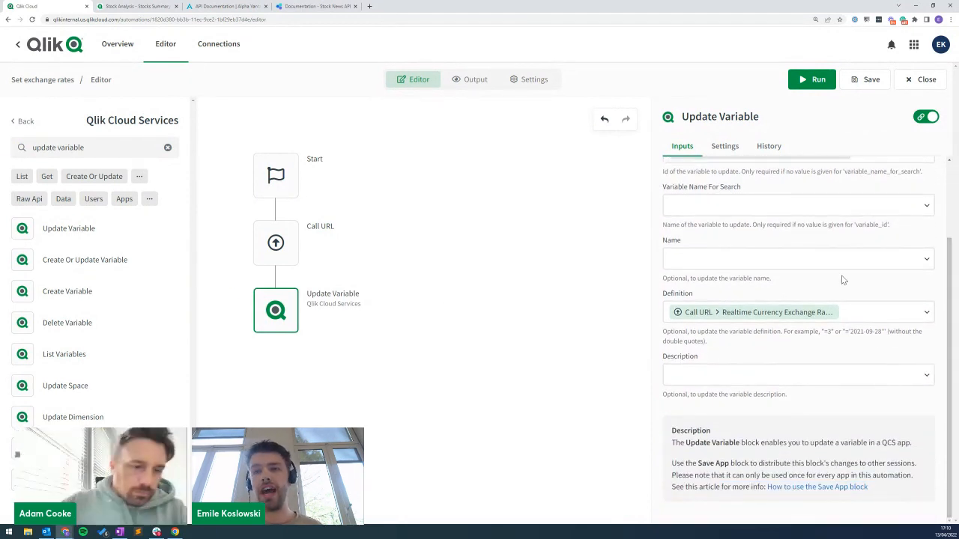
{"action": "mouse_move", "coordinate": [319, 320]}
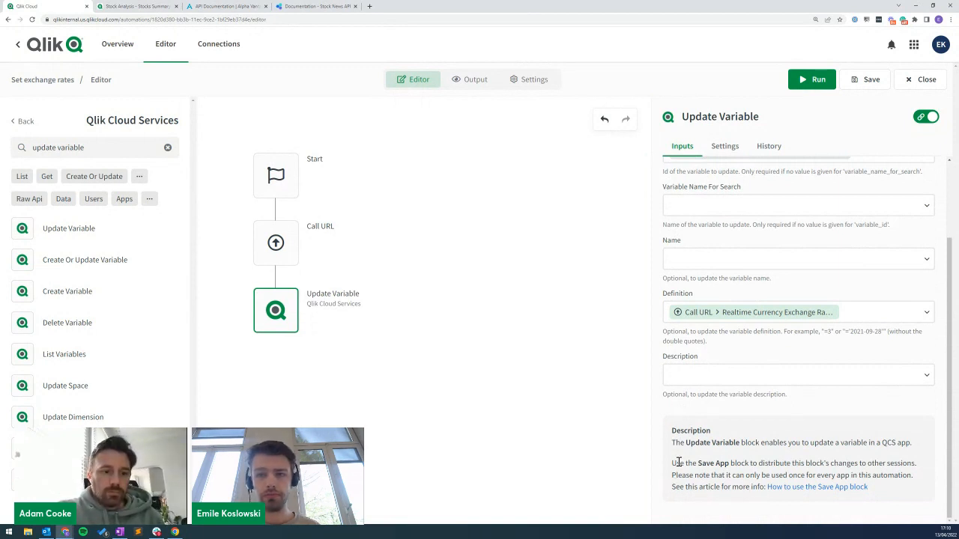
{"action": "left_click_drag", "start_coordinate": [672, 464], "coordinate": [749, 463]}
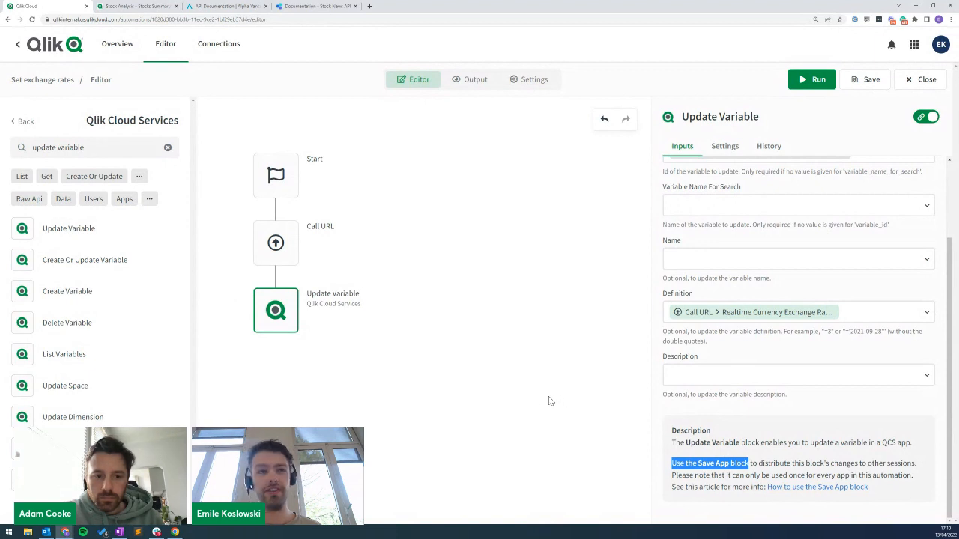
{"action": "triple_click", "coordinate": [90, 147]}
Add a Save App block under Update Variable targeting the Stock Analysis app, then run.
{"action": "type", "text": "save"}
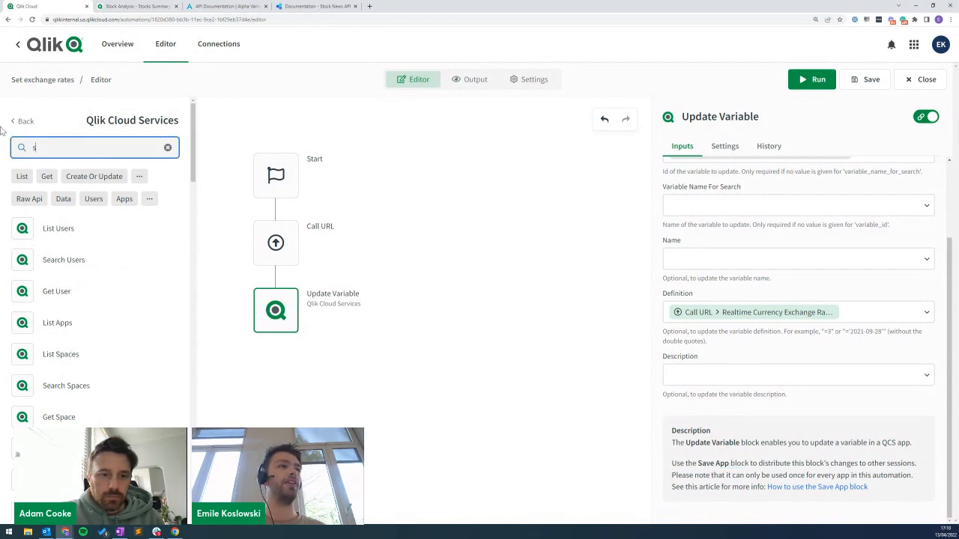
{"action": "left_click_drag", "start_coordinate": [30, 226], "coordinate": [276, 368]}
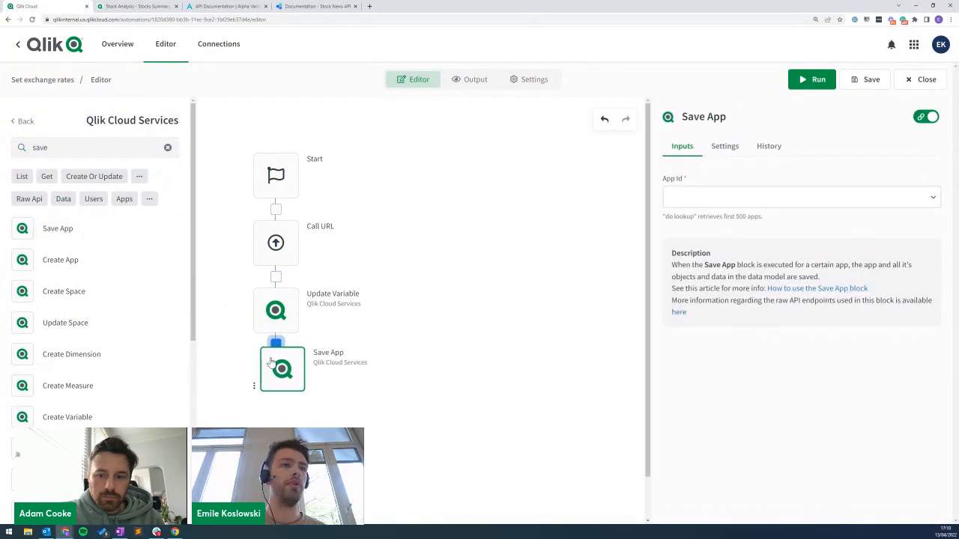
{"action": "left_click", "coordinate": [701, 201]}
{"action": "left_click", "coordinate": [702, 219]}
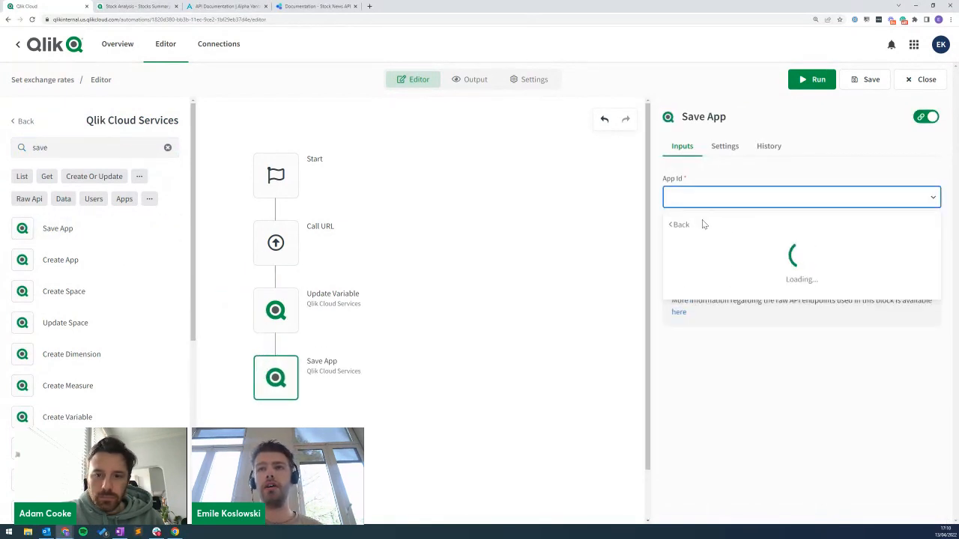
{"action": "type", "text": "stock a"}
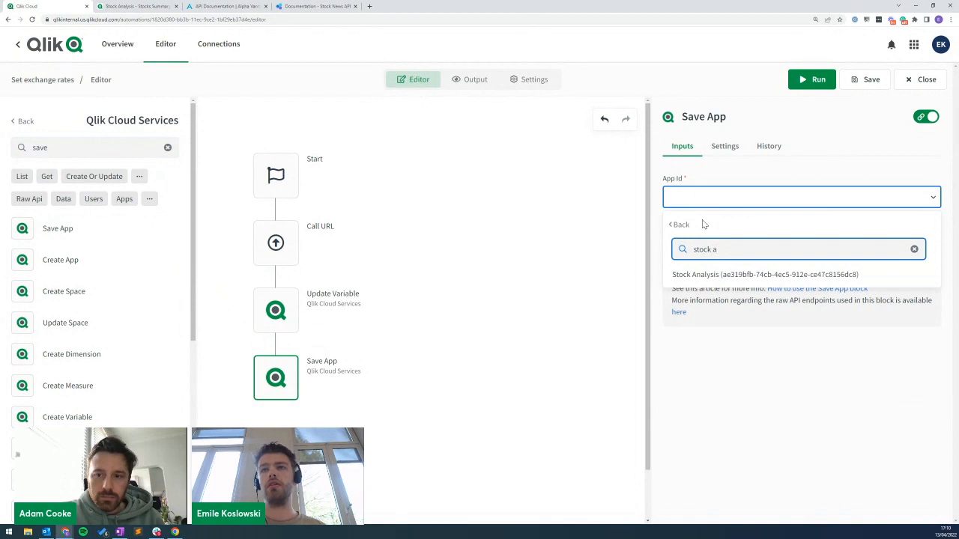
{"action": "left_click", "coordinate": [694, 275]}
{"action": "left_click", "coordinate": [815, 81]}
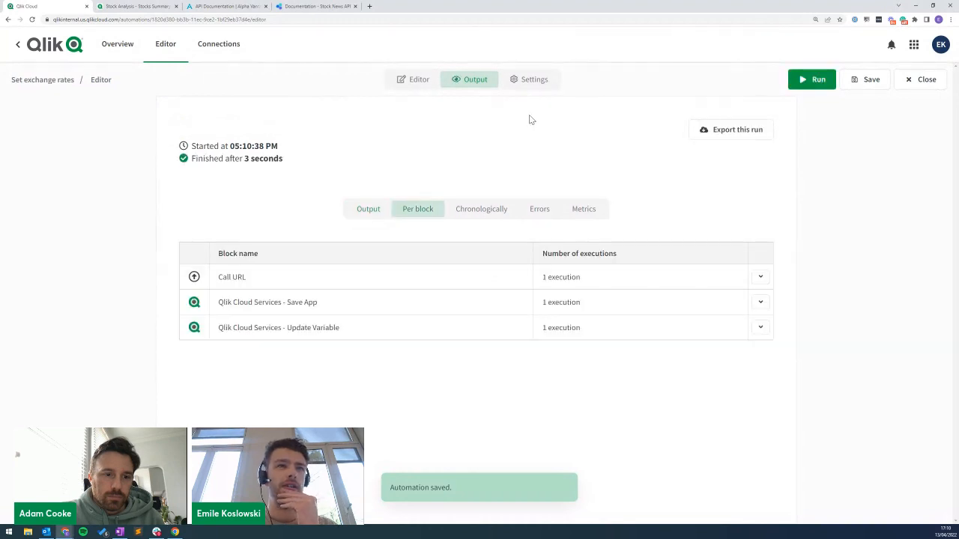
Confirm Save App ran on Stock Analysis and vUSDGBP now reads 0.76672000.
{"action": "left_click", "coordinate": [327, 304]}
{"action": "scroll", "coordinate": [295, 349], "scroll_direction": "down", "scroll_amount": 1}
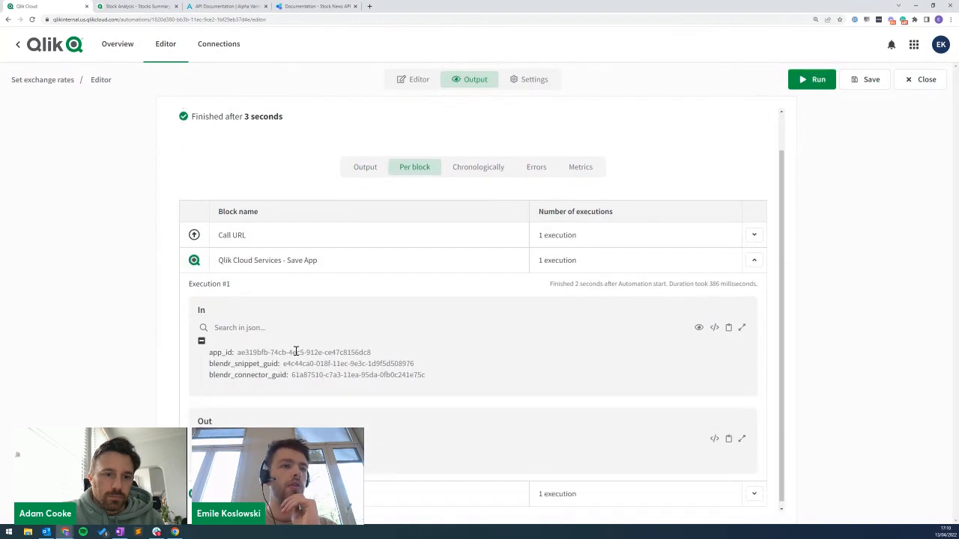
{"action": "left_click", "coordinate": [135, 6]}
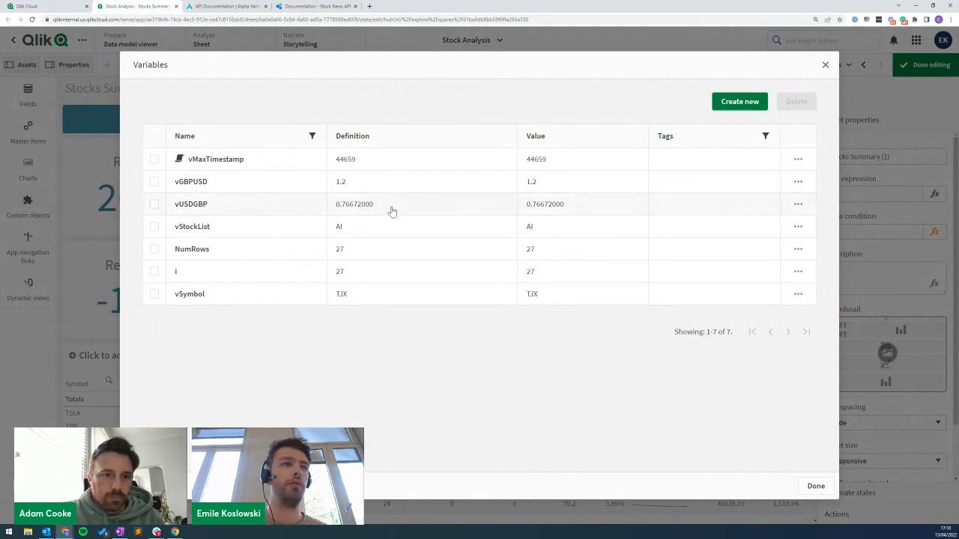
{"action": "left_click", "coordinate": [30, 6]}
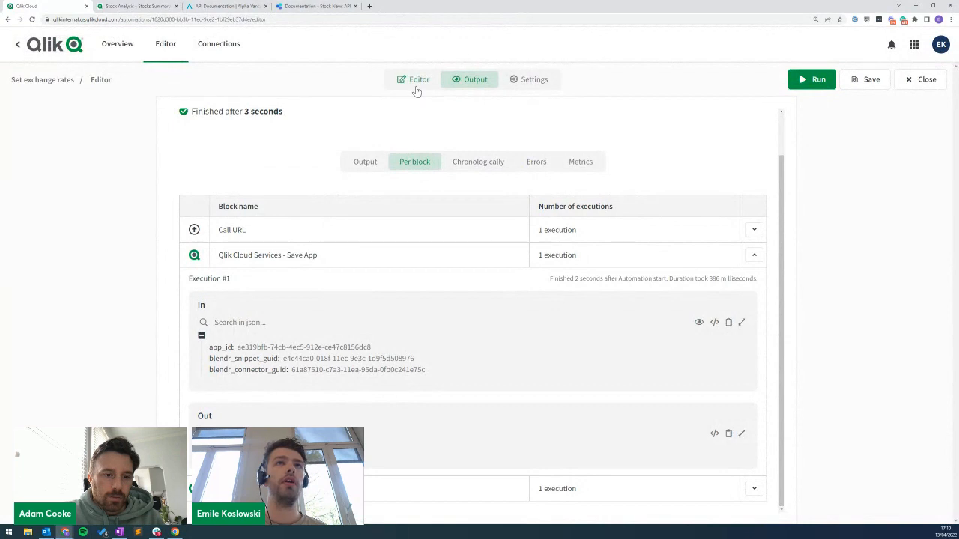
{"action": "left_click", "coordinate": [416, 81]}
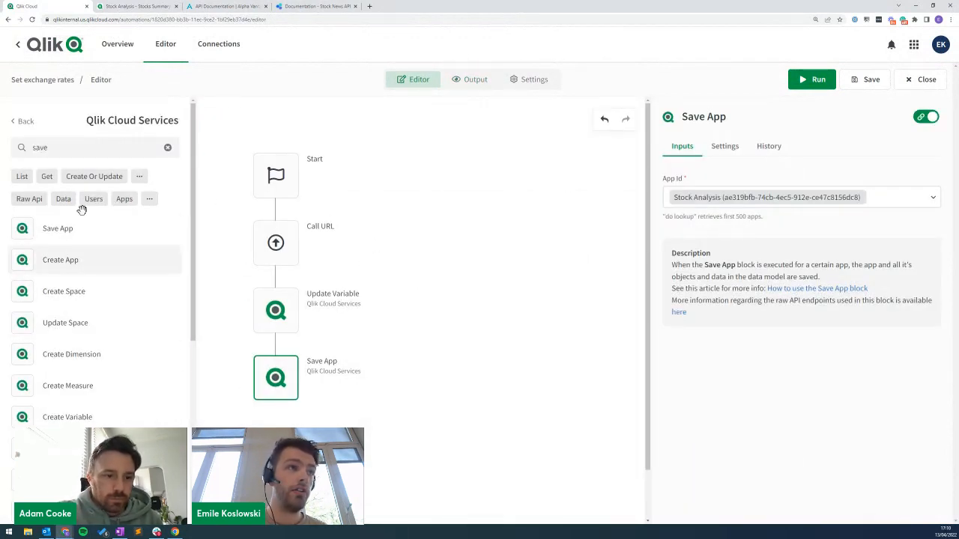
Copy Call URL with its attached blocks, paste the chain, and attach it below Save App.
{"action": "right_click", "coordinate": [279, 233]}
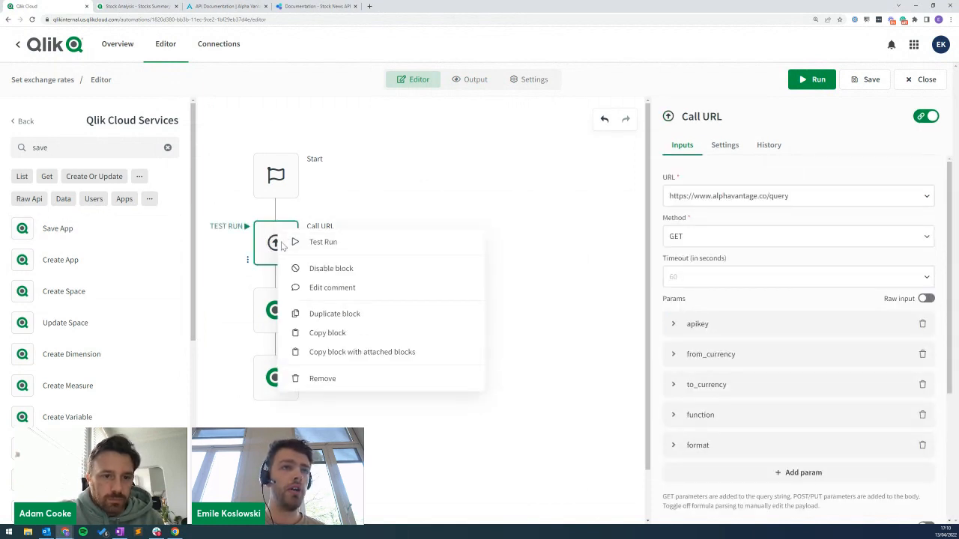
{"action": "left_click", "coordinate": [362, 352]}
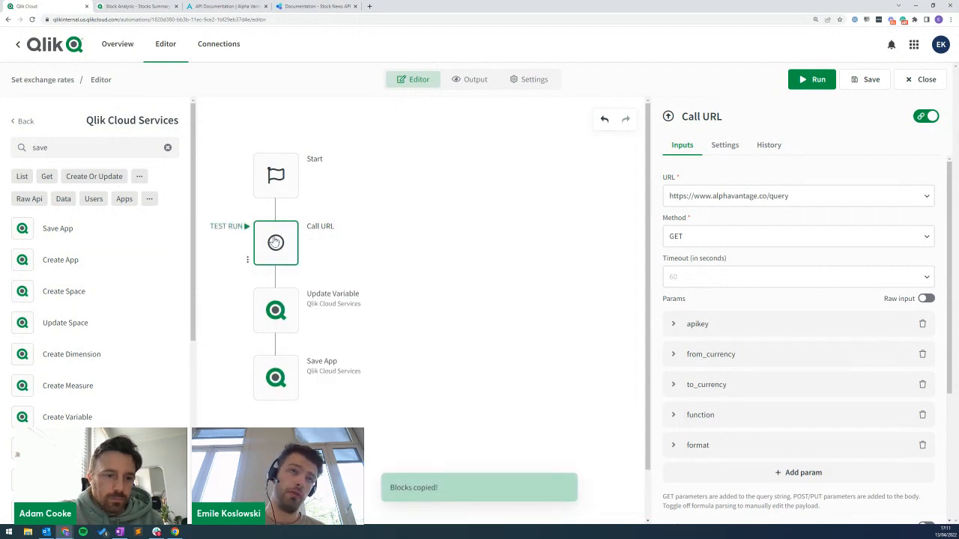
{"action": "right_click", "coordinate": [431, 306]}
{"action": "left_click", "coordinate": [481, 378]}
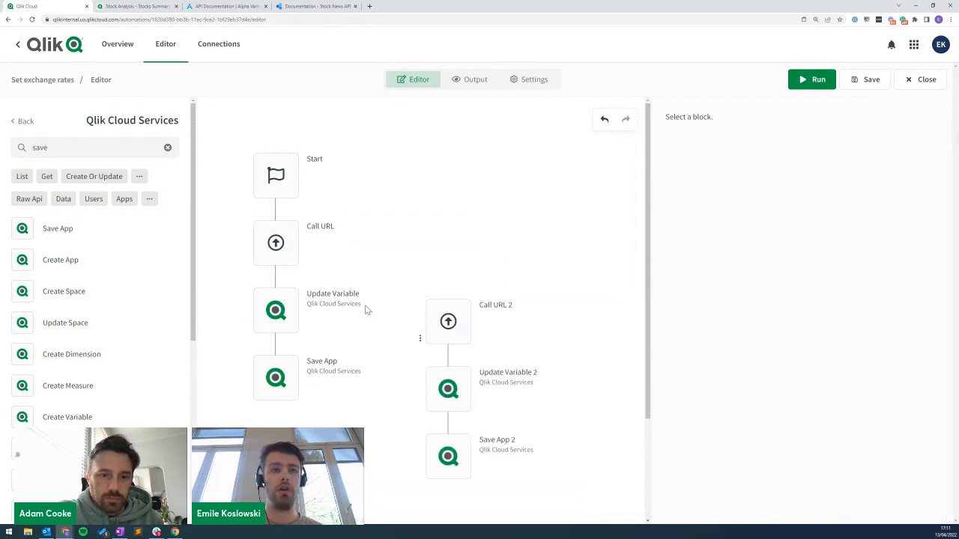
{"action": "left_click_drag", "start_coordinate": [439, 324], "coordinate": [275, 419]}
Set Call URL 2's from_currency value to GBP and to_currency value to USD.
{"action": "scroll", "coordinate": [504, 341], "scroll_direction": "down", "scroll_amount": 2}
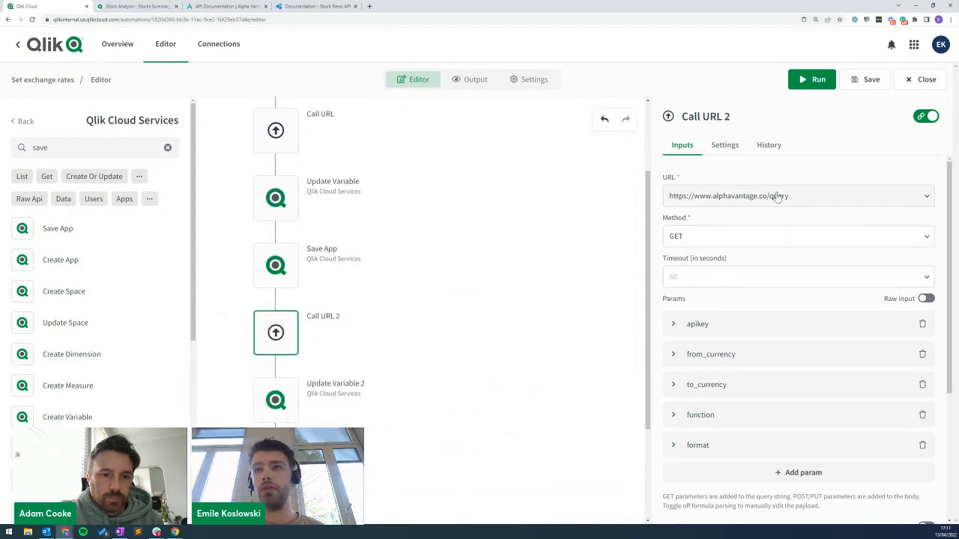
{"action": "left_click", "coordinate": [704, 356]}
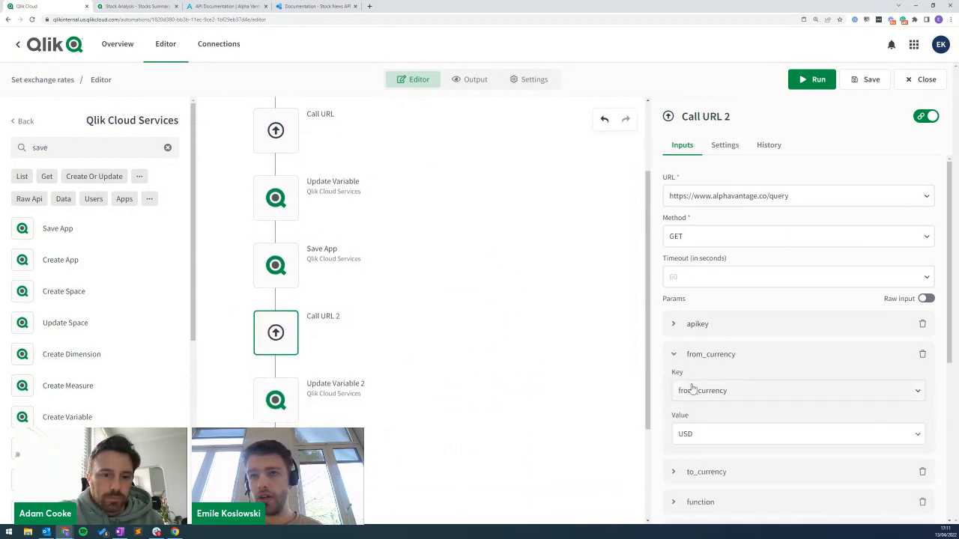
{"action": "left_click", "coordinate": [700, 434]}
{"action": "type", "text": "GBP"}
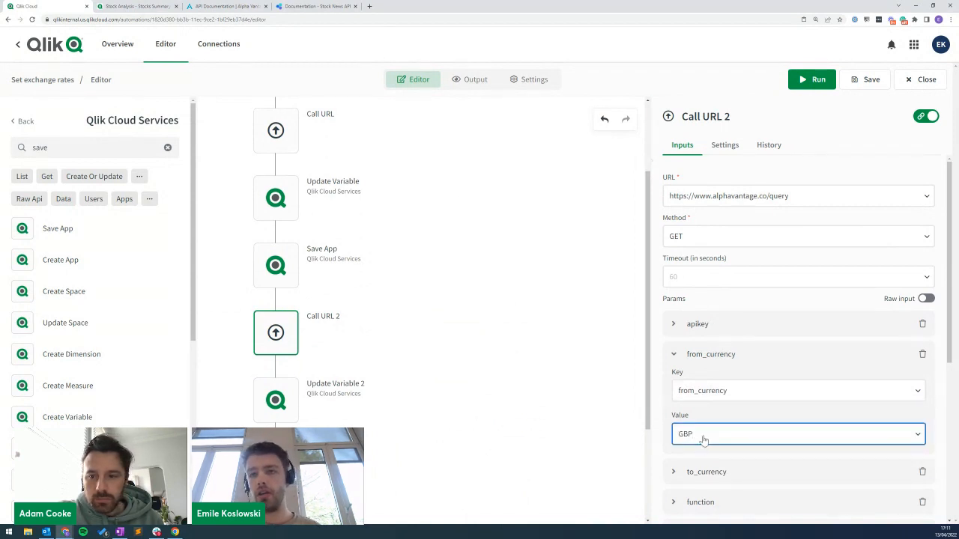
{"action": "left_click", "coordinate": [706, 472]}
{"action": "left_click", "coordinate": [724, 465]}
{"action": "type", "text": "USD"}
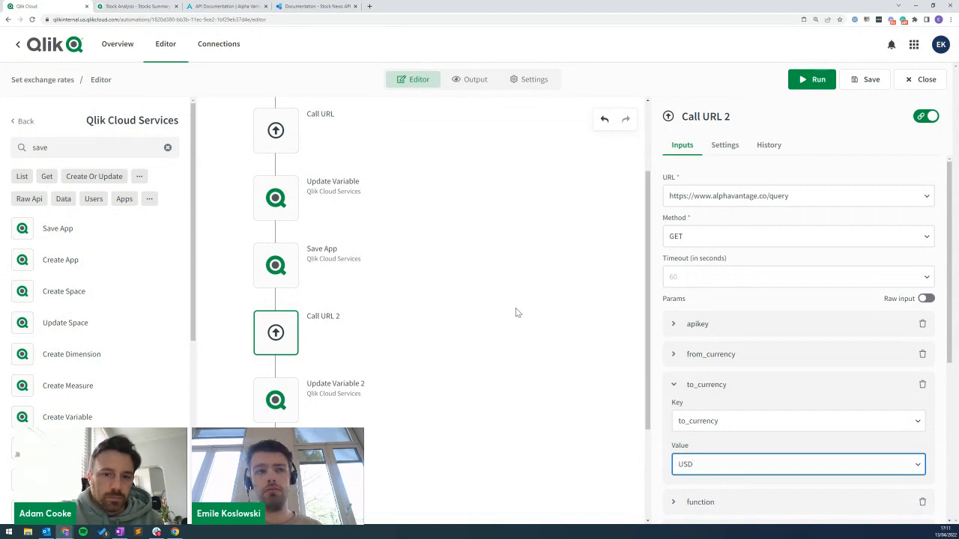
{"action": "scroll", "coordinate": [515, 314], "scroll_direction": "down", "scroll_amount": 2}
{"action": "left_click", "coordinate": [295, 322]}
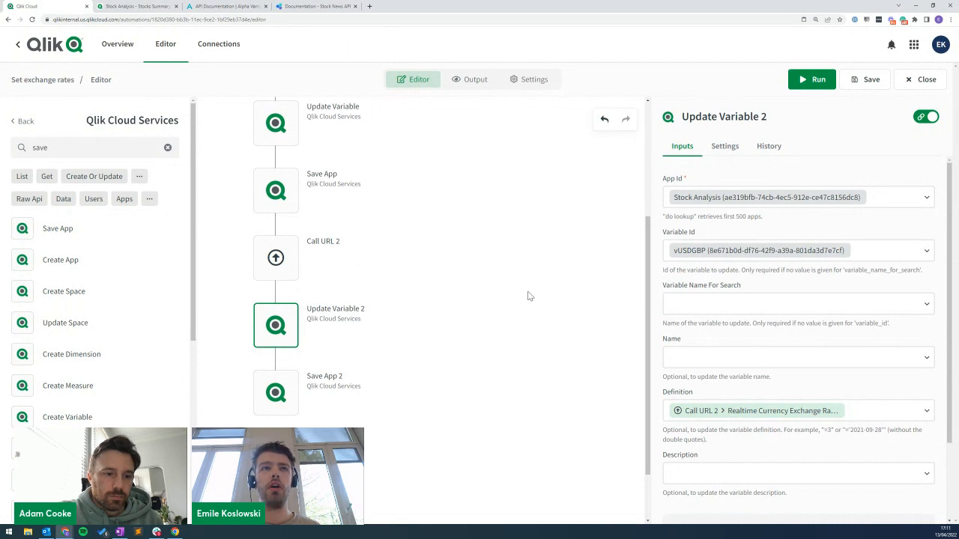
Delete the first Save App block, then review Save App 2 and Update Variable 2.
{"action": "scroll", "coordinate": [389, 234], "scroll_direction": "up", "scroll_amount": 1}
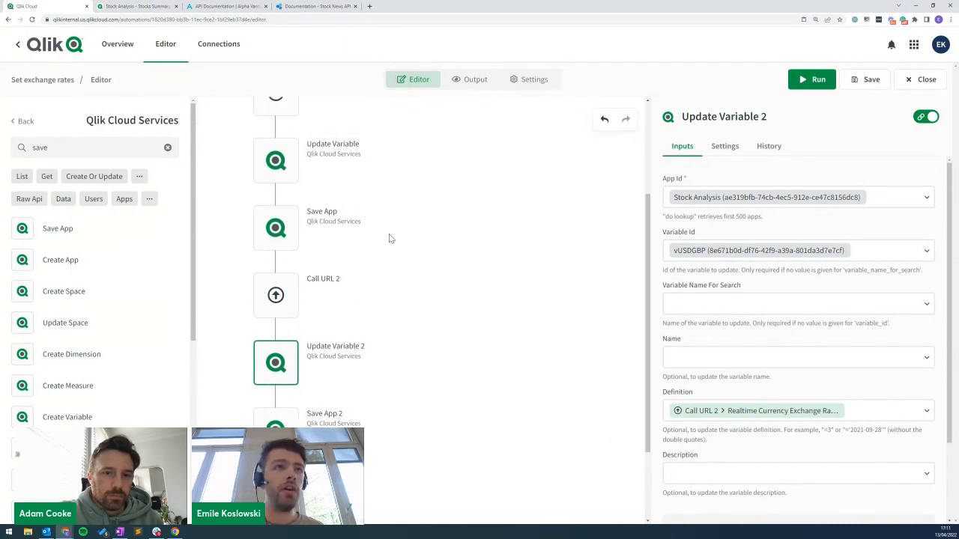
{"action": "left_click", "coordinate": [278, 233]}
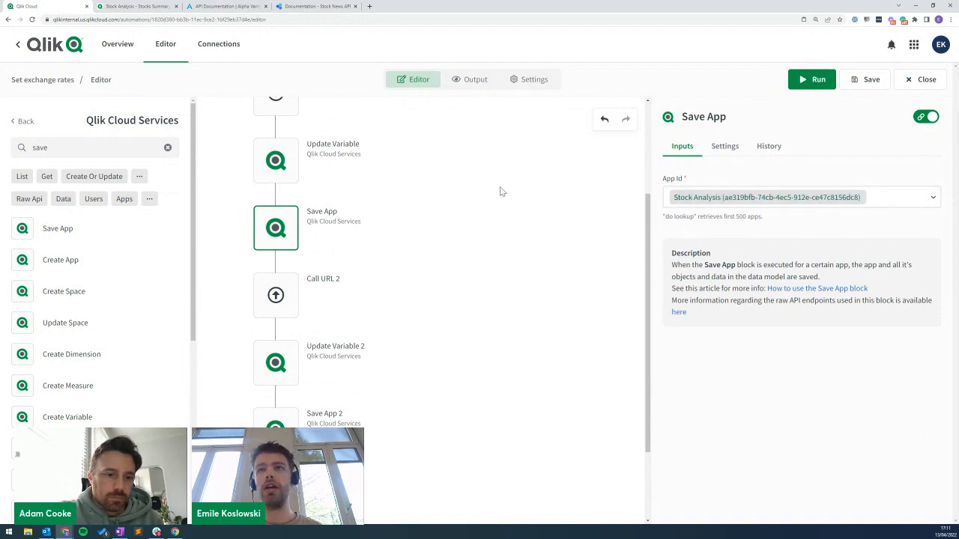
{"action": "mouse_move", "coordinate": [328, 210]}
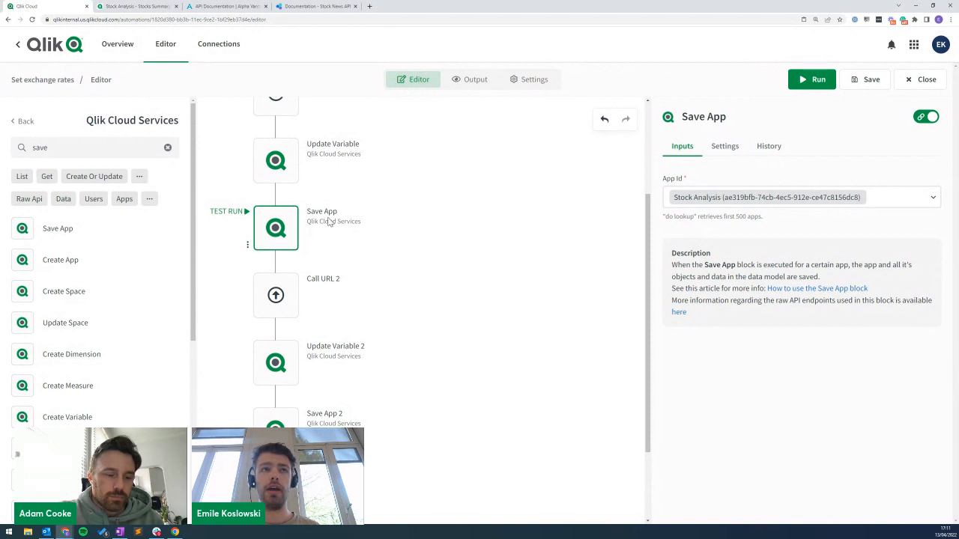
{"action": "right_click", "coordinate": [277, 230]}
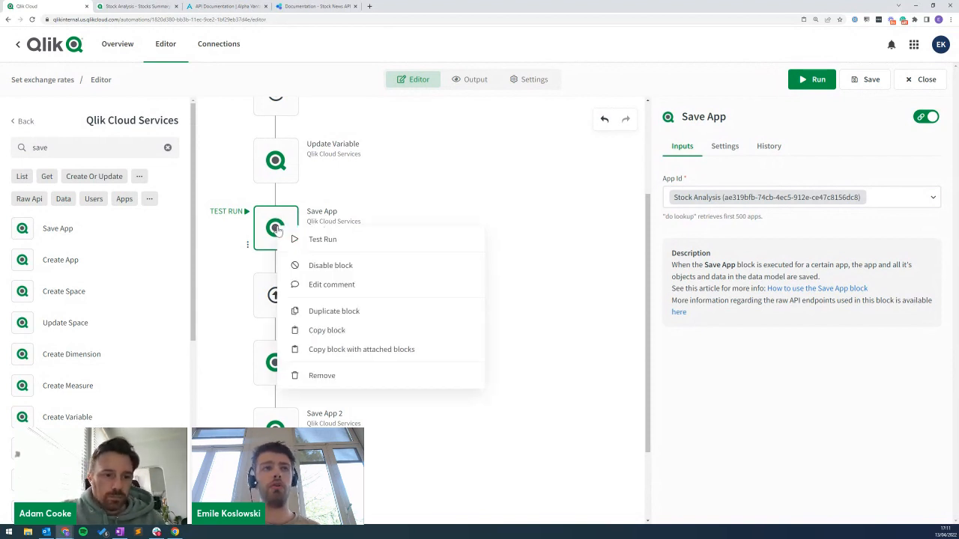
{"action": "left_click", "coordinate": [343, 381]}
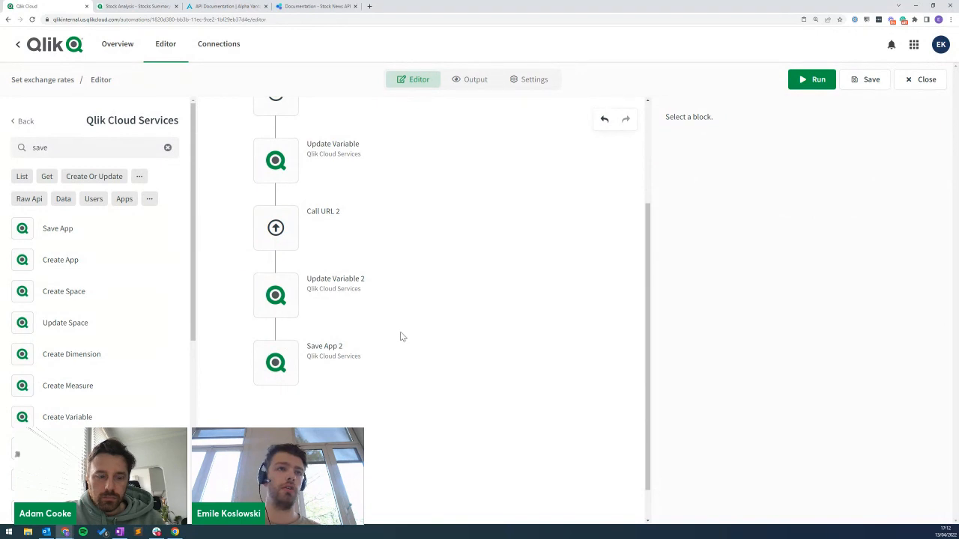
{"action": "left_click", "coordinate": [287, 365]}
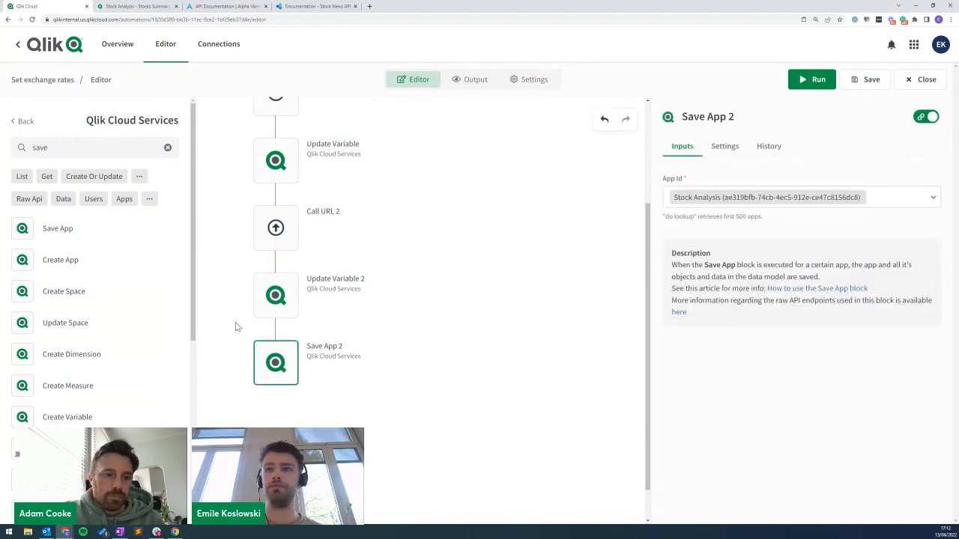
{"action": "left_click", "coordinate": [275, 296]}
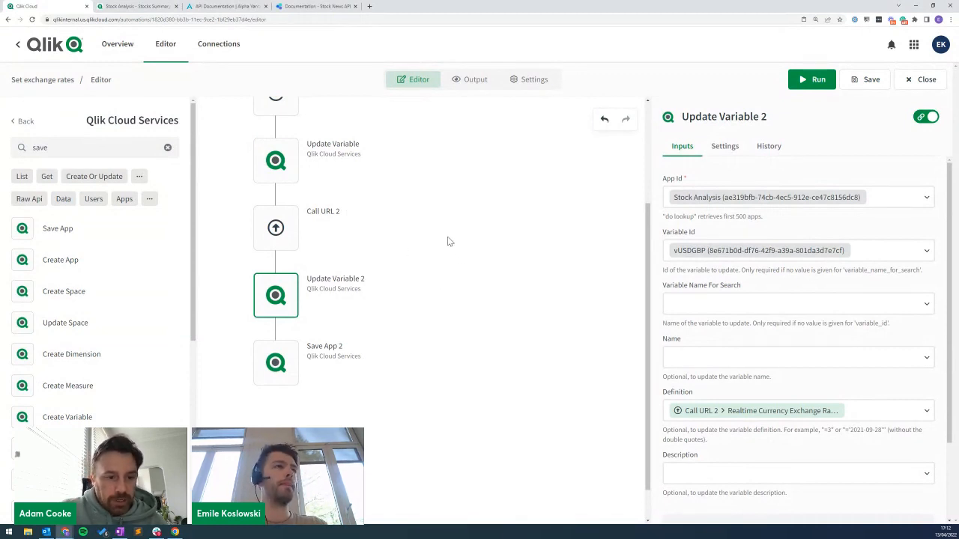
{"action": "left_click", "coordinate": [27, 121]}
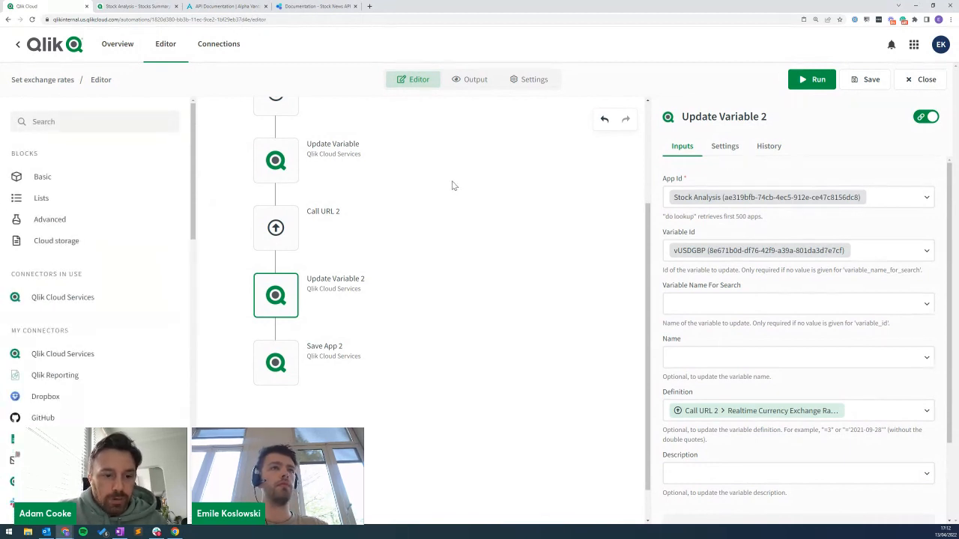
{"action": "left_click", "coordinate": [157, 120]}
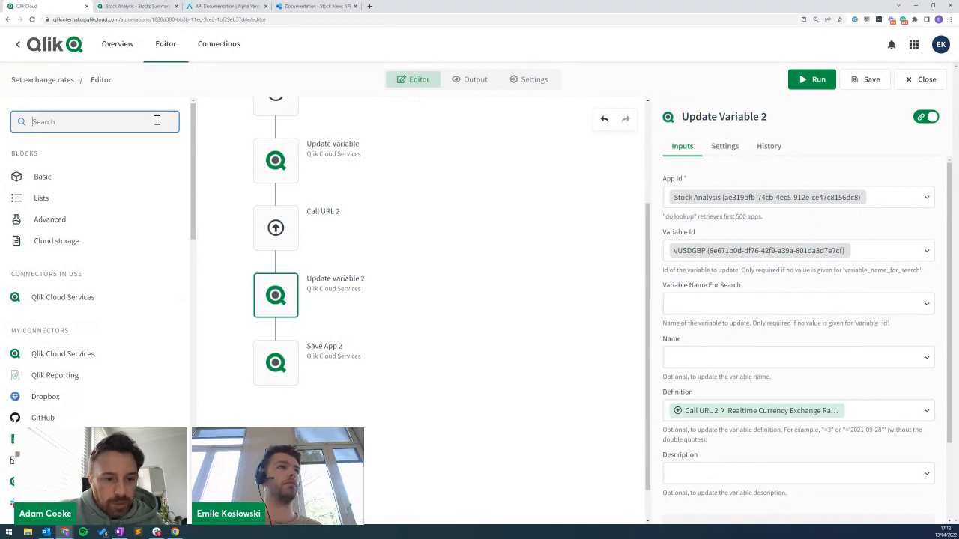
{"action": "type", "text": "variable"}
{"action": "left_click_drag", "start_coordinate": [48, 300], "coordinate": [506, 242]}
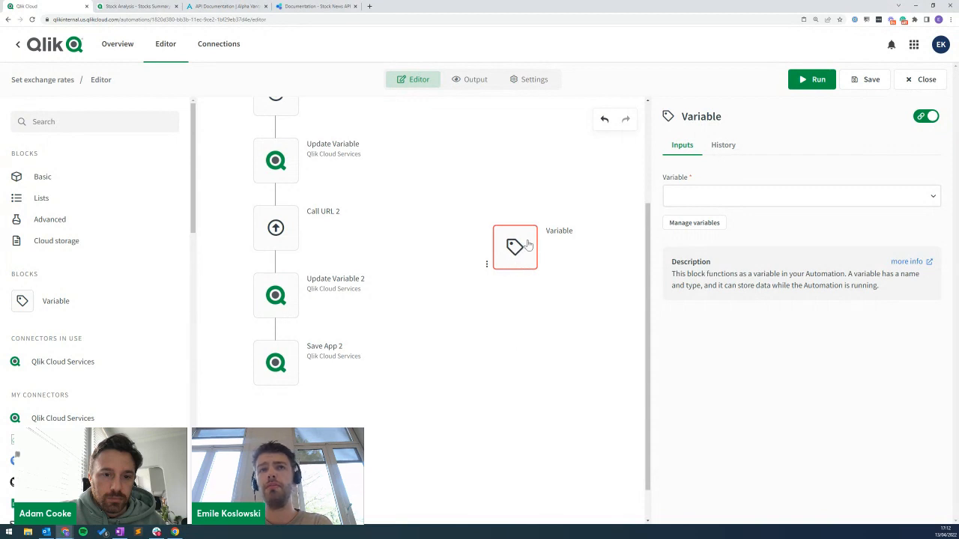
{"action": "left_click", "coordinate": [697, 222]}
{"action": "left_click", "coordinate": [488, 170]}
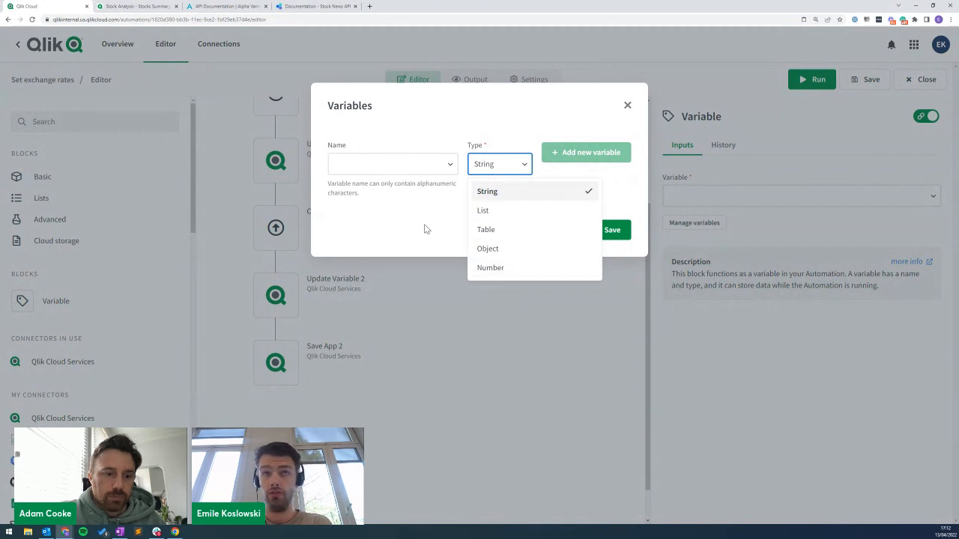
{"action": "left_click", "coordinate": [379, 219]}
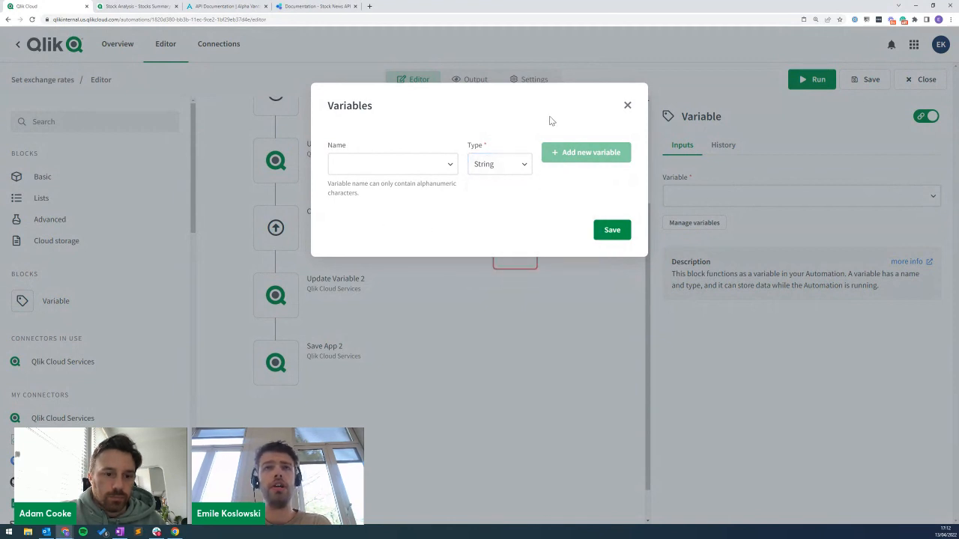
{"action": "left_click", "coordinate": [628, 106]}
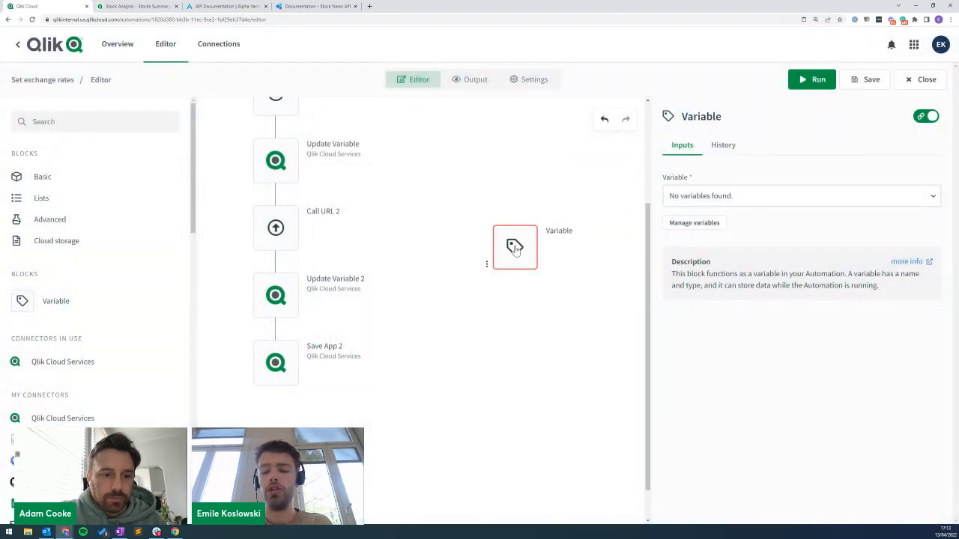
{"action": "key", "text": "Delete"}
{"action": "left_click", "coordinate": [269, 295]}
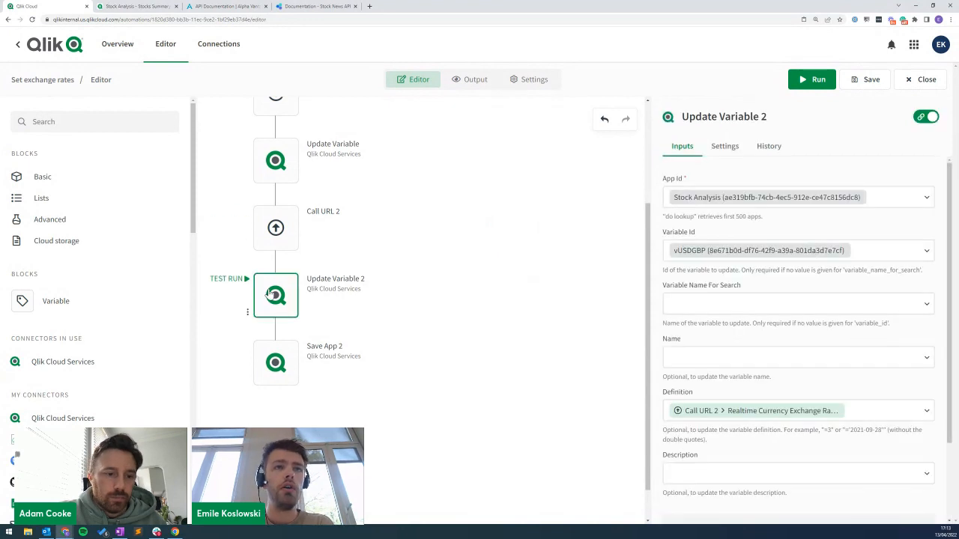
Change Update Variable 2's Variable Id from vUSDGBP to vGBPUSD and run the automation.
{"action": "left_click", "coordinate": [275, 168]}
{"action": "left_click", "coordinate": [292, 281]}
{"action": "right_click", "coordinate": [715, 253]}
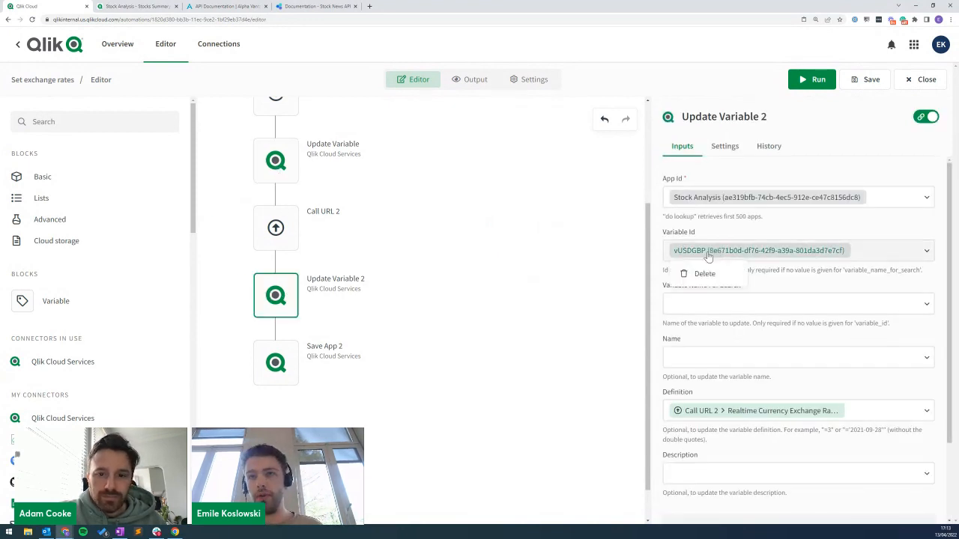
{"action": "left_click", "coordinate": [708, 273]}
{"action": "left_click", "coordinate": [690, 251]}
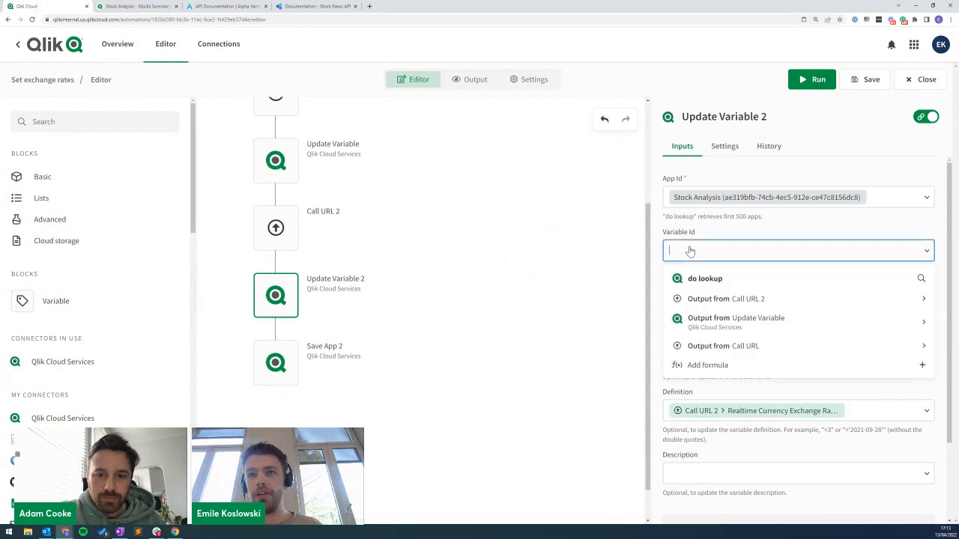
{"action": "left_click", "coordinate": [719, 280]}
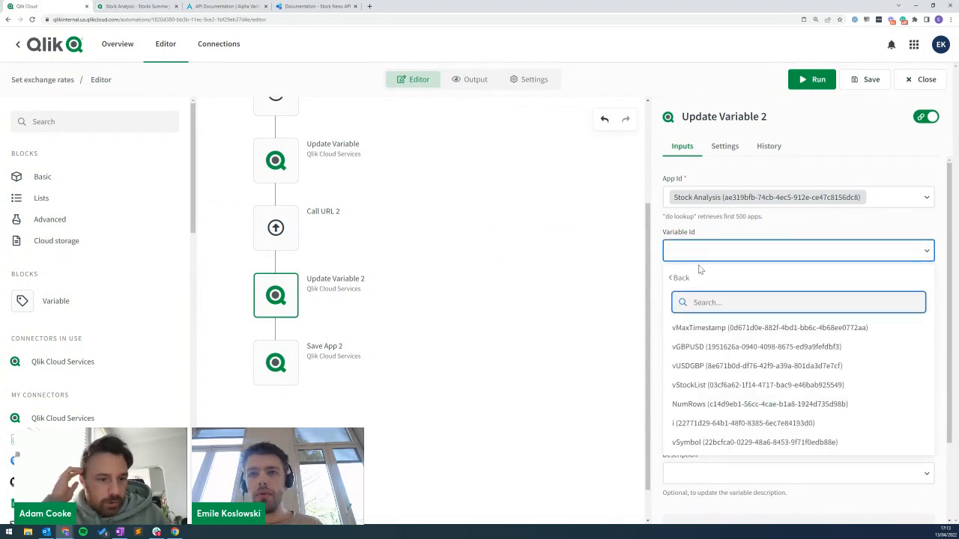
{"action": "left_click", "coordinate": [708, 348]}
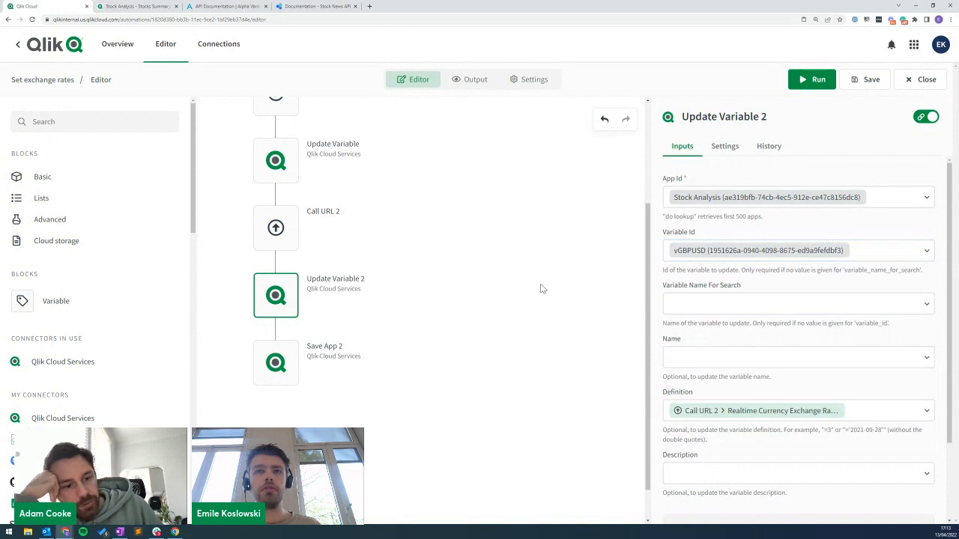
{"action": "left_click", "coordinate": [809, 82]}
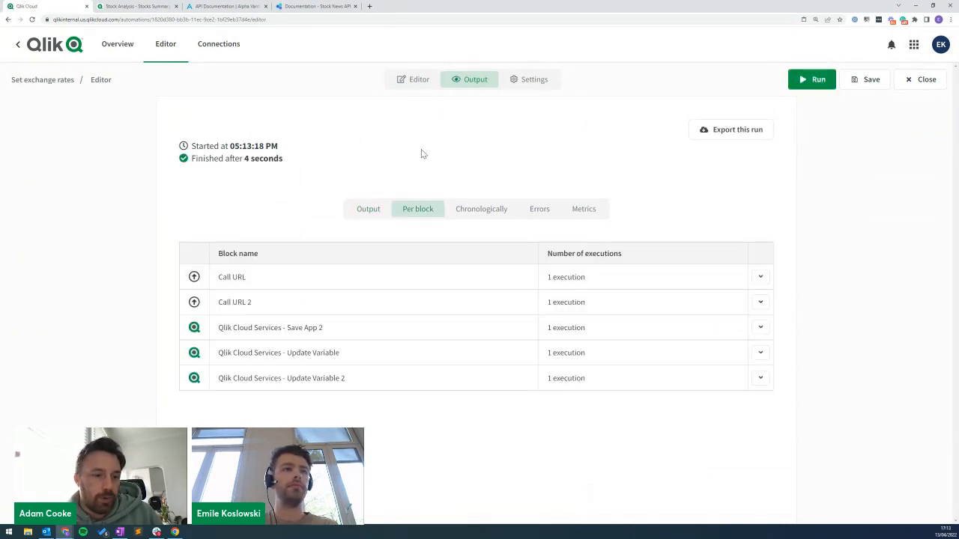
Check that vGBPUSD reads 1.30390000 in Stock Analysis, then exit the sheet's edit mode.
{"action": "key", "text": "ctrl+Tab"}
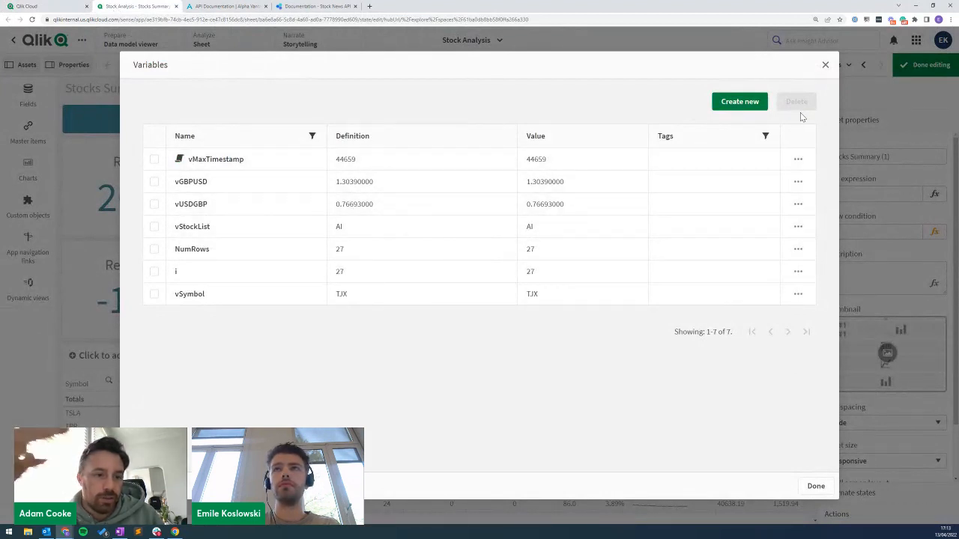
{"action": "left_click", "coordinate": [825, 68]}
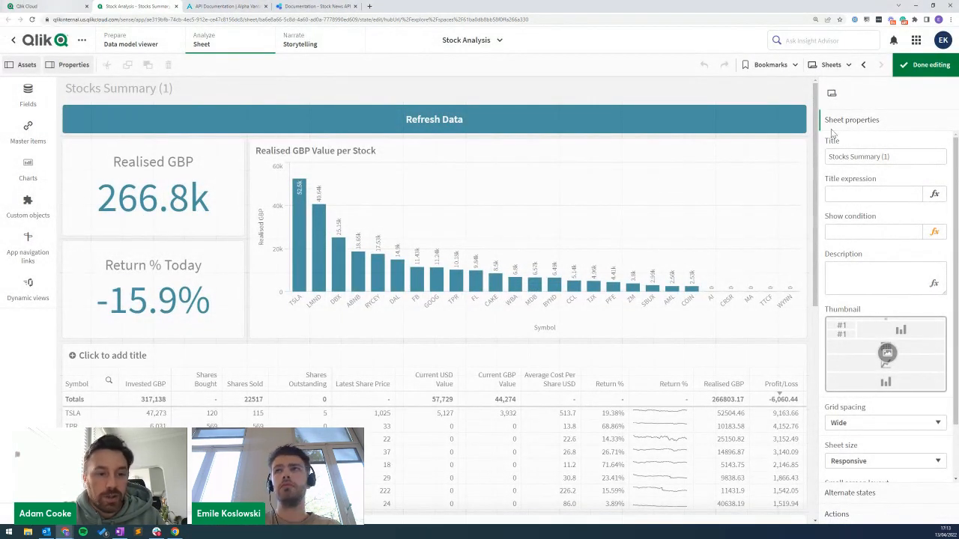
{"action": "left_click", "coordinate": [927, 65]}
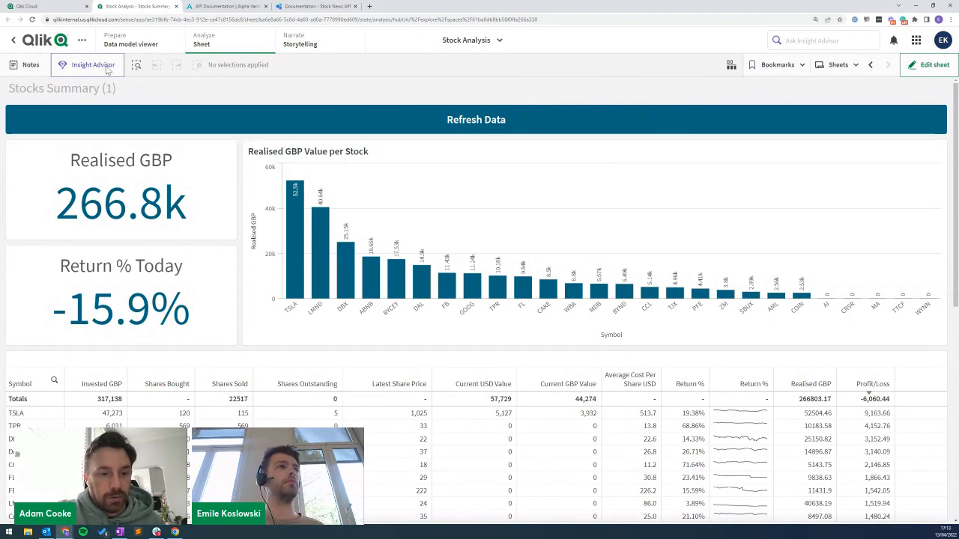
Go back to the Set exchange rates flow and select its Start block, currently set to Manual.
{"action": "key", "text": "ctrl+Page_Up"}
{"action": "left_click", "coordinate": [424, 80]}
{"action": "scroll", "coordinate": [490, 195], "scroll_direction": "up", "scroll_amount": 3}
{"action": "left_click", "coordinate": [272, 178]}
{"action": "left_click_drag", "start_coordinate": [272, 177], "coordinate": [335, 152]}
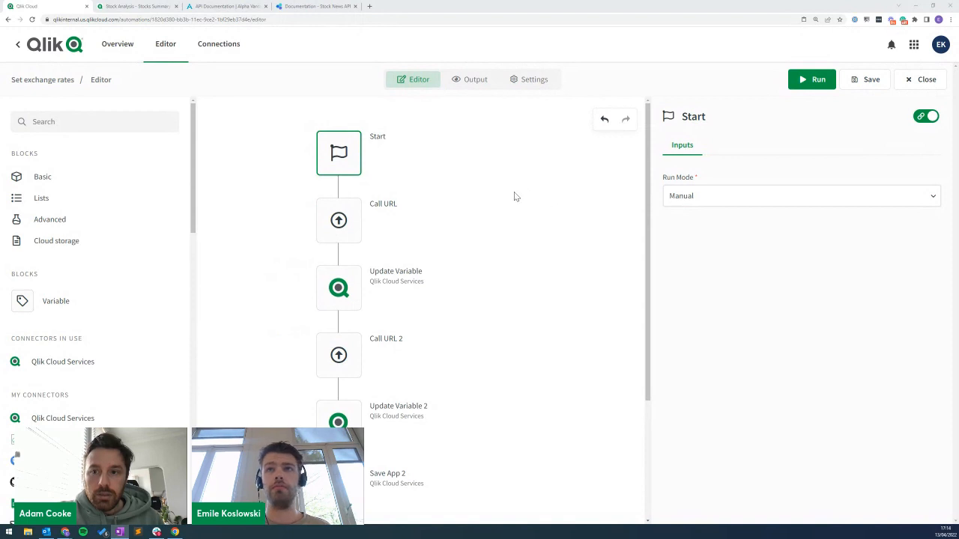
Schedule the automation every 5 minutes starting 13 April 2022, and save it.
{"action": "left_click", "coordinate": [700, 199]}
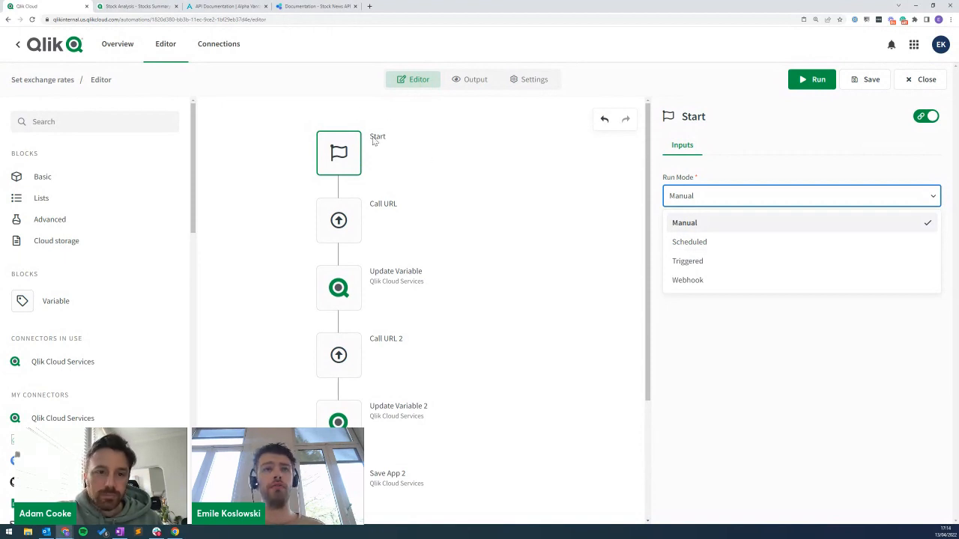
{"action": "left_click", "coordinate": [700, 243]}
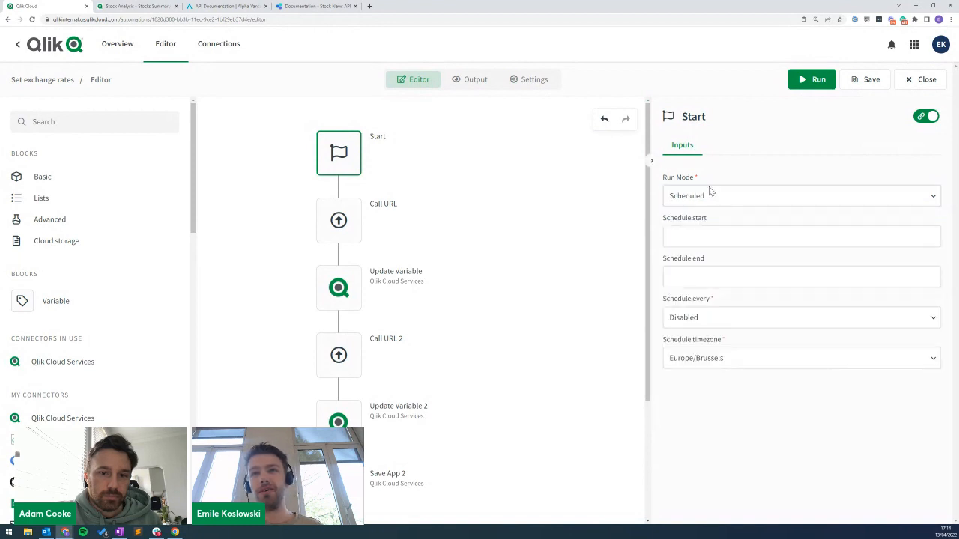
{"action": "left_click", "coordinate": [715, 236]}
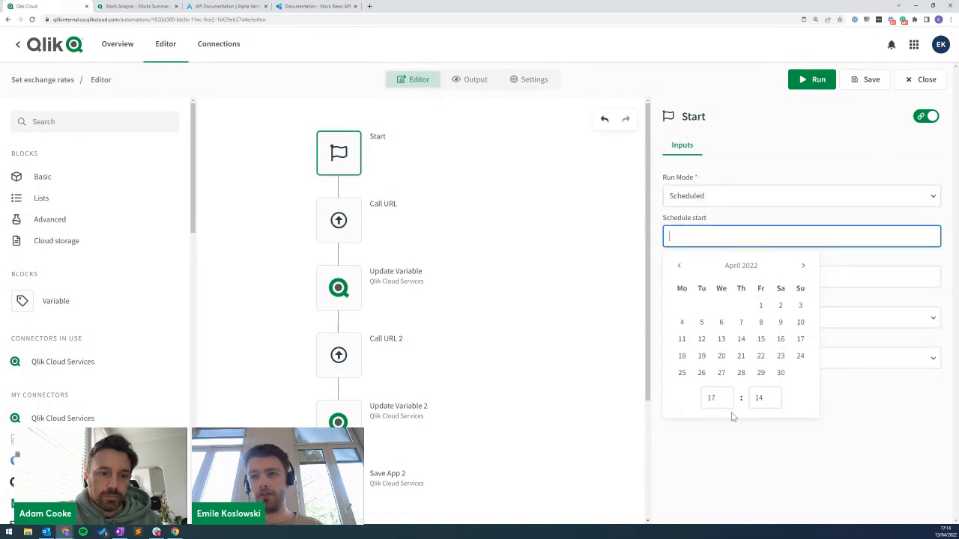
{"action": "left_click", "coordinate": [721, 339]}
{"action": "left_click", "coordinate": [822, 448]}
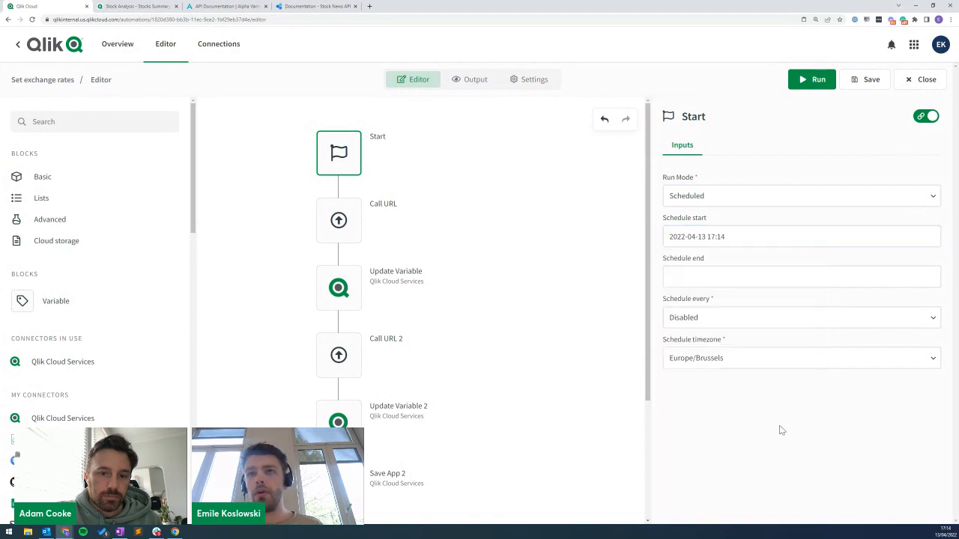
{"action": "left_click", "coordinate": [708, 318]}
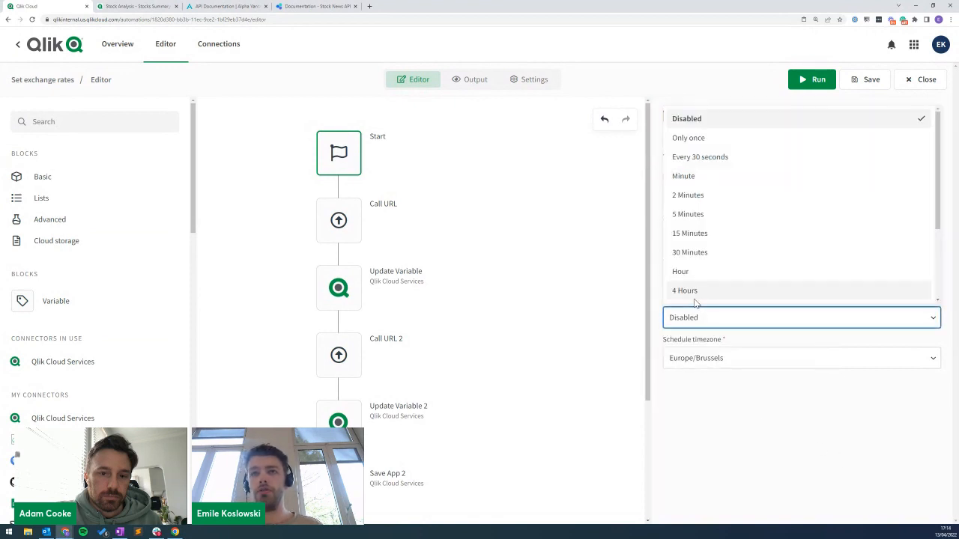
{"action": "left_click", "coordinate": [701, 217]}
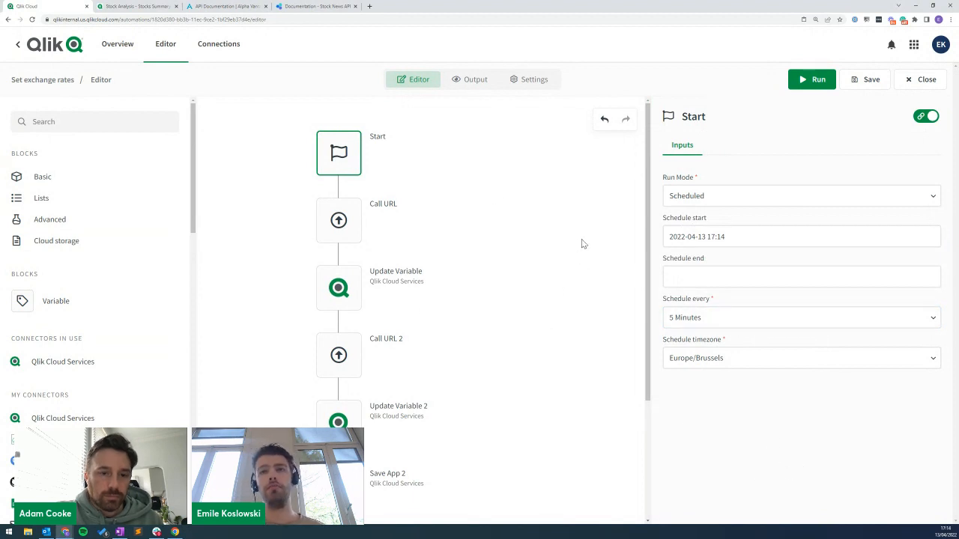
{"action": "left_click", "coordinate": [875, 83]}
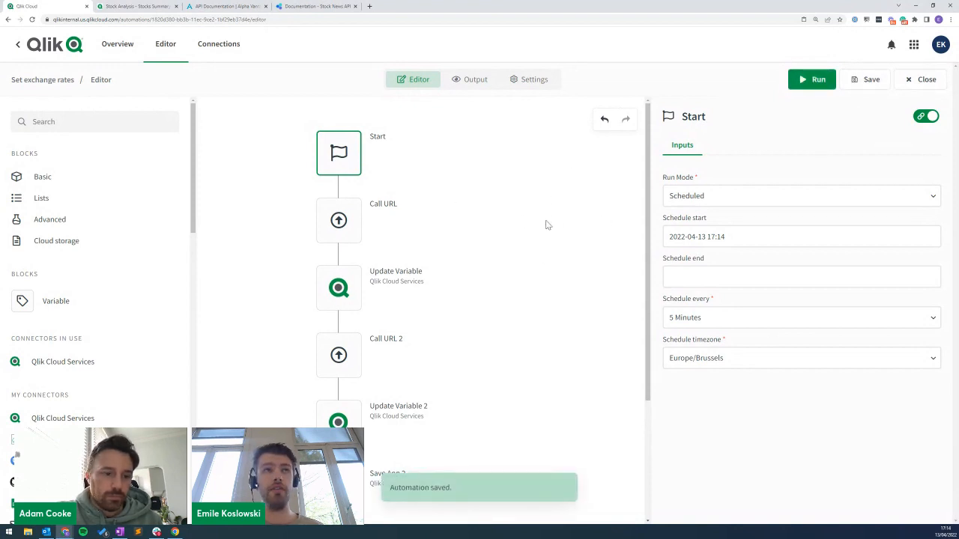
Move across the browser tabs and end on the Stocks Summary sheet.
{"action": "left_click", "coordinate": [151, 7]}
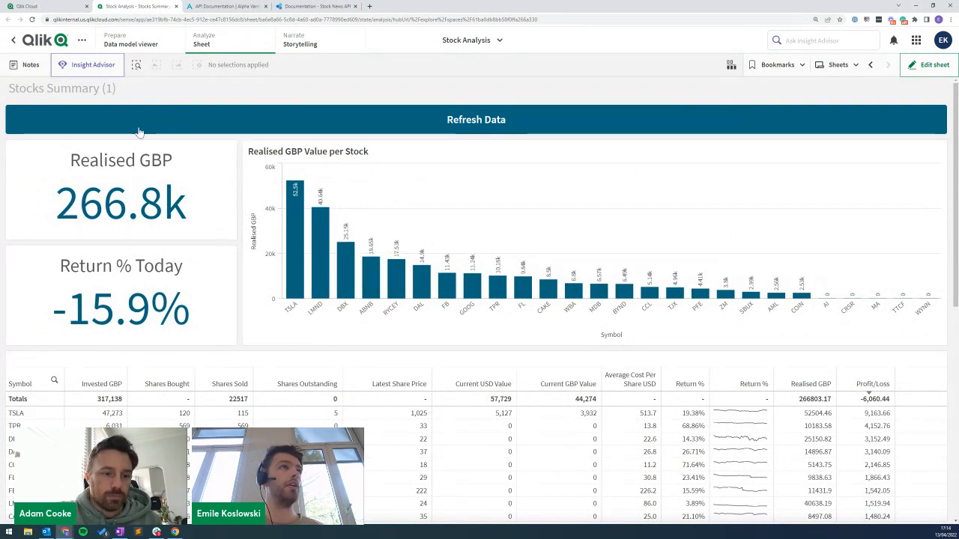
{"action": "left_click", "coordinate": [33, 7]}
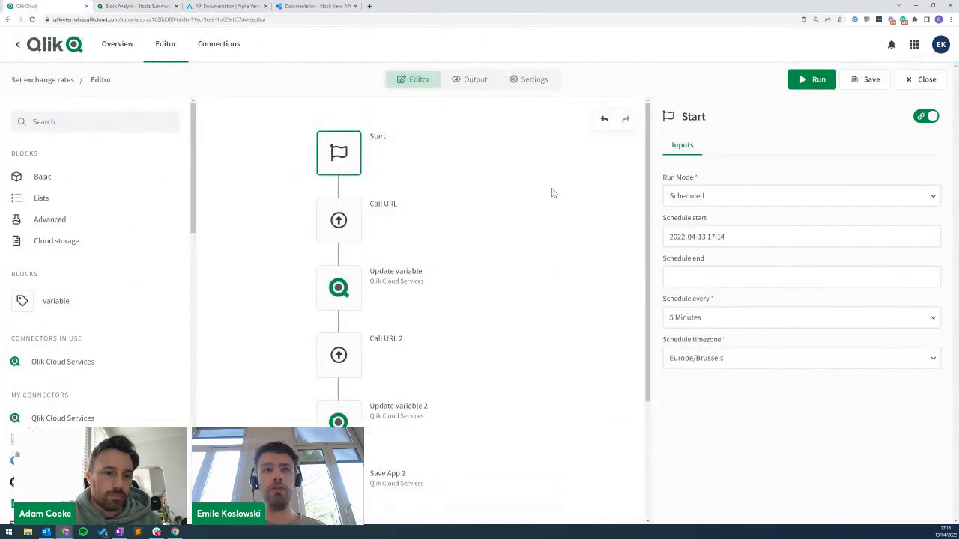
{"action": "left_click", "coordinate": [161, 9]}
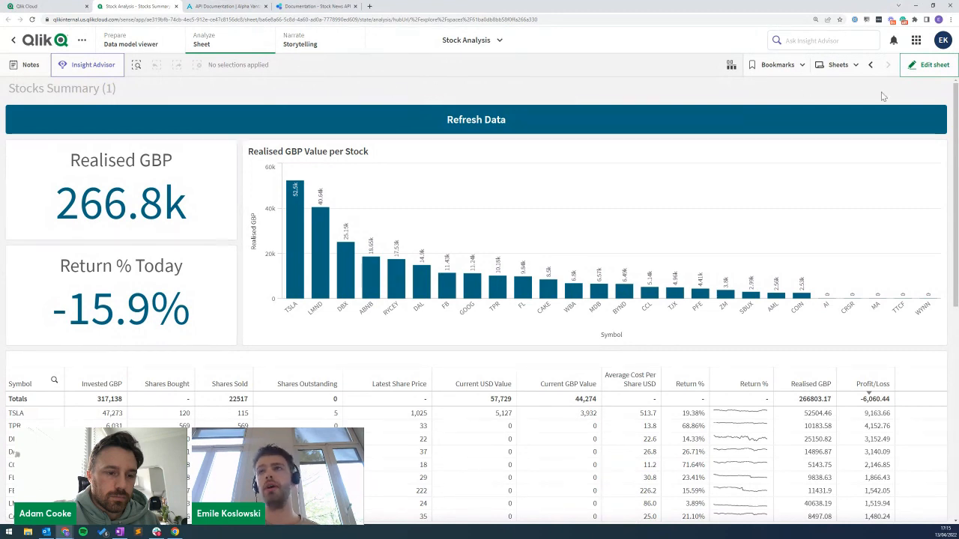
Edit the Stocks Summary sheet and list the master measures, such as Return % Today.
{"action": "left_click", "coordinate": [928, 65]}
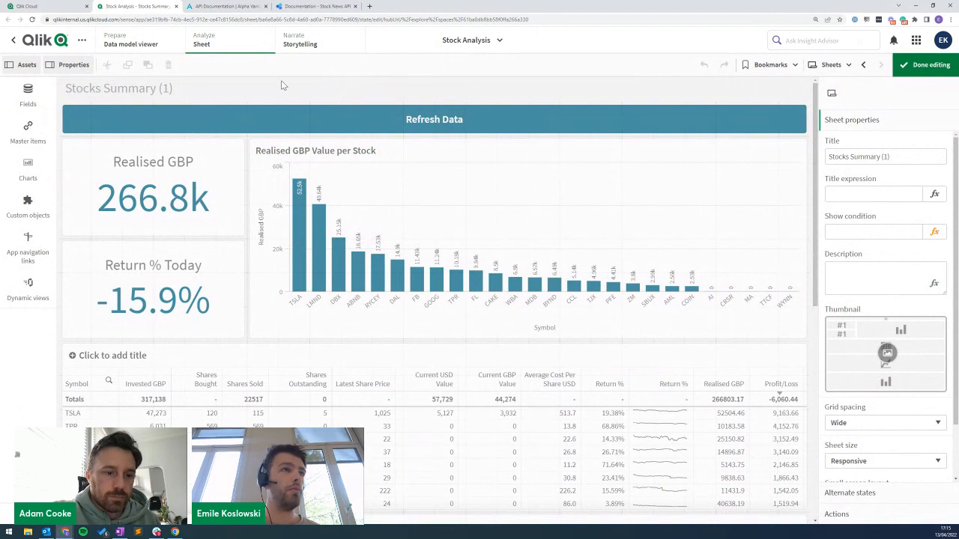
{"action": "left_click", "coordinate": [28, 133]}
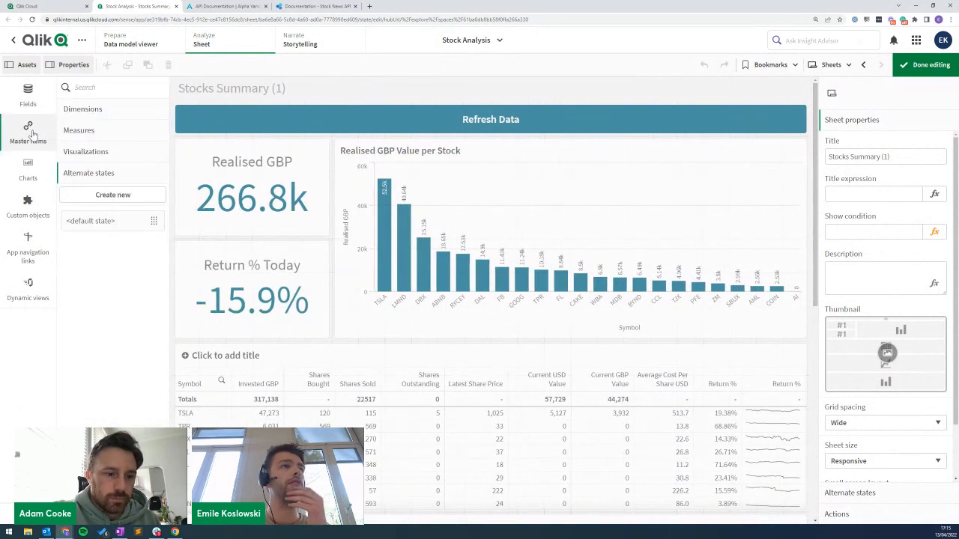
{"action": "left_click", "coordinate": [98, 131]}
{"action": "scroll", "coordinate": [113, 337], "scroll_direction": "down", "scroll_amount": 2}
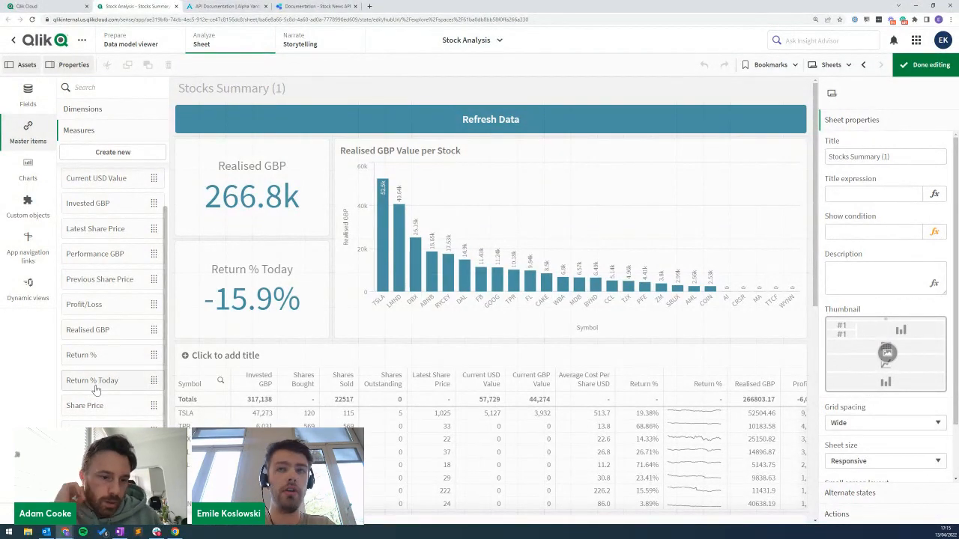
From the Qlik Cloud hub, create an automation from the Blank template named 'Alert on price hike'.
{"action": "left_click", "coordinate": [19, 6]}
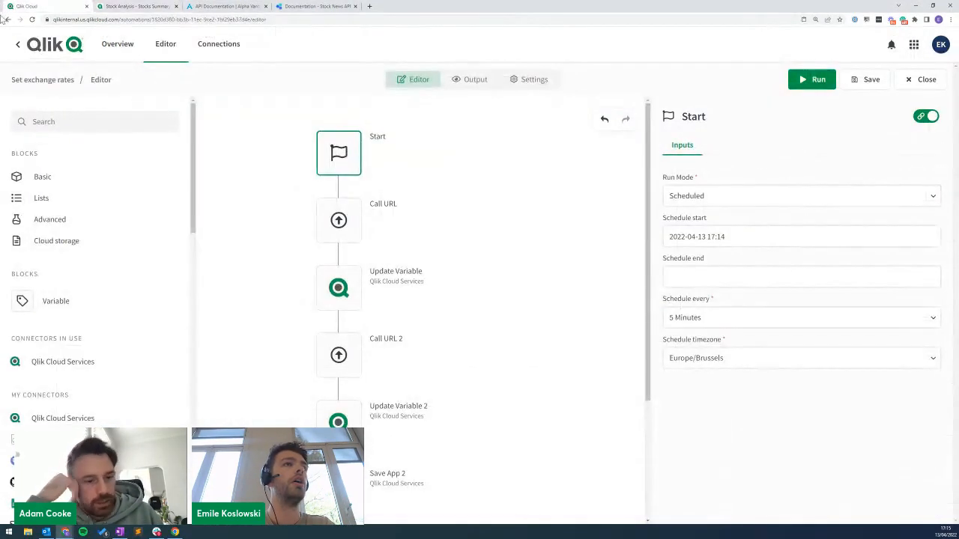
{"action": "left_click", "coordinate": [43, 80]}
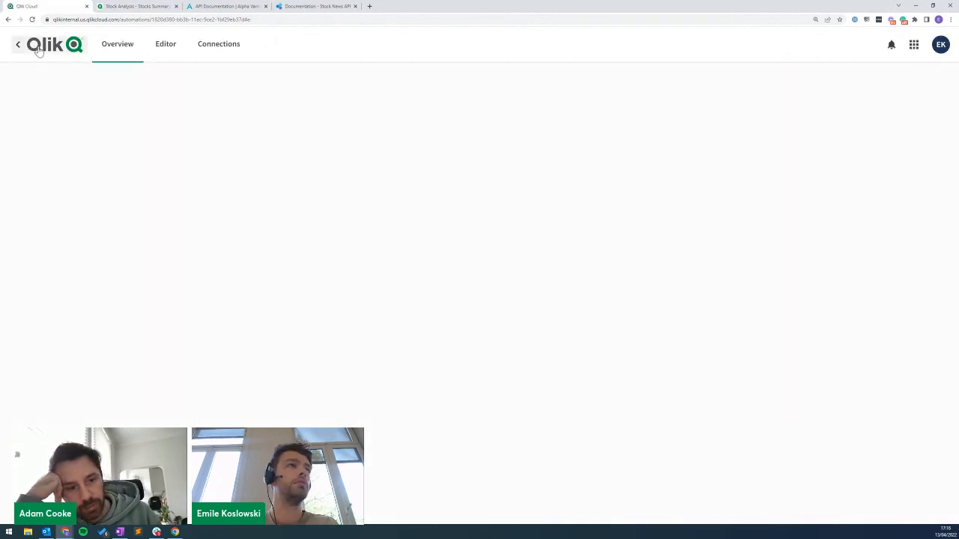
{"action": "left_click", "coordinate": [39, 51]}
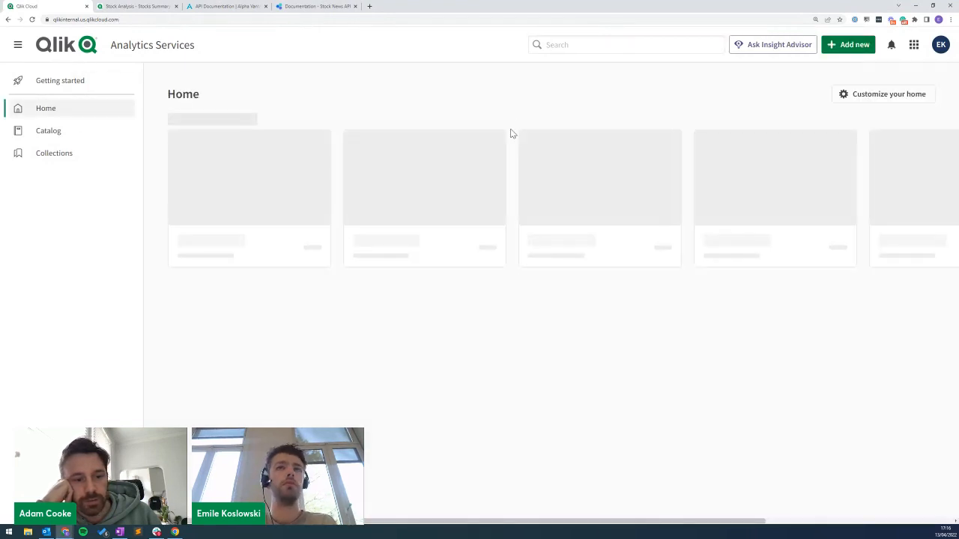
{"action": "left_click", "coordinate": [848, 45]}
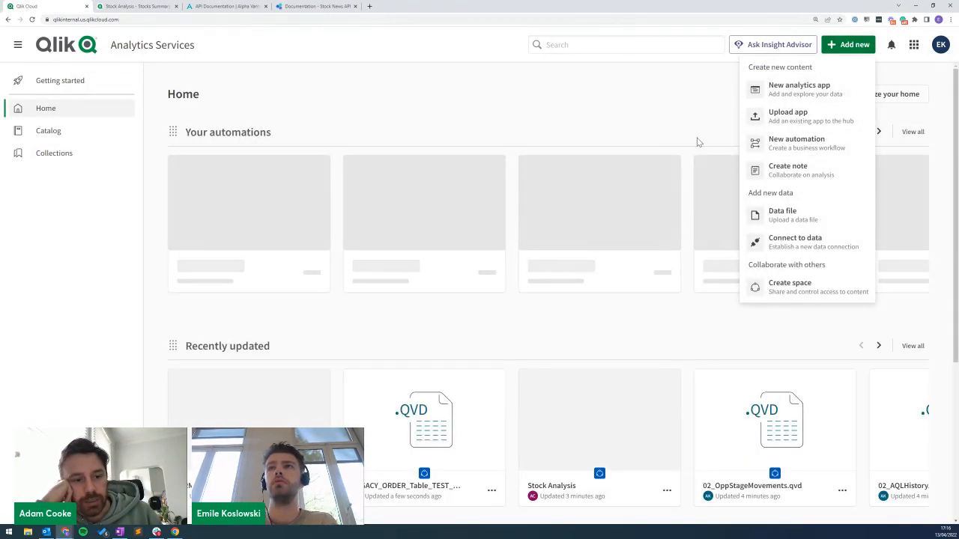
{"action": "left_click", "coordinate": [420, 129]}
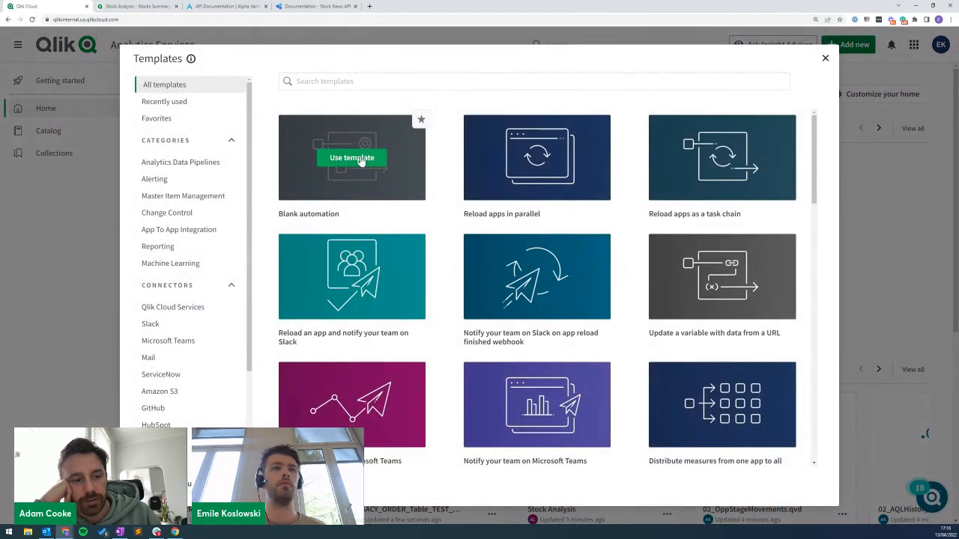
{"action": "left_click", "coordinate": [360, 160]}
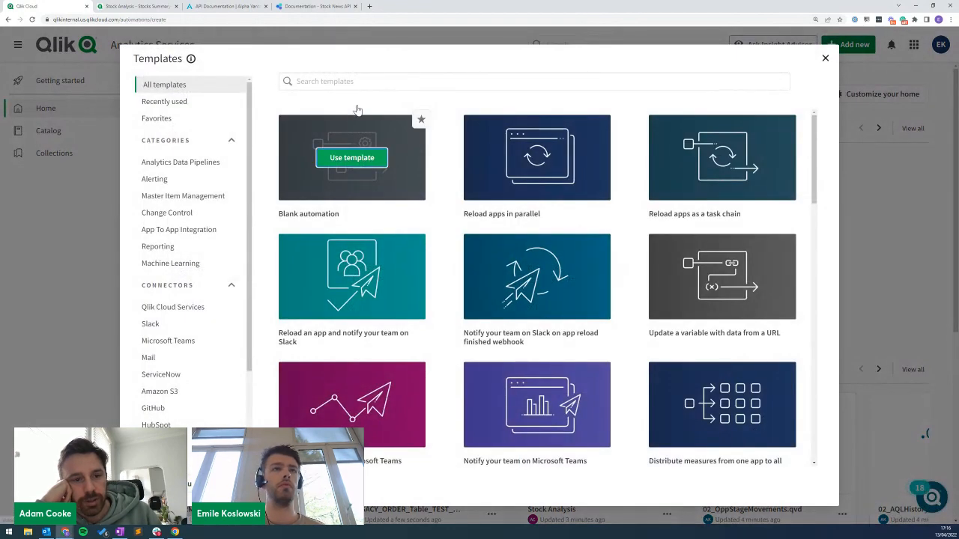
{"action": "left_click", "coordinate": [263, 142]}
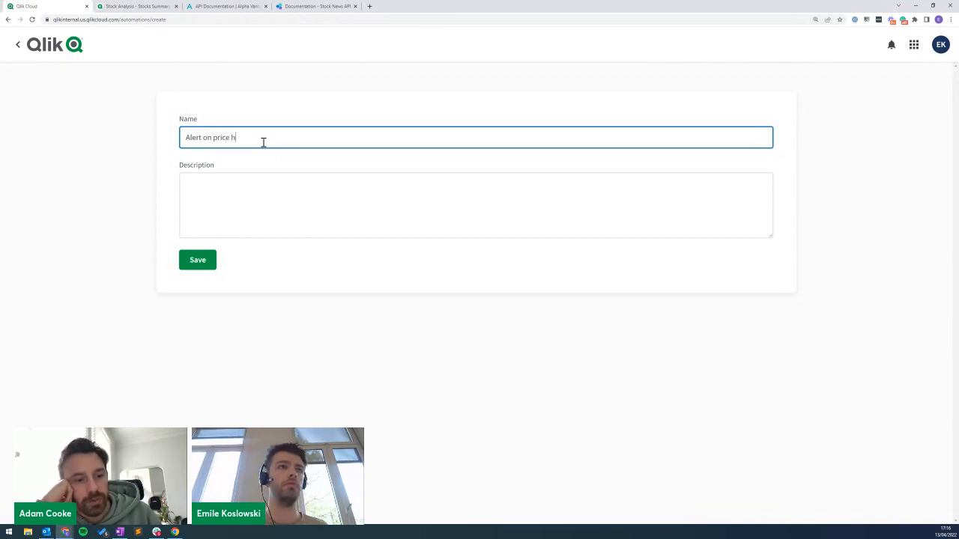
{"action": "left_click", "coordinate": [198, 260]}
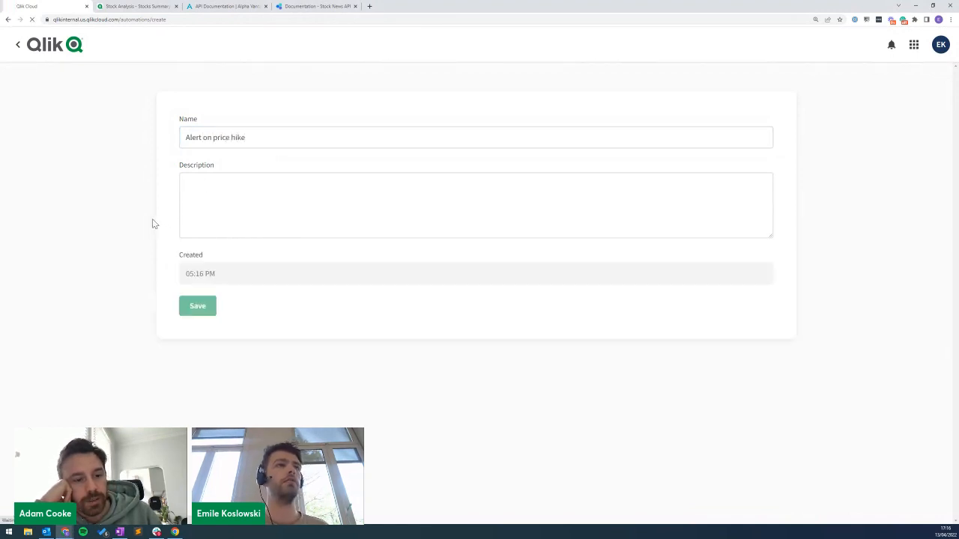
Exit editing on Stocks Summary and filter the table to Symbol TSLA.
{"action": "left_click", "coordinate": [129, 8]}
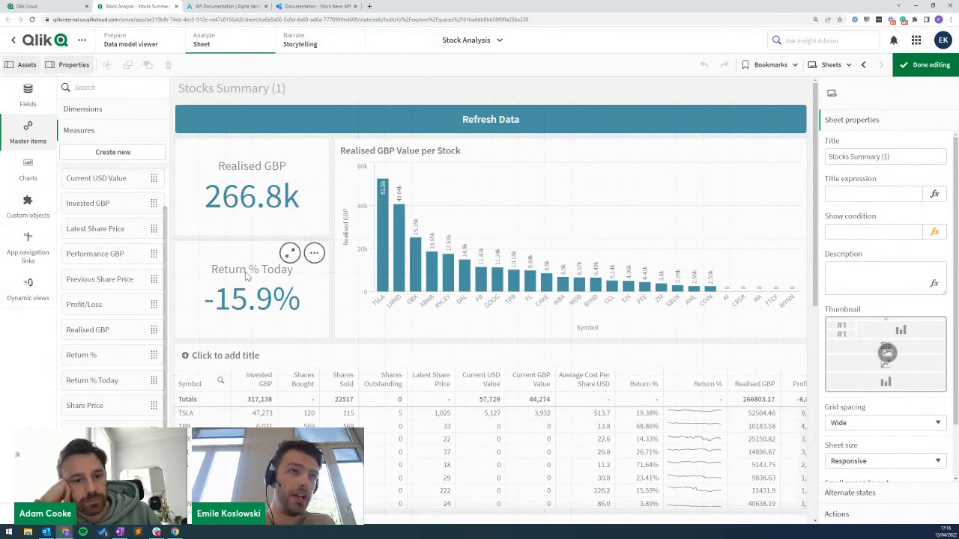
{"action": "left_click", "coordinate": [929, 65]}
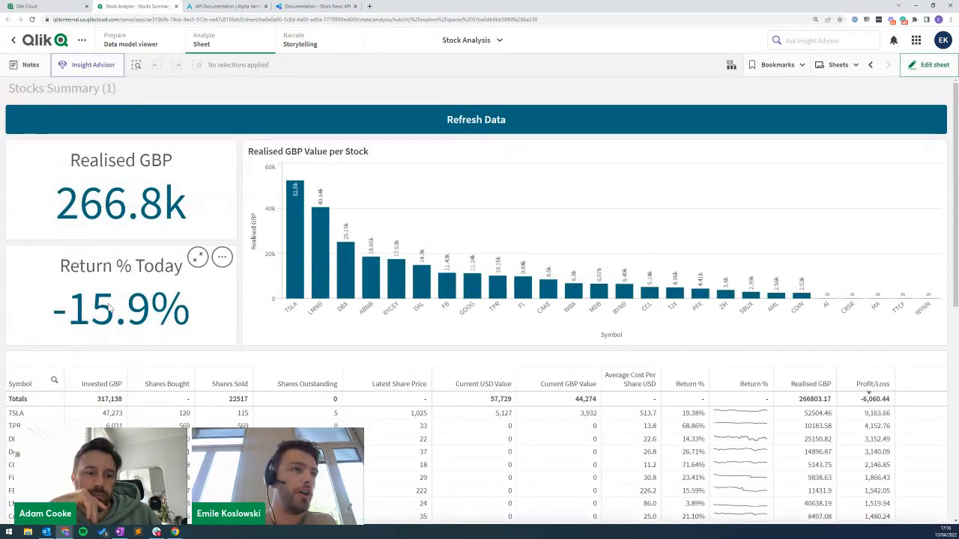
{"action": "left_click", "coordinate": [17, 413]}
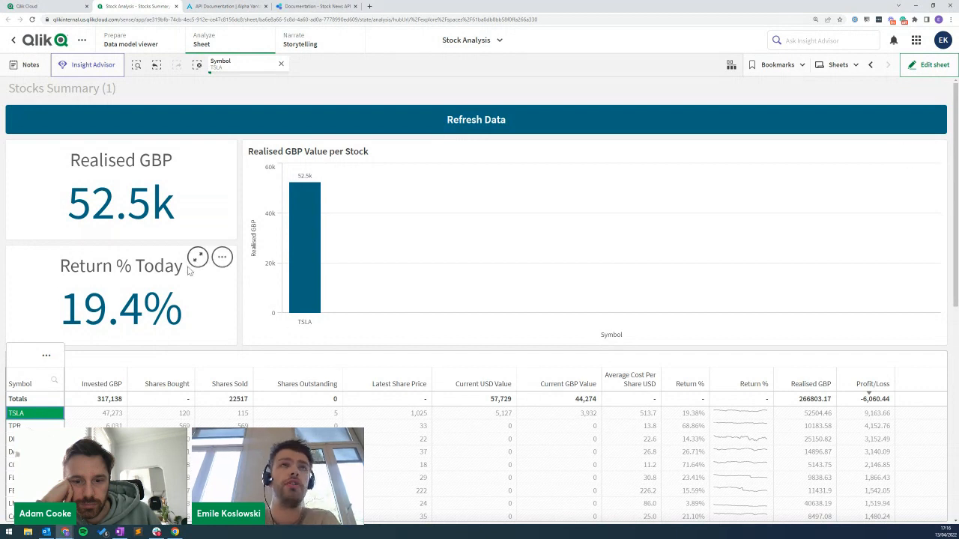
Add a Select Field Value block from Qlik Cloud Services right after Start.
{"action": "left_click", "coordinate": [52, 7]}
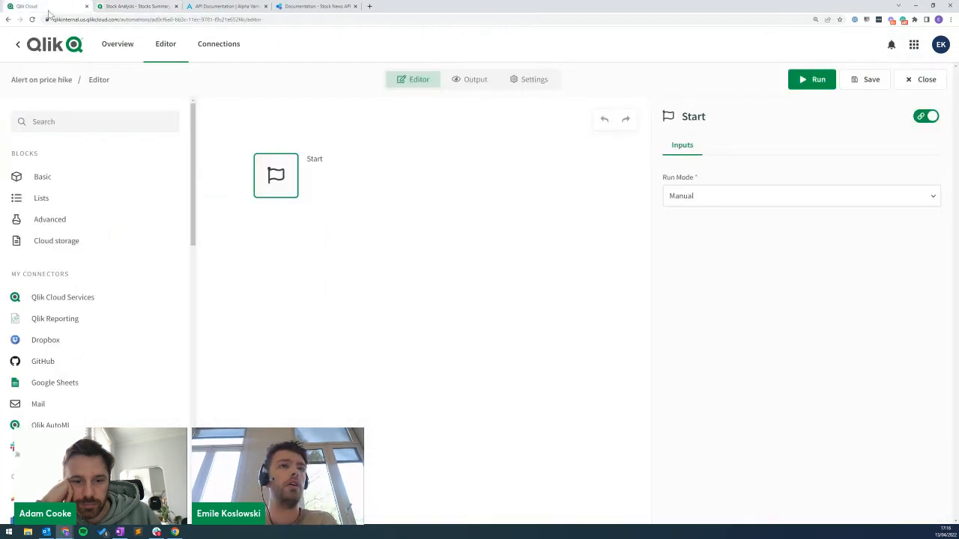
{"action": "left_click_drag", "start_coordinate": [288, 194], "coordinate": [293, 175]}
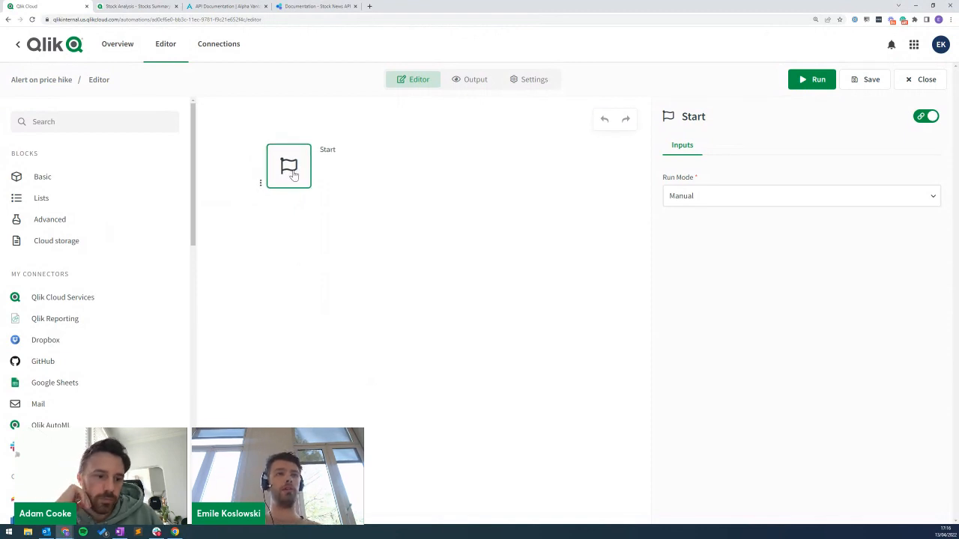
{"action": "left_click", "coordinate": [75, 121]}
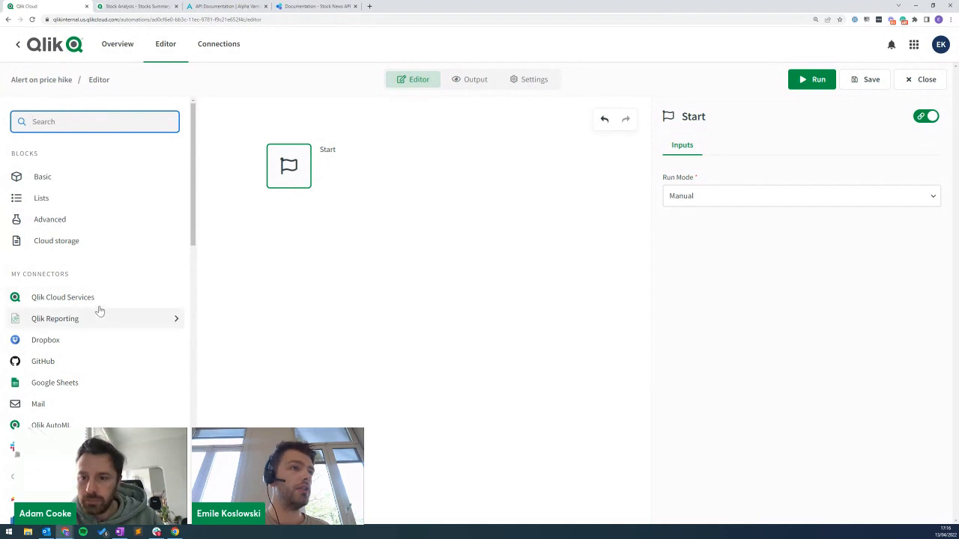
{"action": "left_click", "coordinate": [68, 297]}
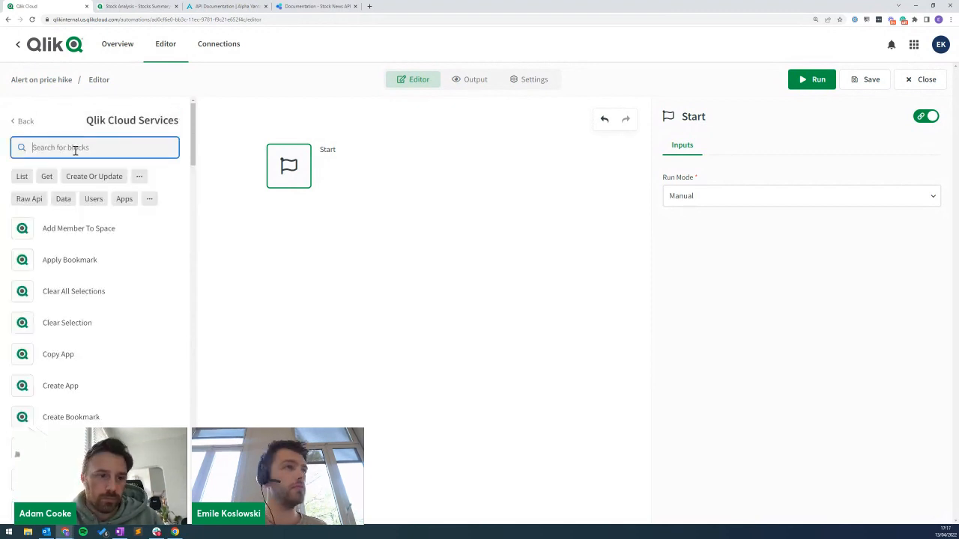
{"action": "type", "text": "select"}
{"action": "left_click_drag", "start_coordinate": [71, 260], "coordinate": [288, 214]}
Set the block's App Id to Stock Analysis, Field Name to Symbol, and Field Value to TSLA.
{"action": "left_click", "coordinate": [685, 198]}
{"action": "left_click", "coordinate": [739, 221]}
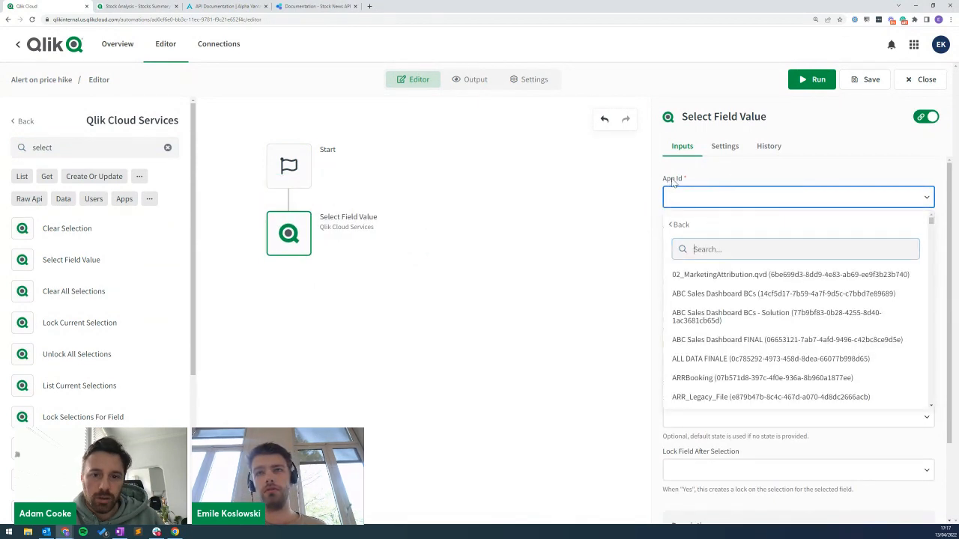
{"action": "type", "text": "stock"}
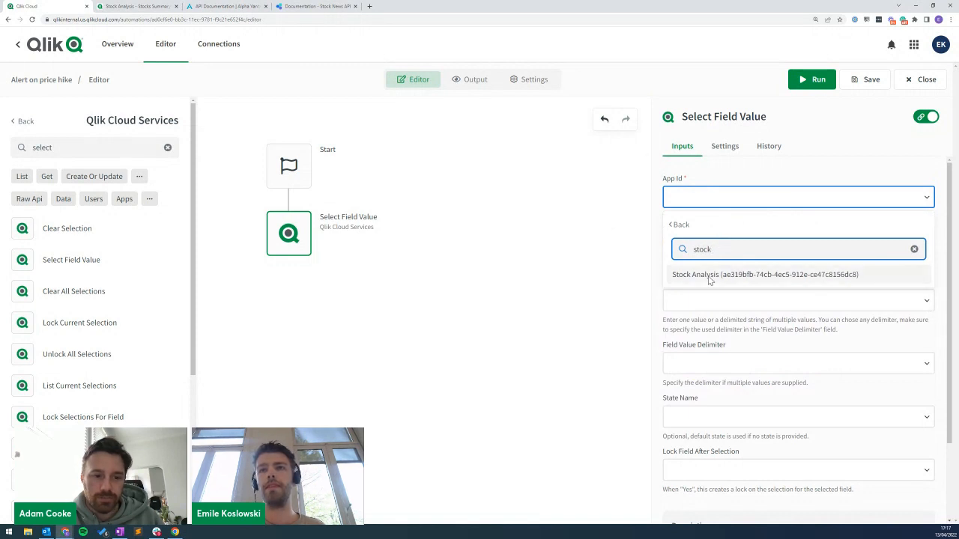
{"action": "left_click", "coordinate": [709, 275]}
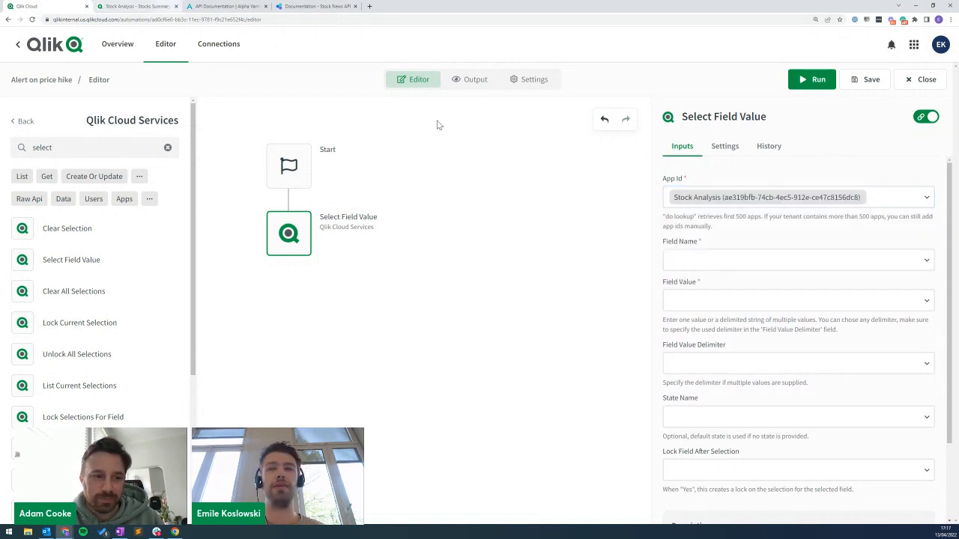
{"action": "left_click", "coordinate": [719, 261]}
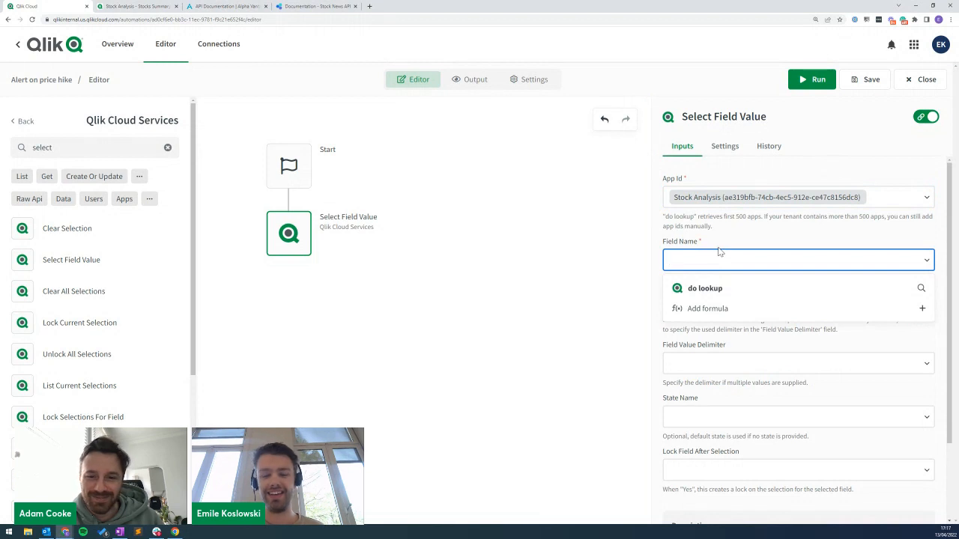
{"action": "left_click", "coordinate": [727, 289]}
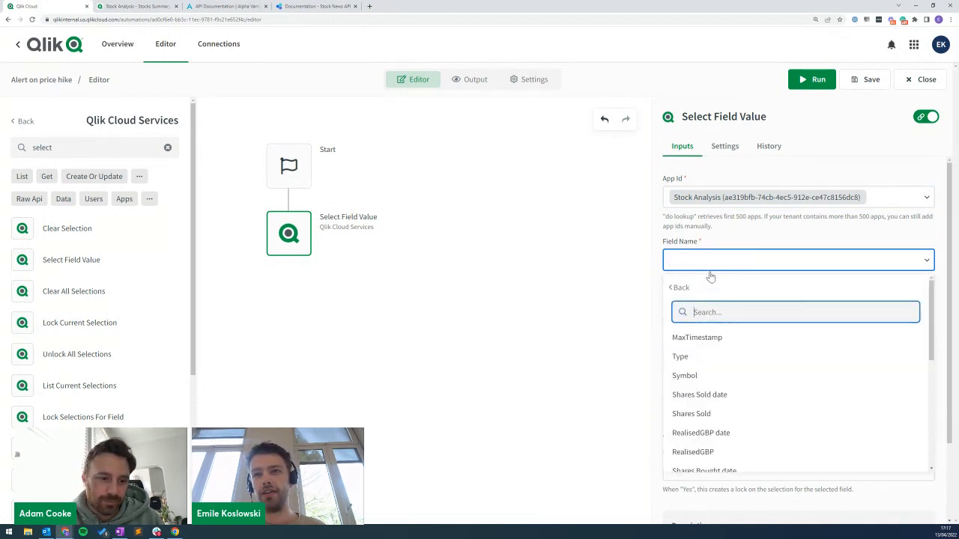
{"action": "left_click", "coordinate": [718, 377]}
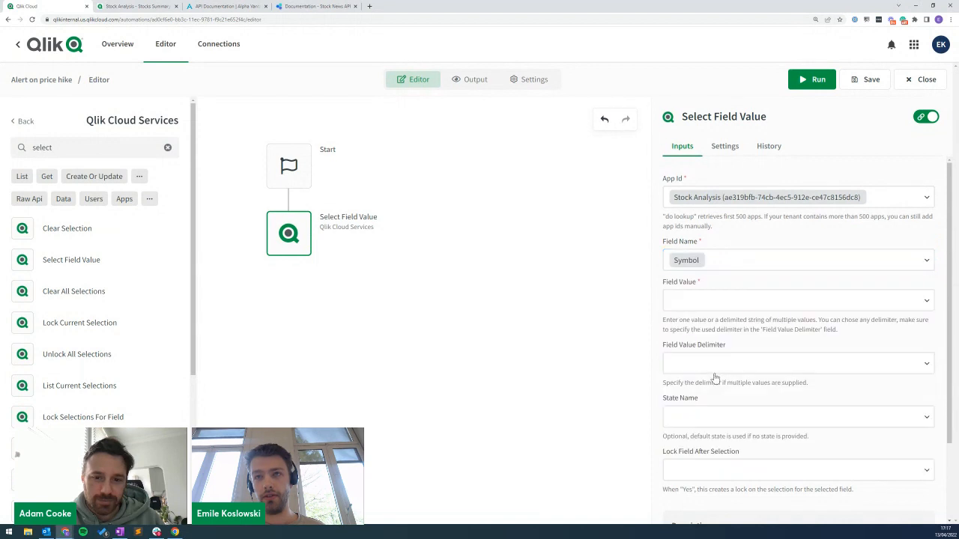
{"action": "left_click", "coordinate": [706, 301]}
{"action": "type", "text": "TSLA"}
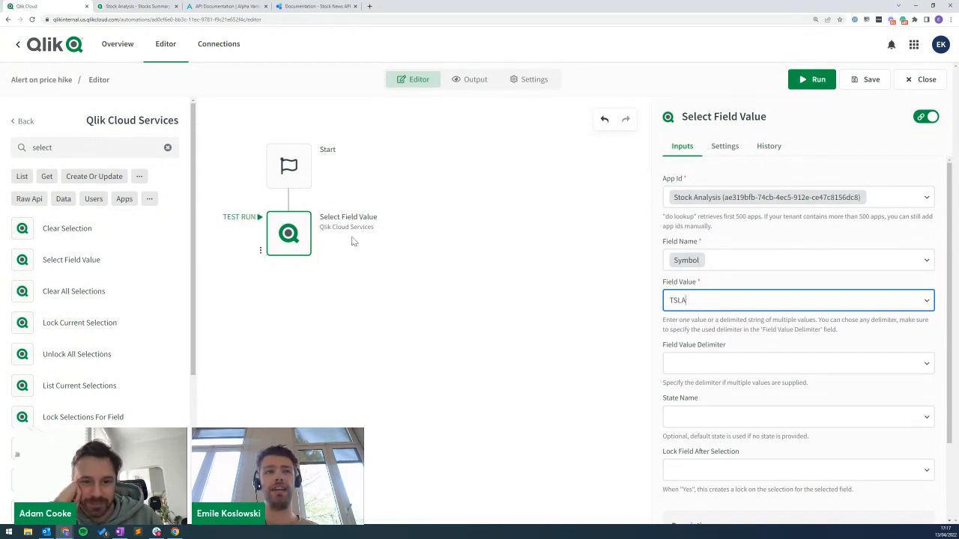
{"action": "left_click", "coordinate": [19, 121]}
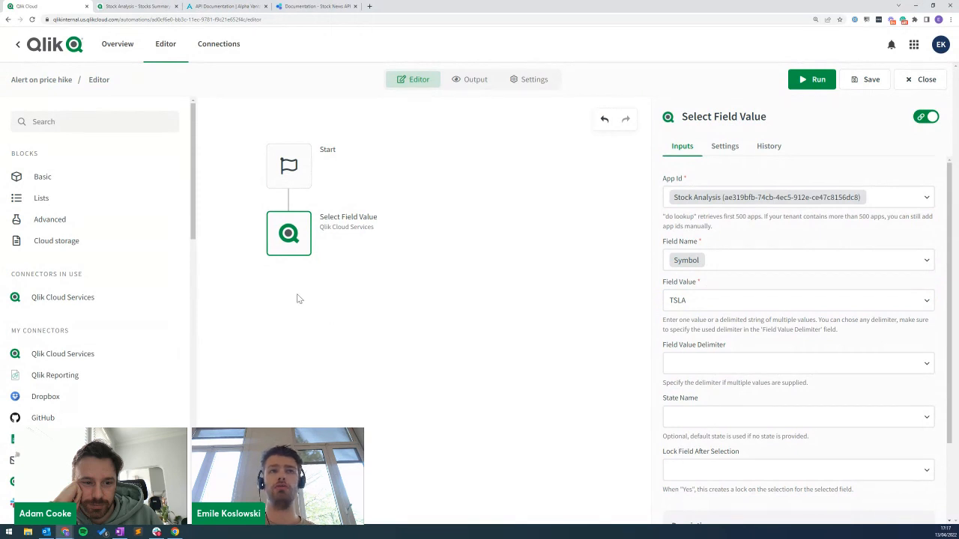
Add a Get Measure Value block below Select Field Value.
{"action": "left_click", "coordinate": [109, 358]}
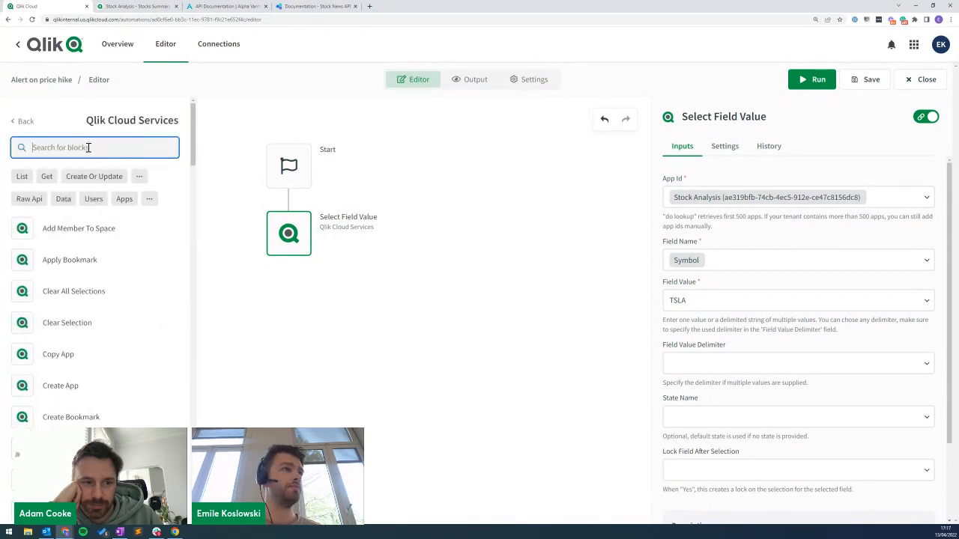
{"action": "type", "text": "get measu"}
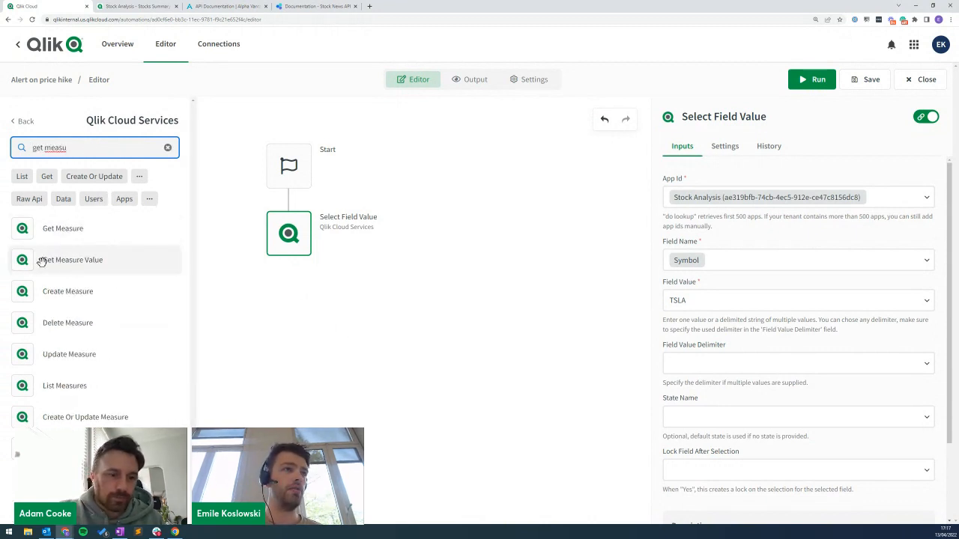
{"action": "left_click_drag", "start_coordinate": [42, 260], "coordinate": [278, 295]}
Set its App Id to Stock Analysis and its Measure Id to Return % Today.
{"action": "left_click", "coordinate": [703, 197]}
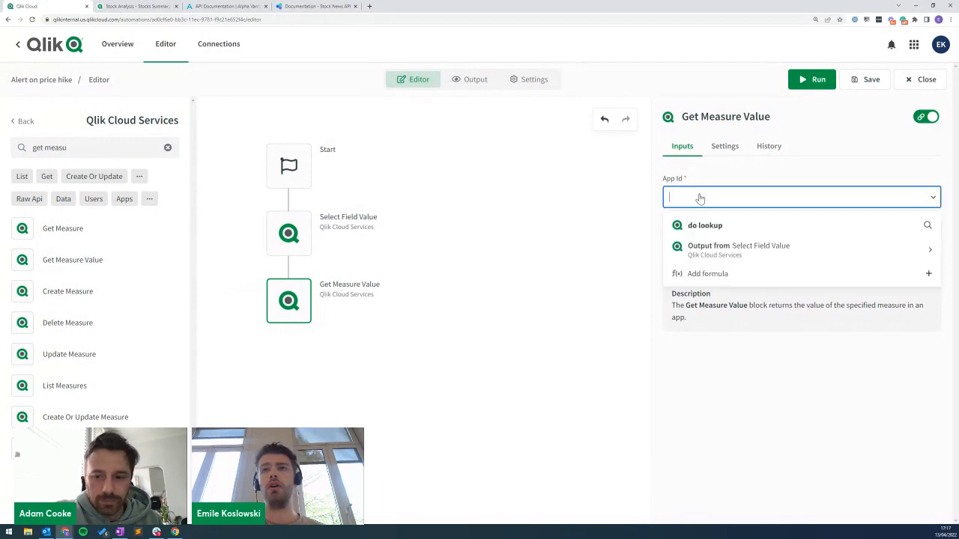
{"action": "left_click", "coordinate": [717, 227]}
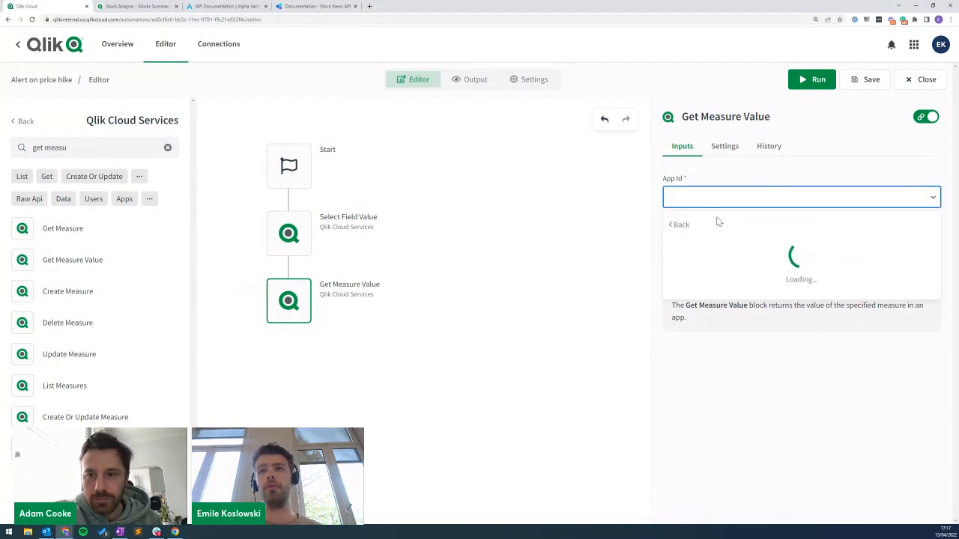
{"action": "type", "text": "stock"}
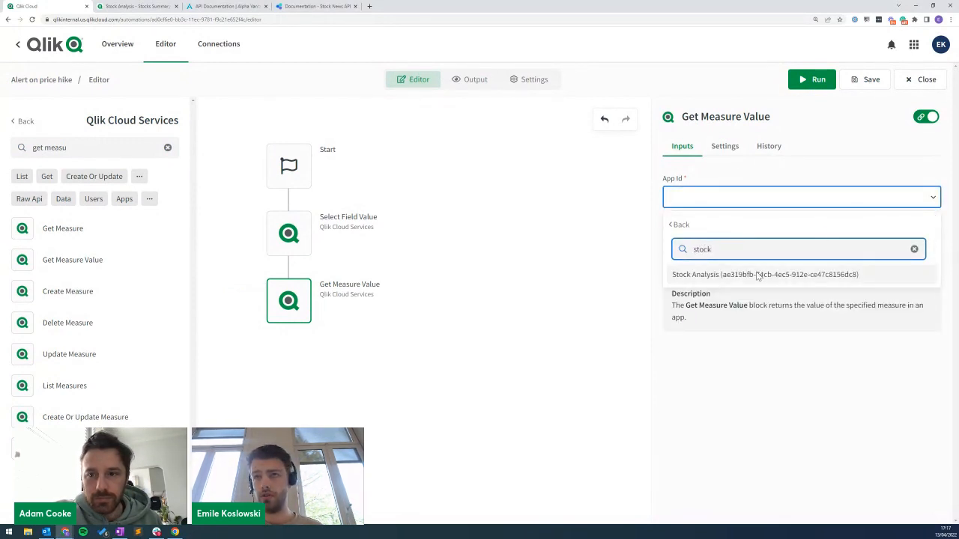
{"action": "left_click", "coordinate": [722, 275]}
{"action": "left_click", "coordinate": [719, 250]}
{"action": "left_click", "coordinate": [723, 277]}
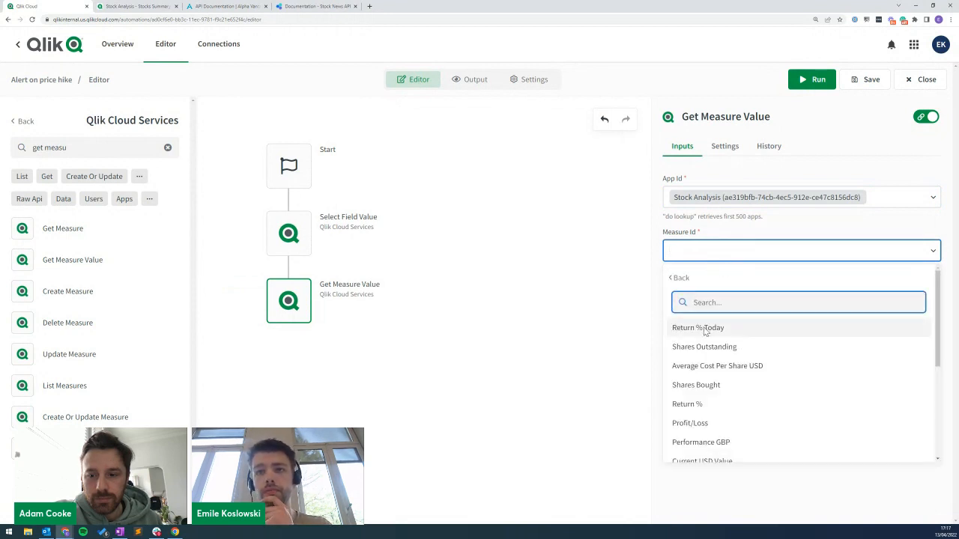
{"action": "left_click", "coordinate": [707, 329]}
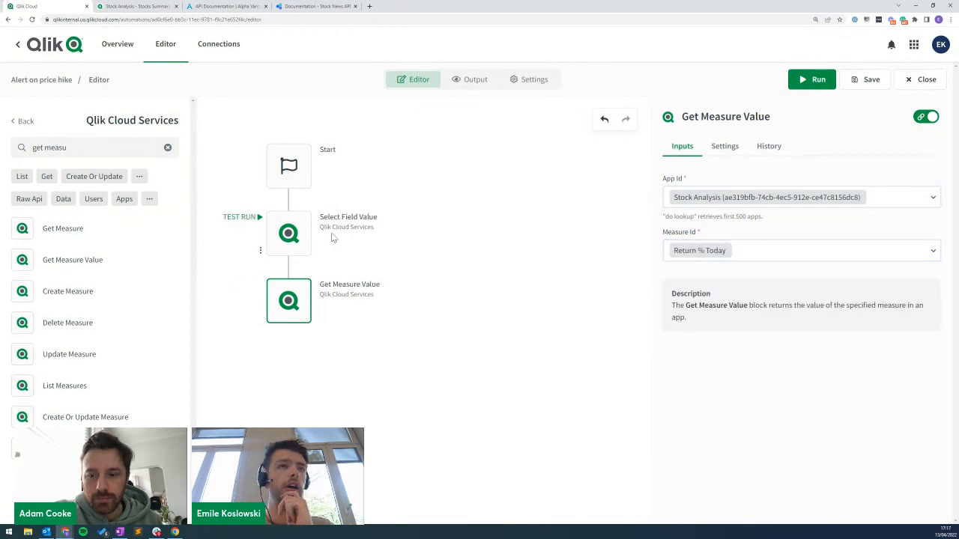
Test-run the automation and inspect the Get Measure Value output.
{"action": "left_click", "coordinate": [811, 81]}
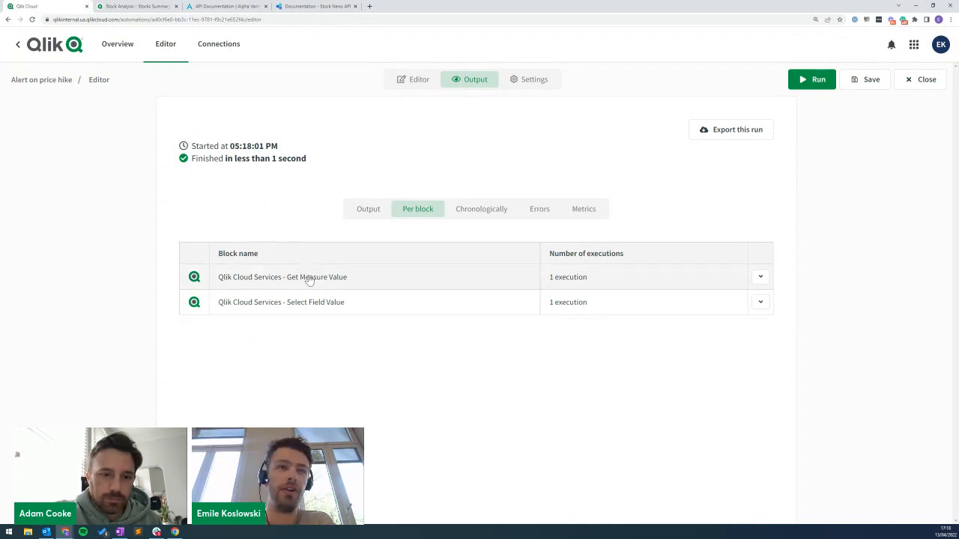
{"action": "left_click", "coordinate": [344, 284]}
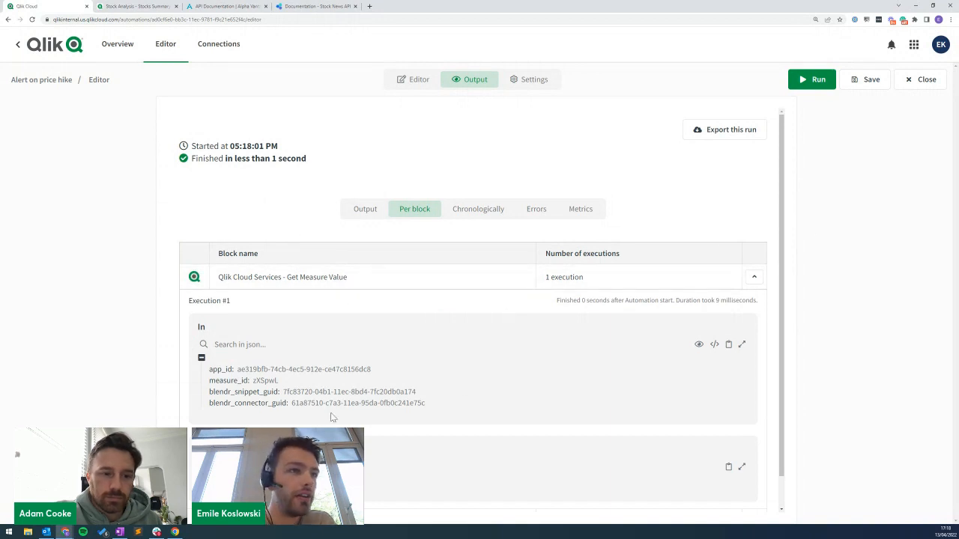
{"action": "scroll", "coordinate": [330, 397], "scroll_direction": "down", "scroll_amount": 2}
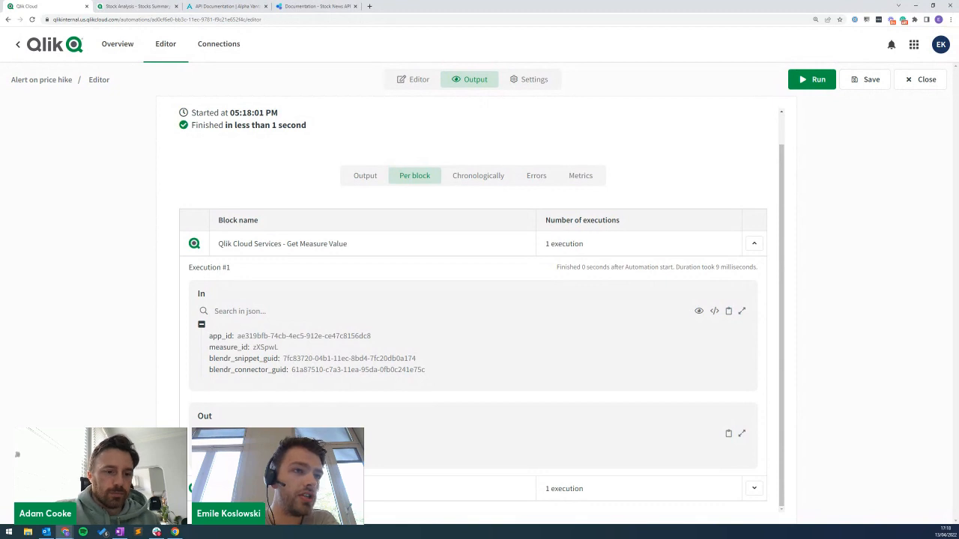
Return to the flow and start a fresh block search from the full blocks list.
{"action": "left_click", "coordinate": [409, 83]}
{"action": "left_click_drag", "start_coordinate": [81, 148], "coordinate": [6, 149]}
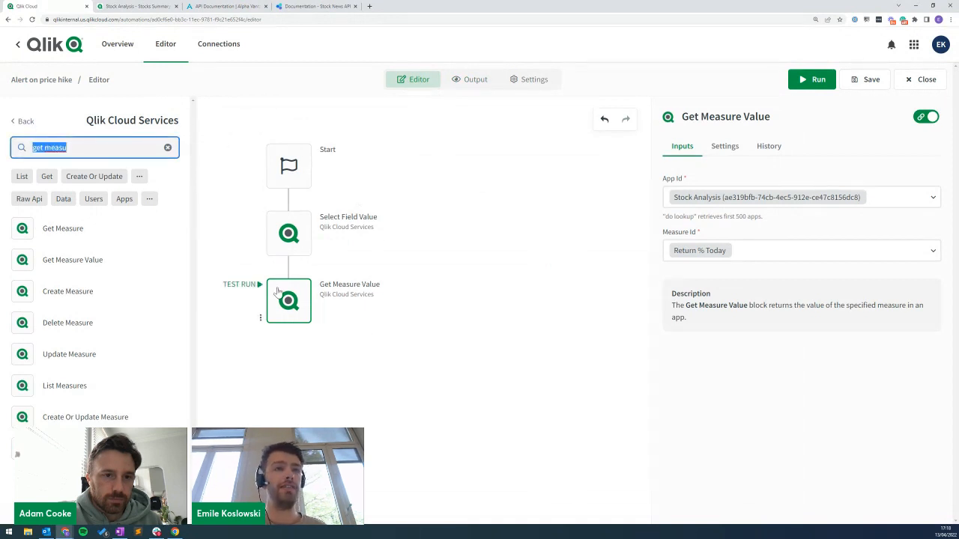
{"action": "left_click", "coordinate": [19, 121]}
{"action": "left_click", "coordinate": [59, 122]}
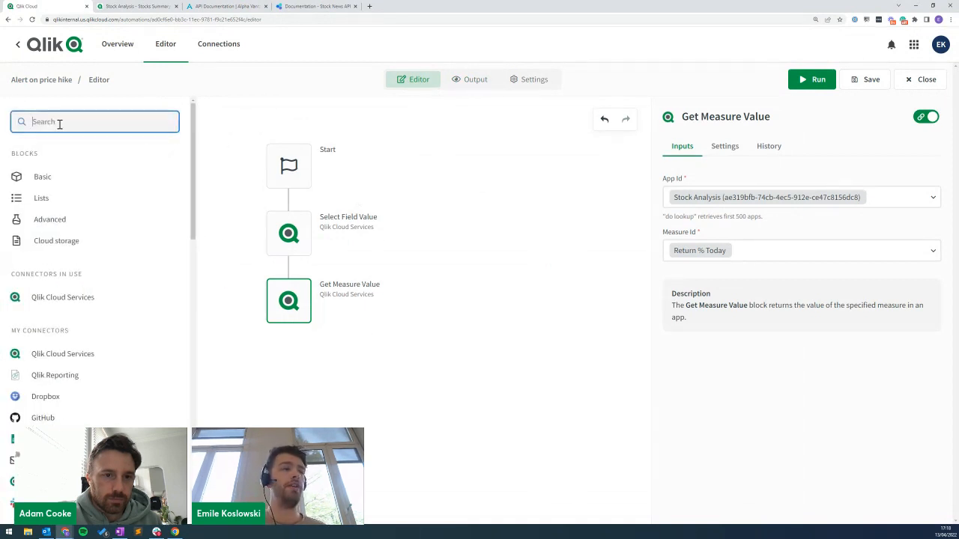
Add a Condition below Get Measure Value testing whether its result is greater than 0.15.
{"action": "type", "text": "condition"}
{"action": "left_click_drag", "start_coordinate": [64, 302], "coordinate": [292, 361]}
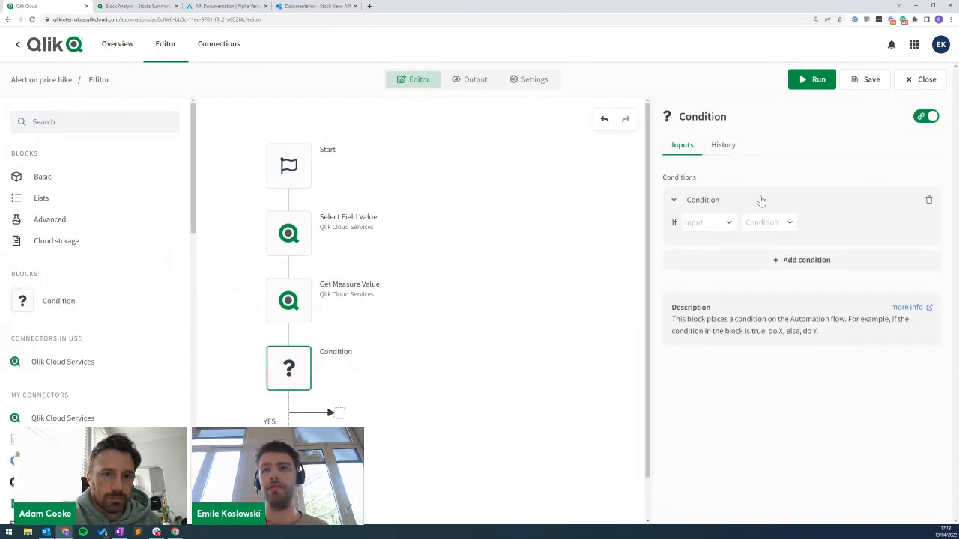
{"action": "left_click", "coordinate": [689, 228]}
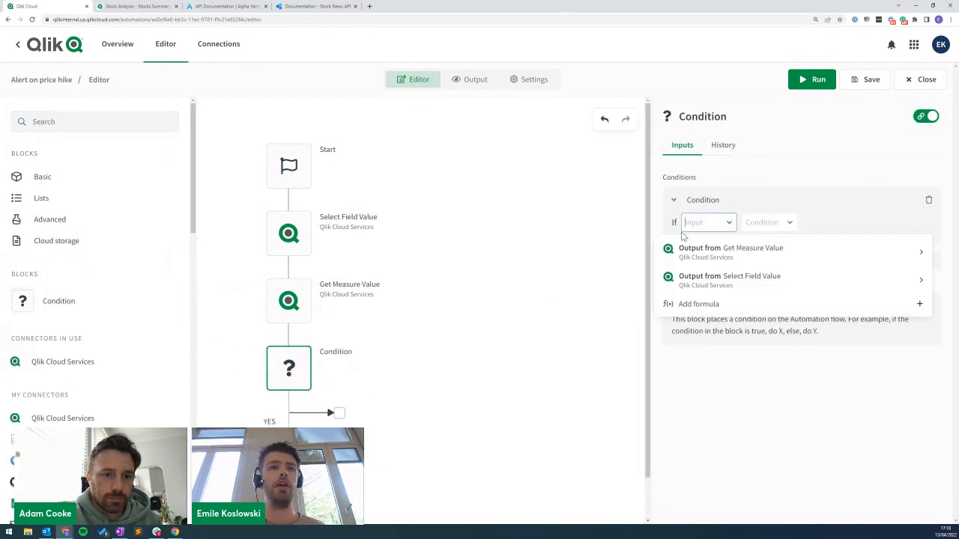
{"action": "left_click", "coordinate": [726, 253]}
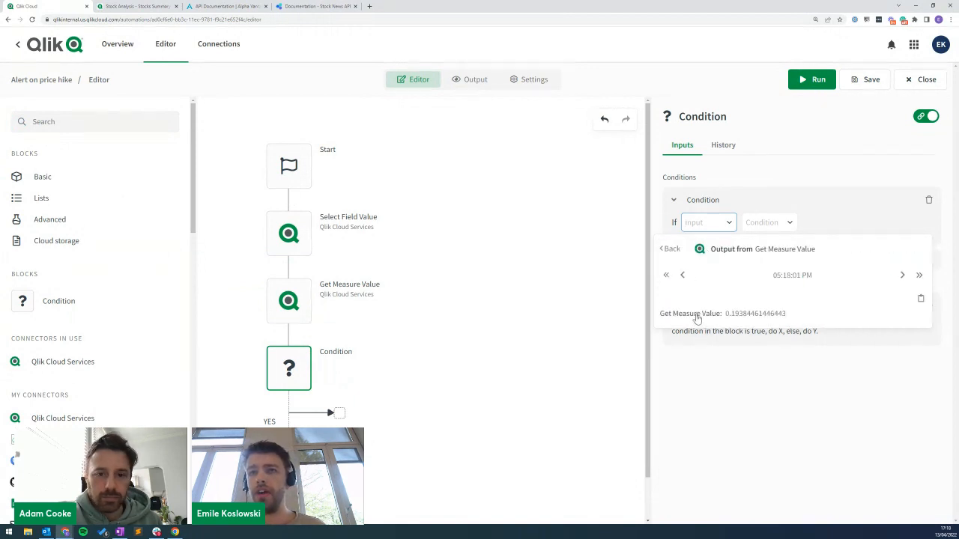
{"action": "left_click", "coordinate": [695, 318]}
{"action": "left_click", "coordinate": [826, 225]}
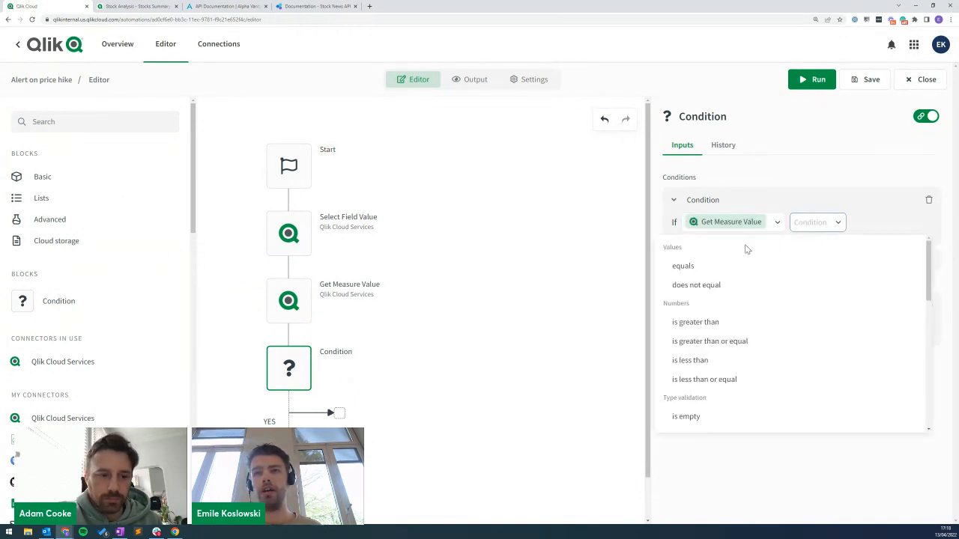
{"action": "left_click", "coordinate": [725, 321]}
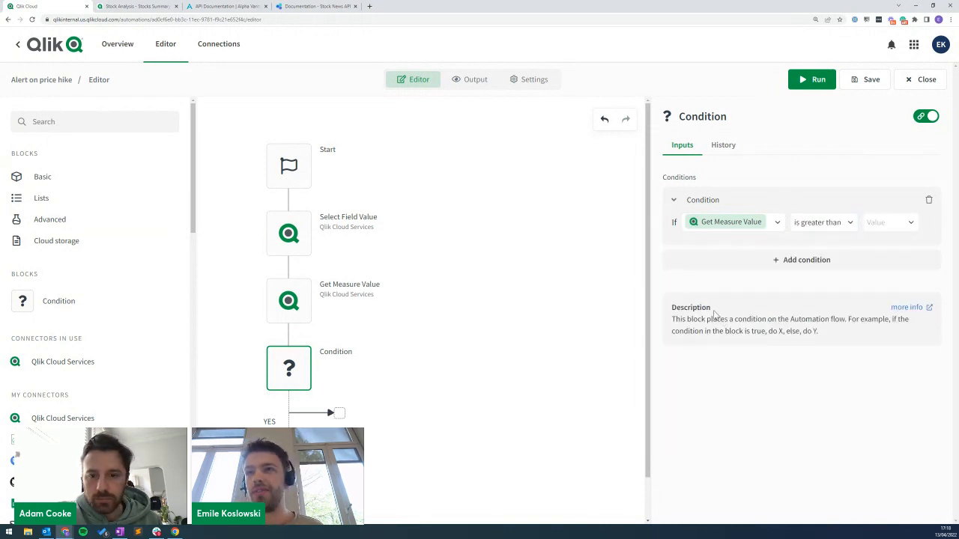
{"action": "left_click", "coordinate": [889, 225]}
{"action": "type", "text": "0.15"}
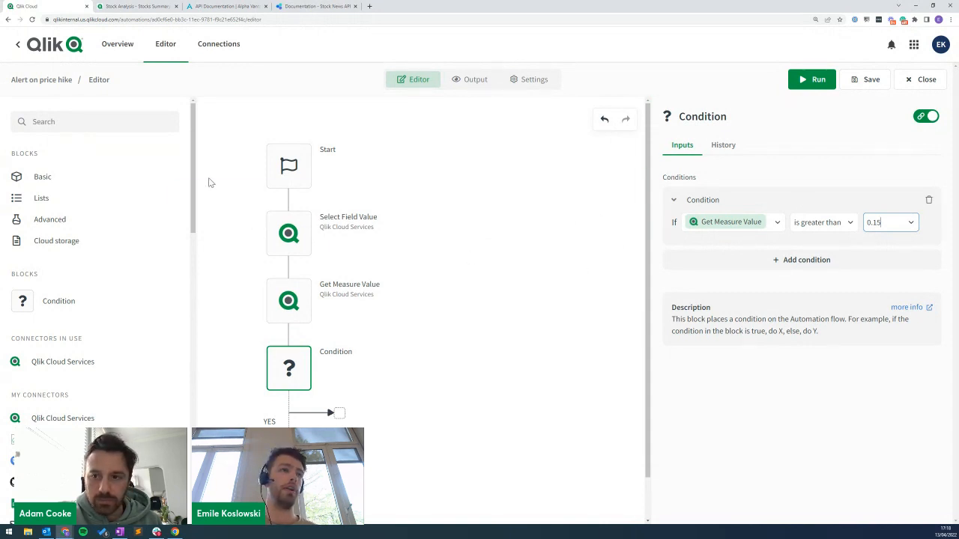
{"action": "left_click", "coordinate": [90, 121]}
Add a Slack Send Message block to the Condition's YES branch.
{"action": "type", "text": "slack"}
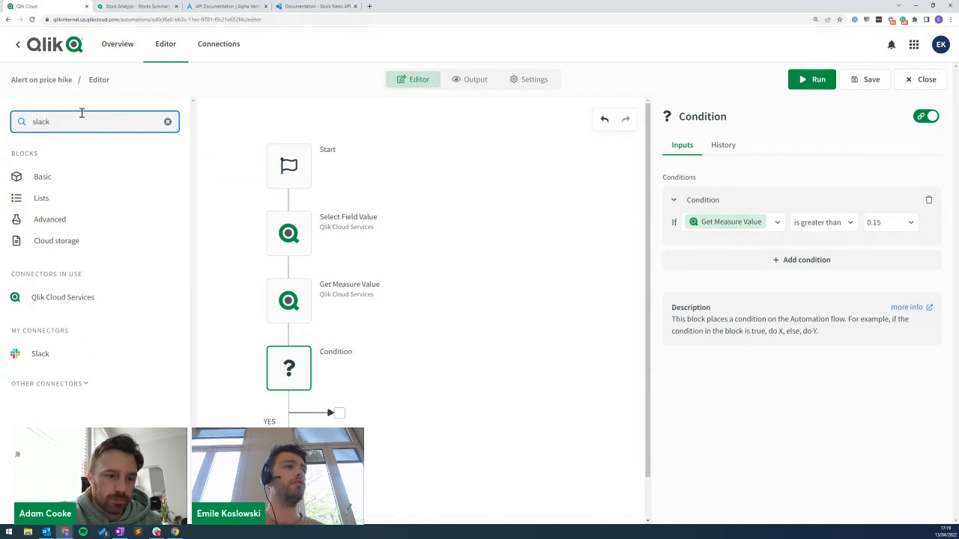
{"action": "left_click", "coordinate": [52, 358]}
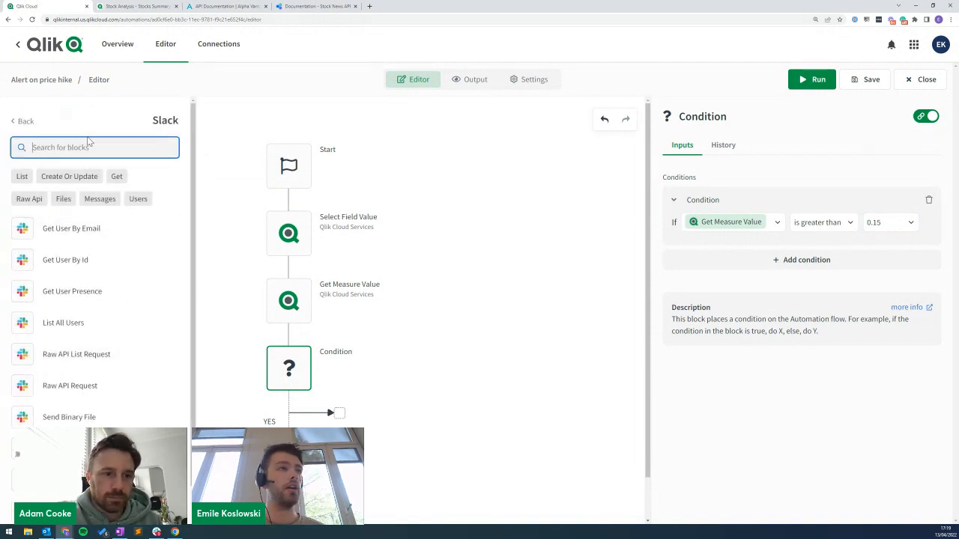
{"action": "type", "text": "send"}
{"action": "left_click_drag", "start_coordinate": [52, 234], "coordinate": [386, 411]}
Set the message channel to the testing channel and begin the text 'TSLA's pric'.
{"action": "left_click", "coordinate": [695, 199]}
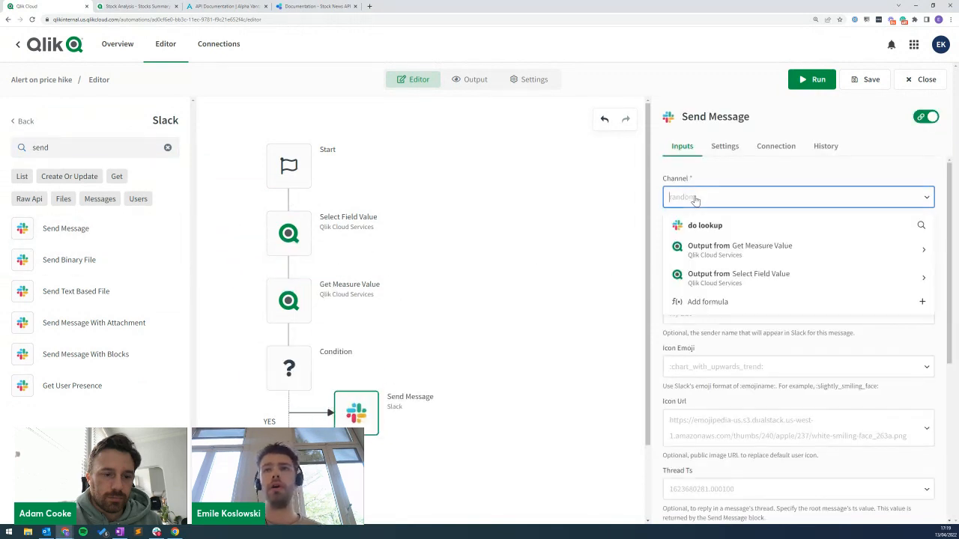
{"action": "left_click", "coordinate": [677, 223]}
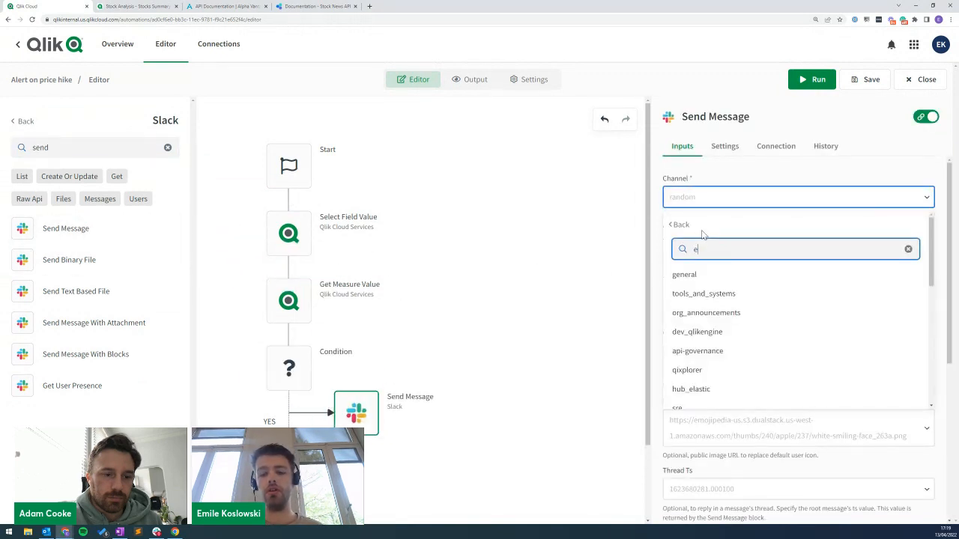
{"action": "type", "text": "emile"}
{"action": "left_click", "coordinate": [683, 275]}
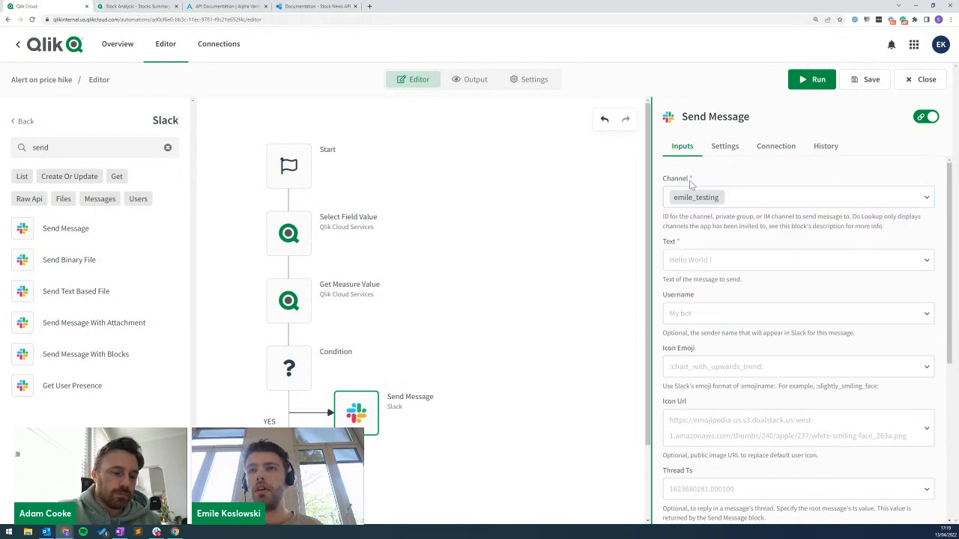
{"action": "left_click", "coordinate": [696, 260]}
{"action": "type", "text": "TSLA"}
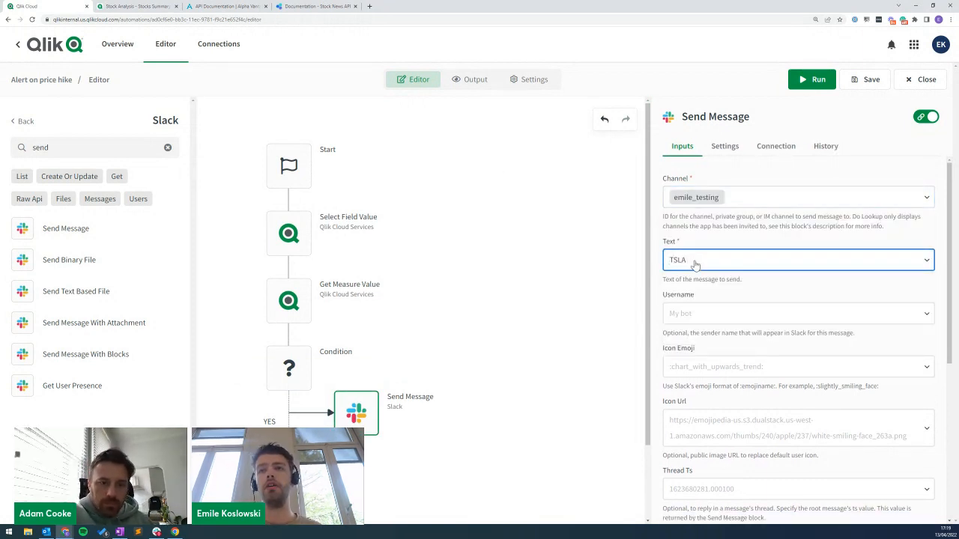
{"action": "type", "text": "'s price has risen by"}
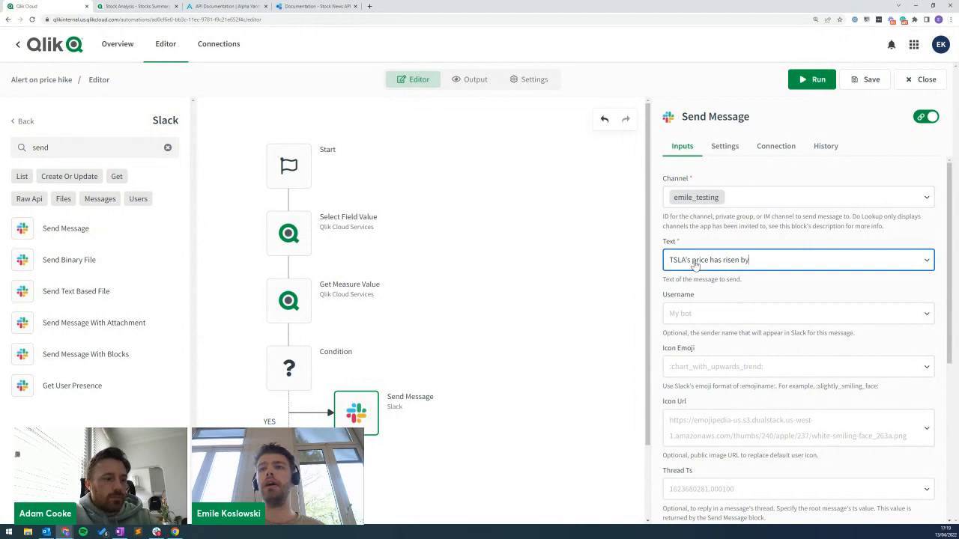
Insert the Get Measure Value output into the Slack message text.
{"action": "left_click", "coordinate": [762, 262]}
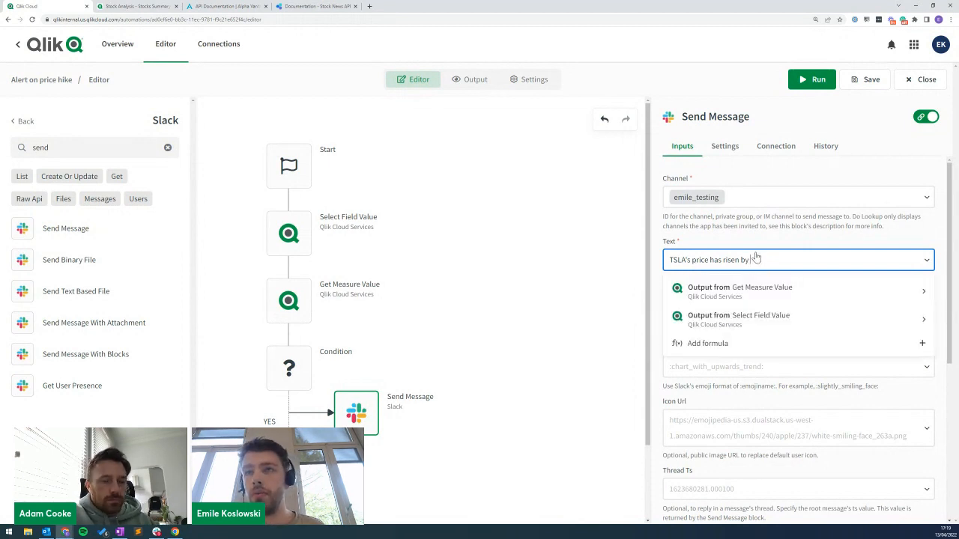
{"action": "left_click", "coordinate": [731, 292]}
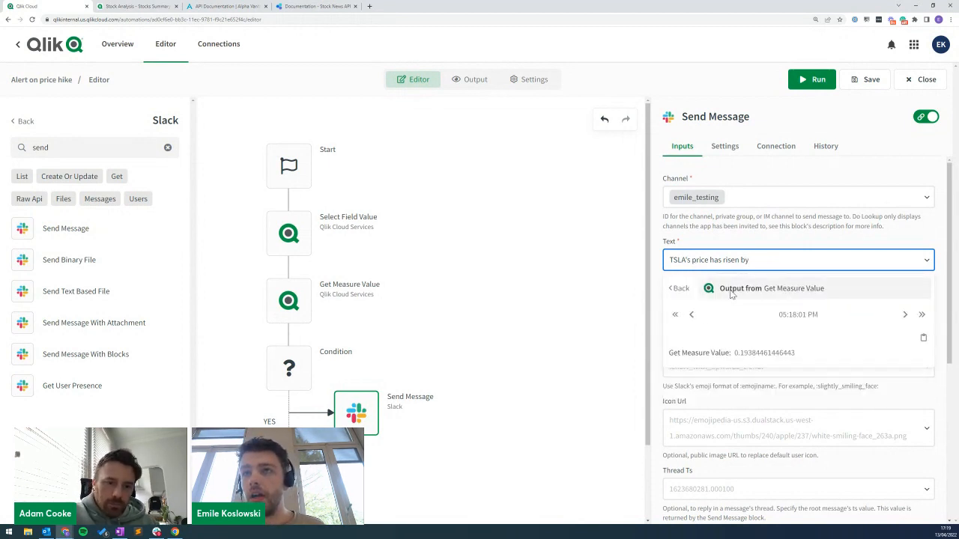
{"action": "left_click", "coordinate": [711, 354]}
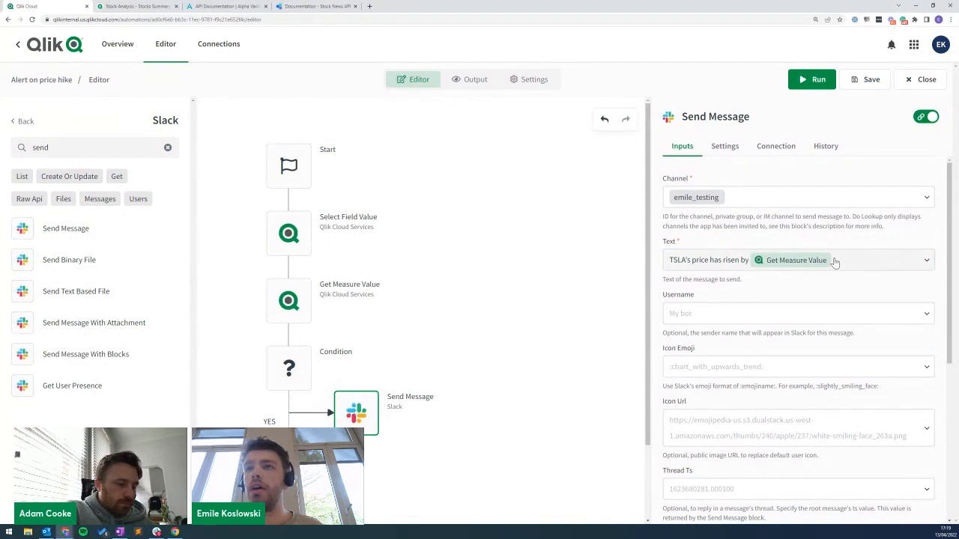
{"action": "left_click", "coordinate": [881, 262]}
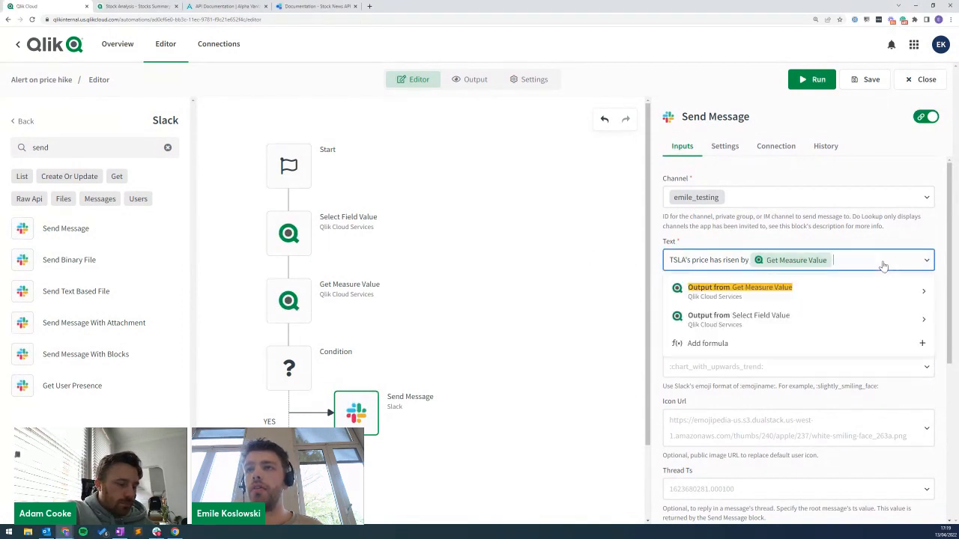
{"action": "left_click", "coordinate": [789, 263]}
Check the unrounded output 0.19384461446443 in Get Measure Value's history, then return to the Send Message token.
{"action": "left_click", "coordinate": [292, 306]}
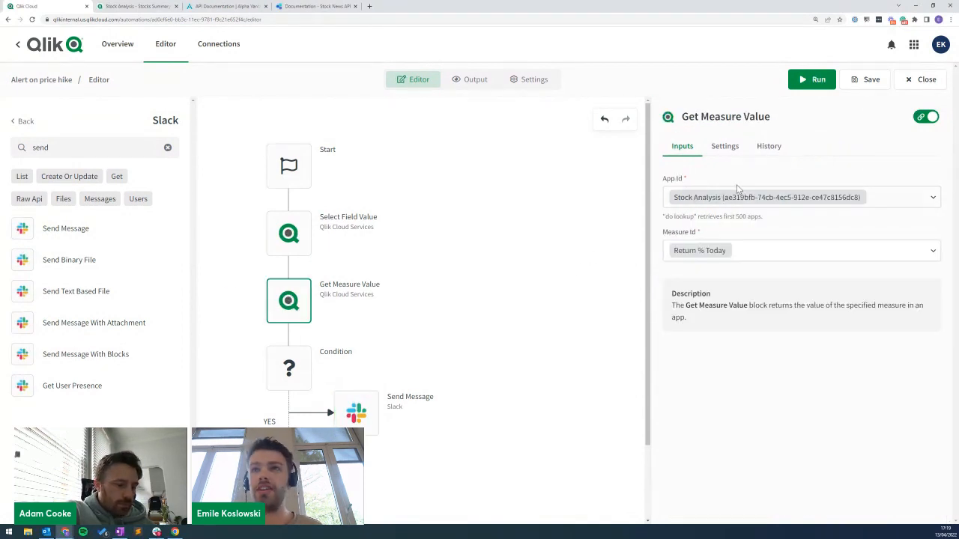
{"action": "left_click", "coordinate": [771, 147]}
{"action": "left_click_drag", "start_coordinate": [676, 353], "coordinate": [738, 355]}
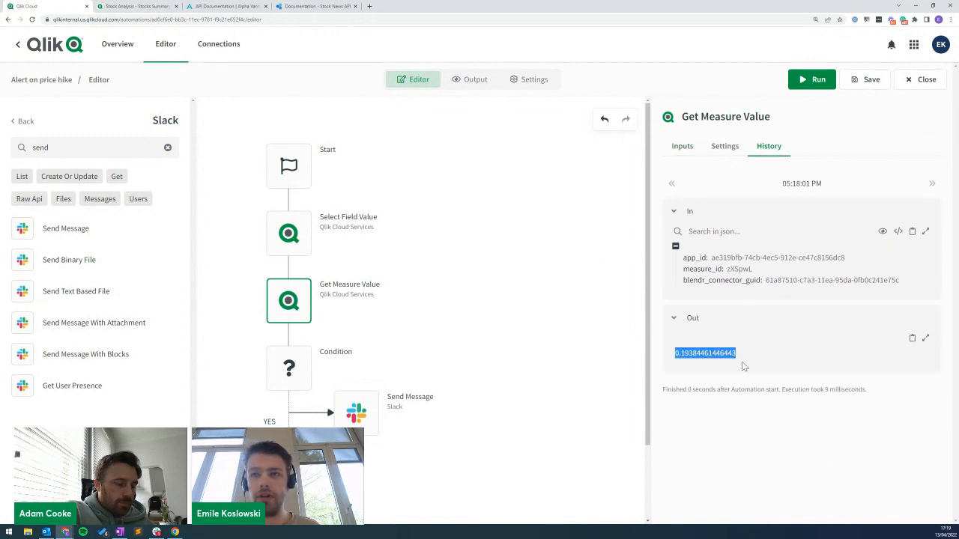
{"action": "left_click", "coordinate": [352, 411]}
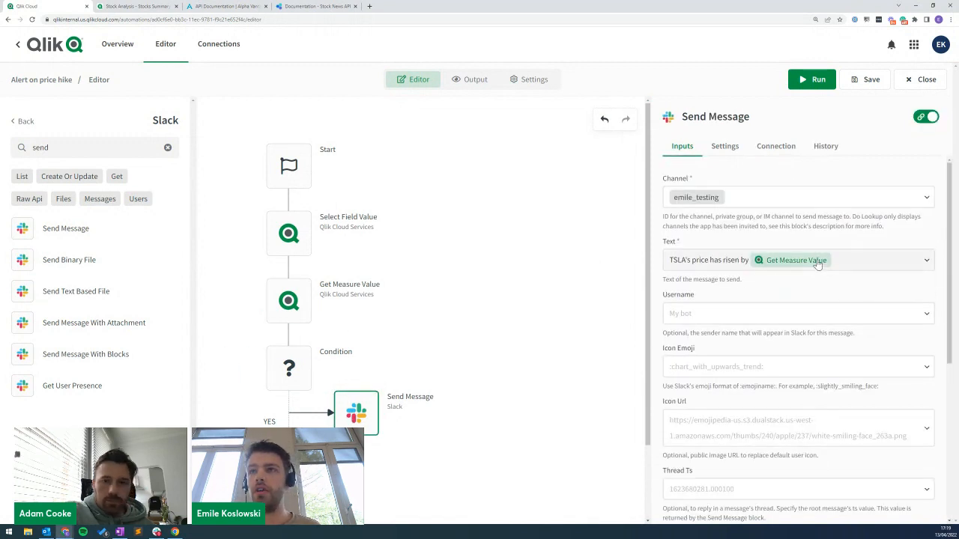
{"action": "left_click", "coordinate": [794, 262]}
Wrap the Get Measure Value token in a Multiply formula with 100 as Value 2.
{"action": "left_click", "coordinate": [793, 283]}
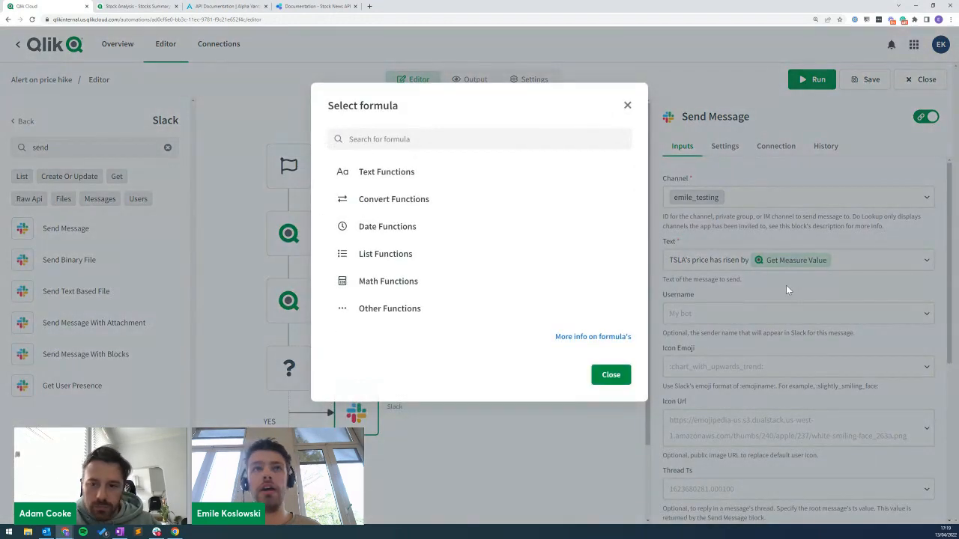
{"action": "left_click", "coordinate": [386, 139]}
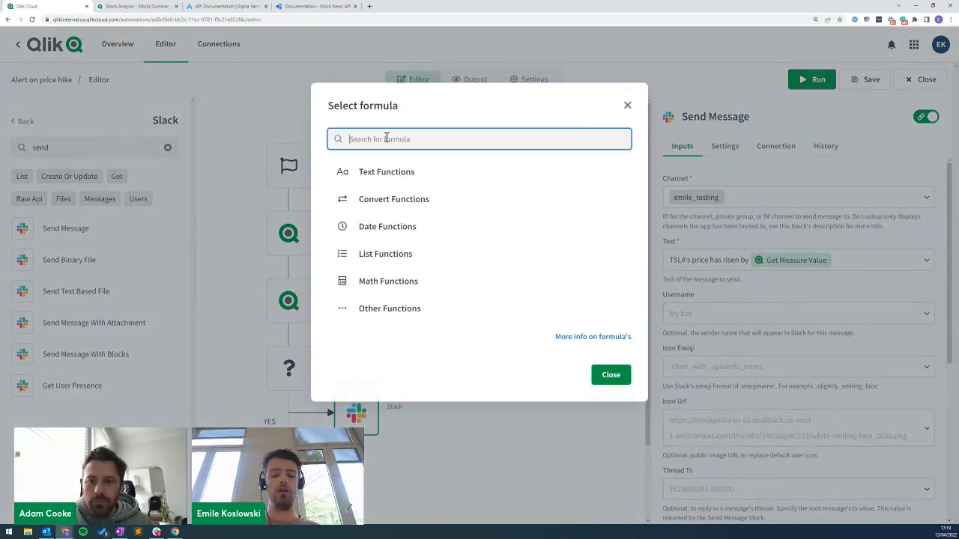
{"action": "type", "text": "mul"}
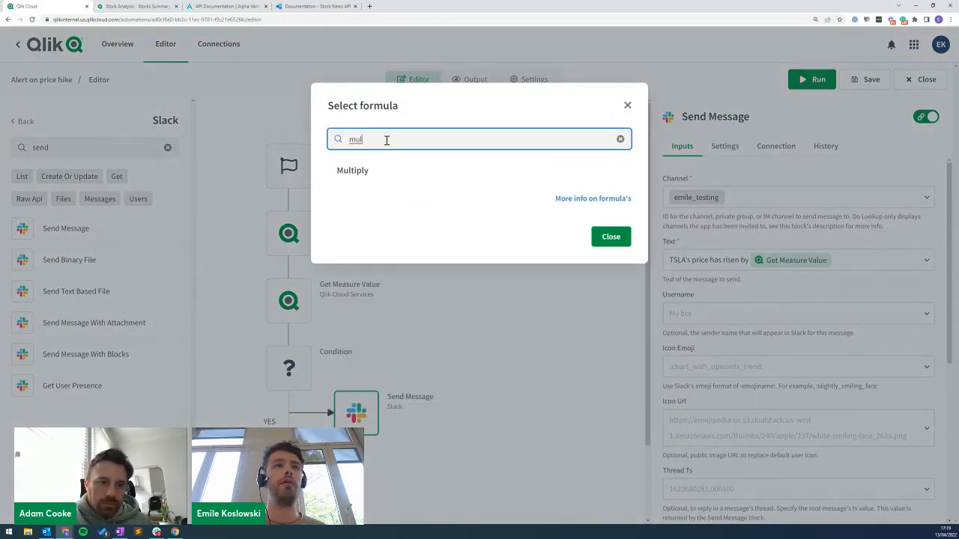
{"action": "left_click", "coordinate": [366, 172]}
{"action": "left_click", "coordinate": [377, 237]}
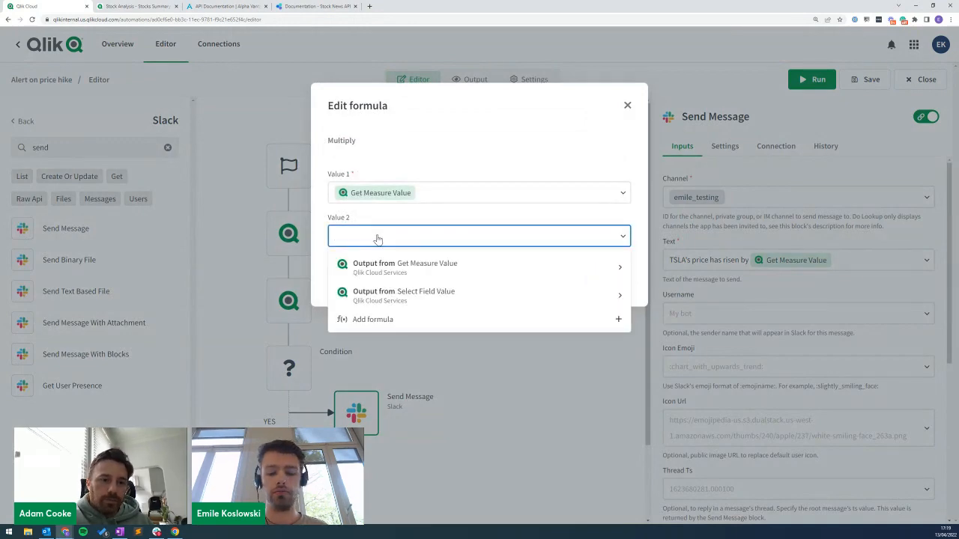
{"action": "type", "text": "100"}
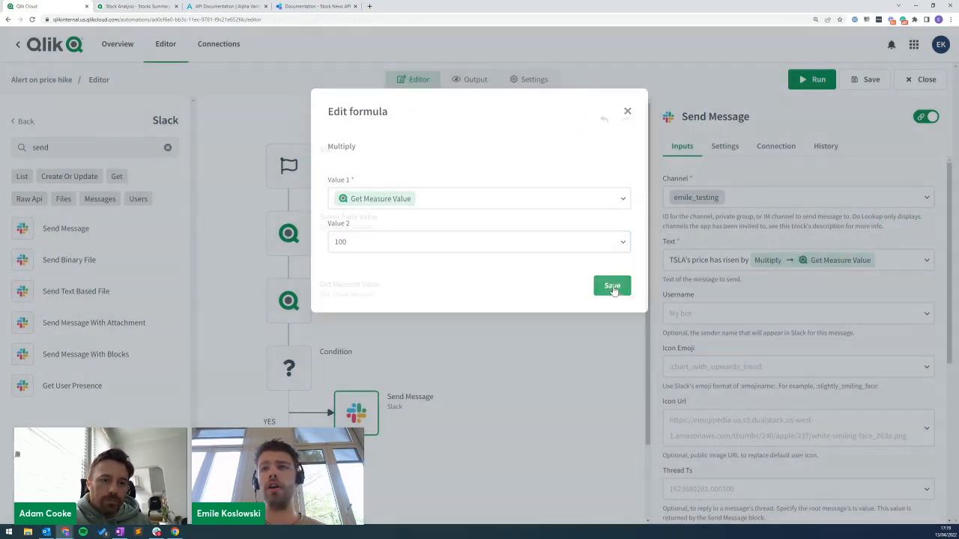
{"action": "left_click", "coordinate": [616, 283]}
{"action": "left_click", "coordinate": [785, 262]}
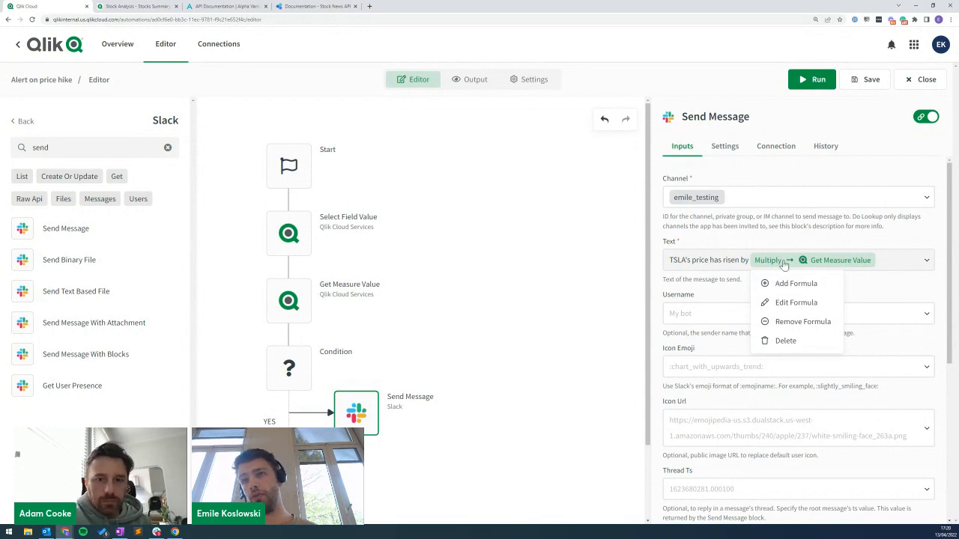
Wrap the Multiply result in a Round formula keeping 2 decimal digits.
{"action": "left_click", "coordinate": [809, 287]}
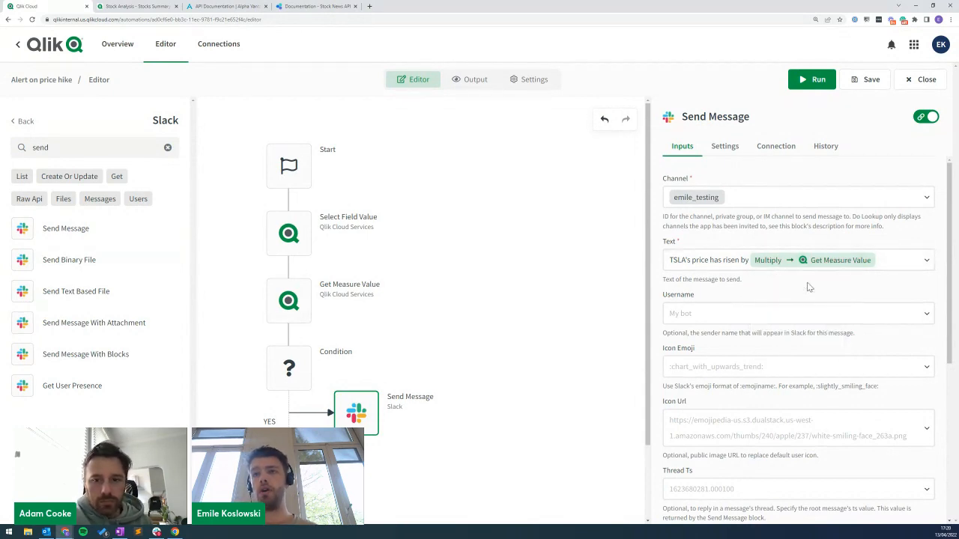
{"action": "left_click", "coordinate": [795, 264]}
{"action": "left_click", "coordinate": [800, 287]}
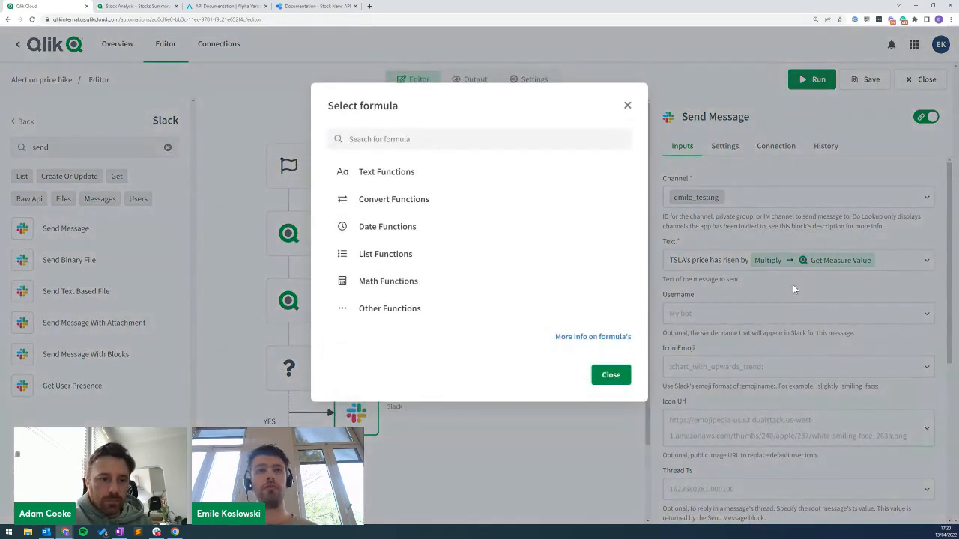
{"action": "left_click", "coordinate": [382, 140]}
{"action": "type", "text": "round"}
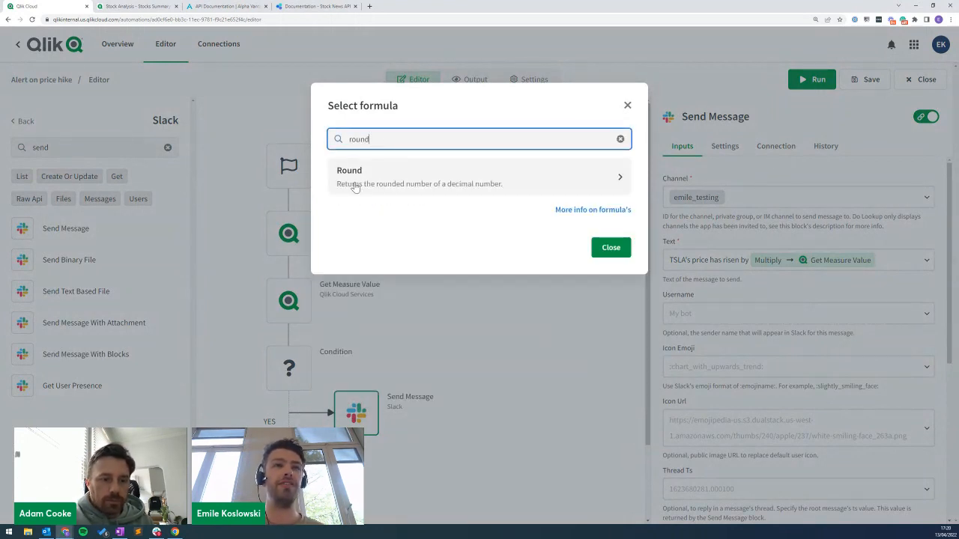
{"action": "left_click", "coordinate": [353, 183]}
{"action": "left_click", "coordinate": [374, 269]}
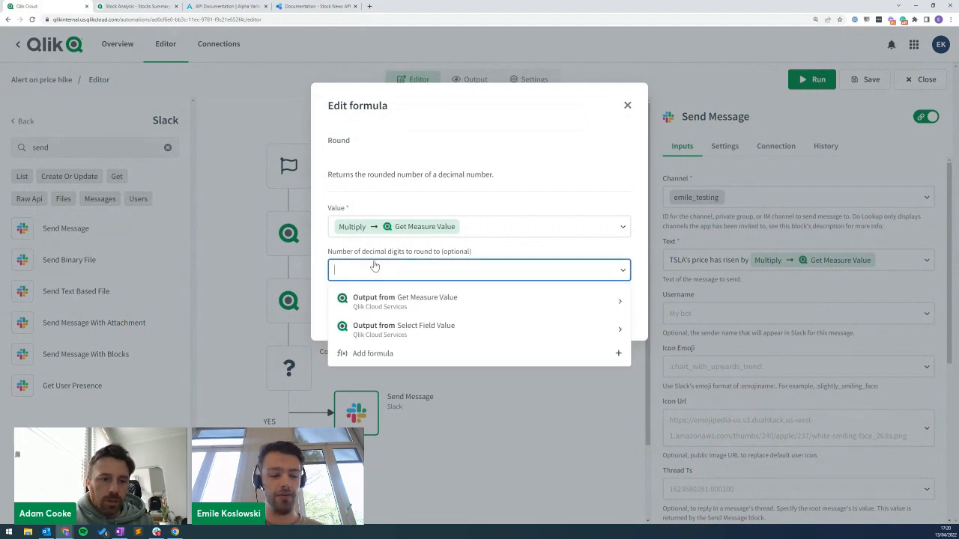
{"action": "type", "text": "2"}
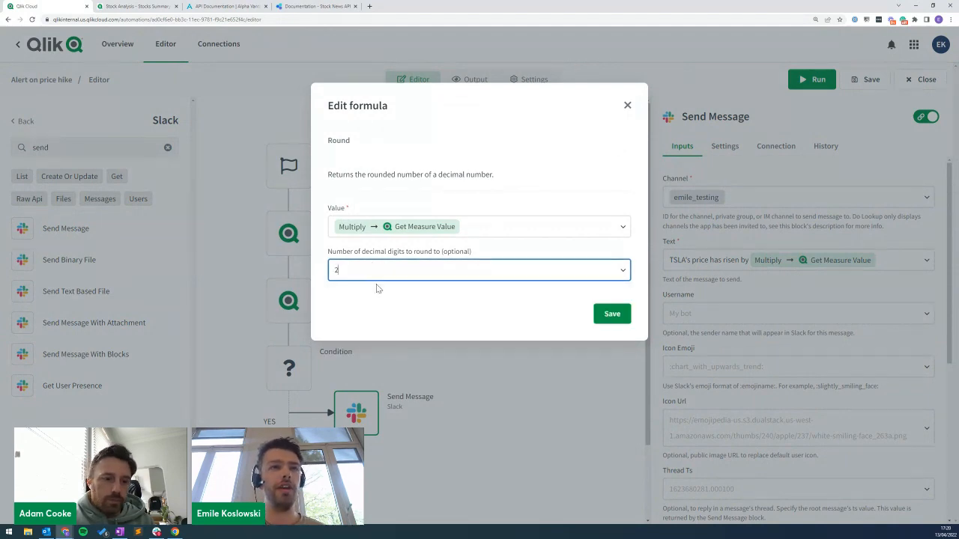
{"action": "left_click", "coordinate": [606, 315]}
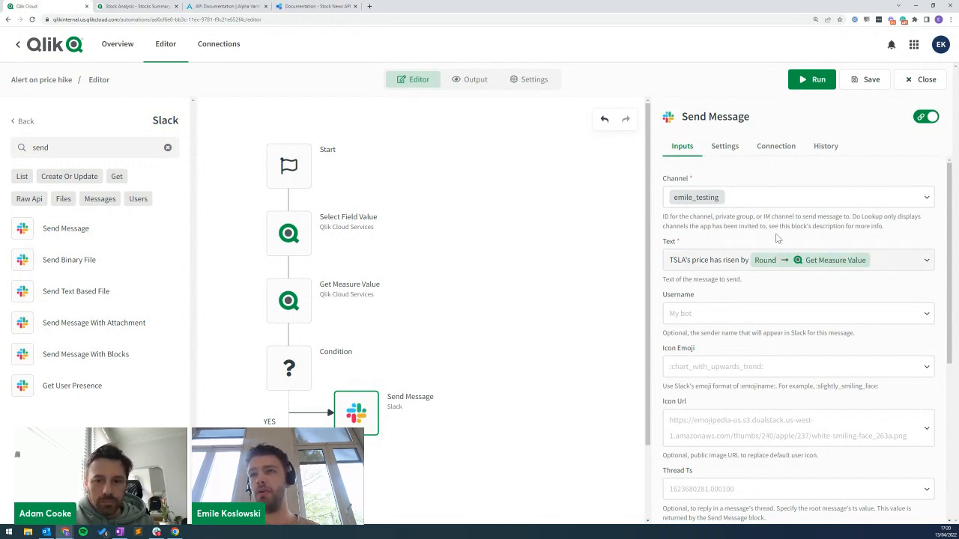
Review the Round and nested Multiply formula settings without changing them.
{"action": "left_click", "coordinate": [822, 263]}
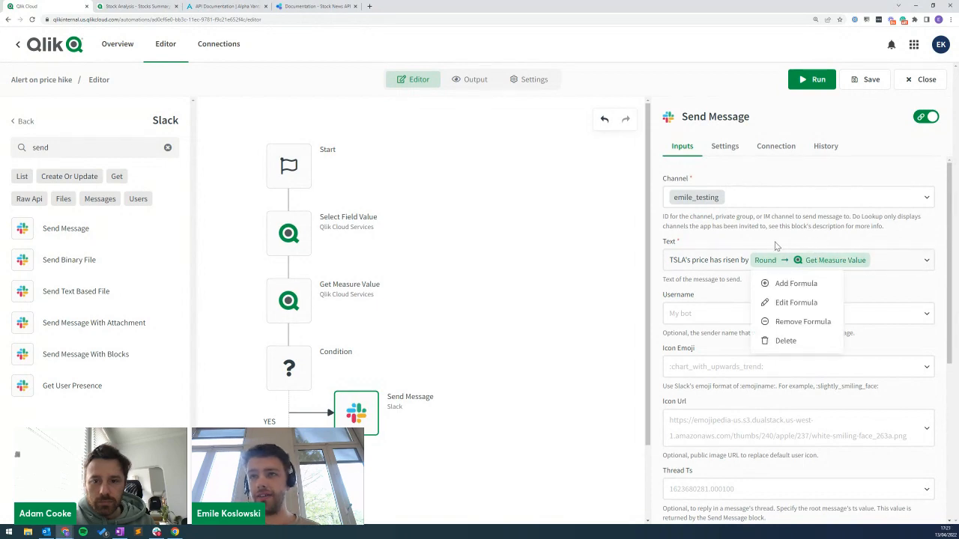
{"action": "left_click", "coordinate": [778, 305]}
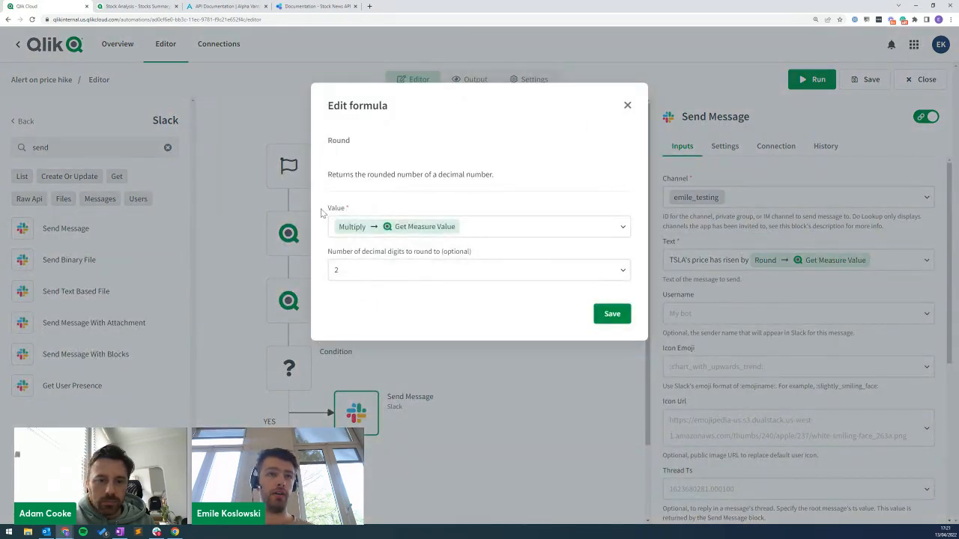
{"action": "left_click", "coordinate": [352, 227]}
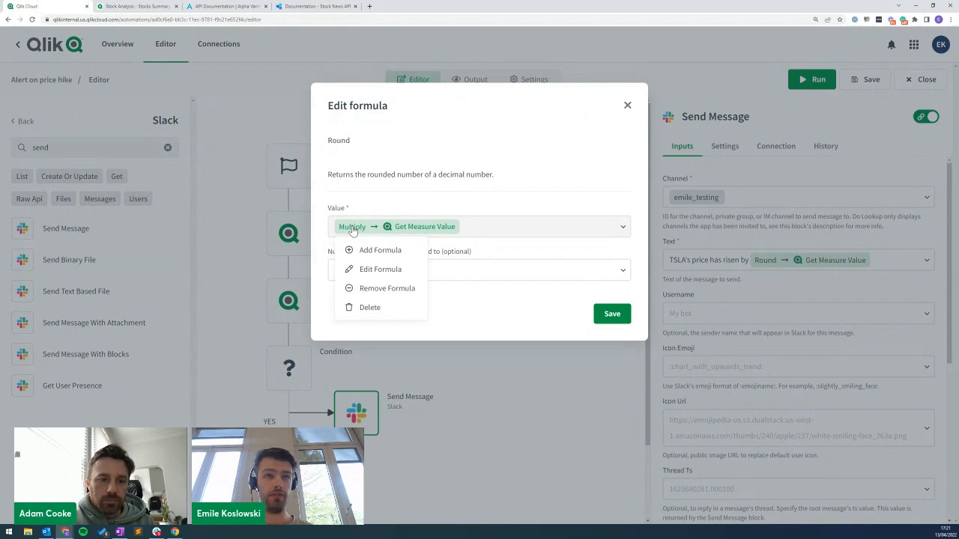
{"action": "left_click", "coordinate": [381, 271]}
{"action": "left_click", "coordinate": [537, 292]}
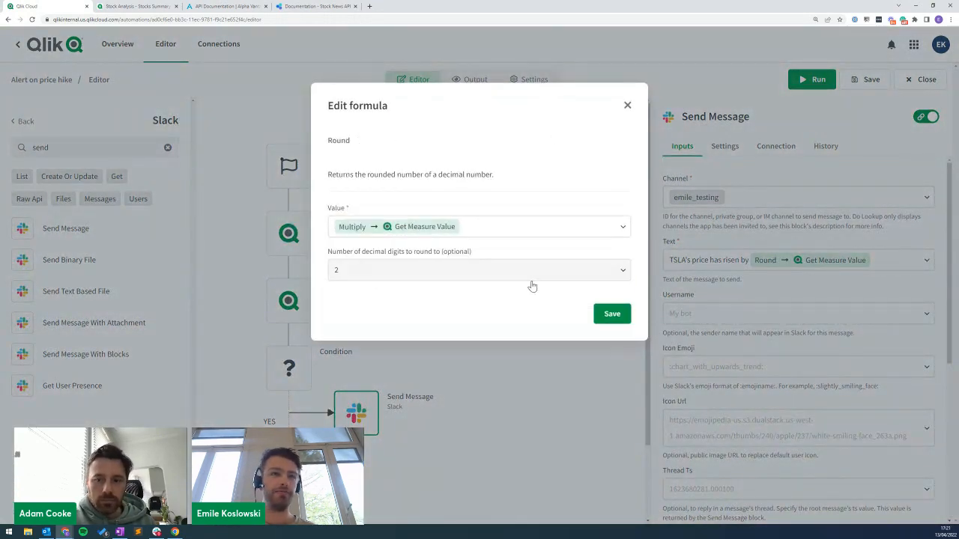
{"action": "left_click", "coordinate": [628, 106]}
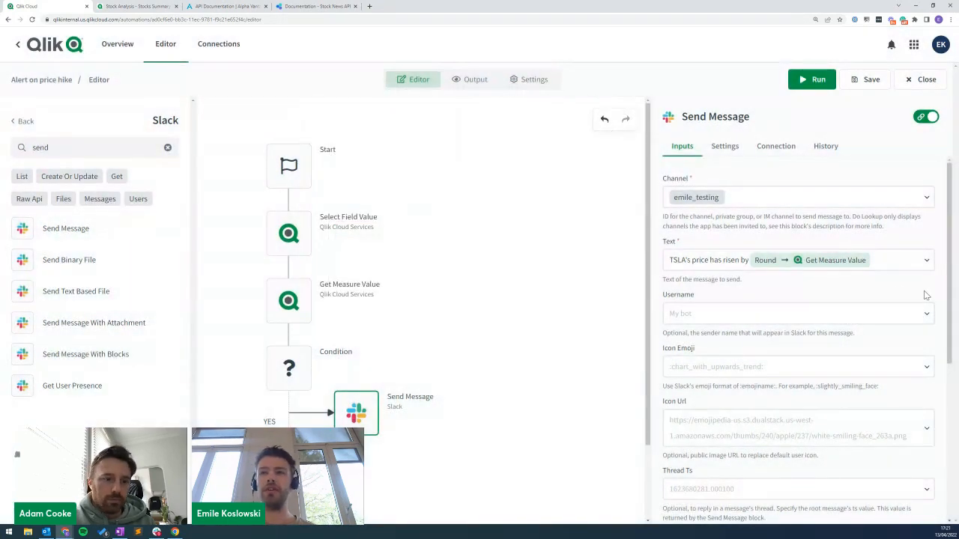
Append '%' after the rounded value and toggle the raw formula view off and on.
{"action": "left_click", "coordinate": [894, 264]}
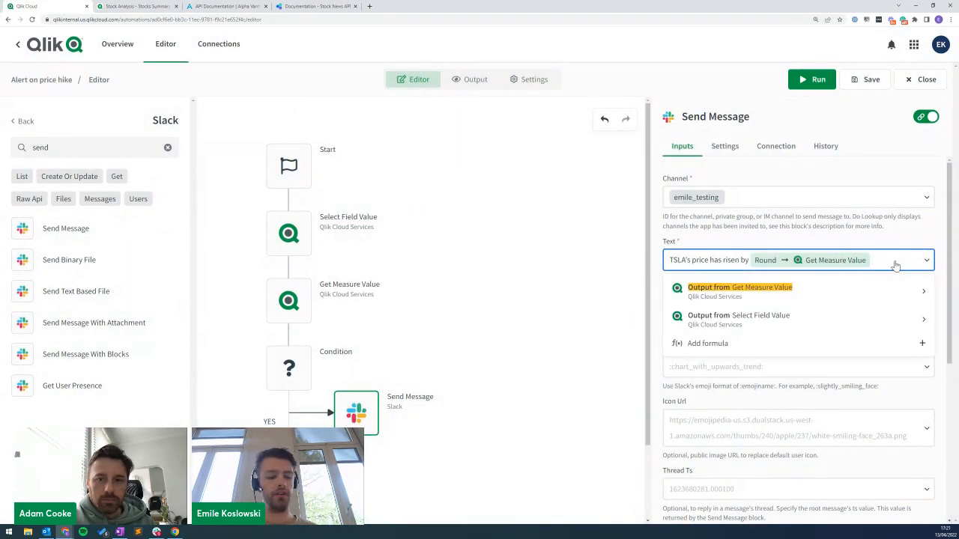
{"action": "type", "text": "%"}
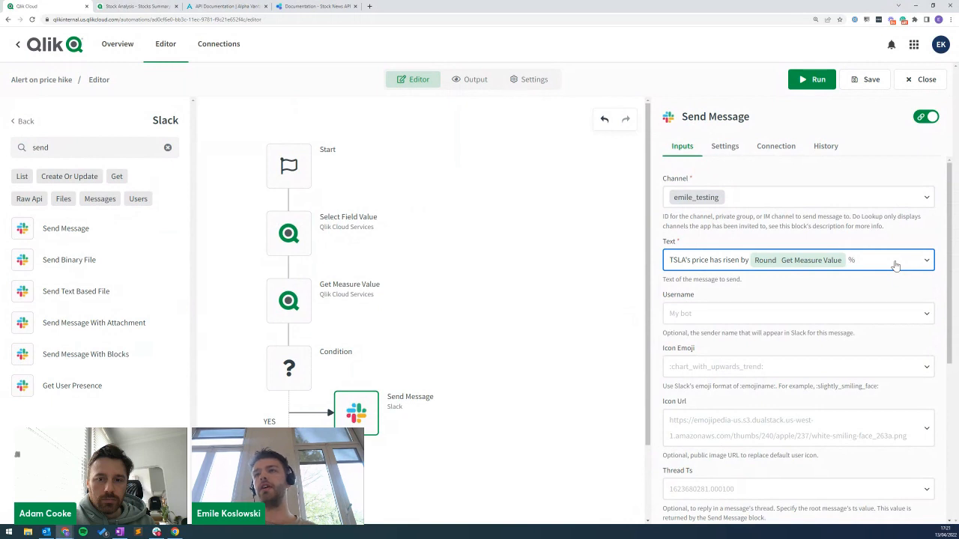
{"action": "left_click", "coordinate": [926, 119]}
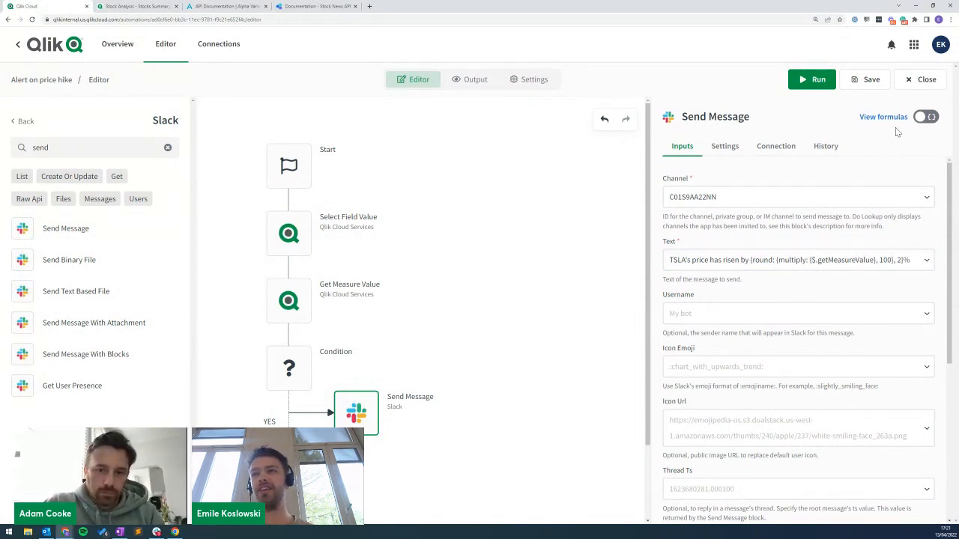
{"action": "left_click", "coordinate": [926, 117]}
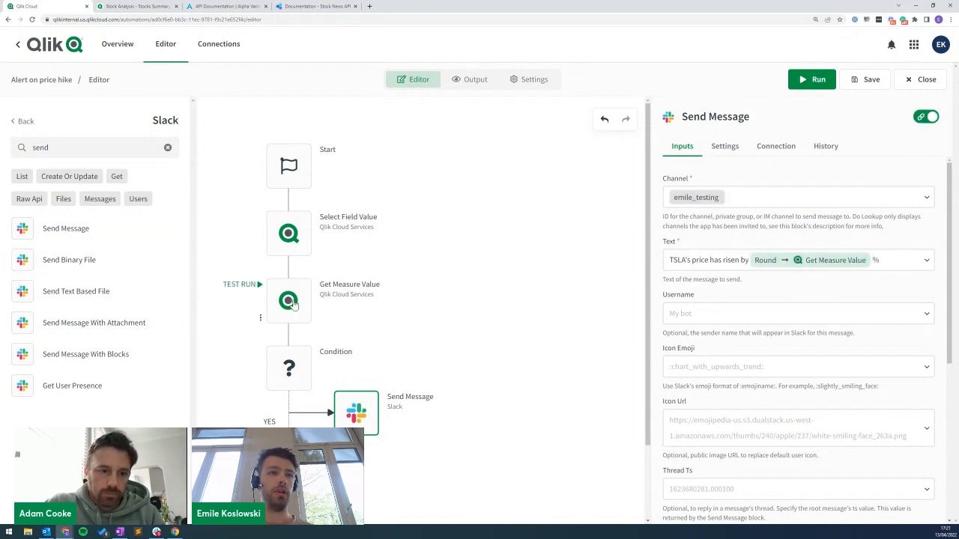
Run the automation and verify Slack shows 'TSLA's price has risen by 19.38%'.
{"action": "left_click", "coordinate": [815, 83]}
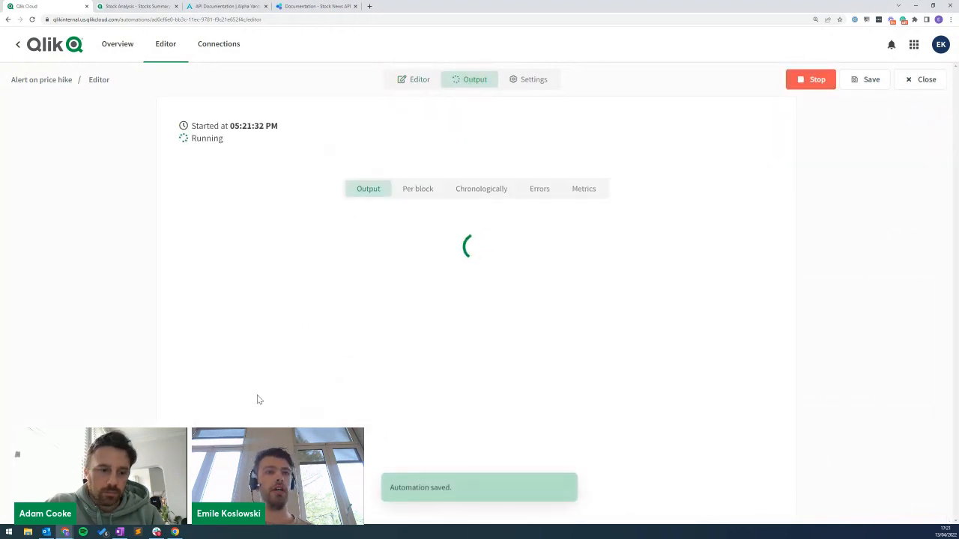
{"action": "left_click", "coordinate": [288, 307]}
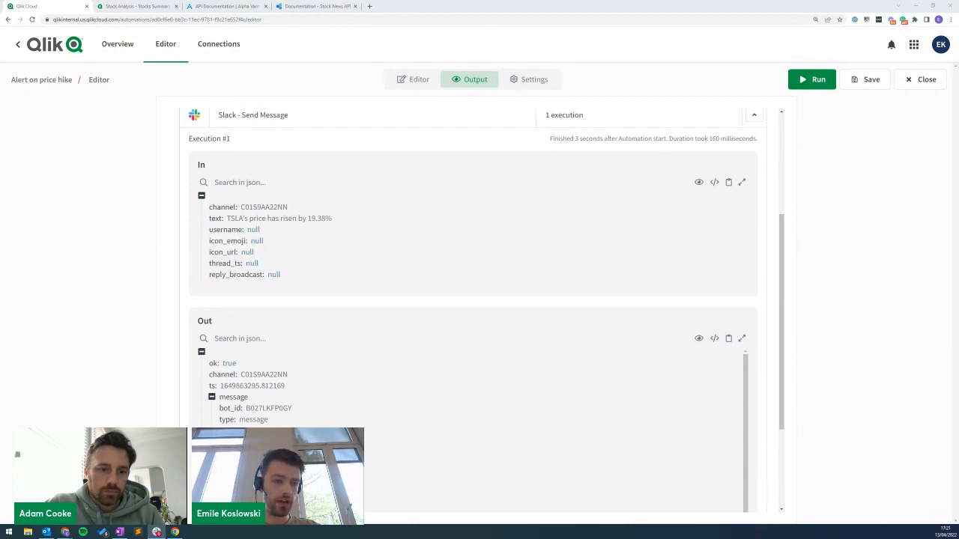
{"action": "left_click_drag", "start_coordinate": [615, 538], "coordinate": [531, 112]}
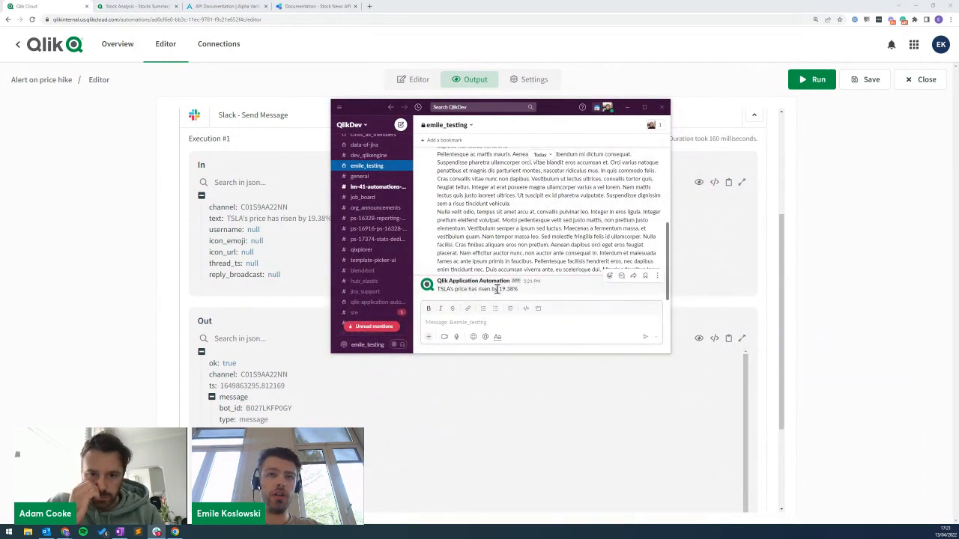
{"action": "left_click_drag", "start_coordinate": [439, 290], "coordinate": [512, 290]}
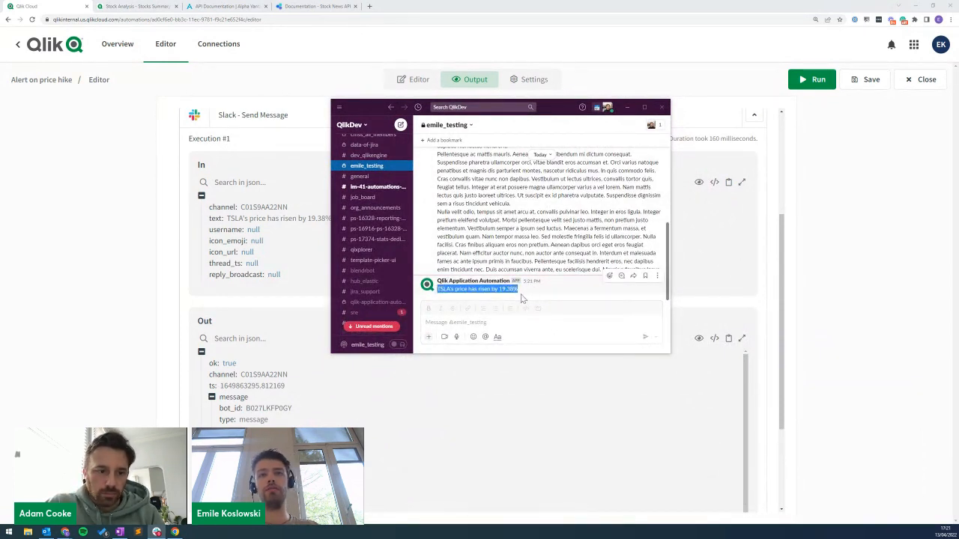
{"action": "left_click", "coordinate": [628, 110]}
Consult the Stock News API docs, then return to the 'Alert on price hike' editor's full block list.
{"action": "left_click", "coordinate": [411, 79]}
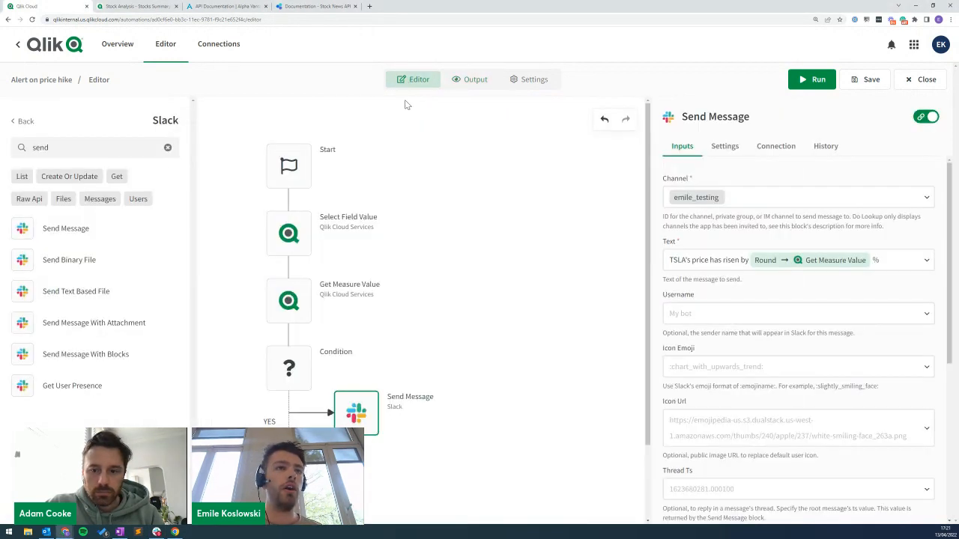
{"action": "mouse_move", "coordinate": [346, 403]}
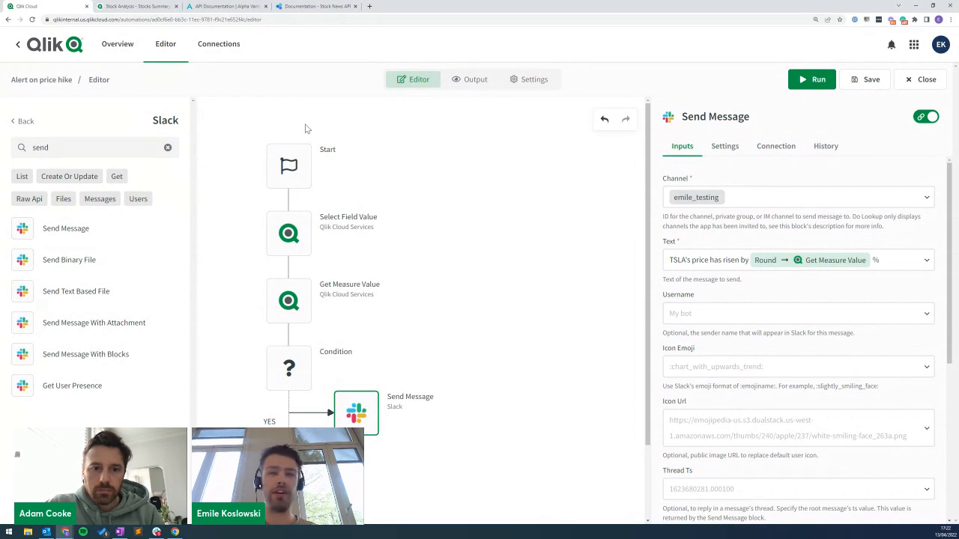
{"action": "left_click", "coordinate": [23, 121]}
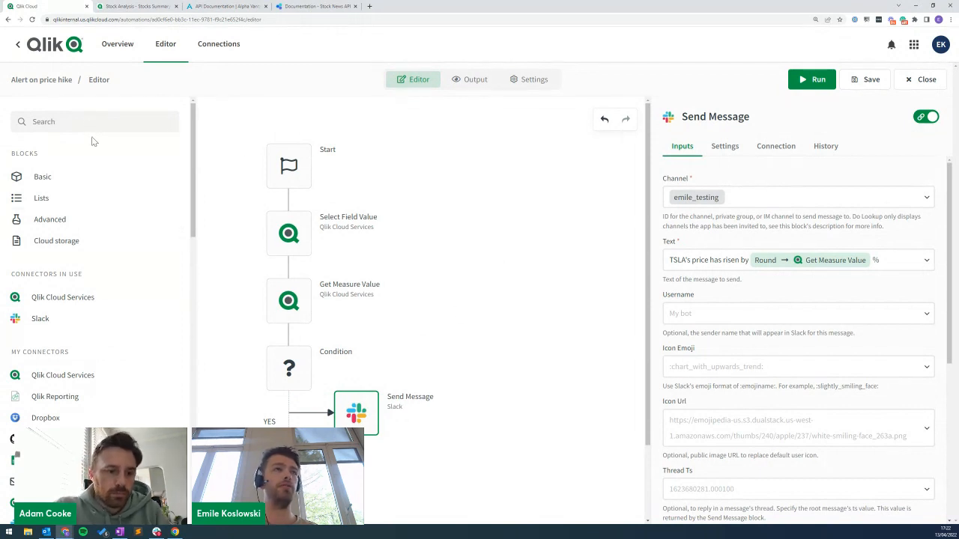
{"action": "left_click", "coordinate": [305, 6]}
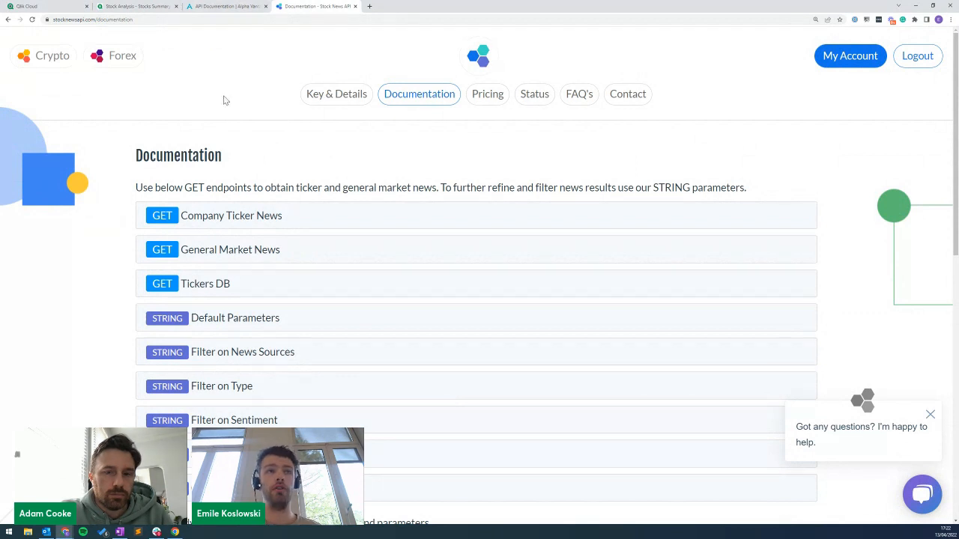
{"action": "left_click", "coordinate": [58, 5]}
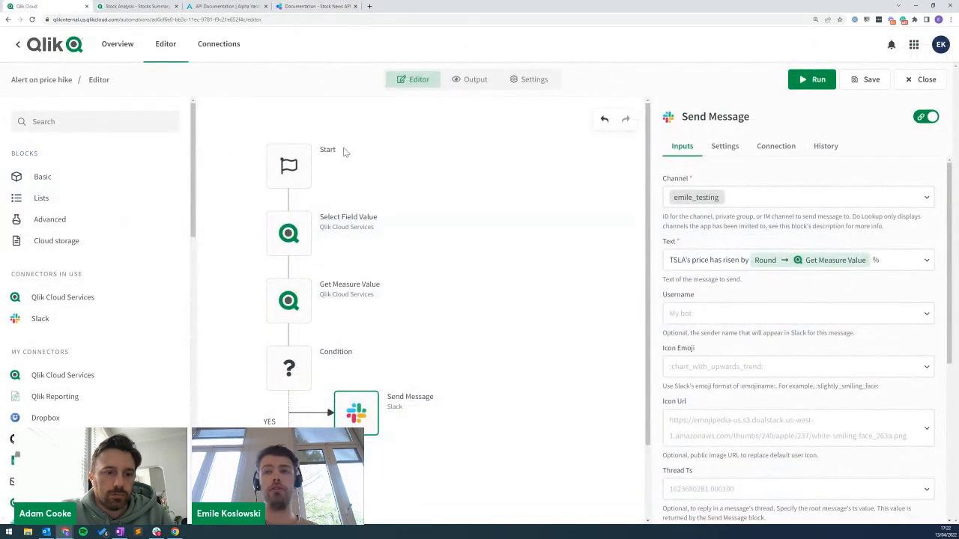
{"action": "mouse_move", "coordinate": [297, 361]}
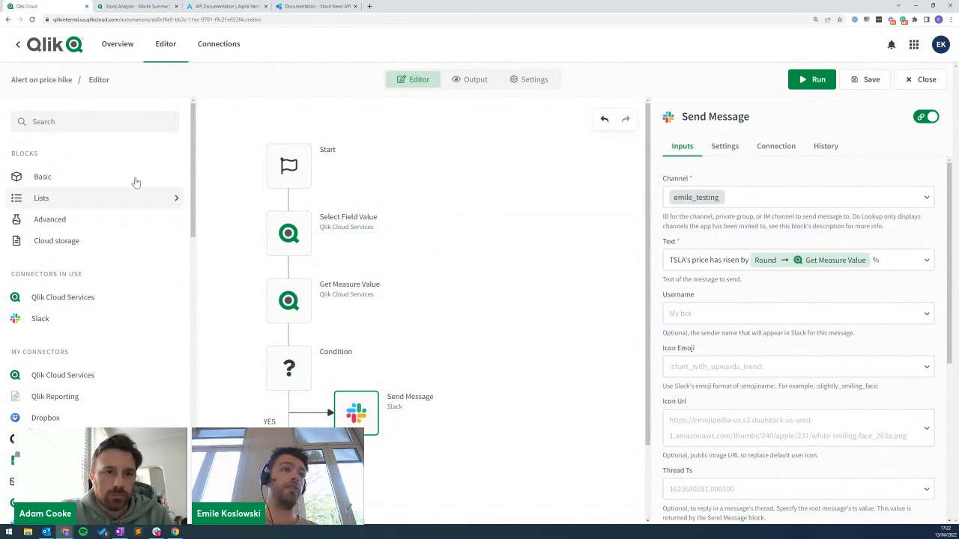
{"action": "left_click", "coordinate": [73, 121]}
{"action": "type", "text": "call url"}
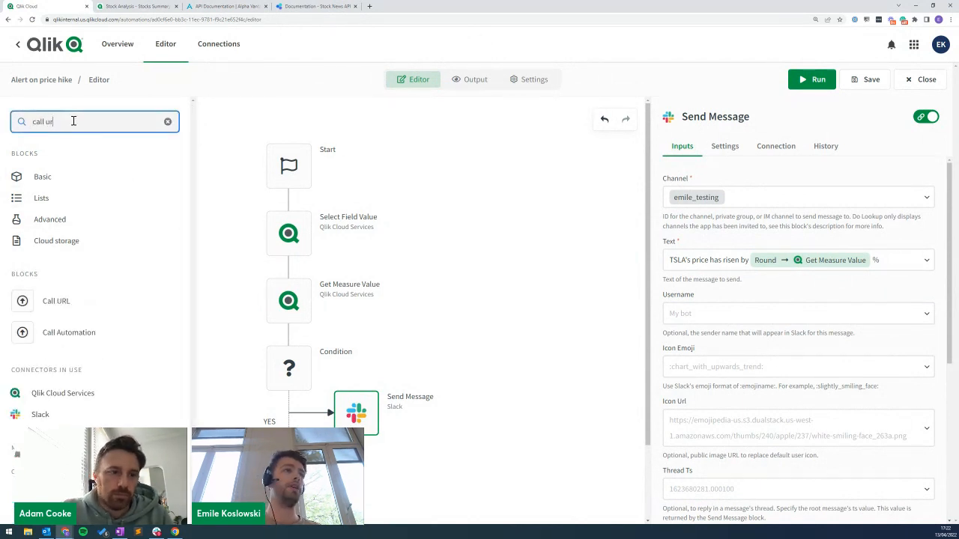
{"action": "left_click_drag", "start_coordinate": [30, 301], "coordinate": [358, 371]}
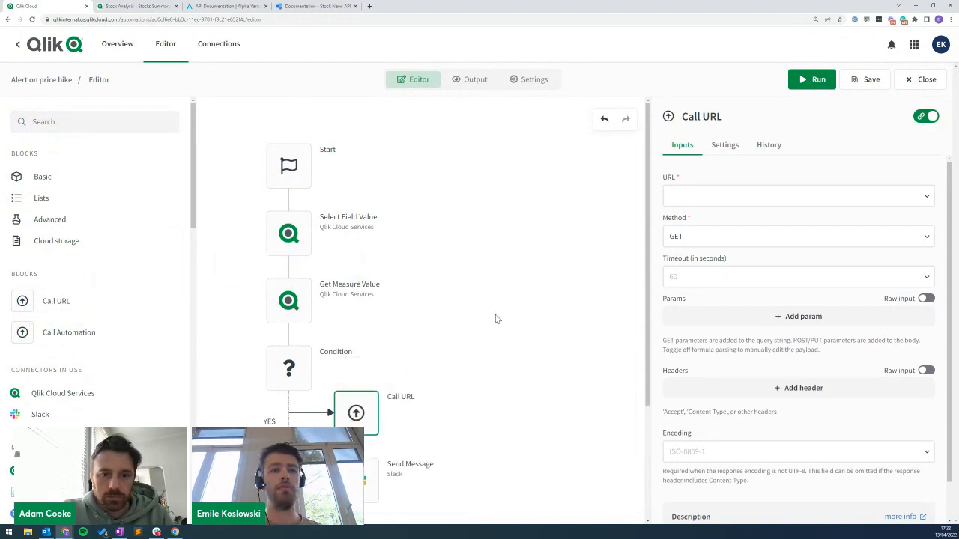
{"action": "scroll", "coordinate": [359, 394], "scroll_direction": "down", "scroll_amount": 3}
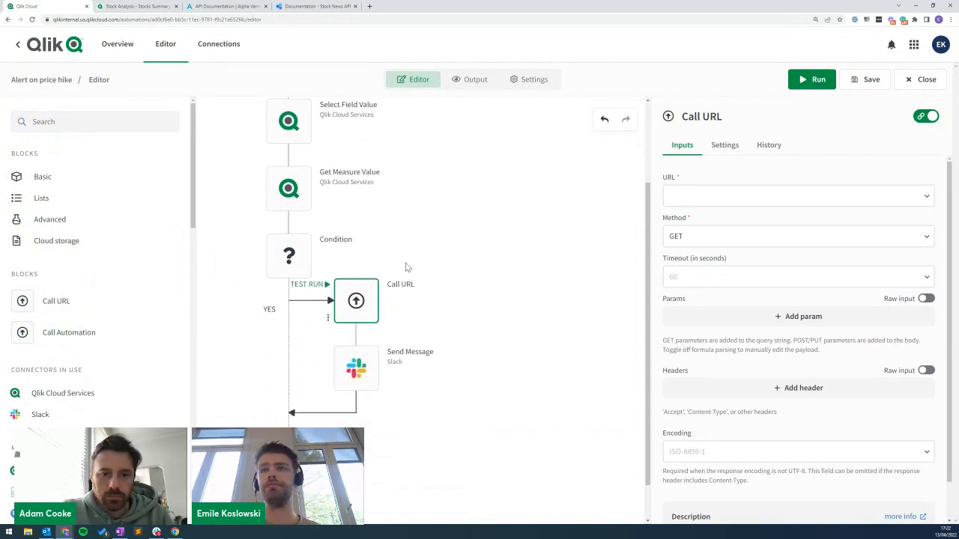
{"action": "key", "text": "alt+Tab"}
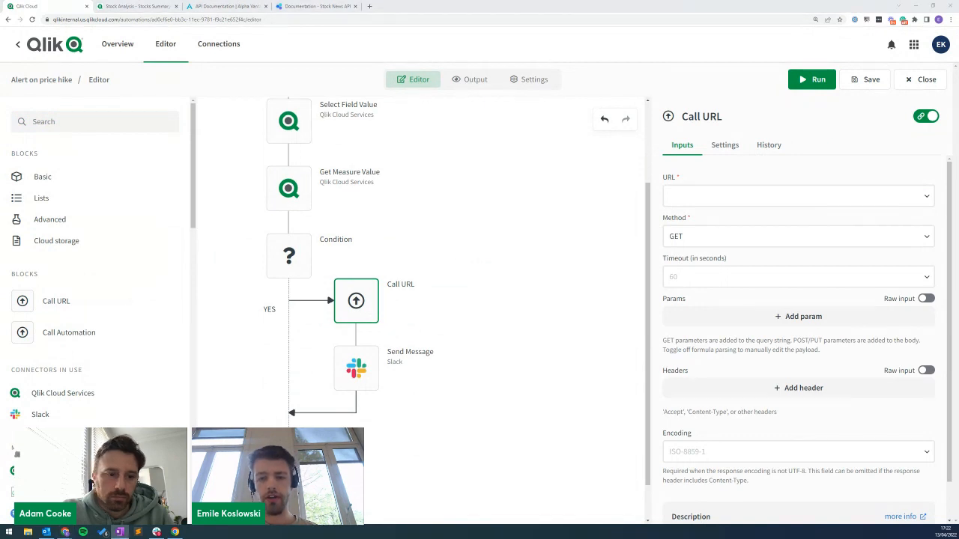
{"action": "left_click", "coordinate": [684, 190]}
{"action": "type", "text": "https://stocknewsapi.com/api/v1"}
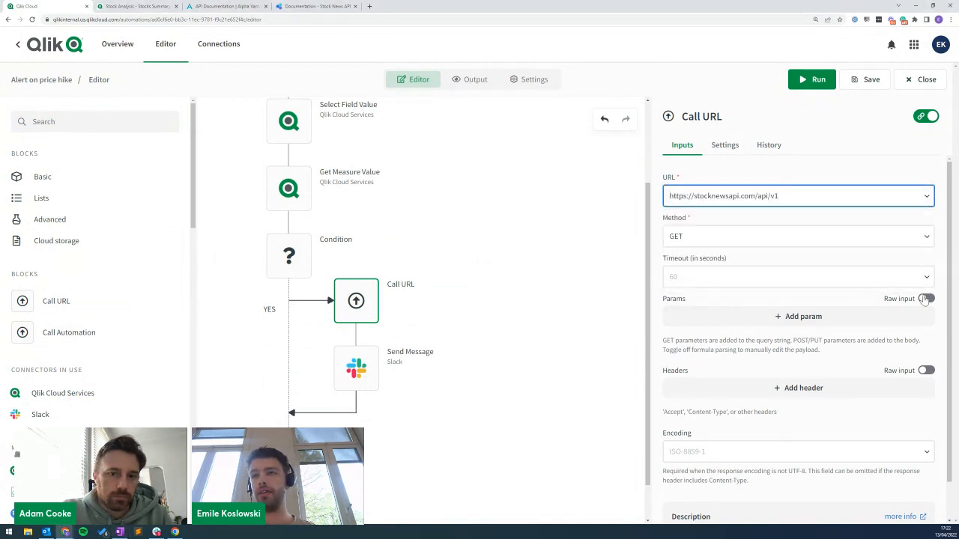
Paste the tickers, items and token params as raw JSON, set items to 3, and move the block into YES.
{"action": "left_click", "coordinate": [926, 299]}
{"action": "left_click", "coordinate": [730, 368]}
{"action": "key", "text": "alt+Tab"}
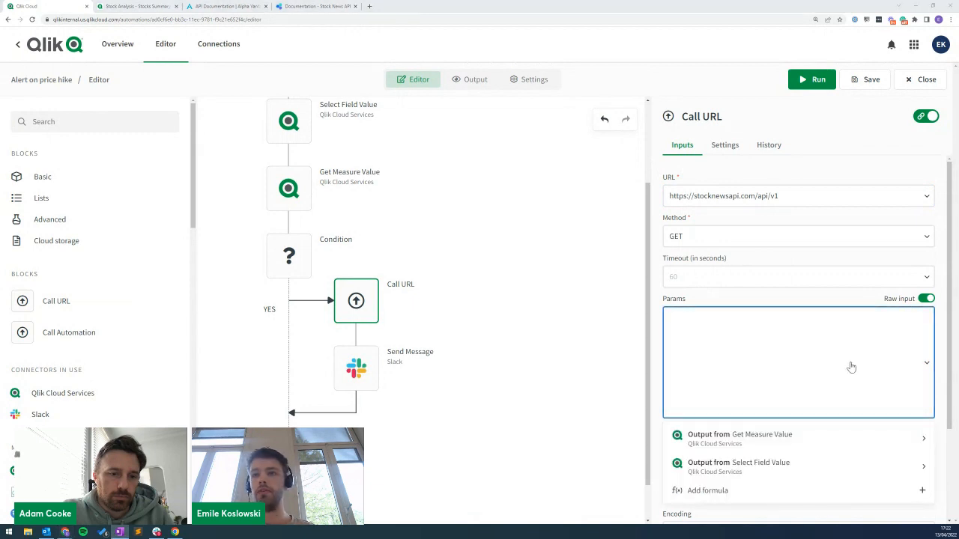
{"action": "key", "text": "alt+Tab"}
{"action": "key", "text": "ctrl+v"}
{"action": "left_click", "coordinate": [926, 298]}
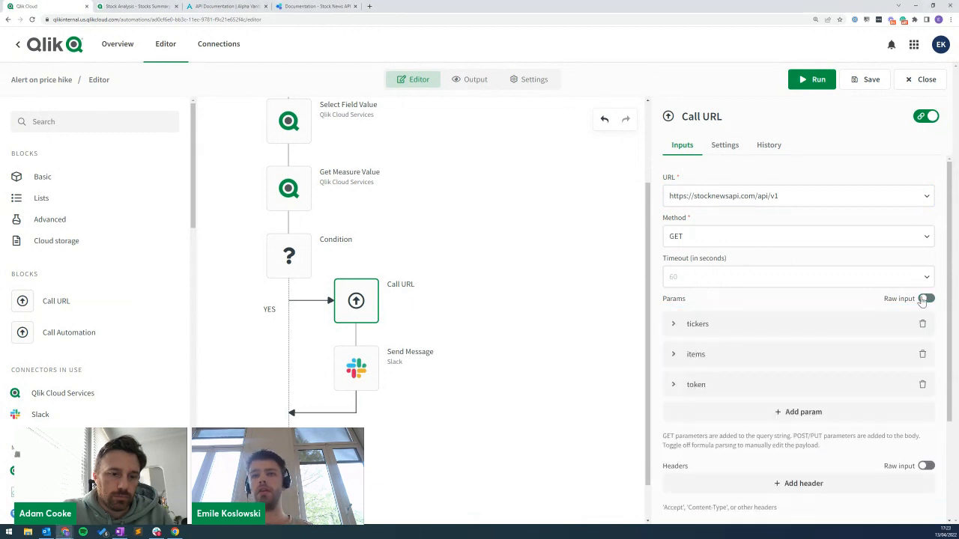
{"action": "left_click", "coordinate": [697, 359]}
{"action": "left_click_drag", "start_coordinate": [694, 435], "coordinate": [626, 435]}
{"action": "type", "text": "3"}
{"action": "left_click", "coordinate": [580, 336]}
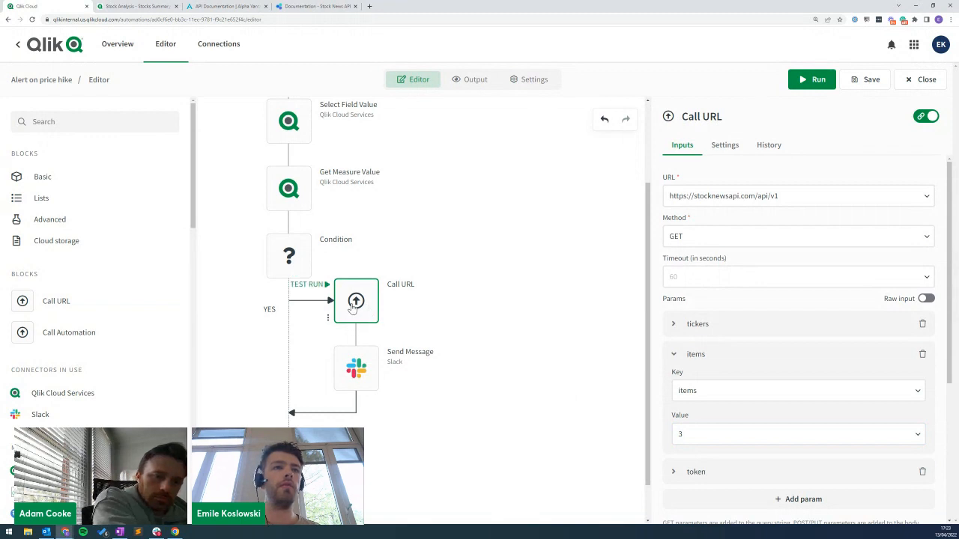
{"action": "left_click_drag", "start_coordinate": [366, 321], "coordinate": [371, 294]}
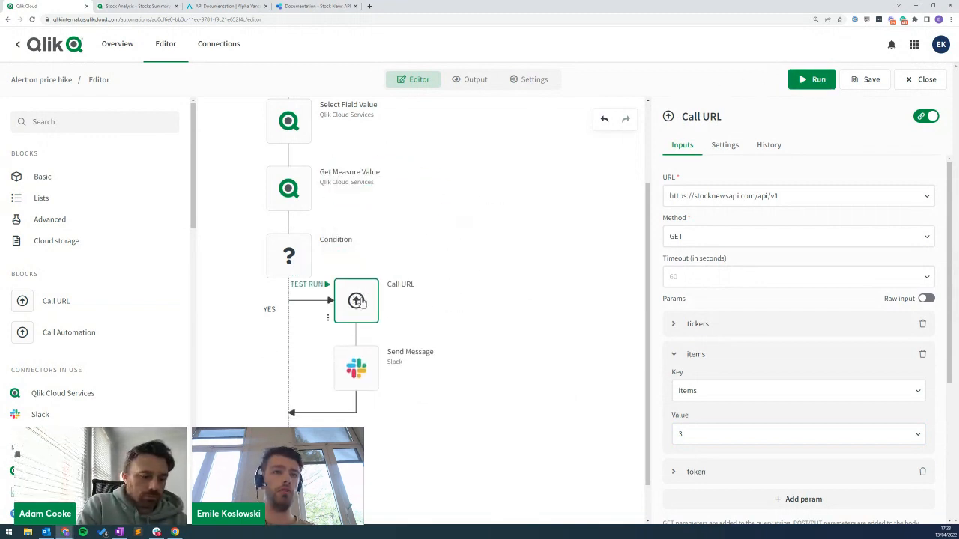
Test-run the flow up to Call URL and page through the three returned TSLA news articles.
{"action": "right_click", "coordinate": [372, 292]}
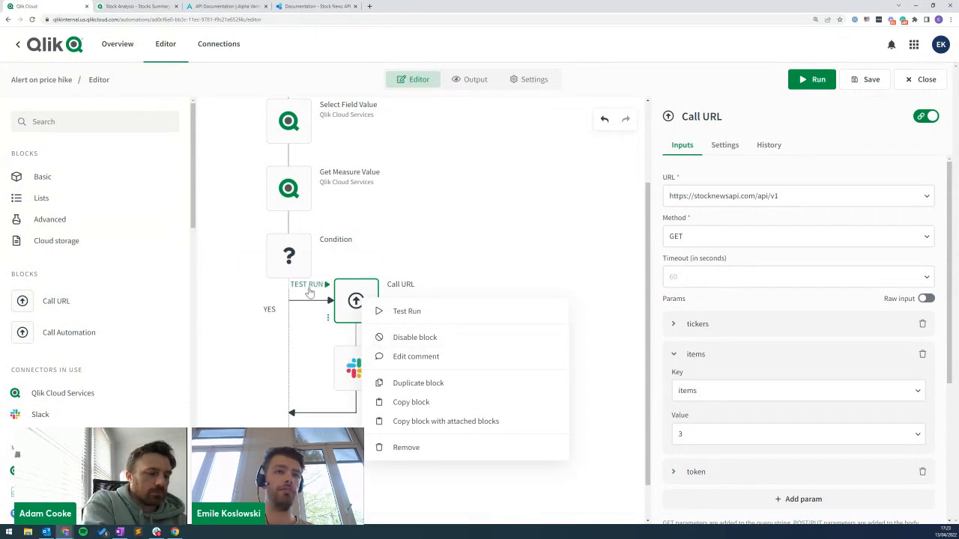
{"action": "left_click", "coordinate": [318, 289]}
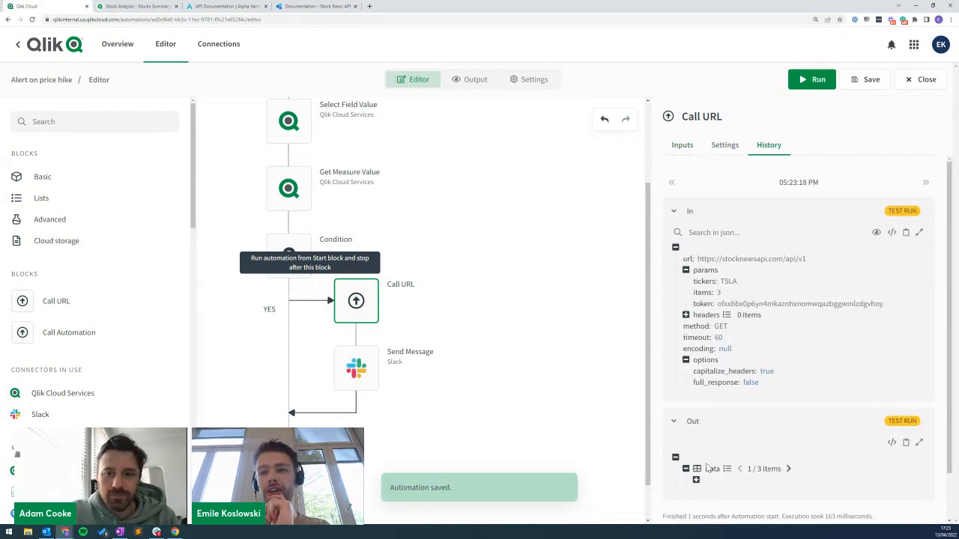
{"action": "left_click", "coordinate": [696, 481]}
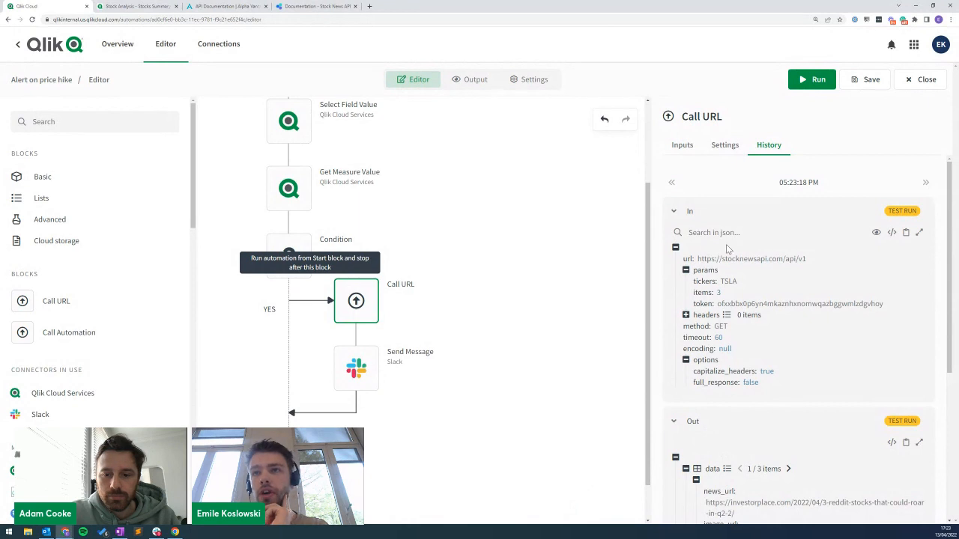
{"action": "scroll", "coordinate": [810, 360], "scroll_direction": "down", "scroll_amount": 3}
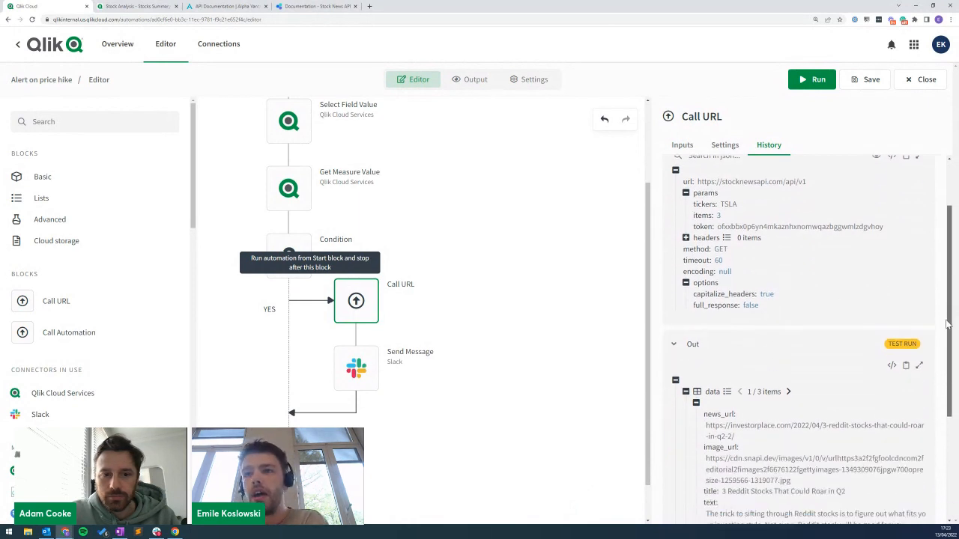
{"action": "left_click", "coordinate": [788, 293]}
{"action": "left_click", "coordinate": [788, 293]}
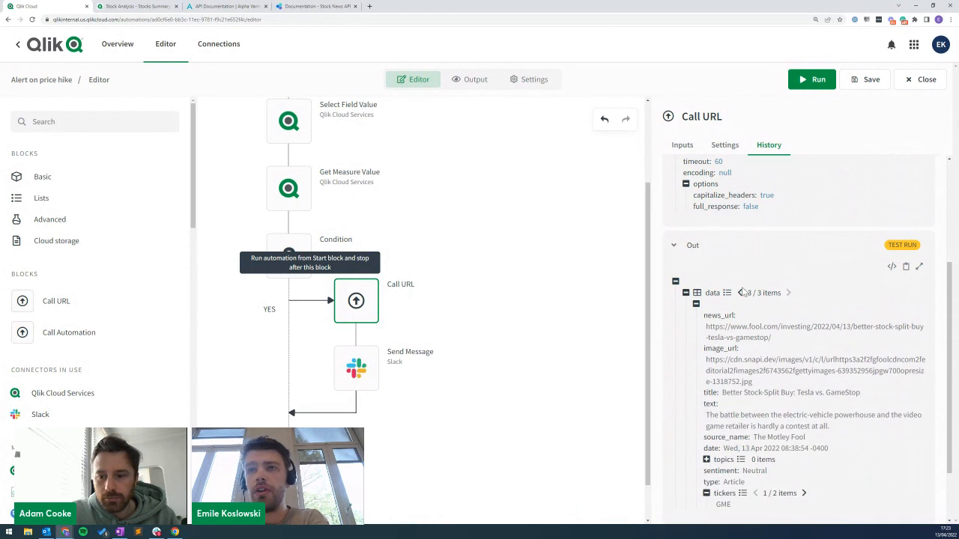
{"action": "left_click", "coordinate": [740, 293]}
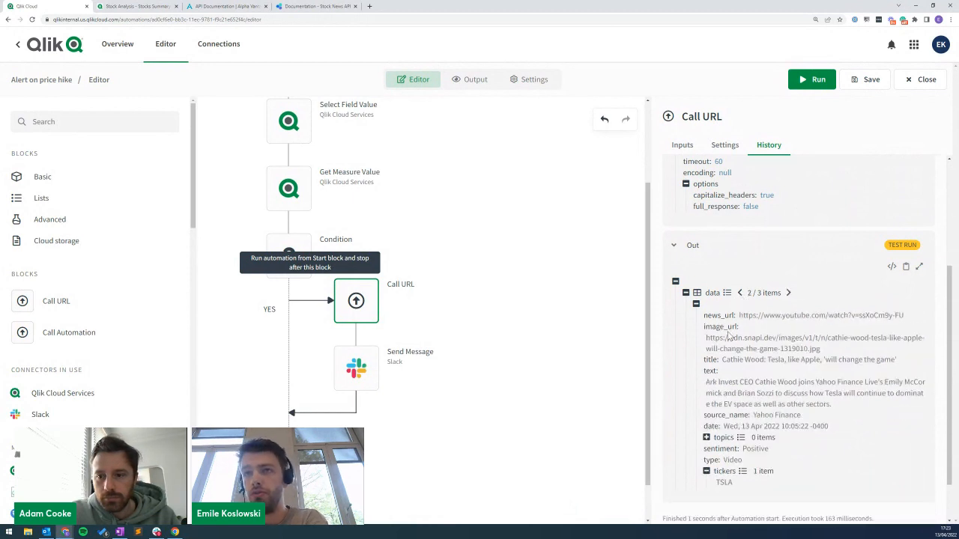
{"action": "left_click_drag", "start_coordinate": [740, 315], "coordinate": [910, 318]}
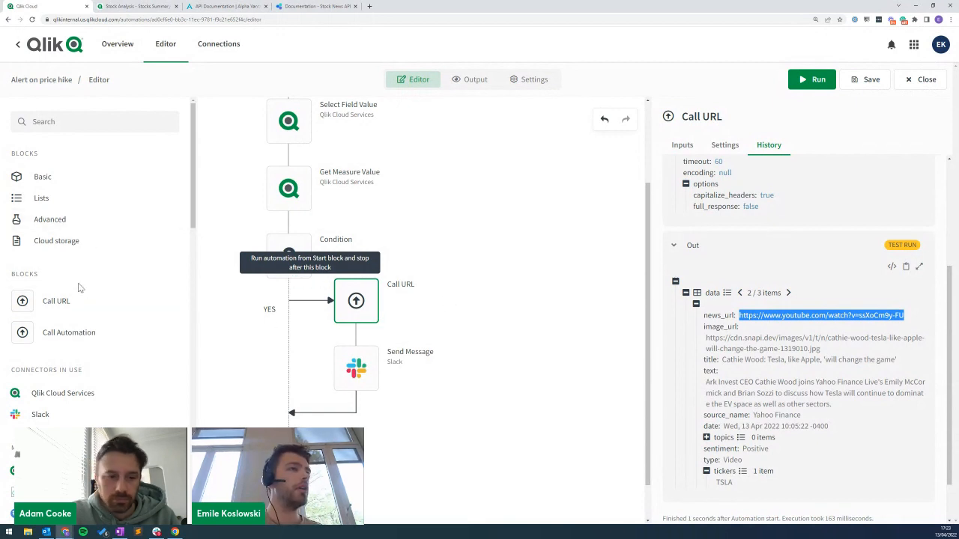
Insert a Loop between Call URL and Send Message that iterates over Call URL's data list.
{"action": "left_click", "coordinate": [45, 123]}
{"action": "type", "text": "loop"}
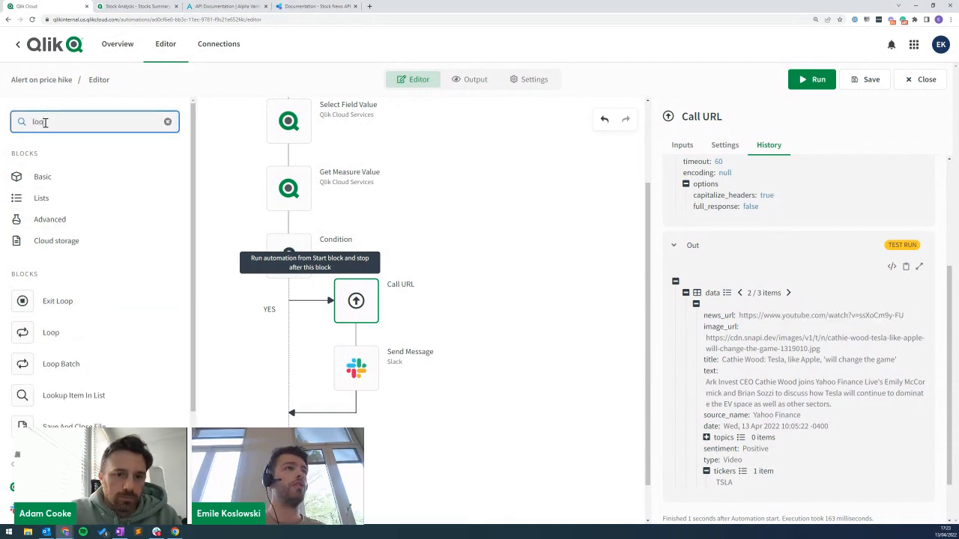
{"action": "left_click_drag", "start_coordinate": [23, 301], "coordinate": [375, 317]}
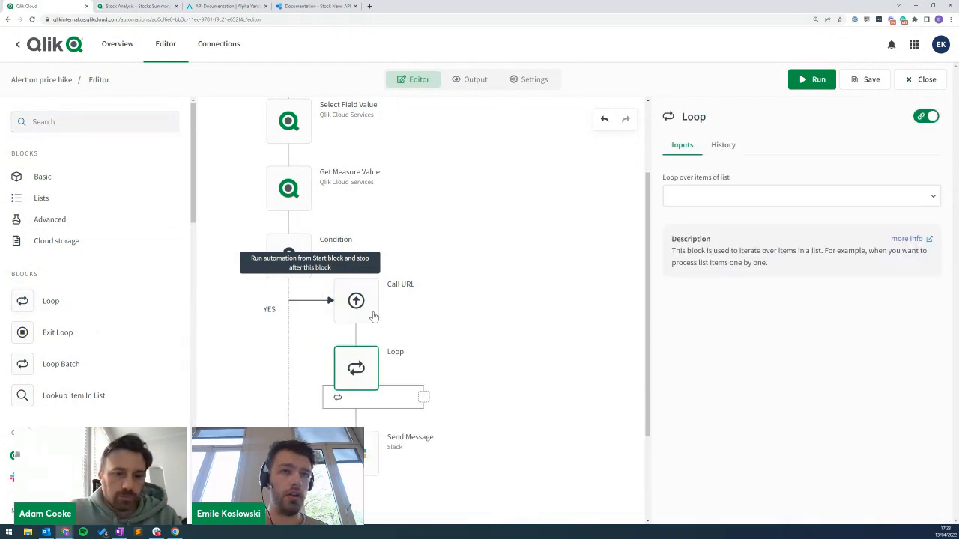
{"action": "left_click", "coordinate": [724, 198]}
{"action": "left_click", "coordinate": [693, 222]}
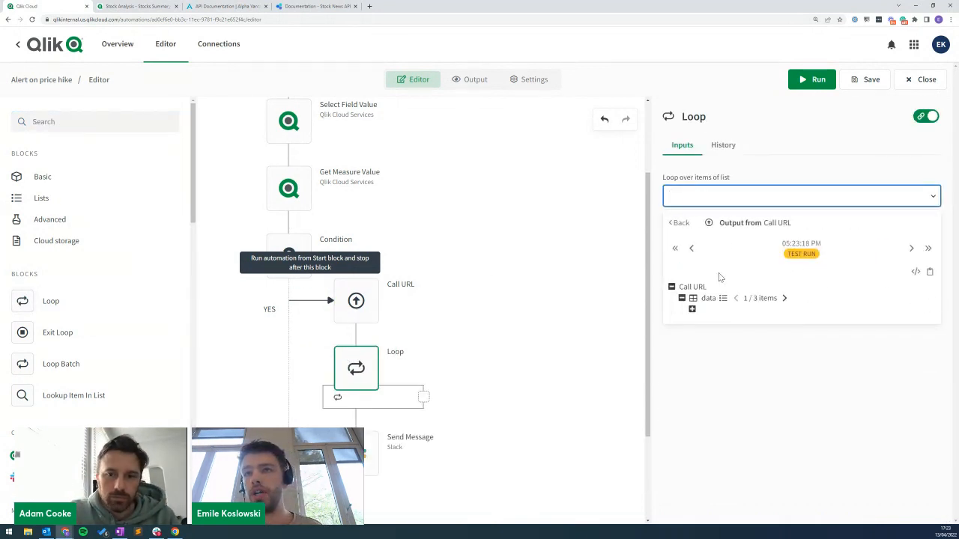
{"action": "left_click", "coordinate": [707, 298]}
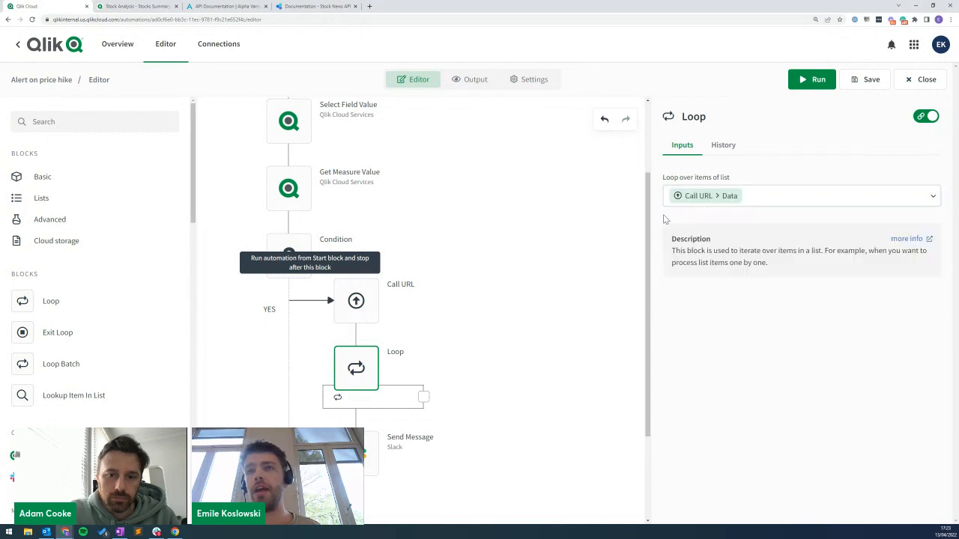
{"action": "left_click", "coordinate": [367, 455]}
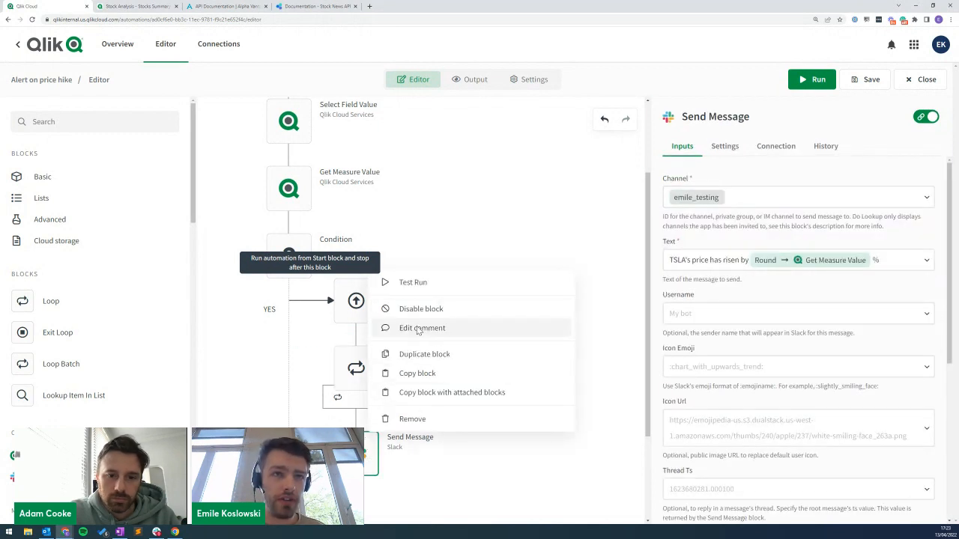
Duplicate the Slack Send Message block into the Loop and clear its message text.
{"action": "left_click", "coordinate": [431, 354]}
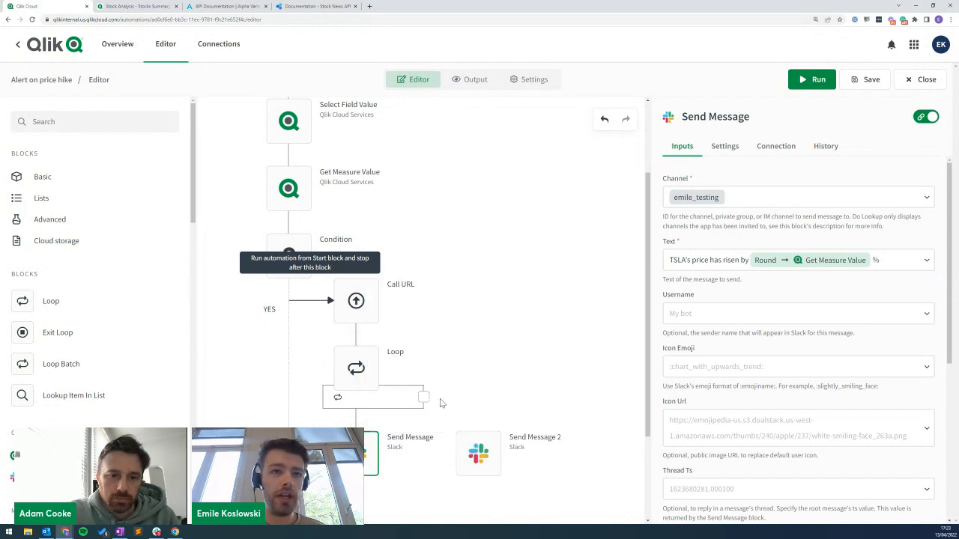
{"action": "left_click", "coordinate": [818, 260]}
{"action": "key", "text": "ctrl+a"}
{"action": "key", "text": "BackSpace"}
Insert the whole Loop > Item token into the text, remove it, and browse the loop item's fields again.
{"action": "left_click", "coordinate": [734, 262]}
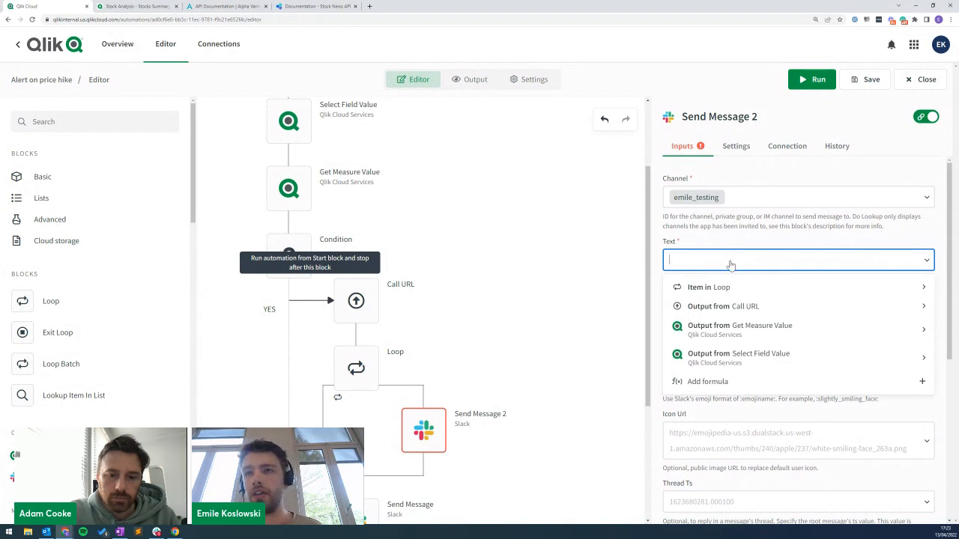
{"action": "left_click", "coordinate": [727, 287]}
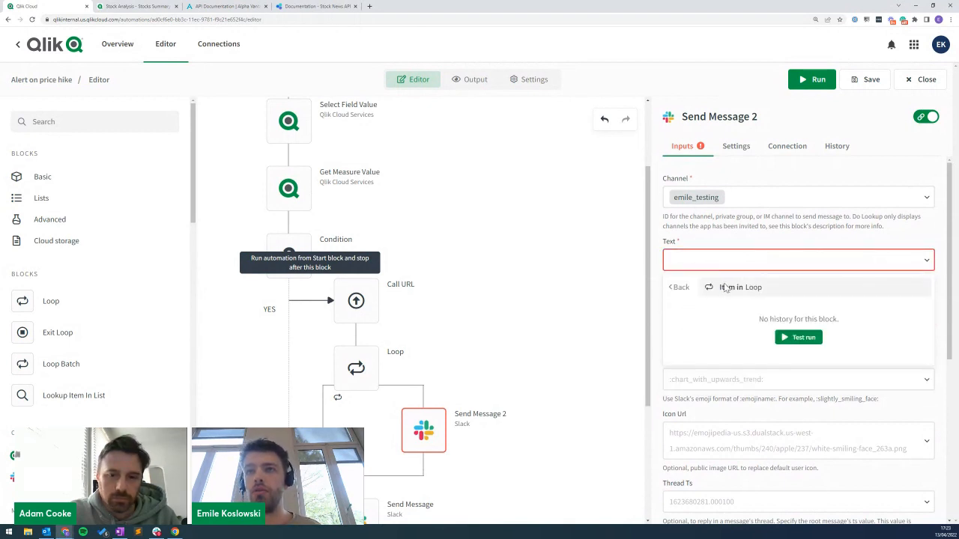
{"action": "left_click", "coordinate": [734, 288]}
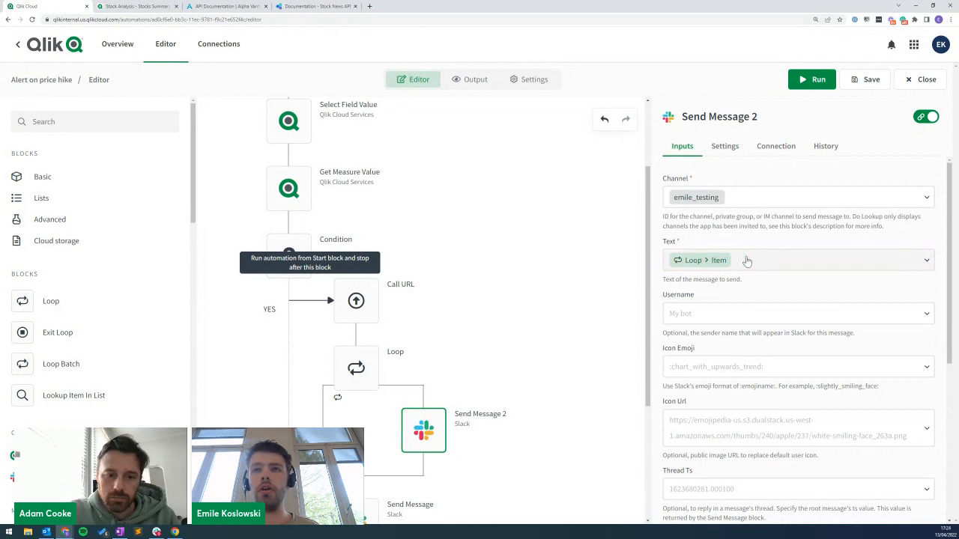
{"action": "mouse_move", "coordinate": [397, 296]}
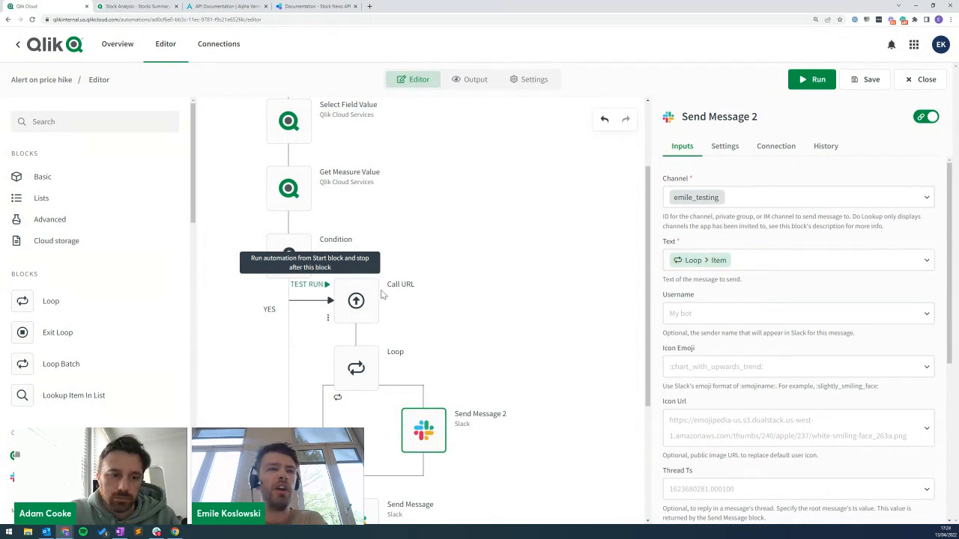
{"action": "left_click", "coordinate": [702, 267]}
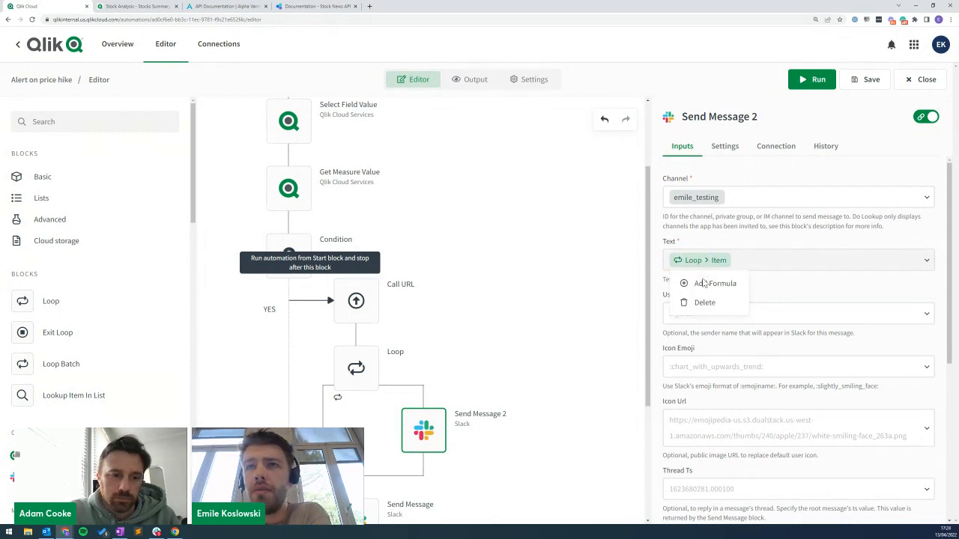
{"action": "left_click", "coordinate": [701, 302]}
{"action": "left_click", "coordinate": [679, 270]}
{"action": "left_click", "coordinate": [697, 287]}
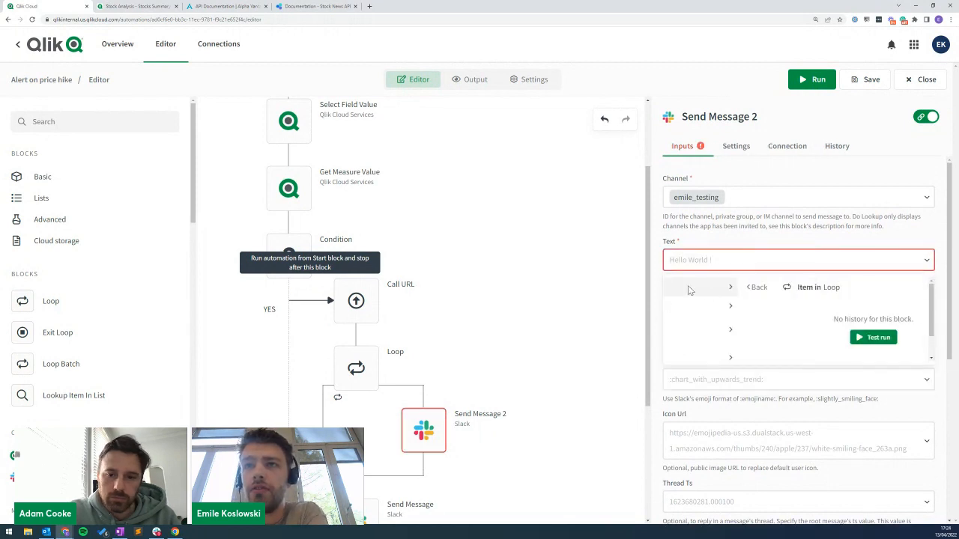
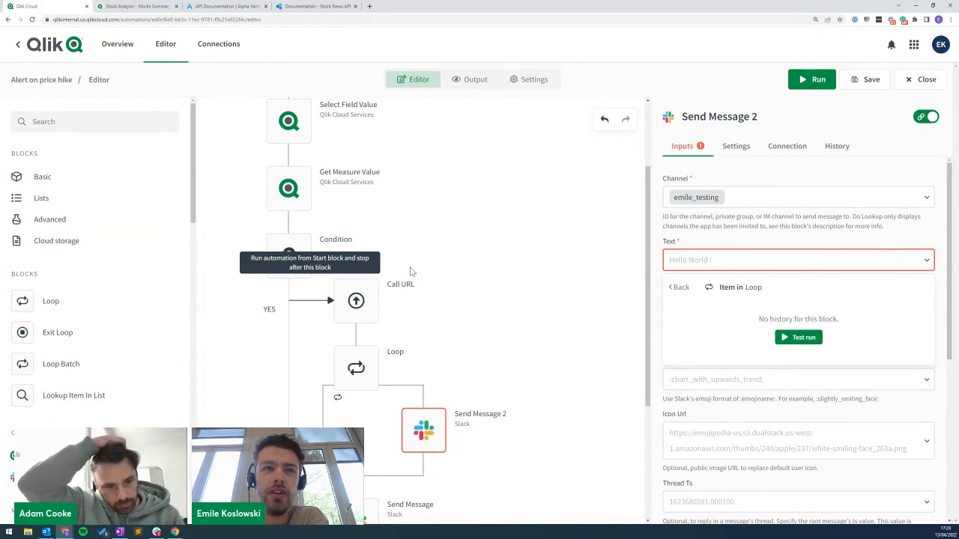
Inspect the Call URL test-run output for the news_url key, then check the Loop's list.
{"action": "left_click", "coordinate": [358, 304]}
{"action": "left_click", "coordinate": [768, 147]}
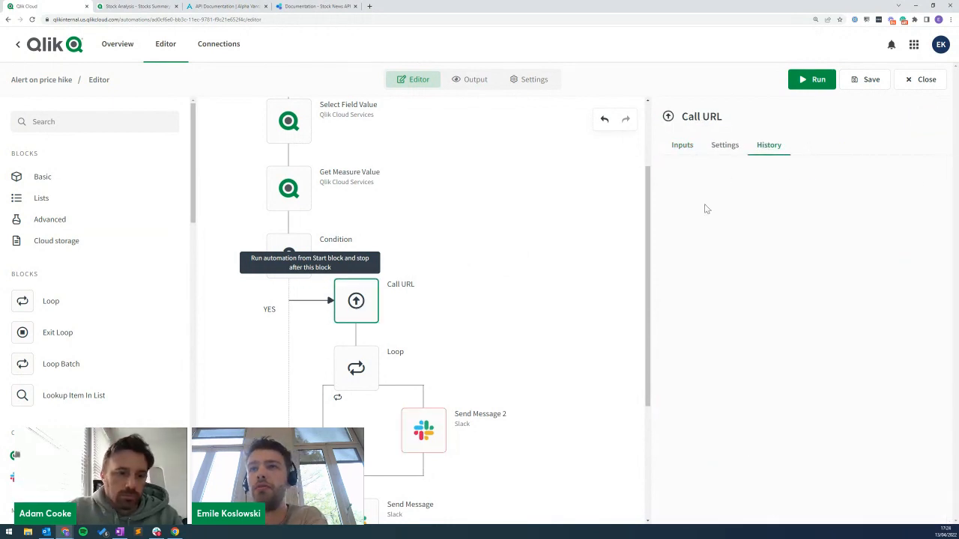
{"action": "scroll", "coordinate": [739, 327], "scroll_direction": "down", "scroll_amount": 2}
{"action": "scroll", "coordinate": [739, 327], "scroll_direction": "down", "scroll_amount": 2}
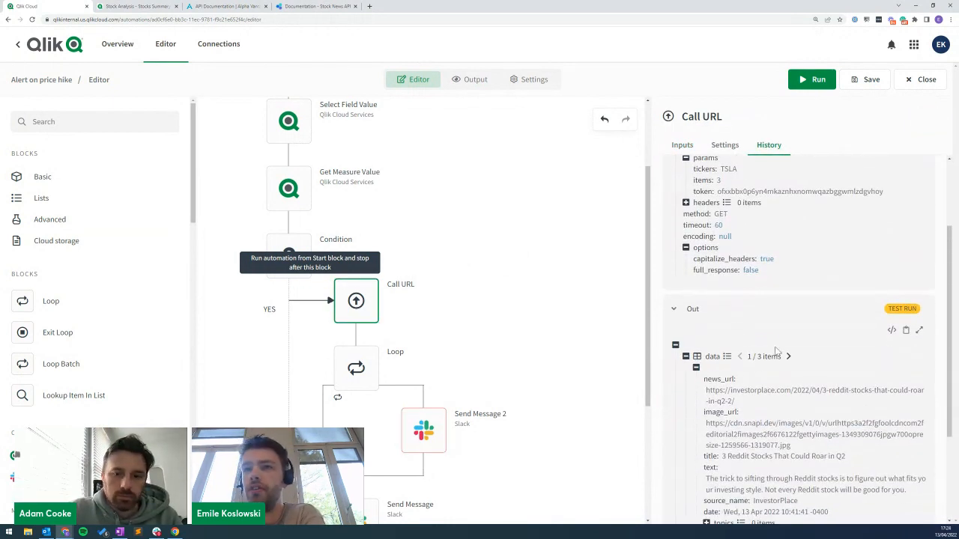
{"action": "left_click_drag", "start_coordinate": [714, 382], "coordinate": [736, 380]}
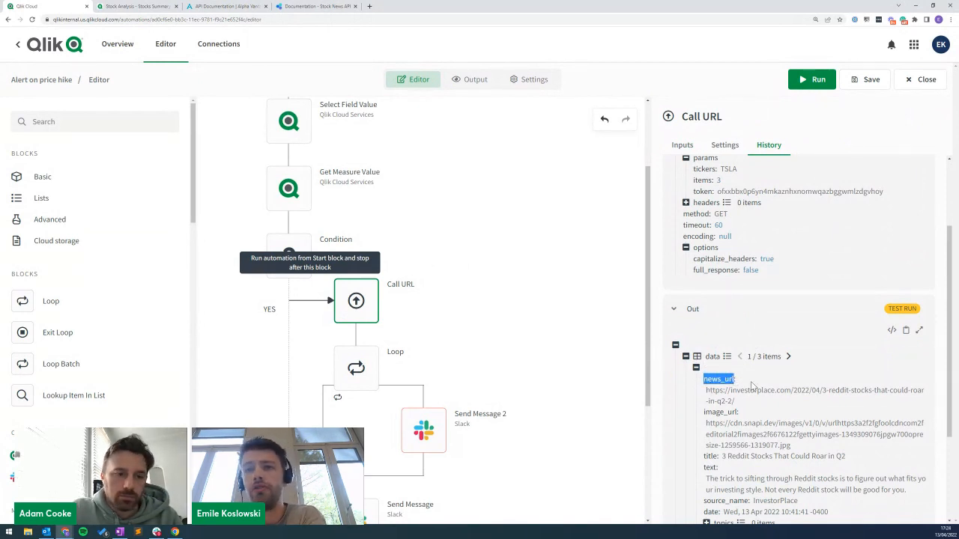
{"action": "mouse_move", "coordinate": [338, 372]}
{"action": "mouse_move", "coordinate": [440, 439]}
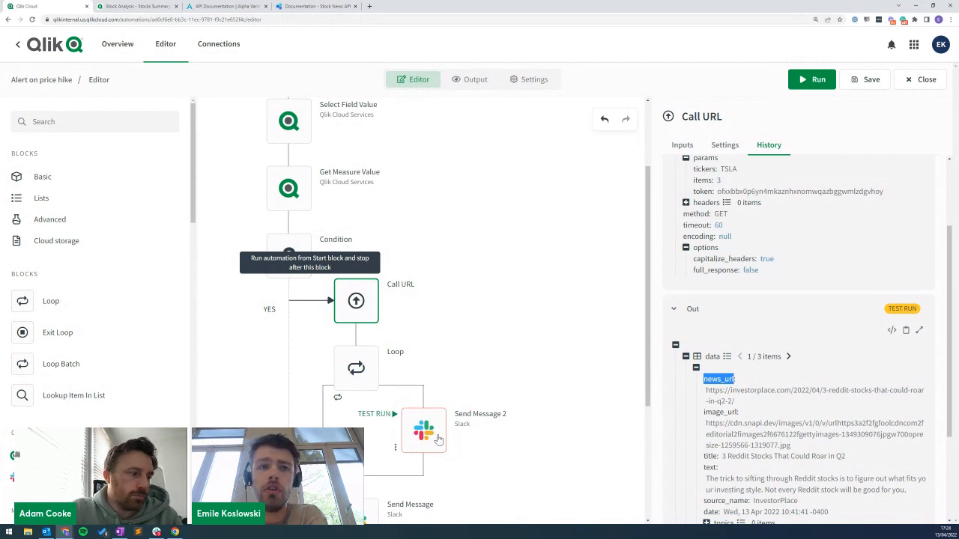
{"action": "left_click", "coordinate": [373, 384]}
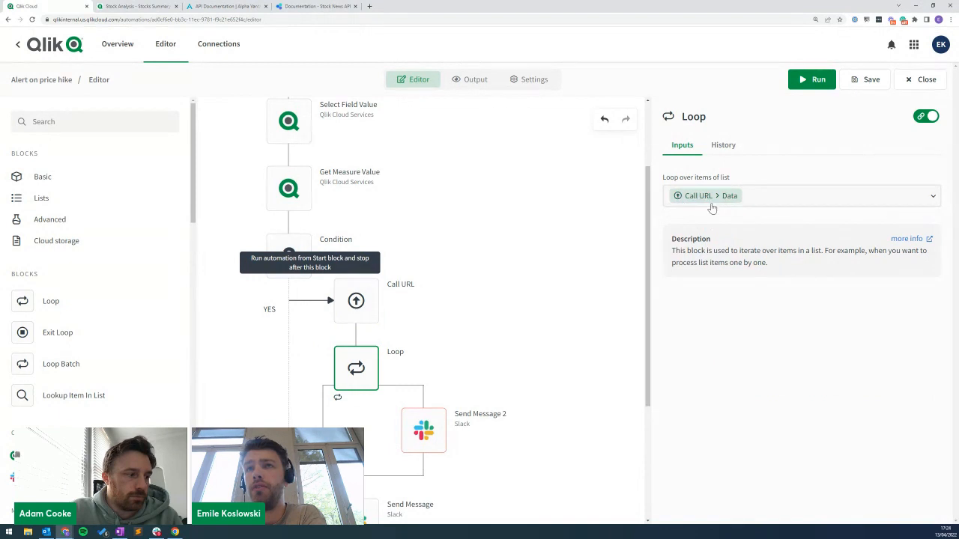
Set Send Message 2's text to the Loop item with .news_url appended.
{"action": "left_click", "coordinate": [423, 430]}
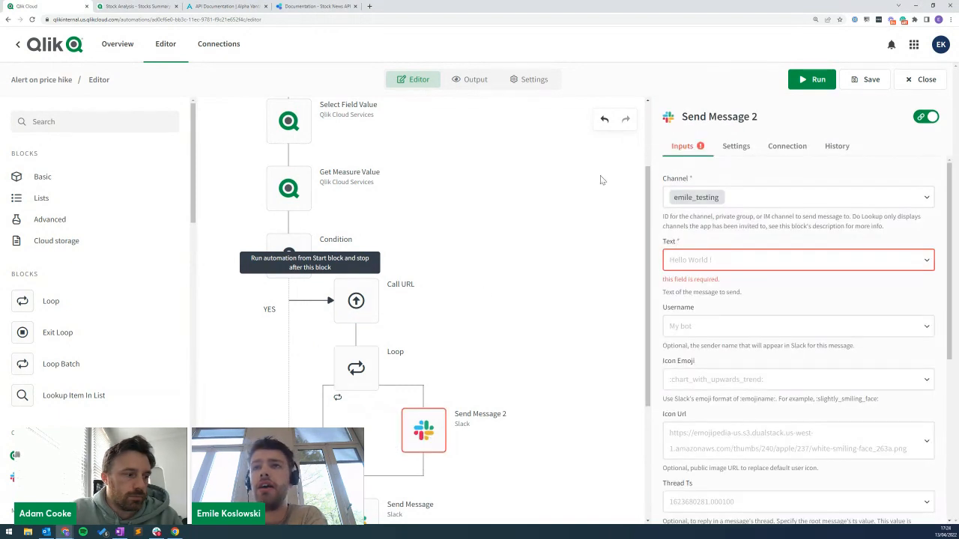
{"action": "left_click", "coordinate": [671, 266]}
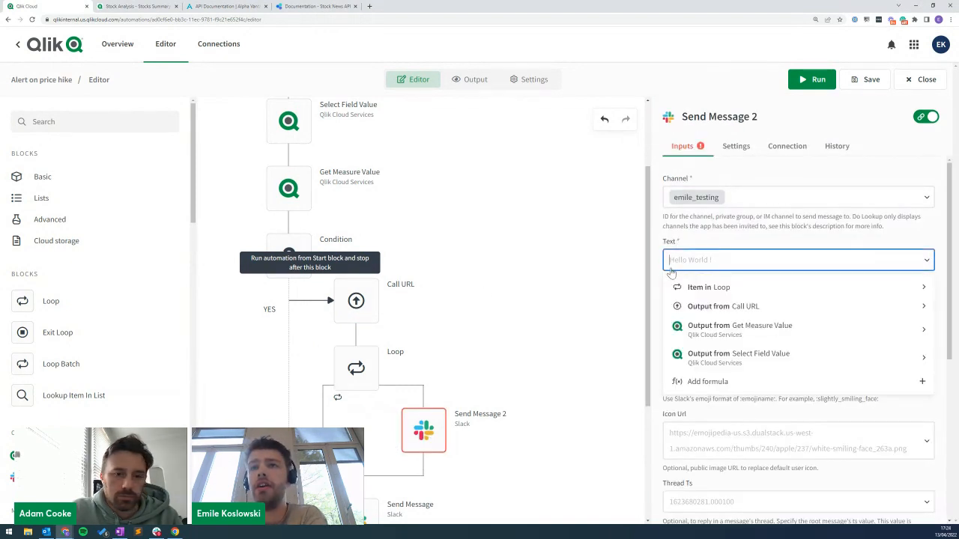
{"action": "left_click", "coordinate": [708, 290]}
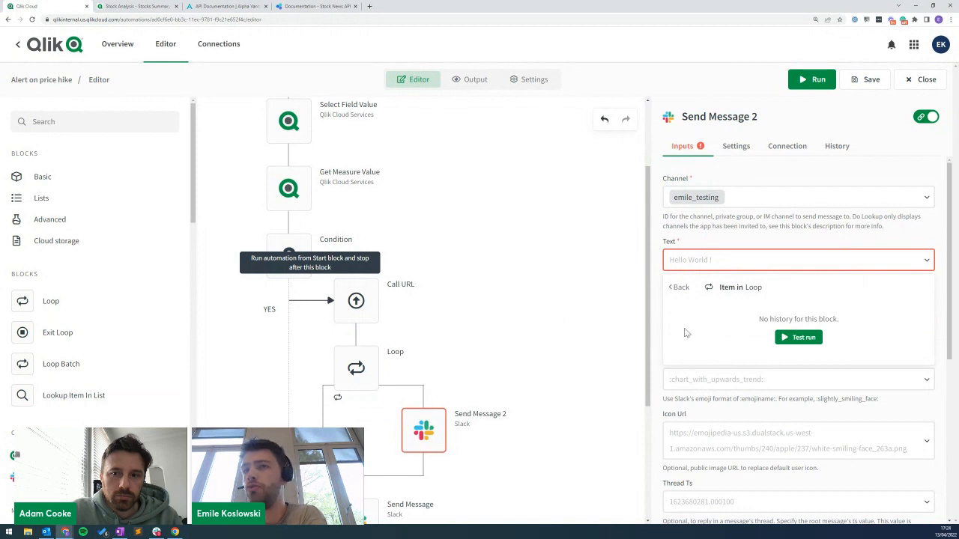
{"action": "left_click", "coordinate": [743, 295]}
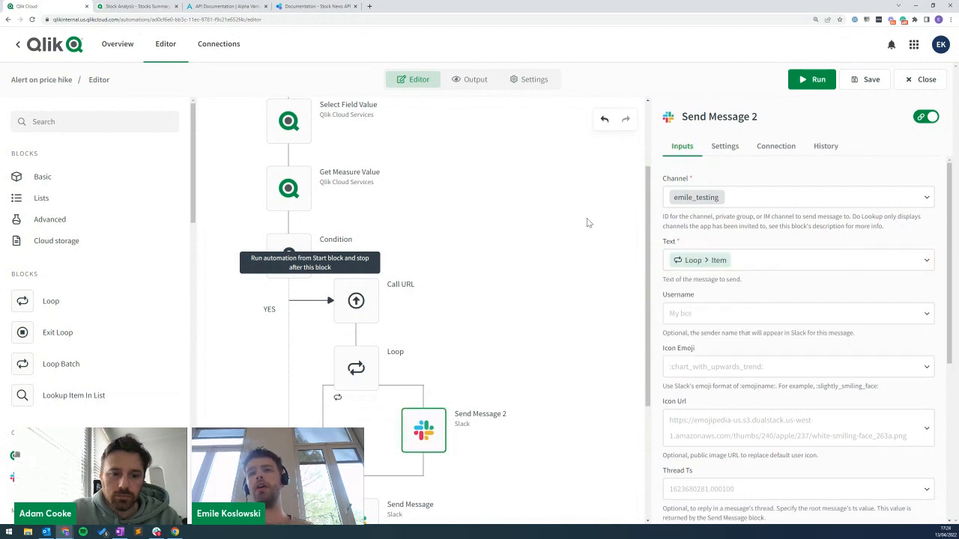
{"action": "left_click", "coordinate": [927, 118]}
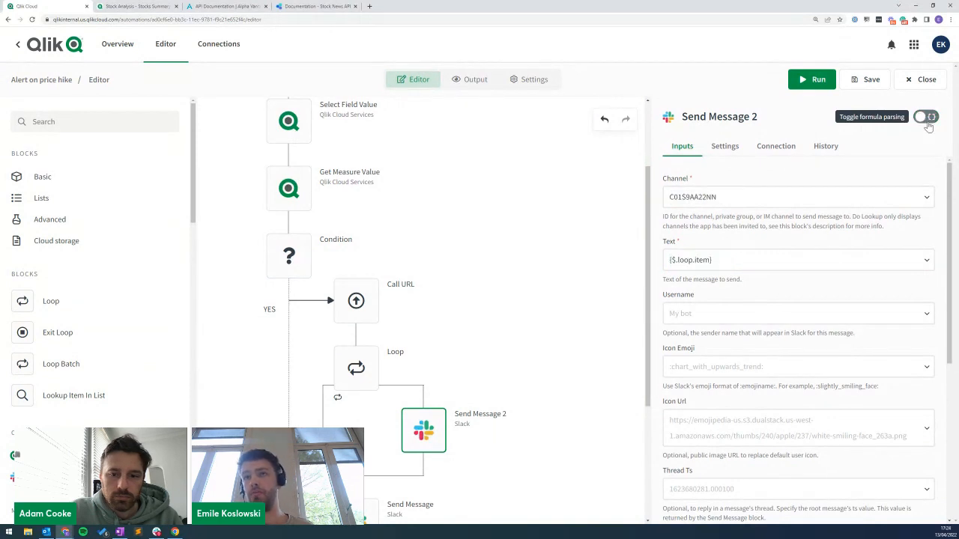
{"action": "left_click", "coordinate": [709, 267]}
{"action": "type", "text": ".news_url"}
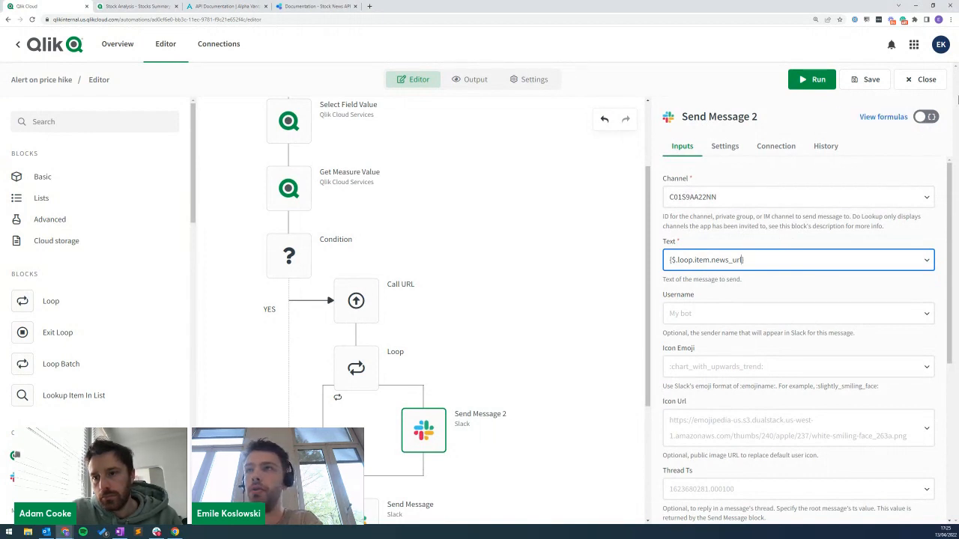
{"action": "left_click", "coordinate": [926, 117]}
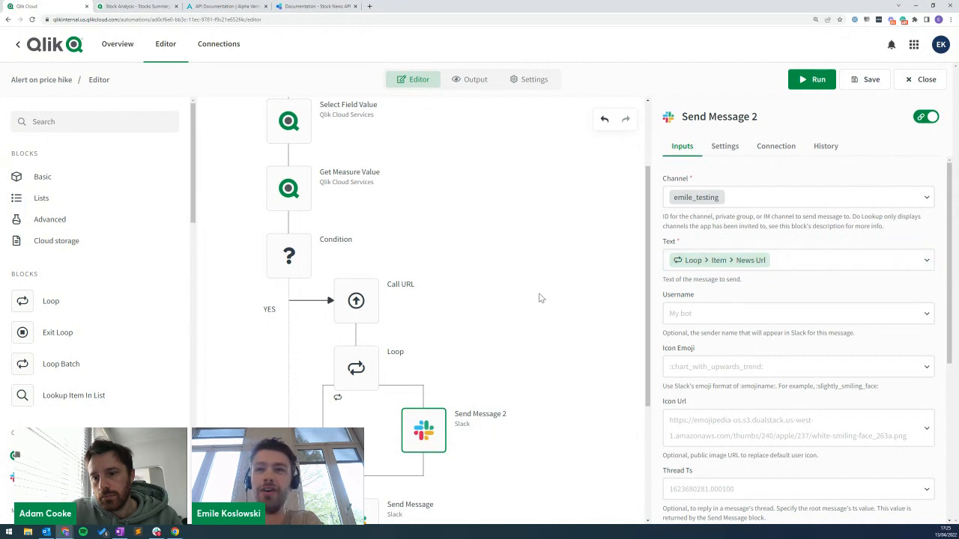
{"action": "scroll", "coordinate": [541, 302], "scroll_direction": "down", "scroll_amount": 3}
Move the price-rise Send Message to the top of the Condition's YES branch.
{"action": "left_click", "coordinate": [357, 419]}
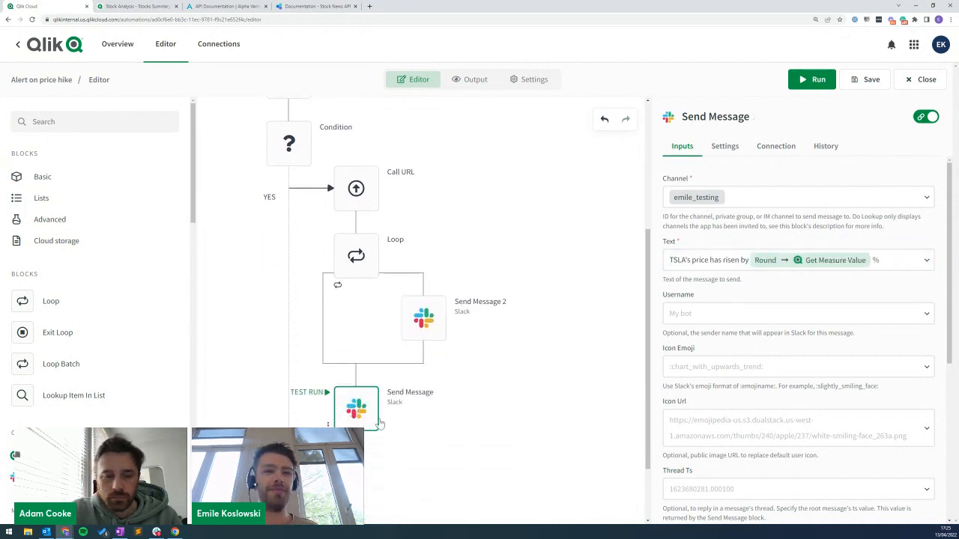
{"action": "left_click_drag", "start_coordinate": [359, 428], "coordinate": [509, 432]}
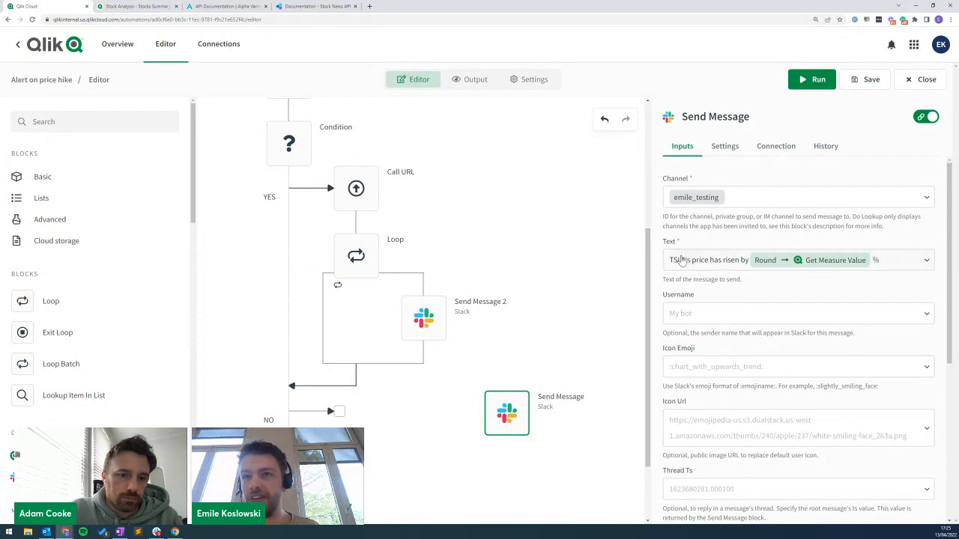
{"action": "left_click_drag", "start_coordinate": [506, 413], "coordinate": [364, 152]}
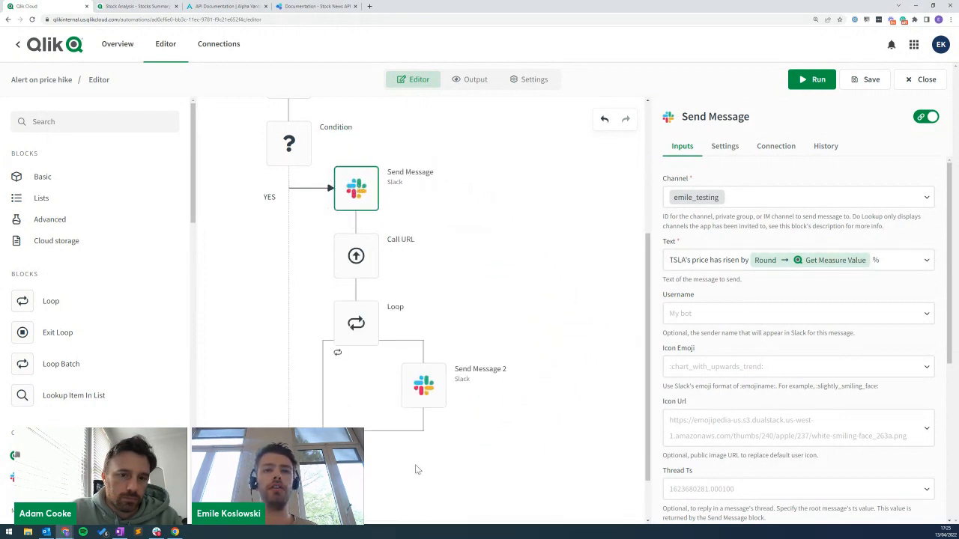
Run the automation and confirm Send Message 2 posted three news links to Slack.
{"action": "left_click", "coordinate": [421, 386]}
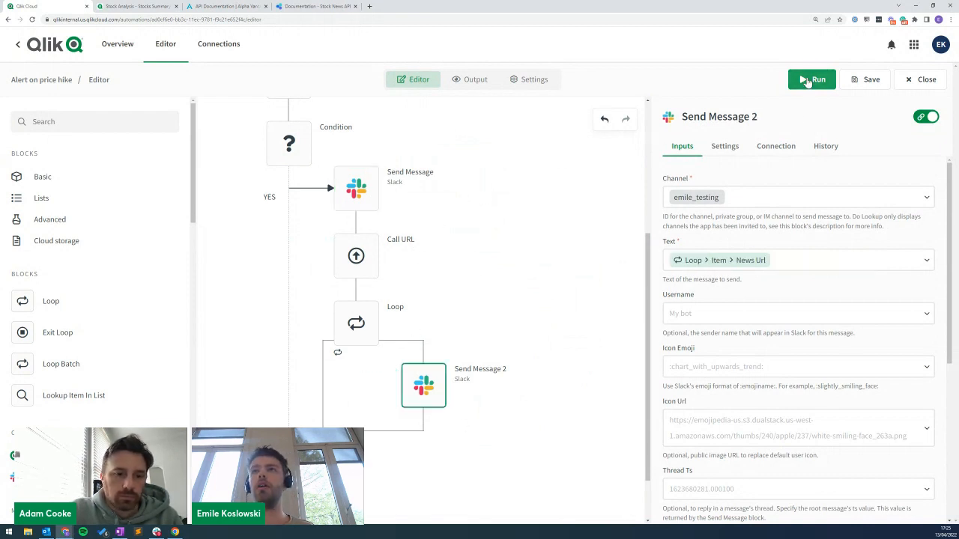
{"action": "left_click", "coordinate": [812, 79]}
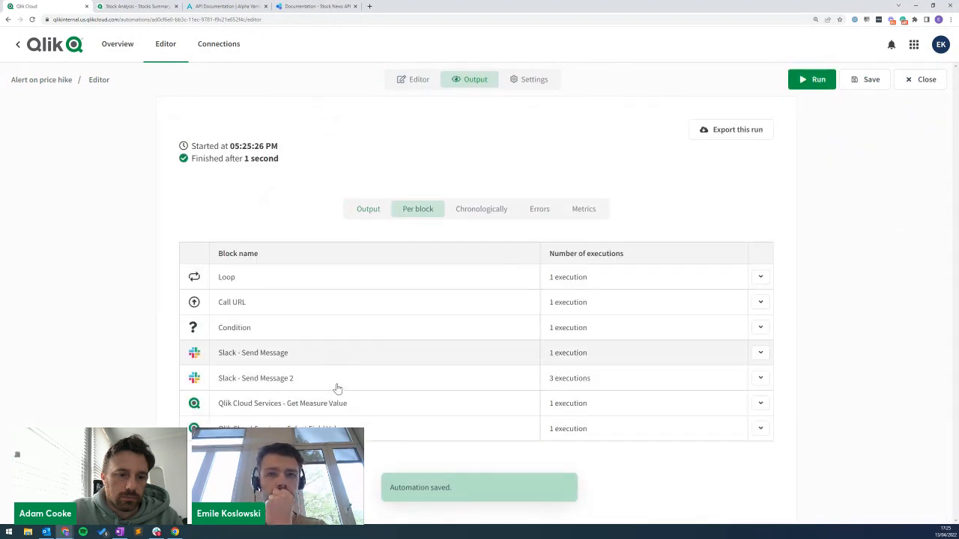
{"action": "left_click", "coordinate": [335, 378]}
{"action": "scroll", "coordinate": [332, 423], "scroll_direction": "down", "scroll_amount": 3}
{"action": "scroll", "coordinate": [306, 415], "scroll_direction": "down", "scroll_amount": 2}
{"action": "left_click", "coordinate": [156, 532]}
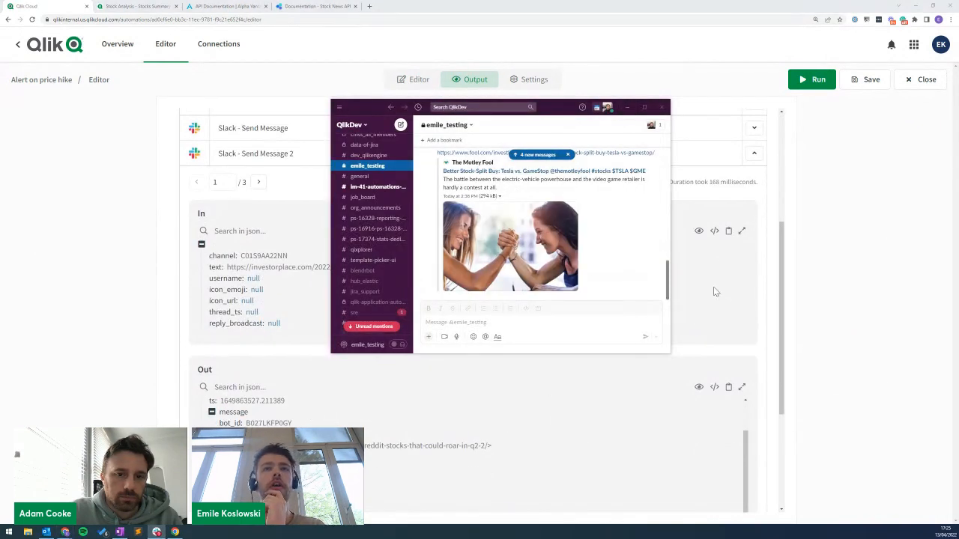
{"action": "left_click_drag", "start_coordinate": [669, 277], "coordinate": [667, 219]}
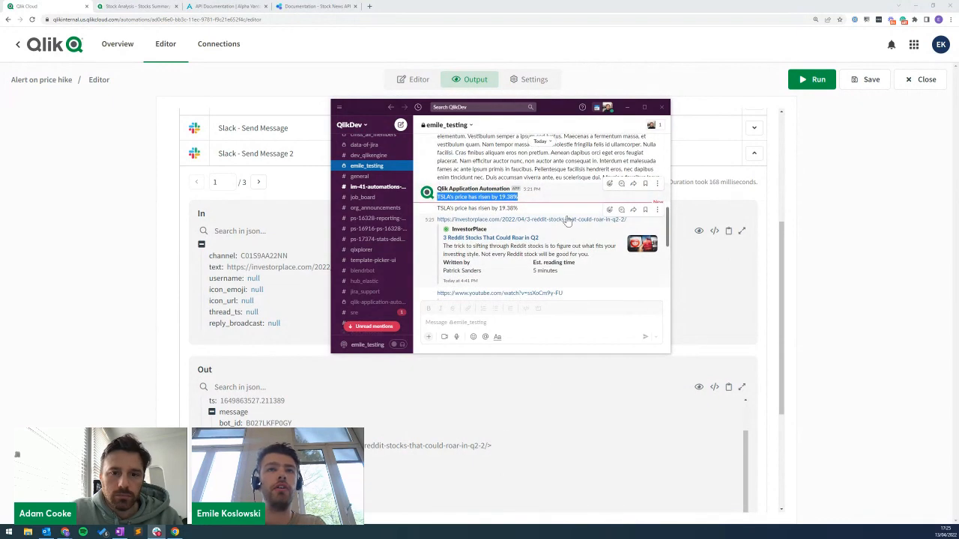
{"action": "mouse_move", "coordinate": [669, 216]}
{"action": "left_mouse_down"}
{"action": "mouse_move", "coordinate": [669, 259]}
{"action": "mouse_move", "coordinate": [672, 222]}
{"action": "left_mouse_up"}
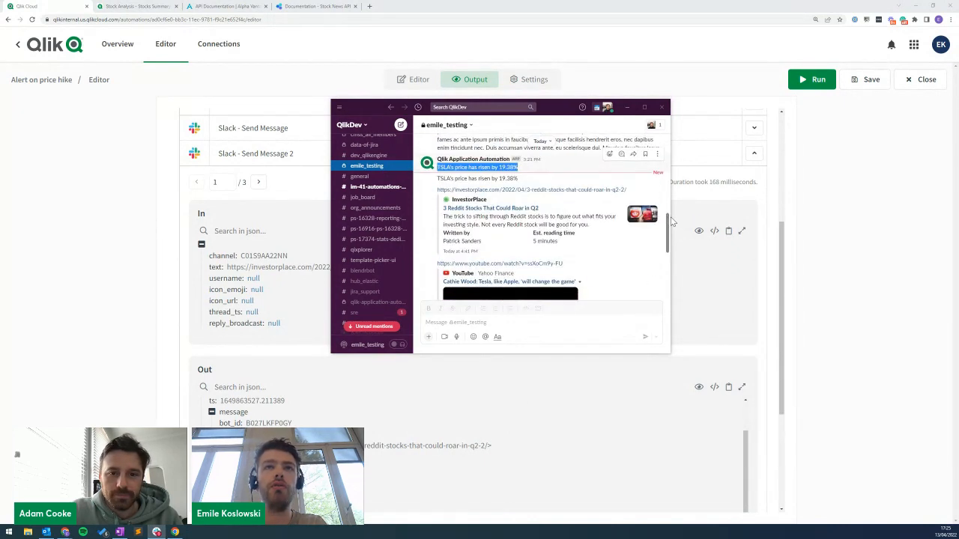
{"action": "left_click", "coordinate": [627, 107]}
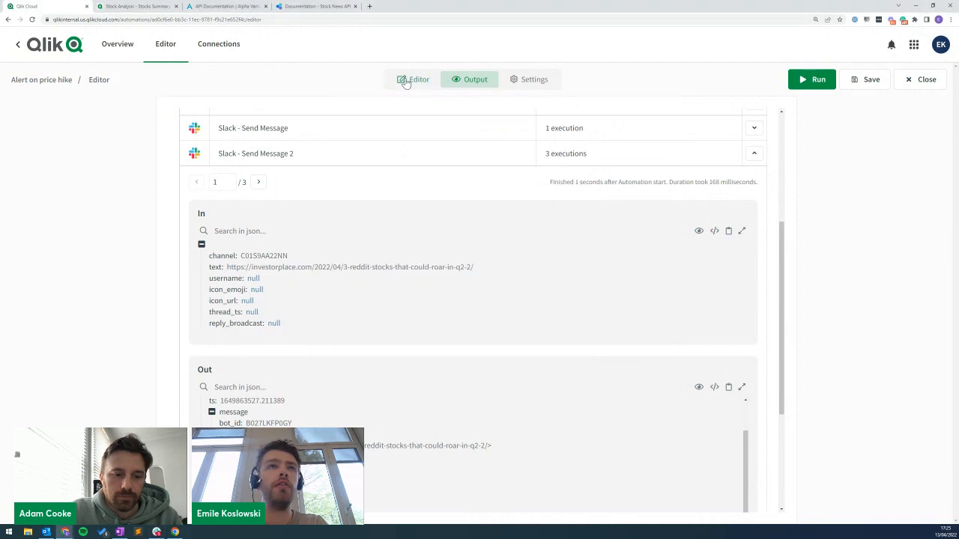
{"action": "left_click", "coordinate": [406, 81]}
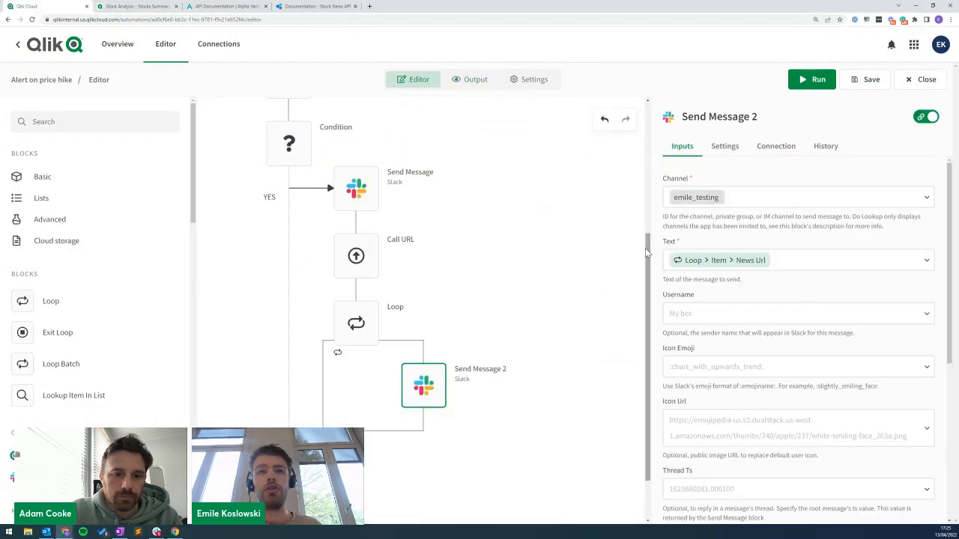
Clear the TSLA Symbol selection on the Stocks Summary sheet, then return to the flow.
{"action": "scroll", "coordinate": [496, 327], "scroll_direction": "up", "scroll_amount": 2}
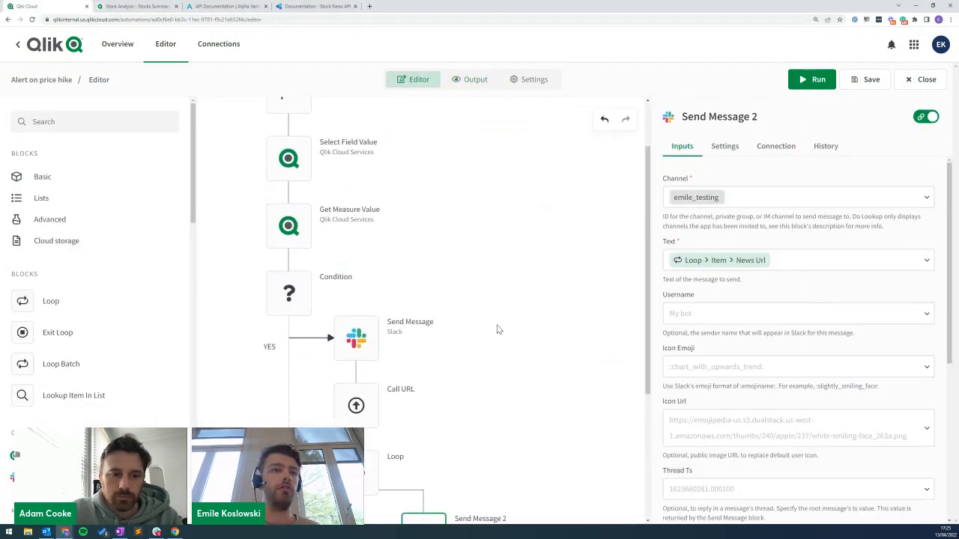
{"action": "scroll", "coordinate": [503, 252], "scroll_direction": "up", "scroll_amount": 1}
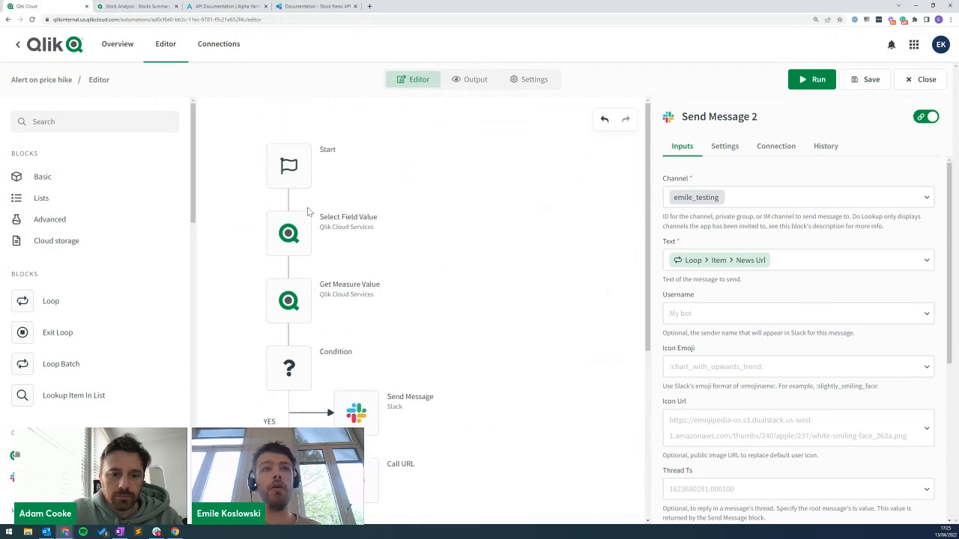
{"action": "left_click", "coordinate": [290, 234]}
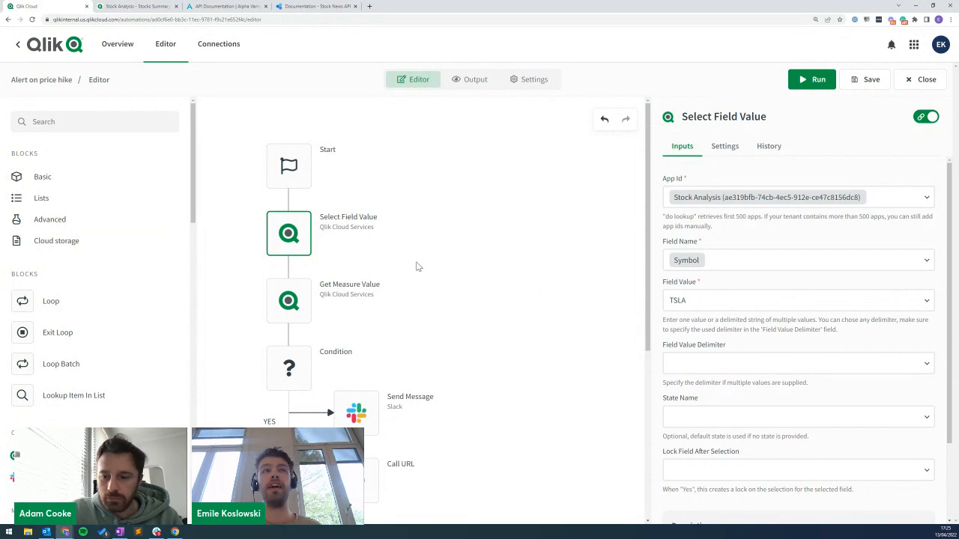
{"action": "key", "text": "ctrl+Tab"}
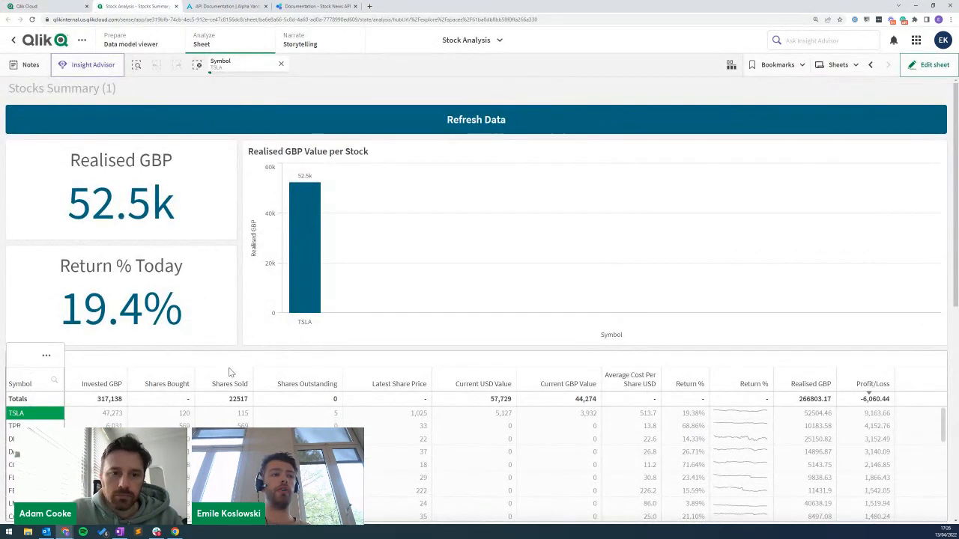
{"action": "left_click", "coordinate": [282, 65]}
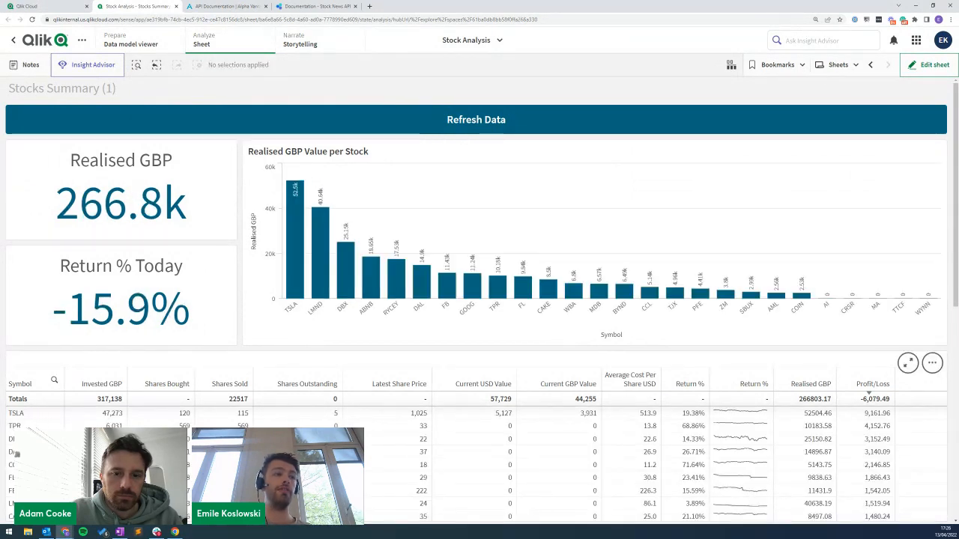
{"action": "key", "text": "ctrl+shift+Tab"}
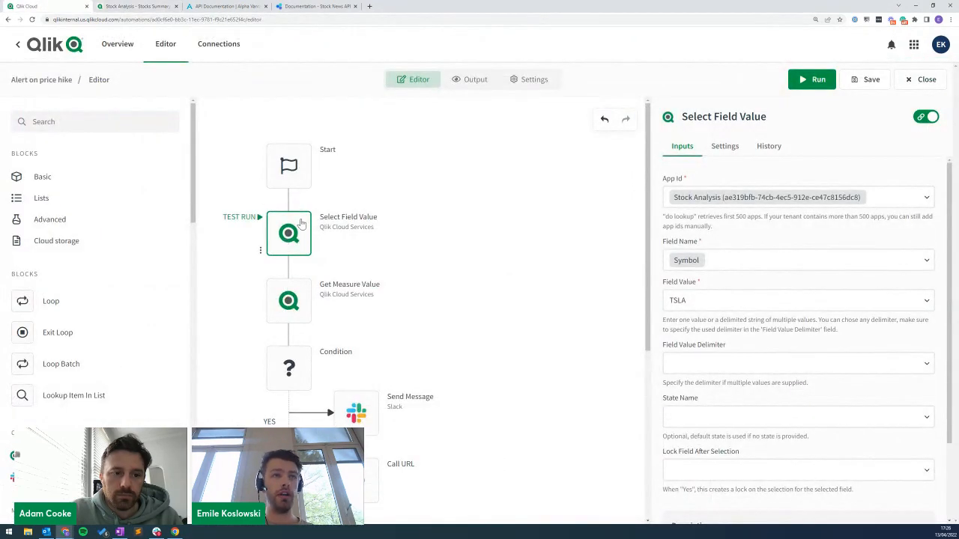
{"action": "scroll", "coordinate": [339, 248], "scroll_direction": "down", "scroll_amount": 1}
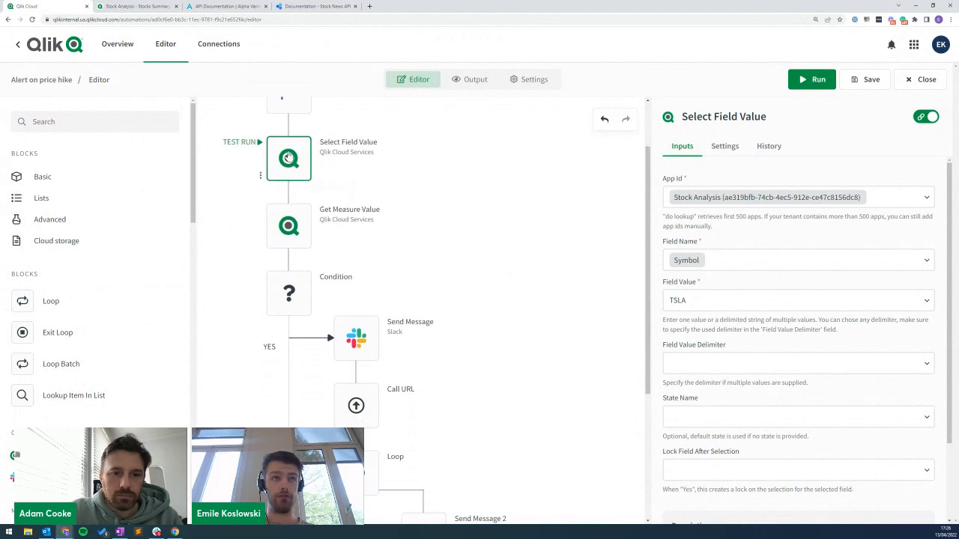
{"action": "left_click_drag", "start_coordinate": [292, 167], "coordinate": [410, 211]}
{"action": "left_click", "coordinate": [64, 123]}
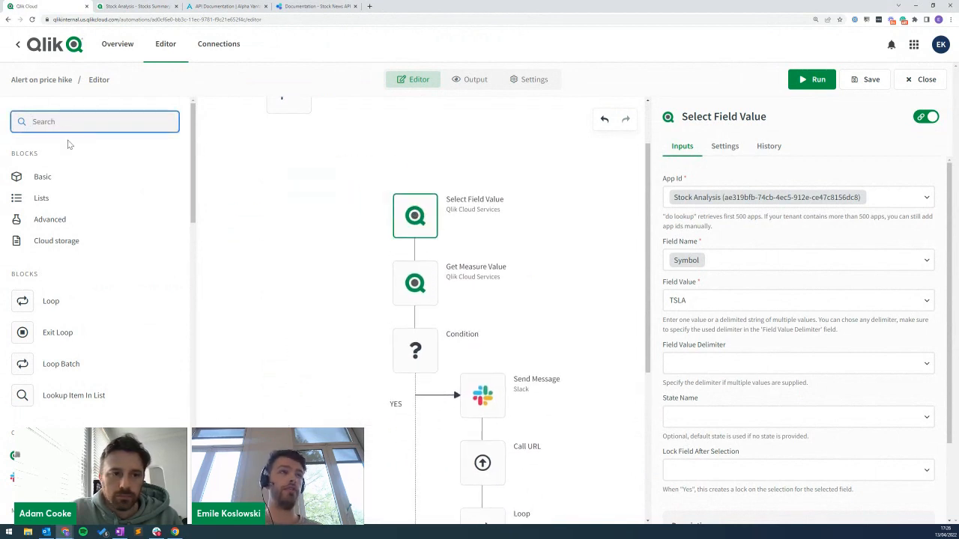
Add a List Values Of Field block for the Stock Analysis app's Symbol field.
{"action": "left_click", "coordinate": [75, 455]}
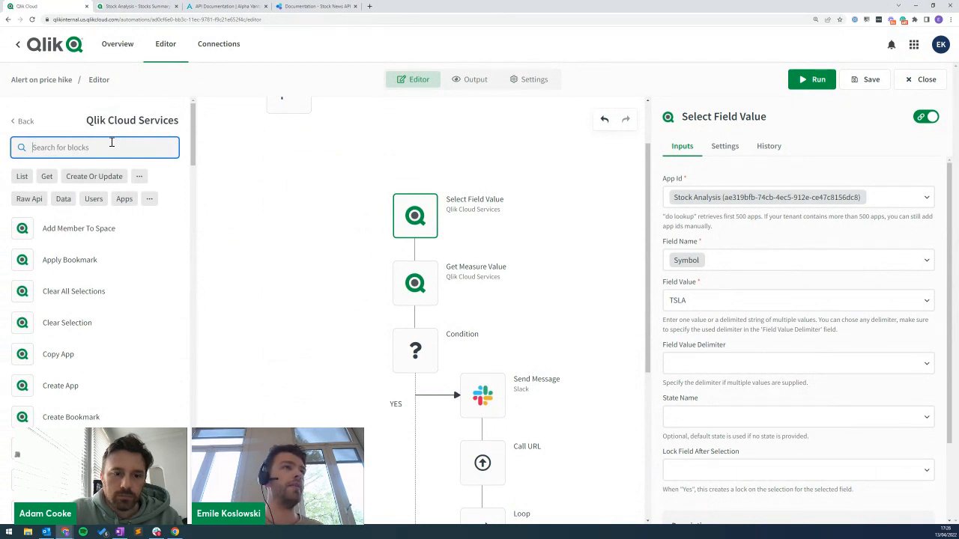
{"action": "type", "text": "list values"}
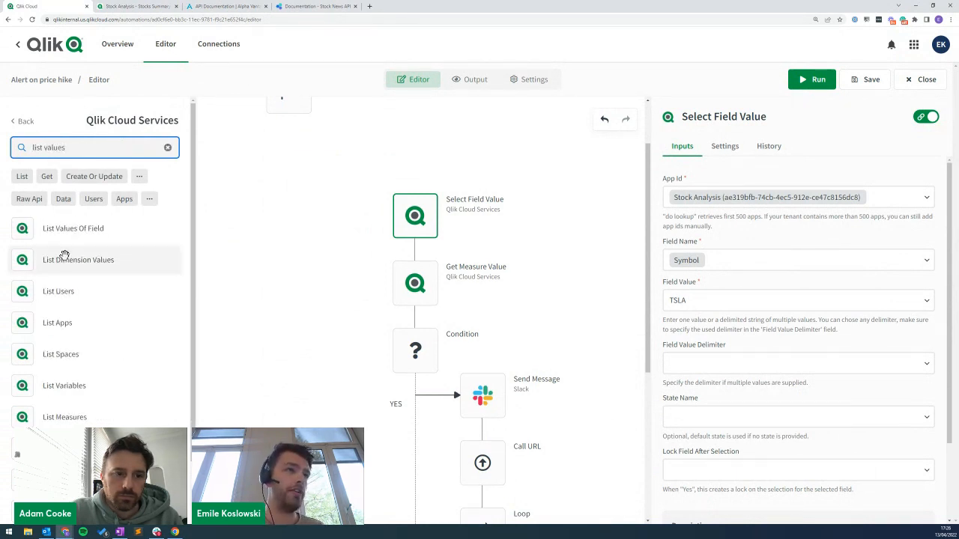
{"action": "left_click_drag", "start_coordinate": [73, 229], "coordinate": [247, 153]}
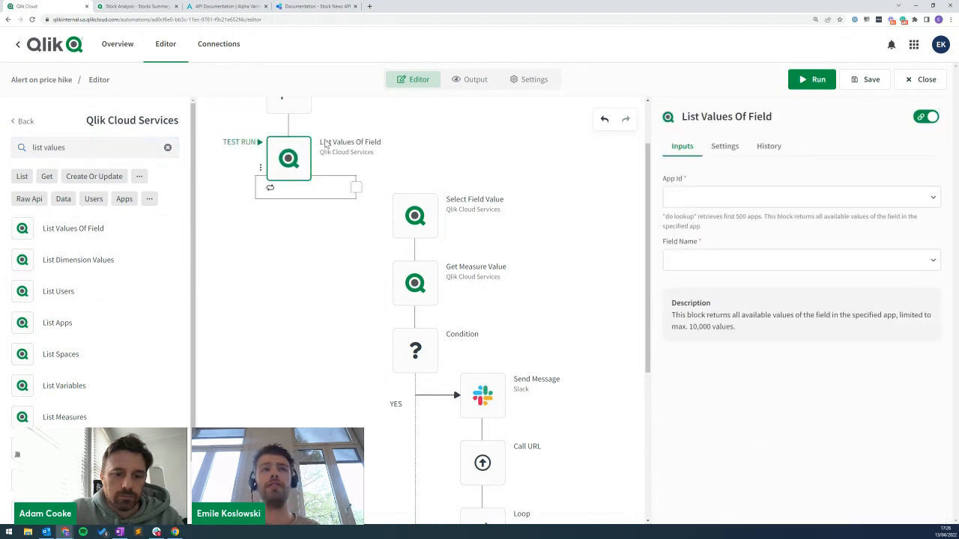
{"action": "left_click", "coordinate": [693, 197]}
{"action": "left_click", "coordinate": [706, 226]}
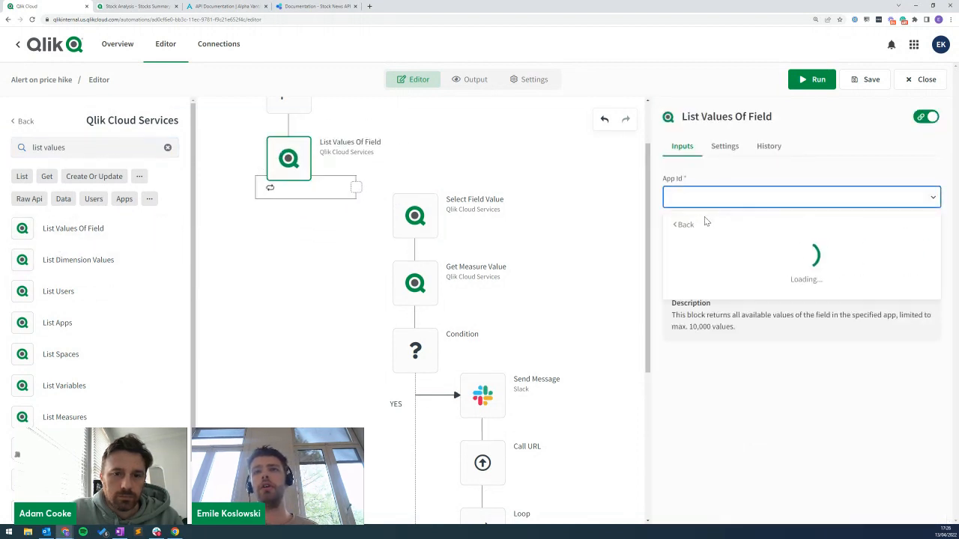
{"action": "type", "text": "stock"}
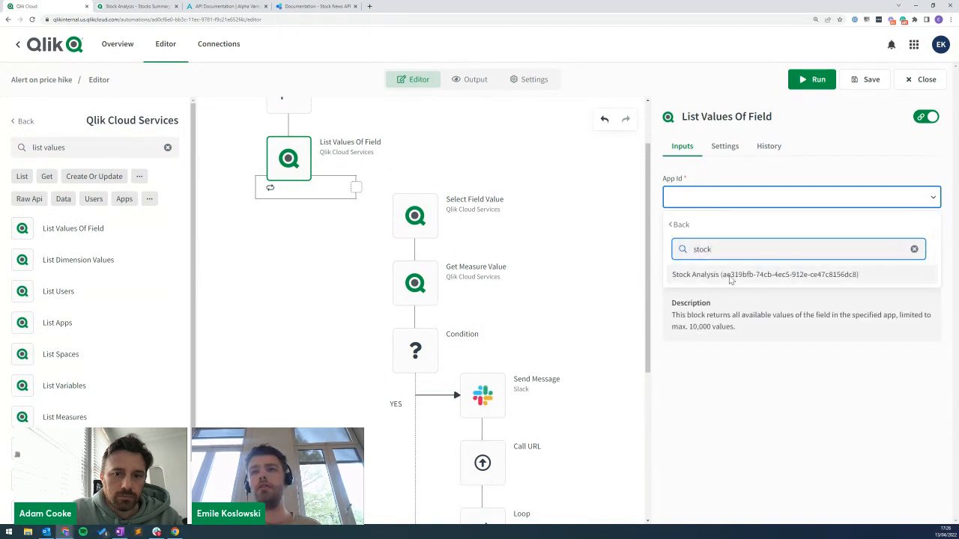
{"action": "left_click", "coordinate": [675, 275]}
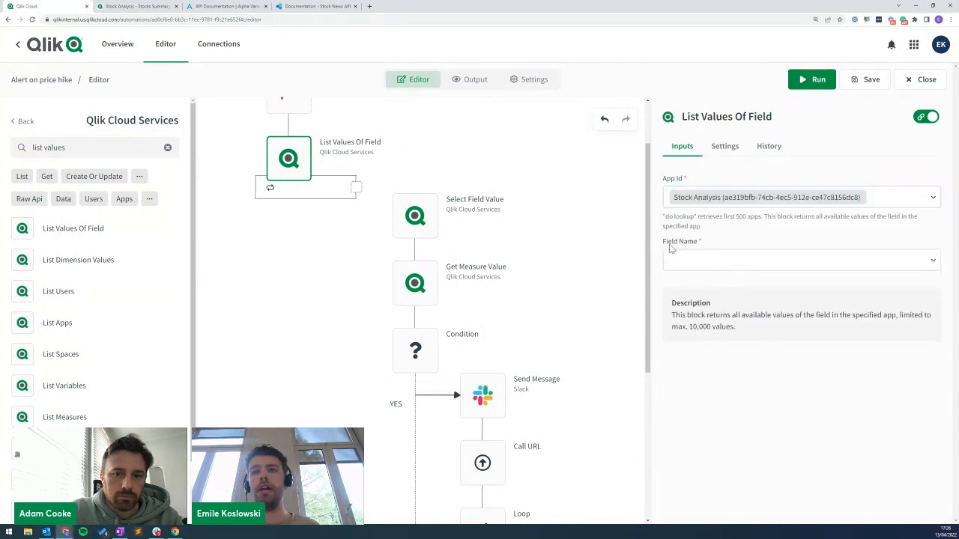
{"action": "left_click", "coordinate": [693, 260]}
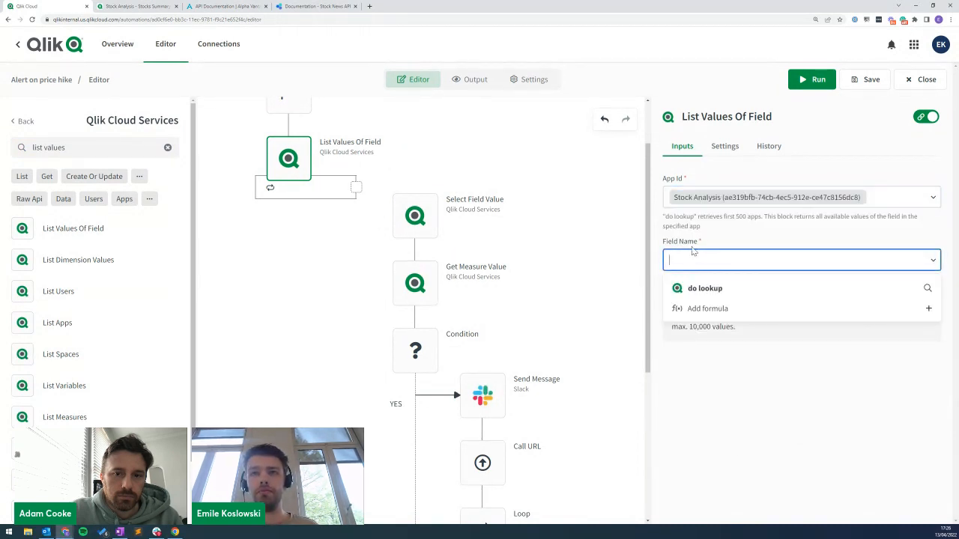
{"action": "left_click", "coordinate": [717, 294]}
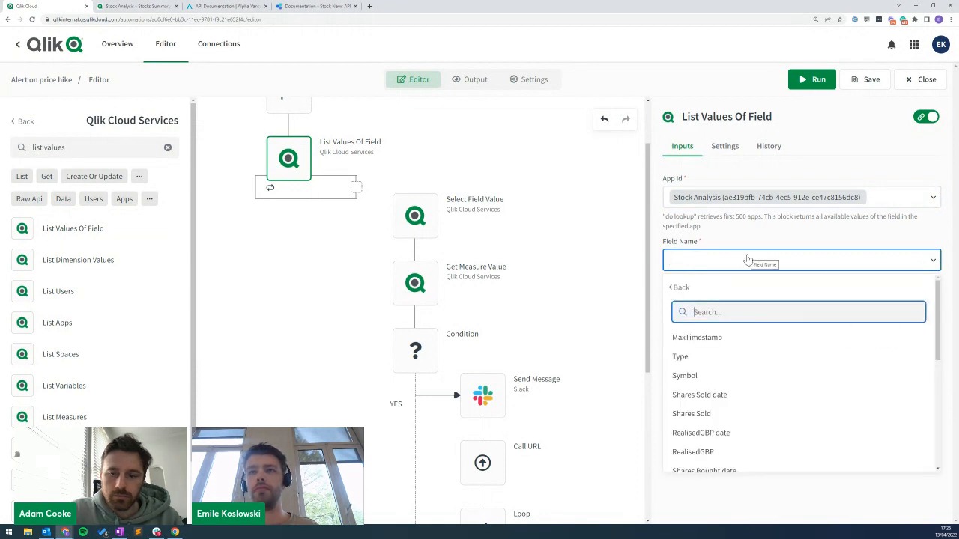
{"action": "left_click", "coordinate": [684, 375]}
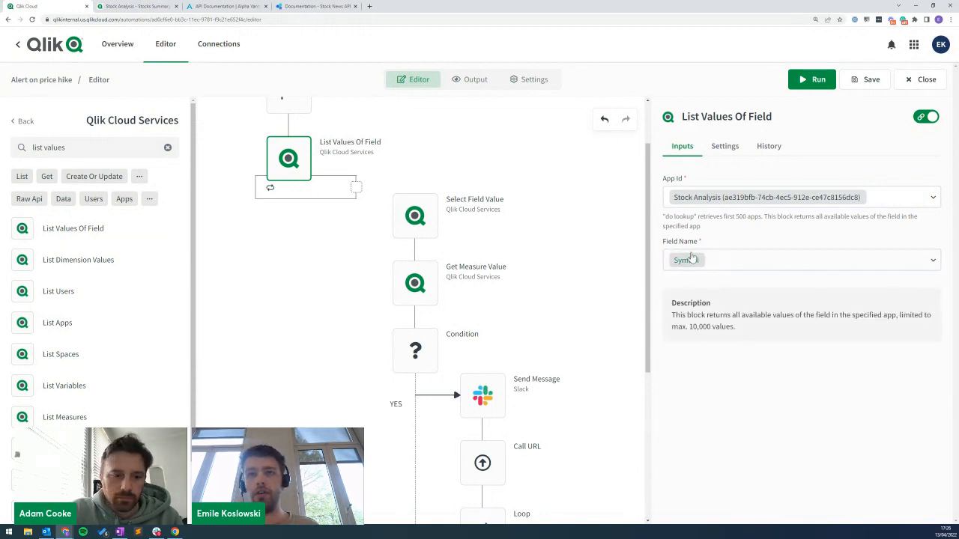
Nest Select Field Value inside the loop, replacing TSLA with Item > Q Text.
{"action": "left_click_drag", "start_coordinate": [424, 216], "coordinate": [371, 187]}
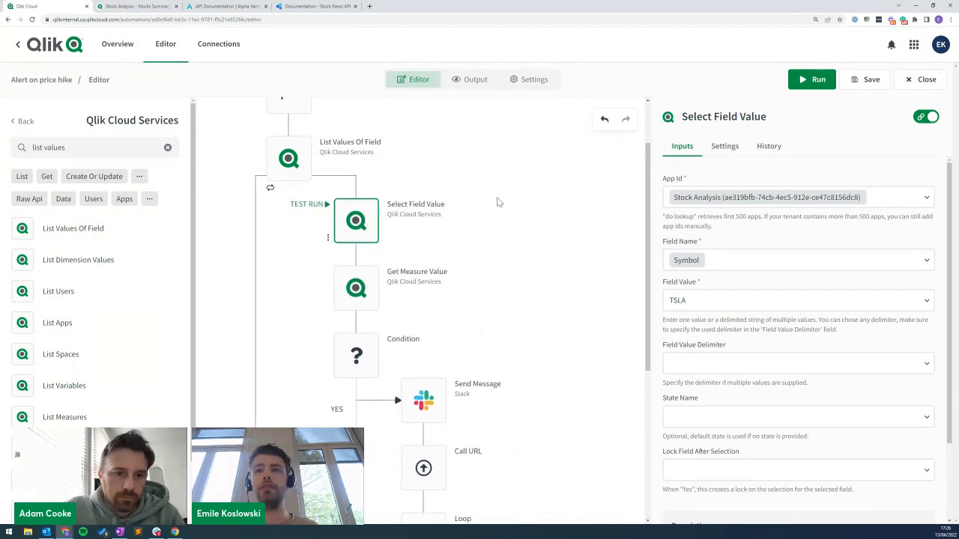
{"action": "left_click_drag", "start_coordinate": [707, 302], "coordinate": [628, 297]}
{"action": "key", "text": "BackSpace"}
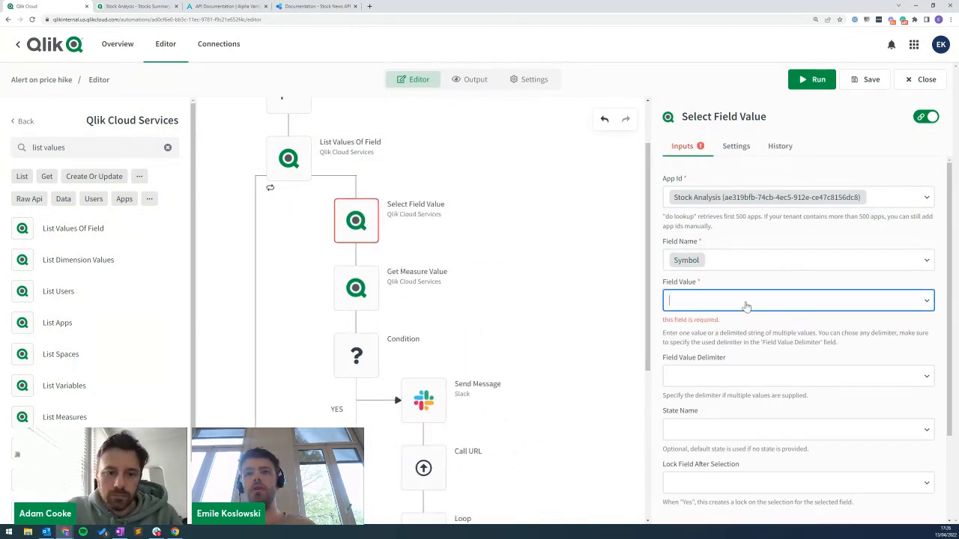
{"action": "left_click", "coordinate": [714, 303]}
{"action": "left_click", "coordinate": [725, 350]}
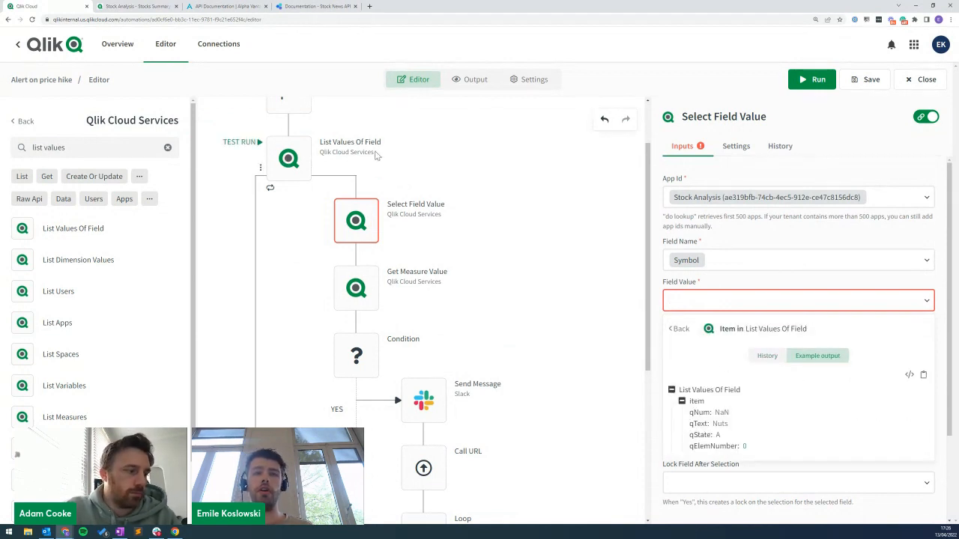
{"action": "left_click", "coordinate": [698, 425]}
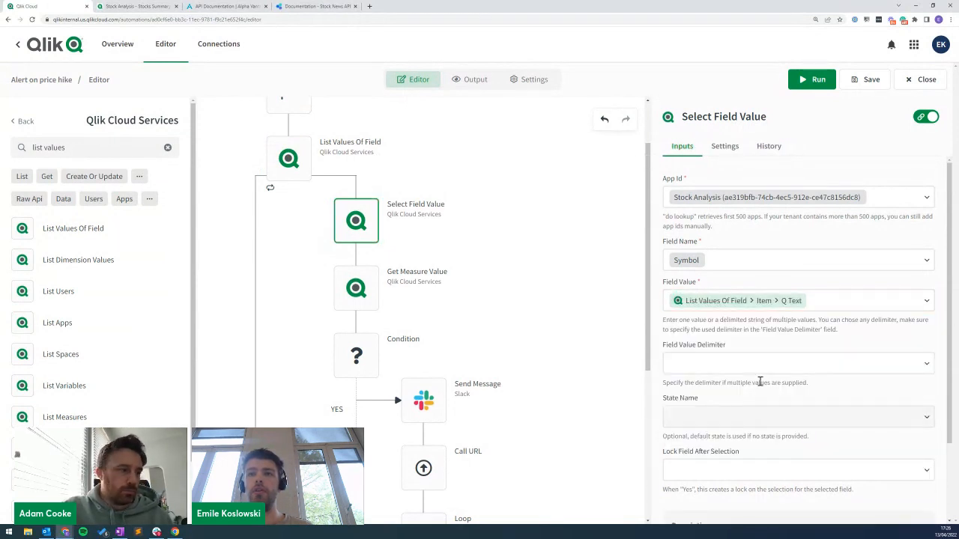
{"action": "left_click", "coordinate": [356, 289]}
{"action": "scroll", "coordinate": [411, 291], "scroll_direction": "down", "scroll_amount": 1}
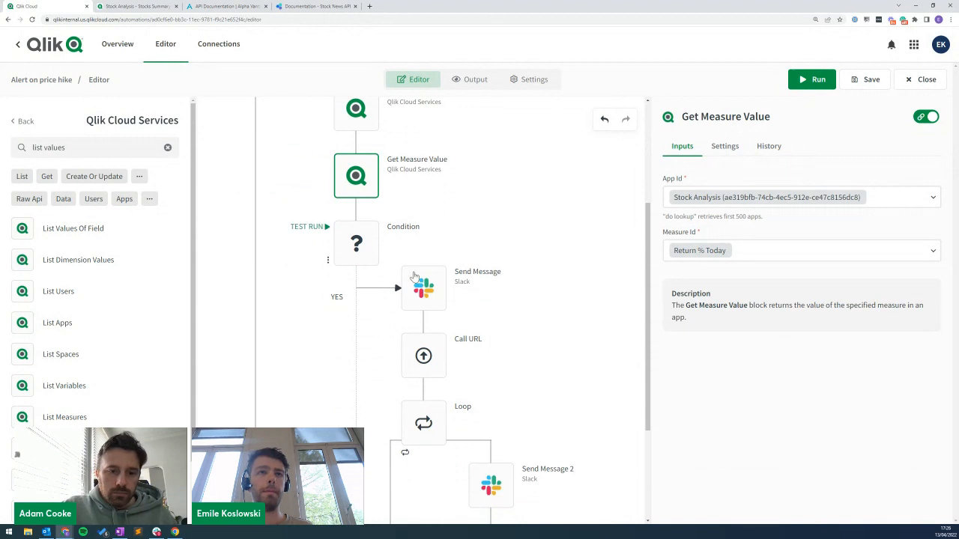
Replace TSLA in the Send Message text with the List Values Of Field item's Q Text.
{"action": "left_click", "coordinate": [420, 279]}
{"action": "left_click", "coordinate": [359, 121]}
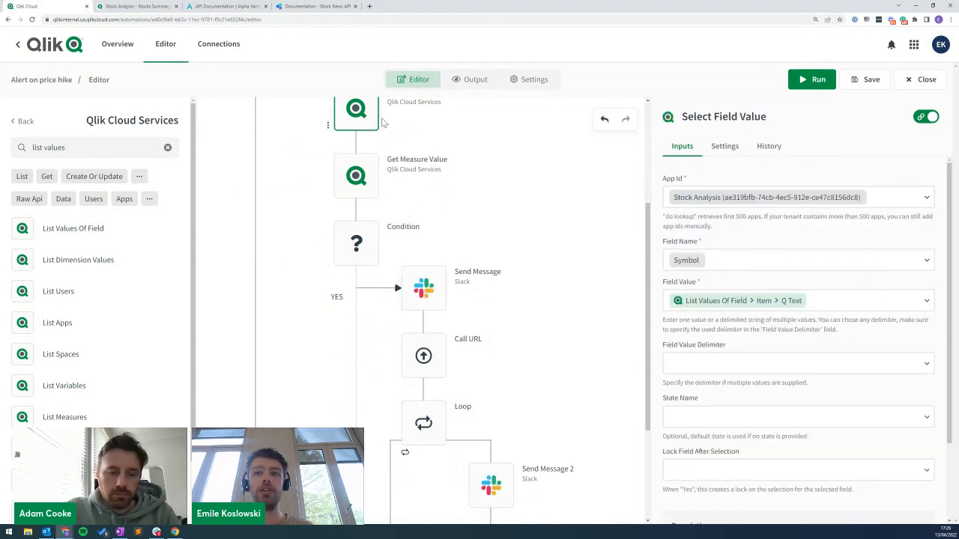
{"action": "left_click", "coordinate": [423, 283]}
{"action": "left_click_drag", "start_coordinate": [684, 260], "coordinate": [654, 260]}
{"action": "key", "text": "BackSpace"}
{"action": "left_click", "coordinate": [669, 263]}
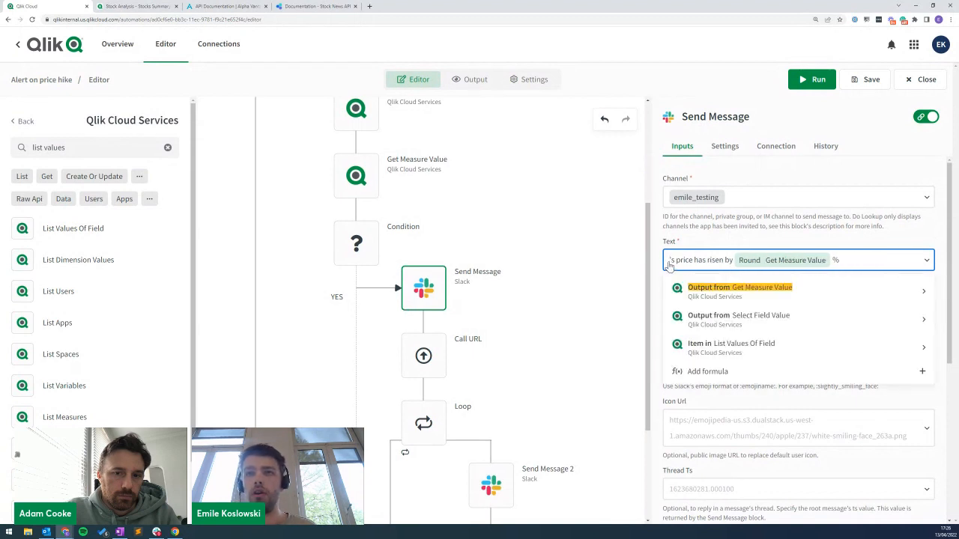
{"action": "left_click", "coordinate": [724, 352]}
{"action": "left_click", "coordinate": [704, 384]}
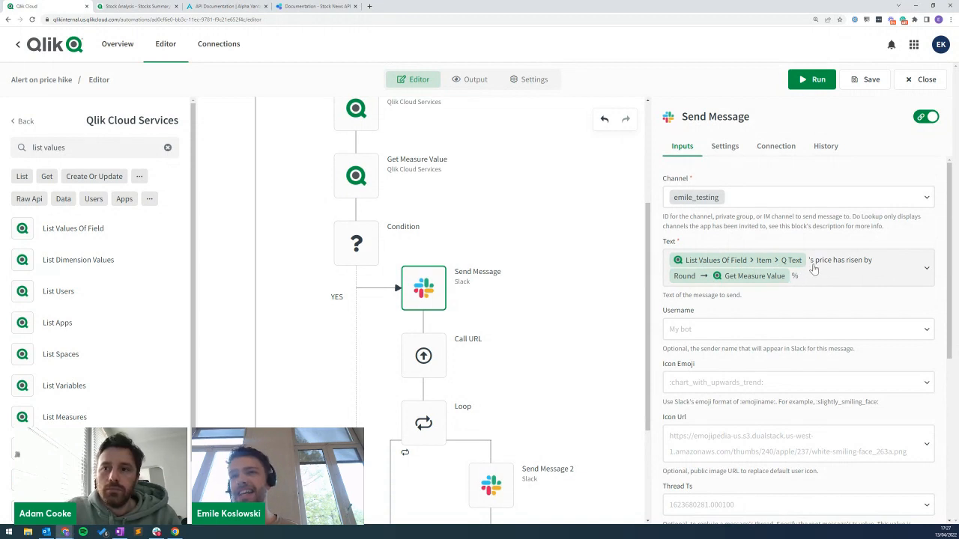
{"action": "left_click", "coordinate": [923, 120]}
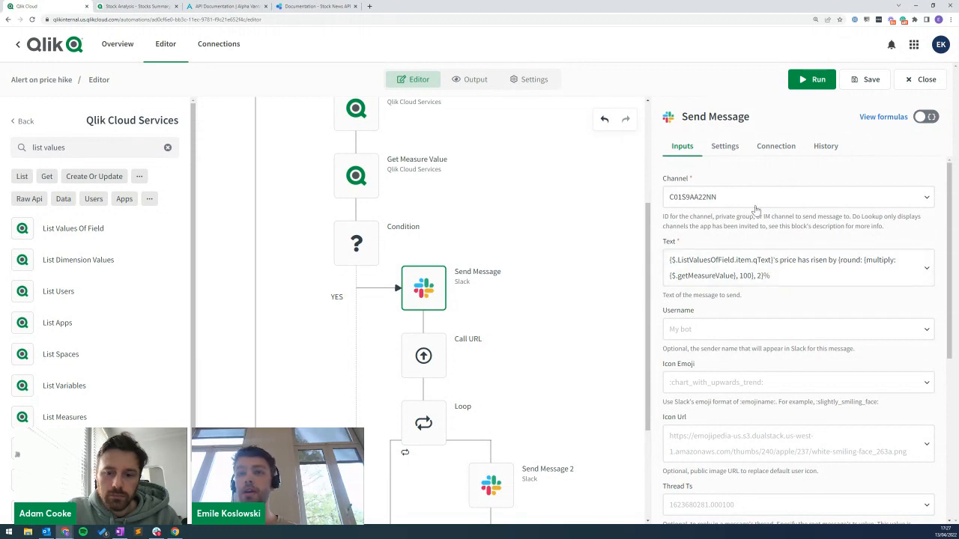
{"action": "left_click", "coordinate": [926, 117]}
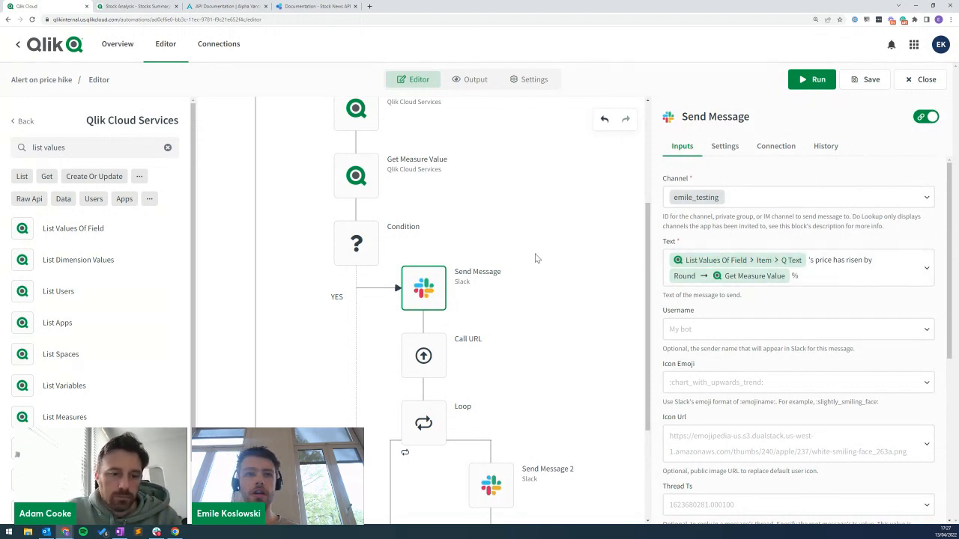
{"action": "scroll", "coordinate": [543, 247], "scroll_direction": "down", "scroll_amount": 1}
Set Call URL's tickers parameter to the loop item's Q Text.
{"action": "left_click", "coordinate": [431, 282]}
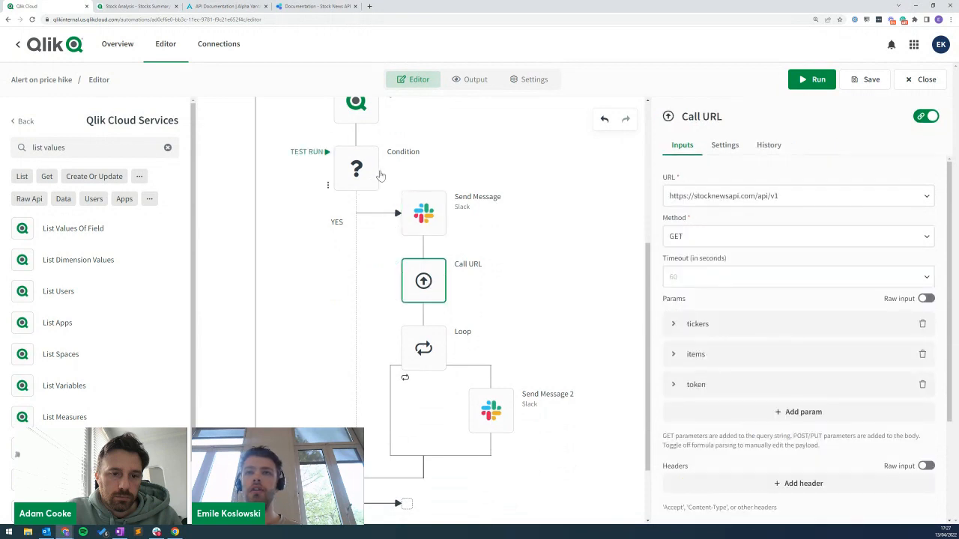
{"action": "left_click", "coordinate": [689, 325]}
{"action": "left_click", "coordinate": [688, 405]}
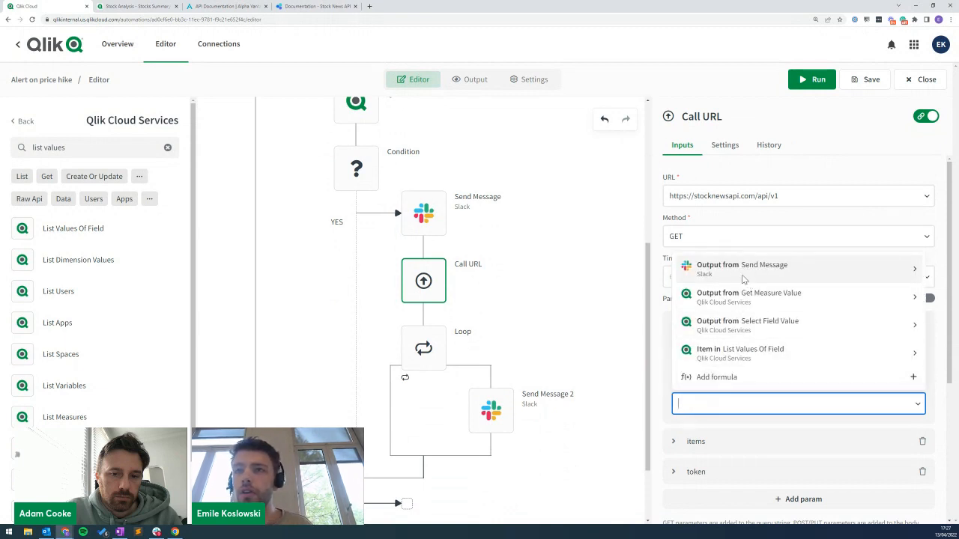
{"action": "left_click", "coordinate": [731, 349]}
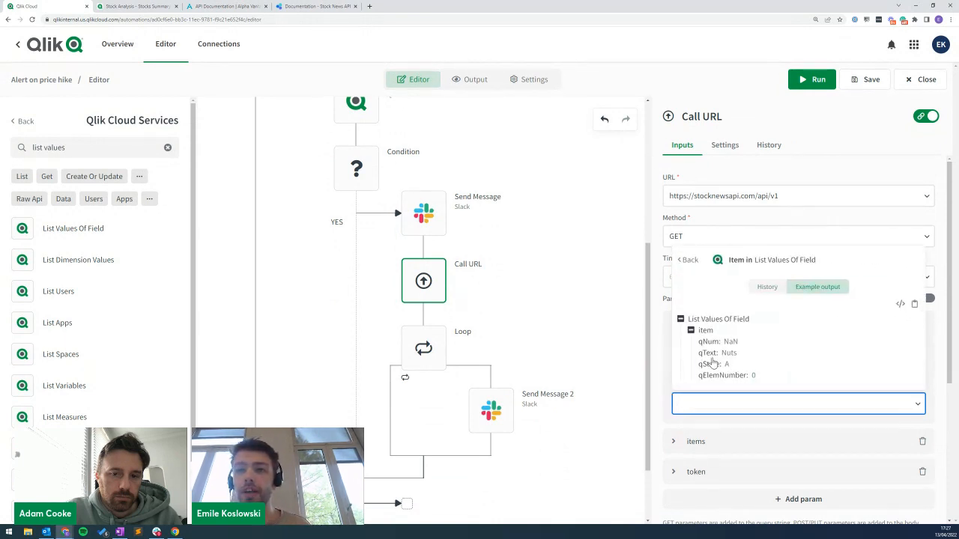
{"action": "left_click", "coordinate": [709, 356]}
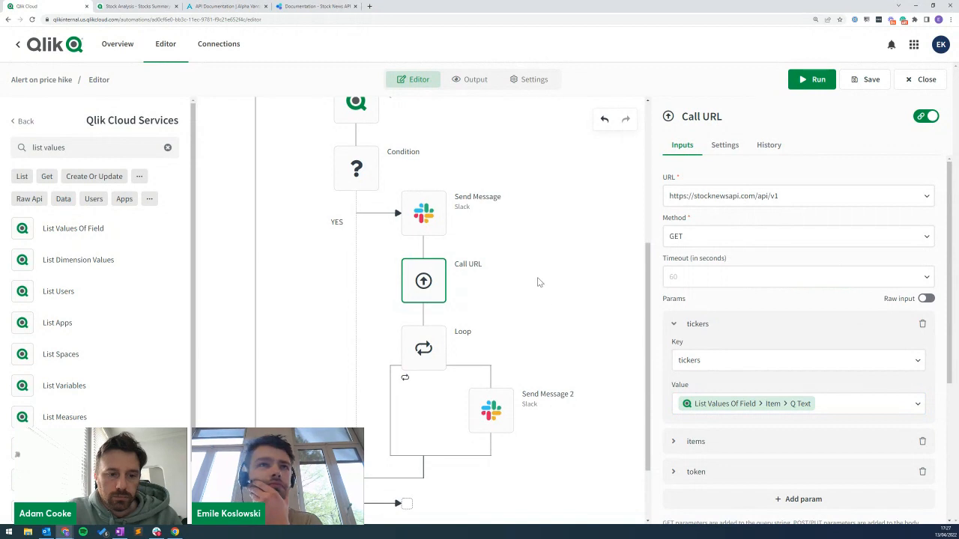
Review the Send Message, Loop and Send Message 2 blocks, then save and run.
{"action": "left_click", "coordinate": [433, 228]}
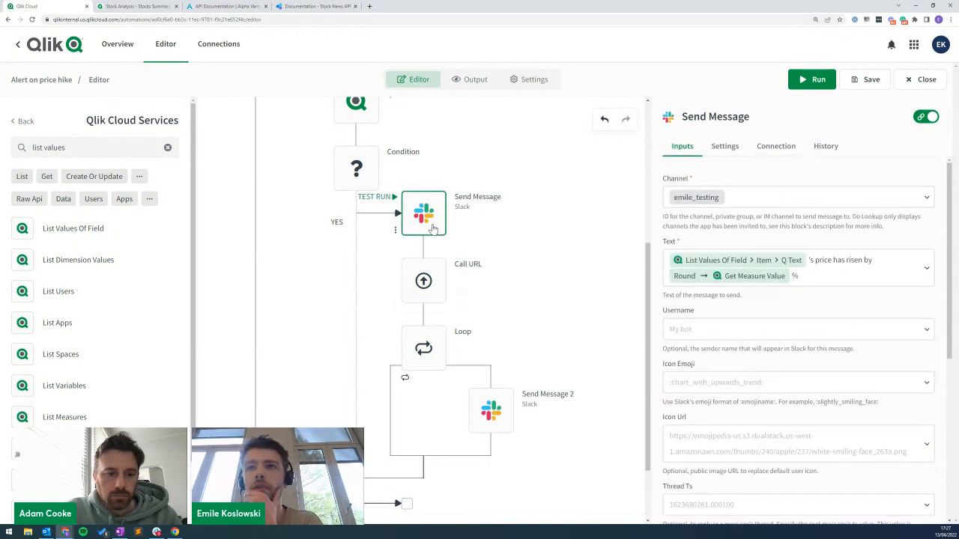
{"action": "left_click", "coordinate": [425, 350]}
{"action": "left_click", "coordinate": [487, 410]}
{"action": "scroll", "coordinate": [554, 279], "scroll_direction": "down", "scroll_amount": 1}
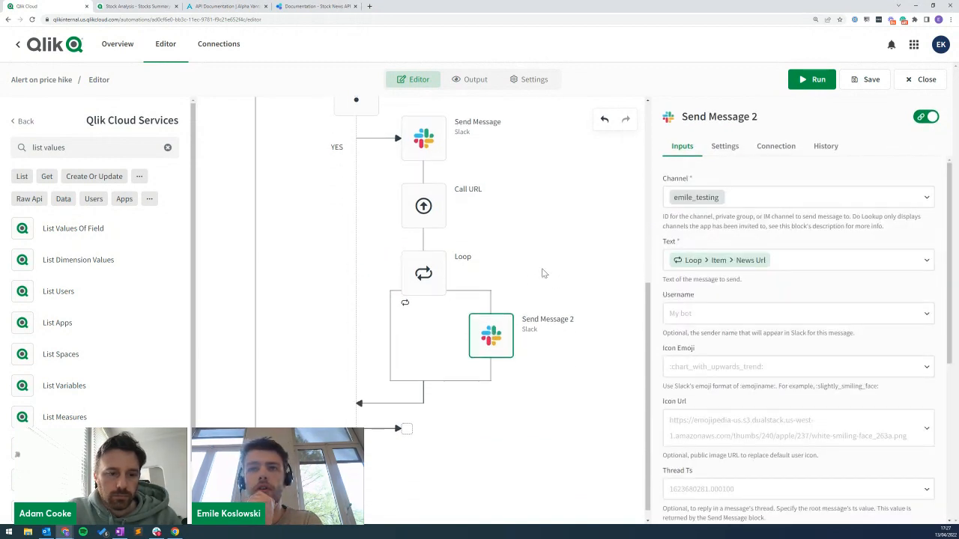
{"action": "scroll", "coordinate": [557, 251], "scroll_direction": "up", "scroll_amount": 1}
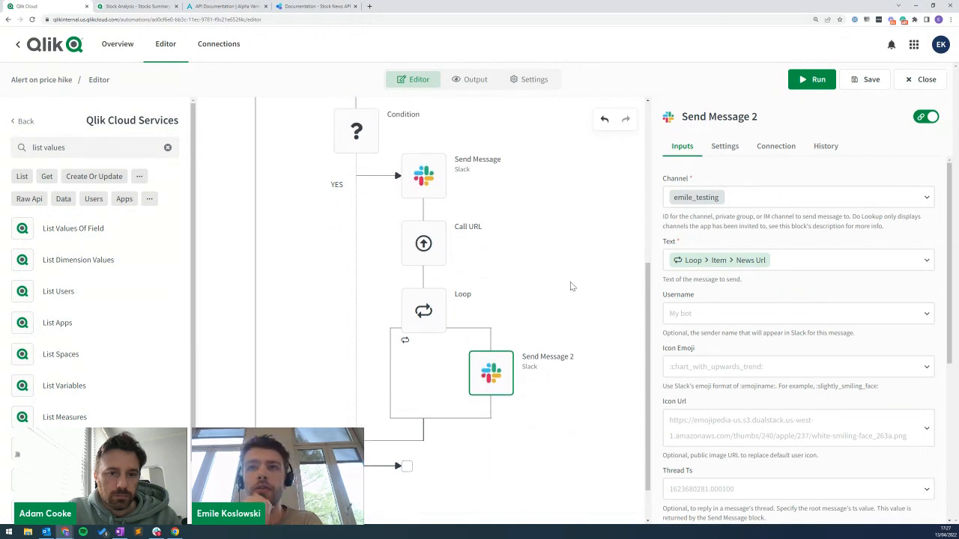
{"action": "scroll", "coordinate": [567, 287], "scroll_direction": "up", "scroll_amount": 1}
{"action": "left_click", "coordinate": [424, 318]}
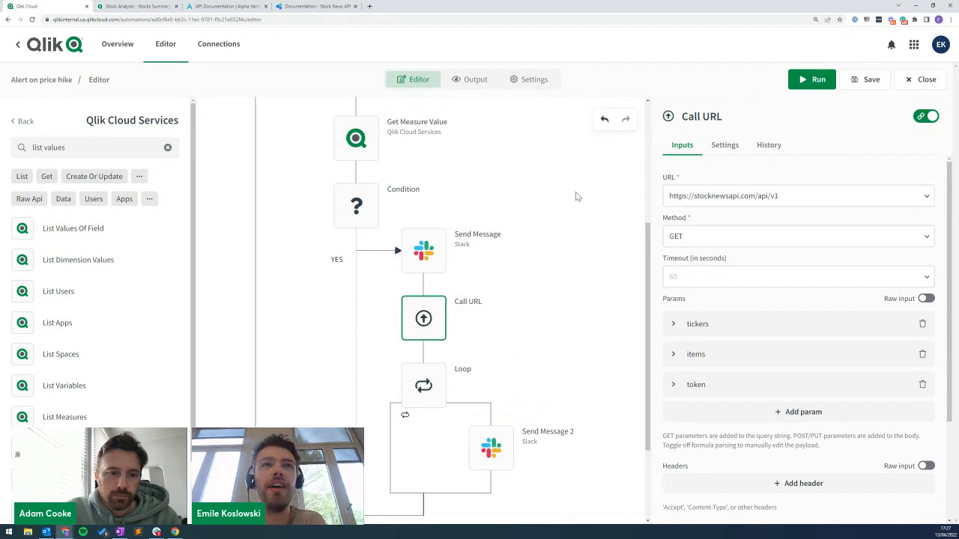
{"action": "scroll", "coordinate": [367, 160], "scroll_direction": "up", "scroll_amount": 3}
{"action": "left_click", "coordinate": [821, 86]}
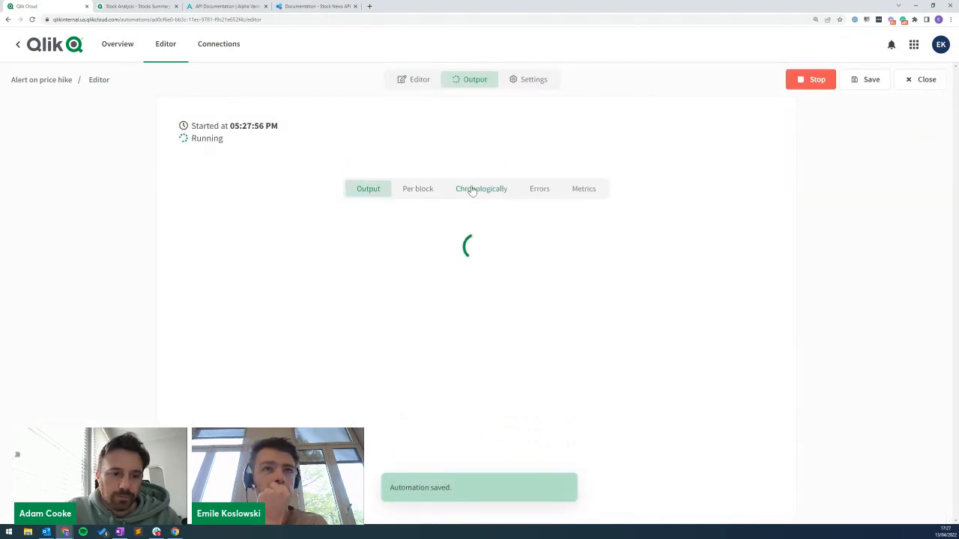
Check the newest price-alert messages in Slack.
{"action": "left_click", "coordinate": [157, 532]}
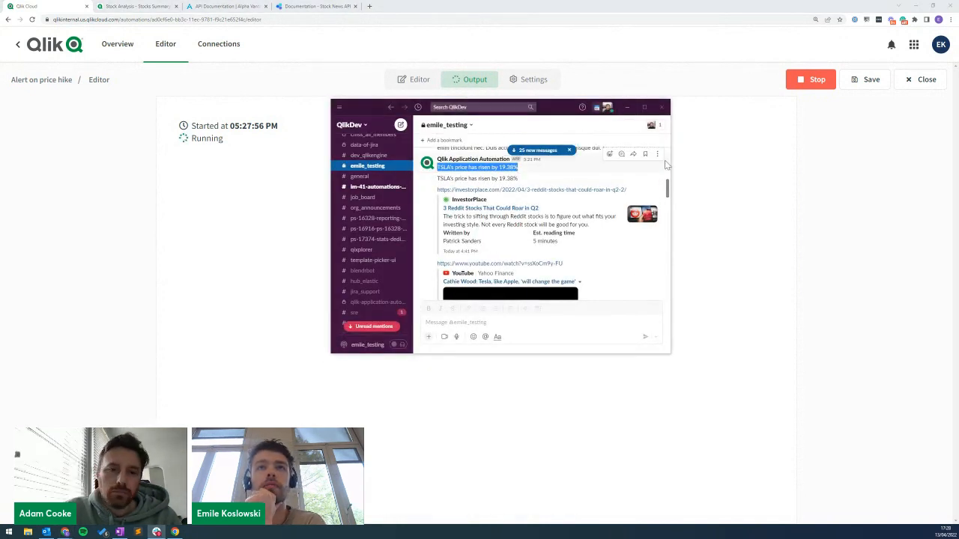
{"action": "left_click", "coordinate": [529, 157]}
{"action": "scroll", "coordinate": [568, 213], "scroll_direction": "down", "scroll_amount": 1}
{"action": "left_click_drag", "start_coordinate": [568, 109], "coordinate": [591, 413]}
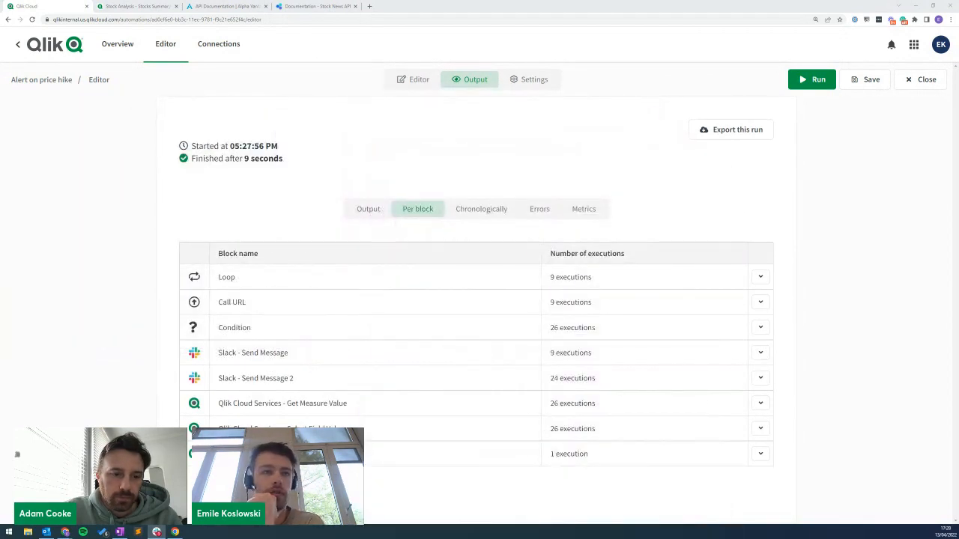
Page through Send Message runs to the CCL price alert, compare with Slack, return to editor.
{"action": "left_click", "coordinate": [333, 351]}
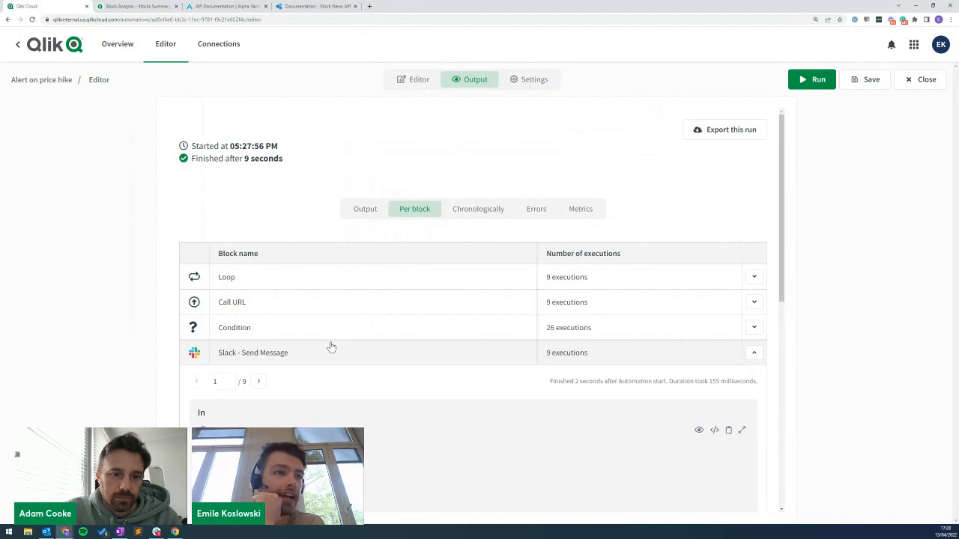
{"action": "scroll", "coordinate": [309, 369], "scroll_direction": "down", "scroll_amount": 2}
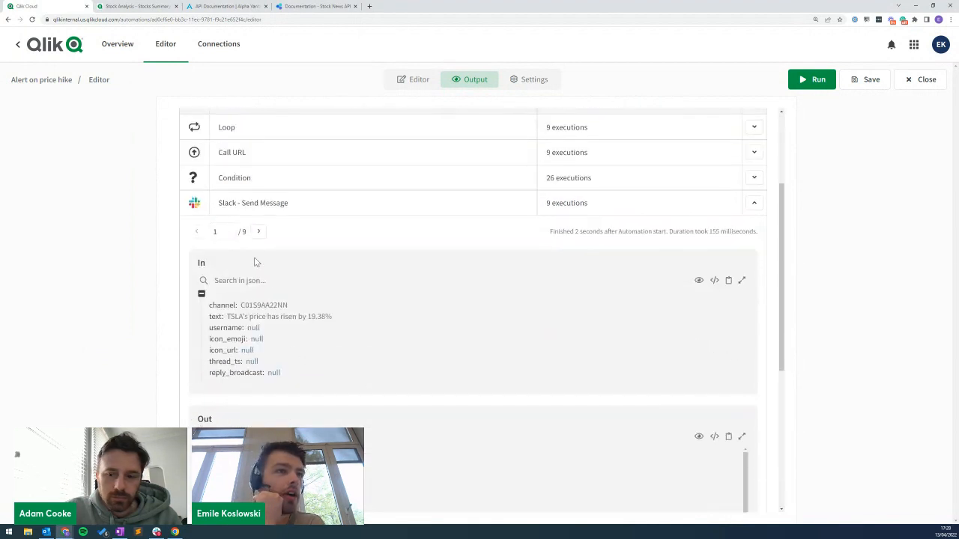
{"action": "left_click", "coordinate": [258, 234]}
{"action": "left_click", "coordinate": [258, 234]}
{"action": "left_click", "coordinate": [258, 234]}
{"action": "left_click", "coordinate": [258, 234]}
{"action": "left_click", "coordinate": [258, 234]}
{"action": "left_click", "coordinate": [258, 234]}
{"action": "left_click", "coordinate": [258, 233]}
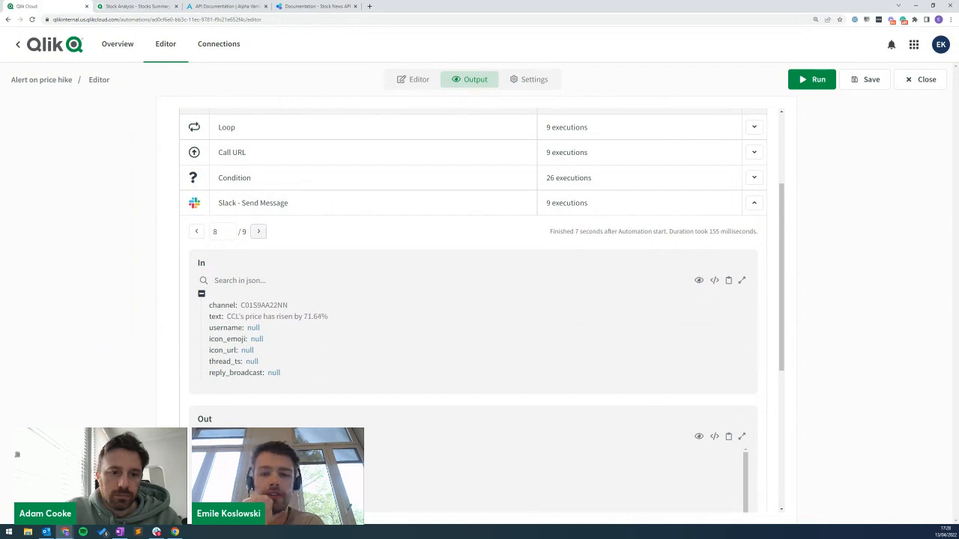
{"action": "left_click_drag", "start_coordinate": [480, 538], "coordinate": [495, 128]}
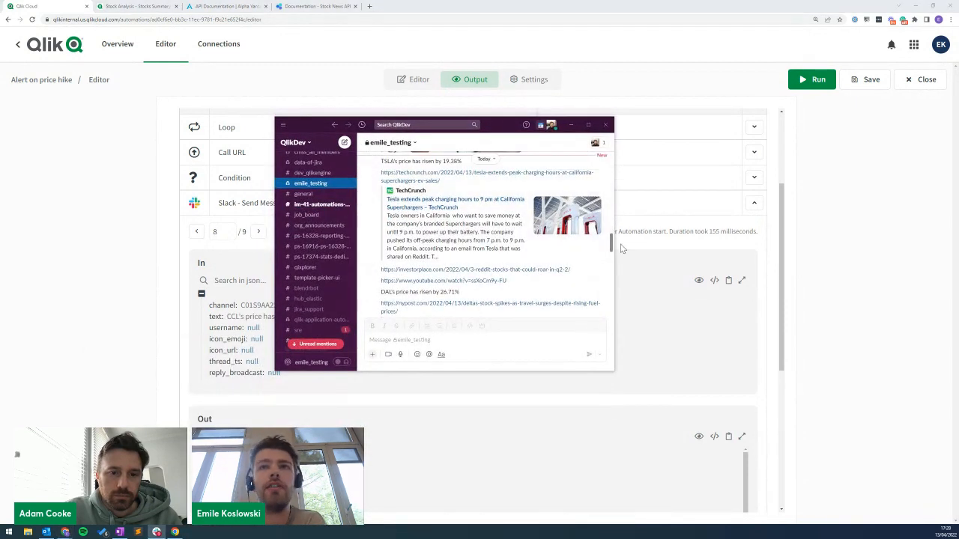
{"action": "left_click_drag", "start_coordinate": [613, 244], "coordinate": [611, 307]}
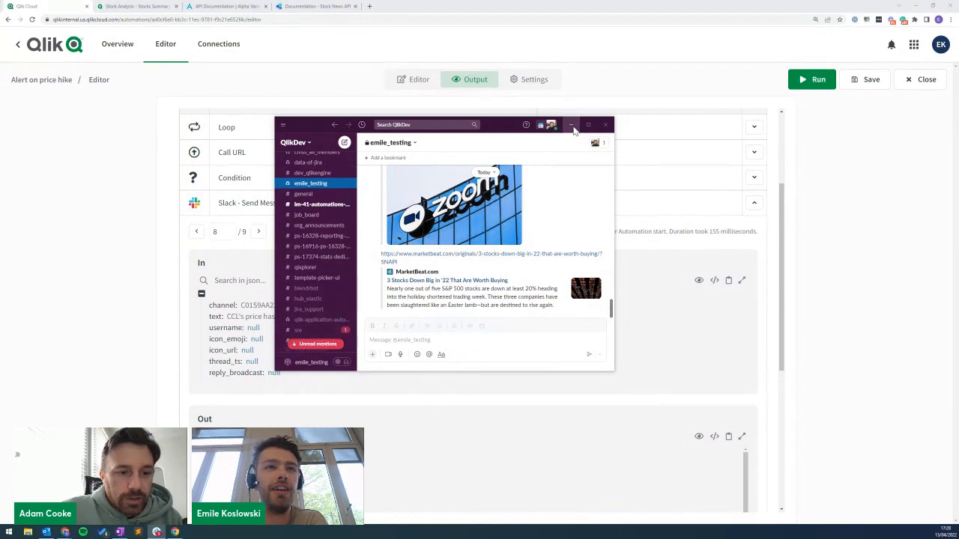
{"action": "left_click", "coordinate": [572, 126]}
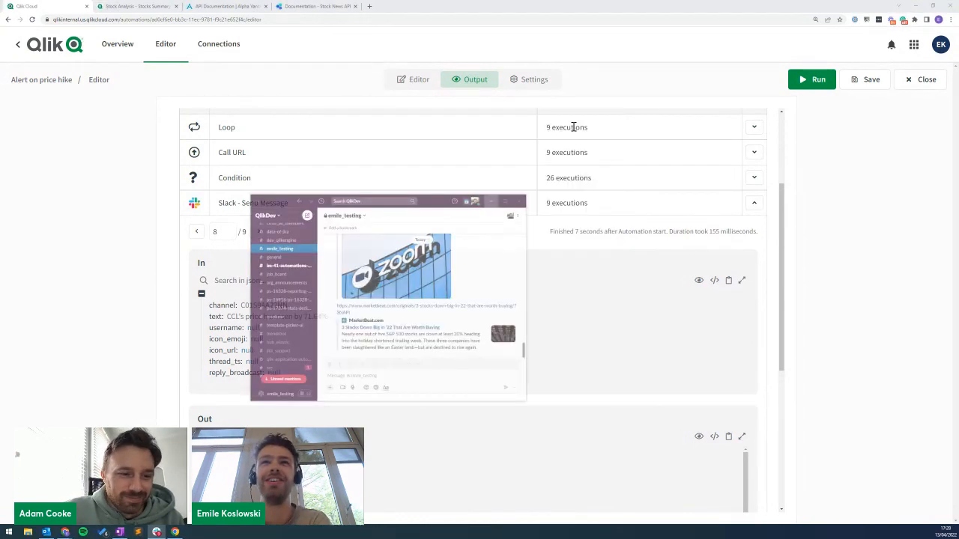
{"action": "left_click", "coordinate": [417, 83]}
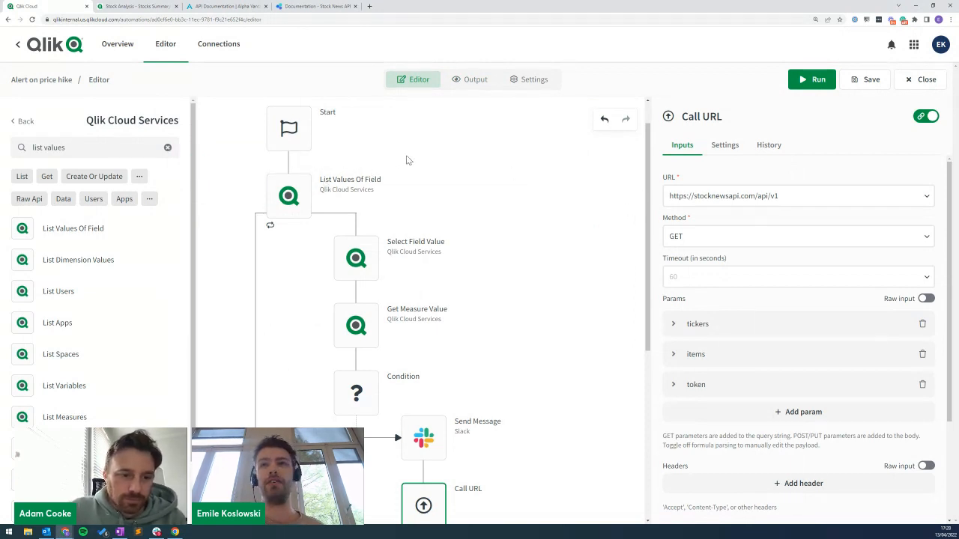
Set the Start block to Webhook run mode on Qlik Cloud Services' App Reload Finished event.
{"action": "left_click", "coordinate": [288, 128]}
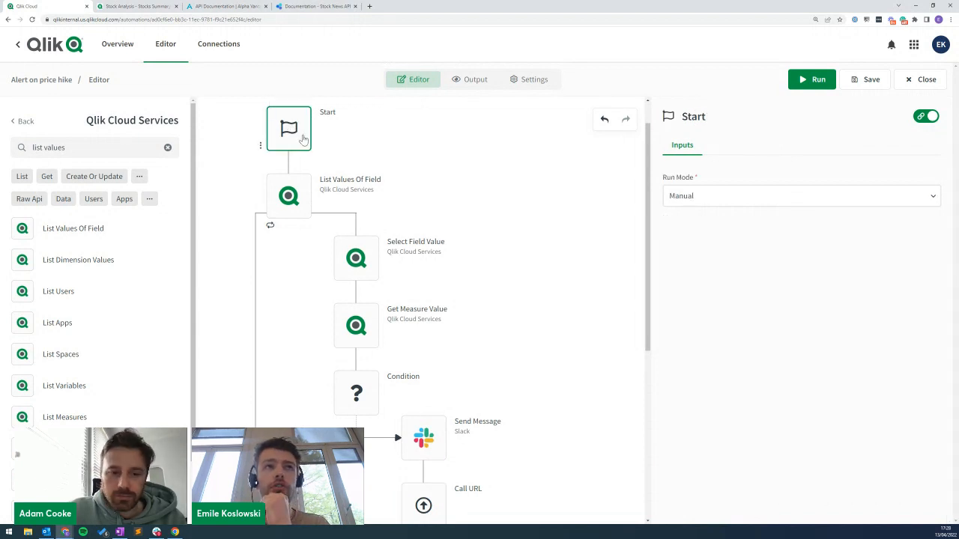
{"action": "left_click", "coordinate": [699, 199]}
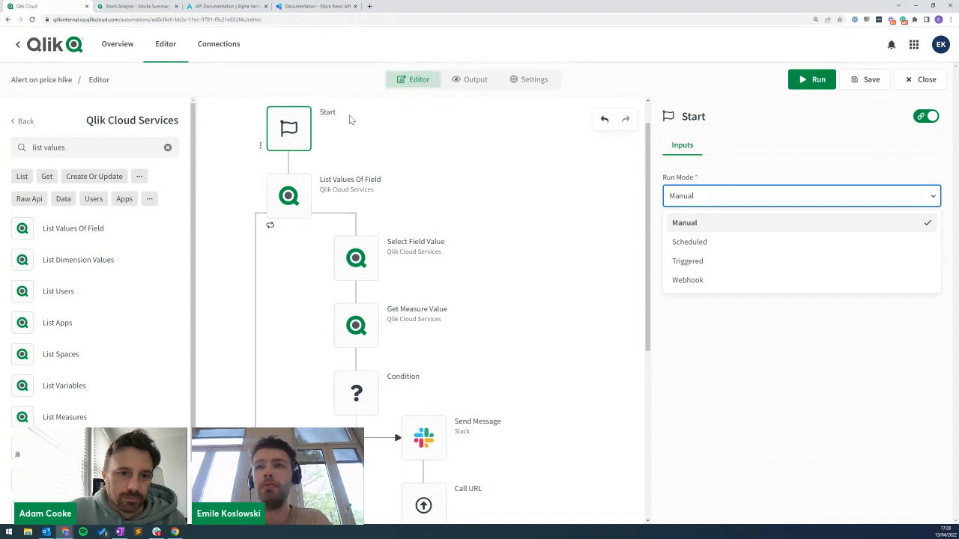
{"action": "left_click", "coordinate": [690, 280]}
{"action": "left_click", "coordinate": [699, 243]}
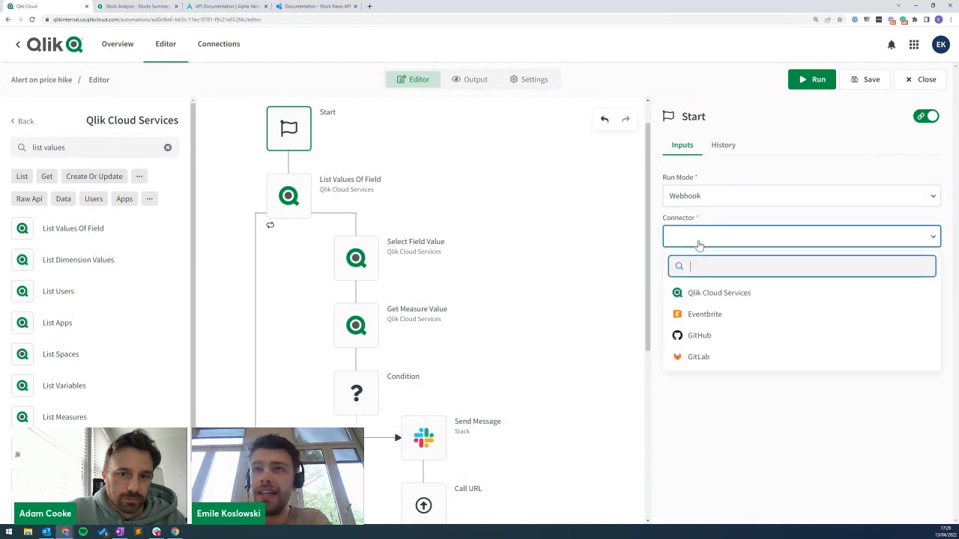
{"action": "left_click", "coordinate": [718, 294]}
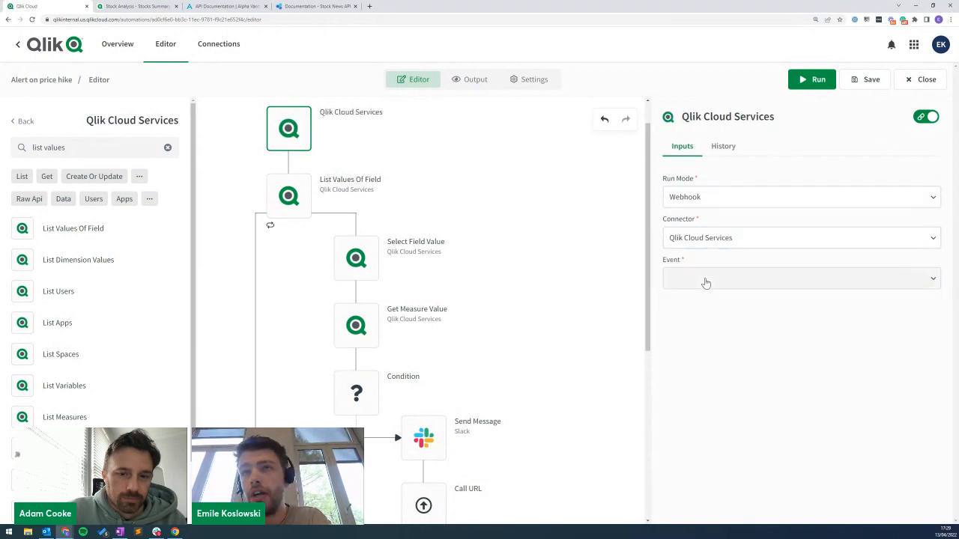
{"action": "left_click", "coordinate": [705, 280]}
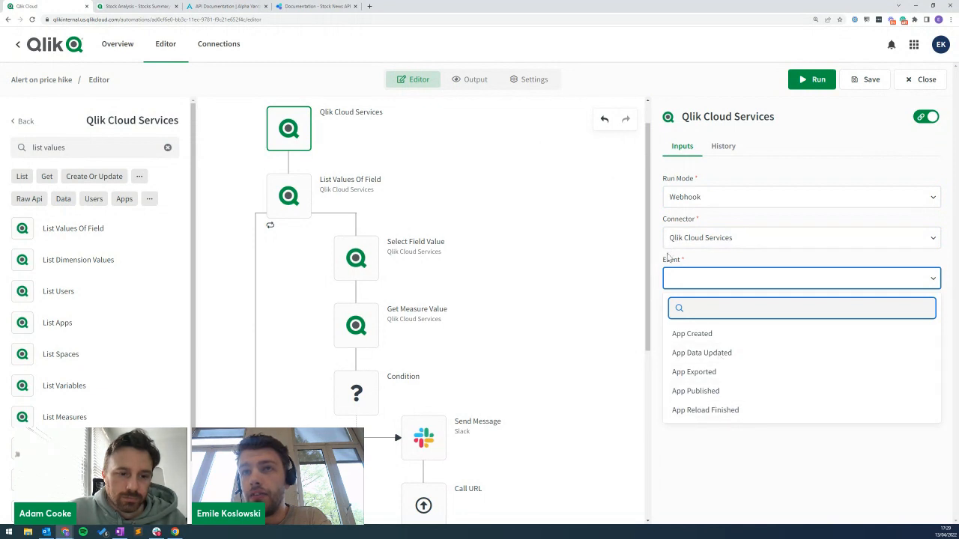
{"action": "left_click", "coordinate": [705, 411]}
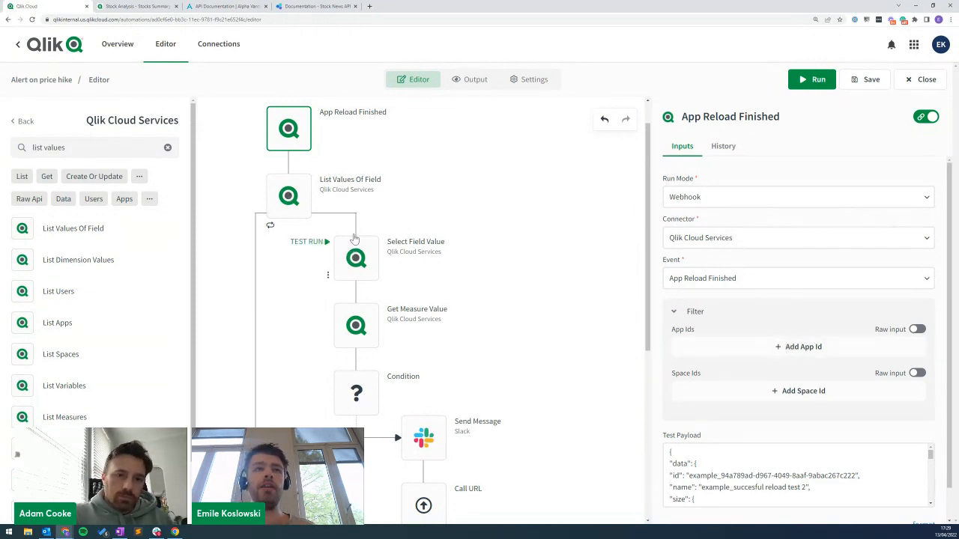
Filter the trigger to the Stock Analysis app id copied from List Values Of Field, and save.
{"action": "left_click", "coordinate": [290, 201]}
{"action": "left_click", "coordinate": [926, 116]}
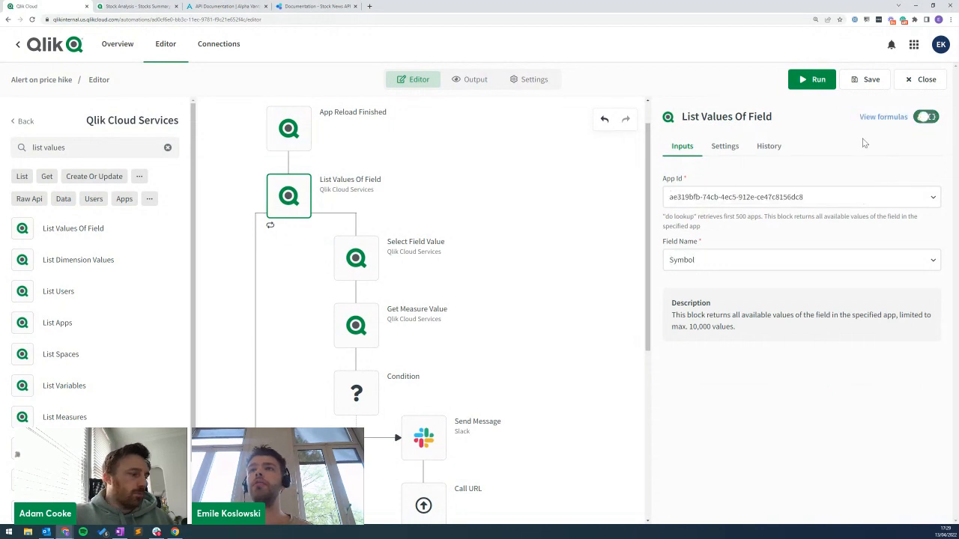
{"action": "left_click_drag", "start_coordinate": [862, 197], "coordinate": [548, 212]}
{"action": "key", "text": "ctrl+c"}
{"action": "left_click", "coordinate": [926, 117]}
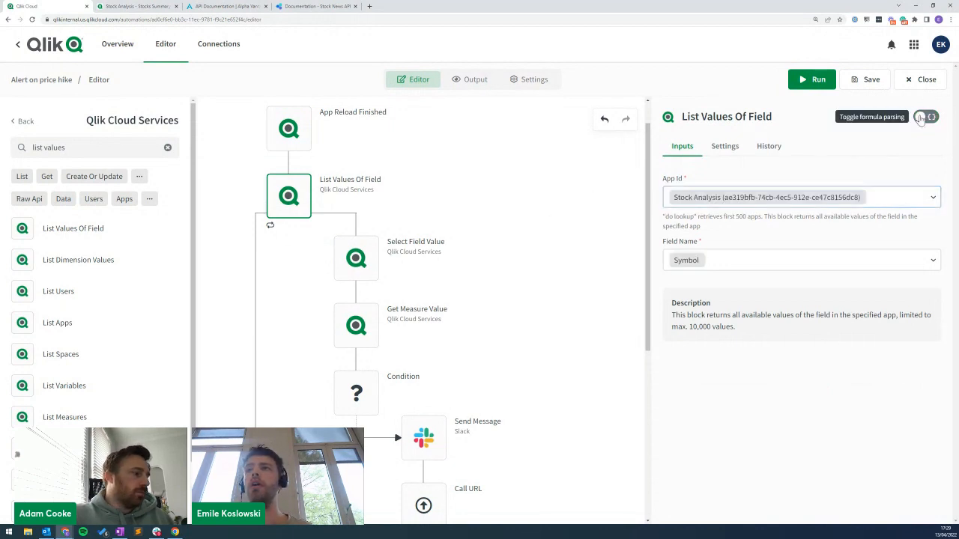
{"action": "left_click", "coordinate": [300, 133]}
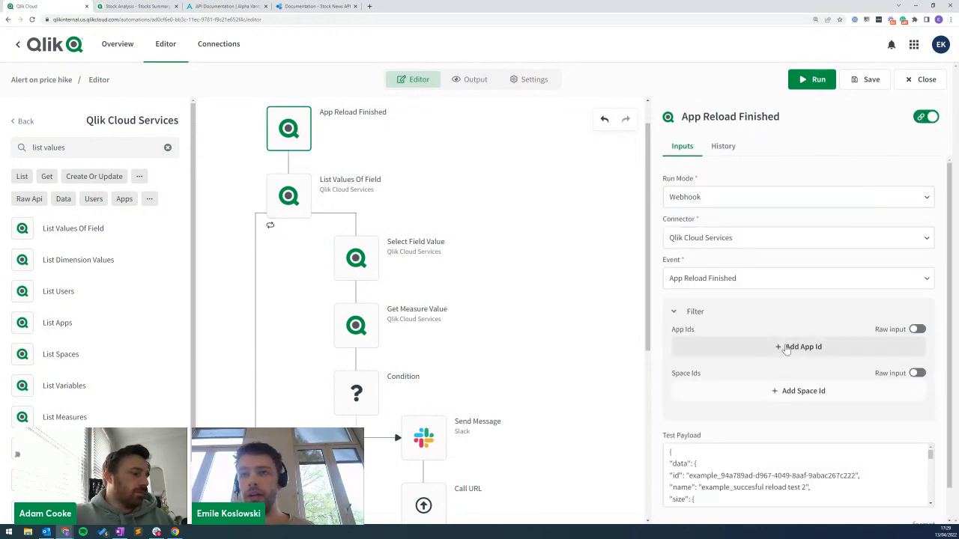
{"action": "left_click", "coordinate": [749, 347]}
{"action": "key", "text": "ctrl+v"}
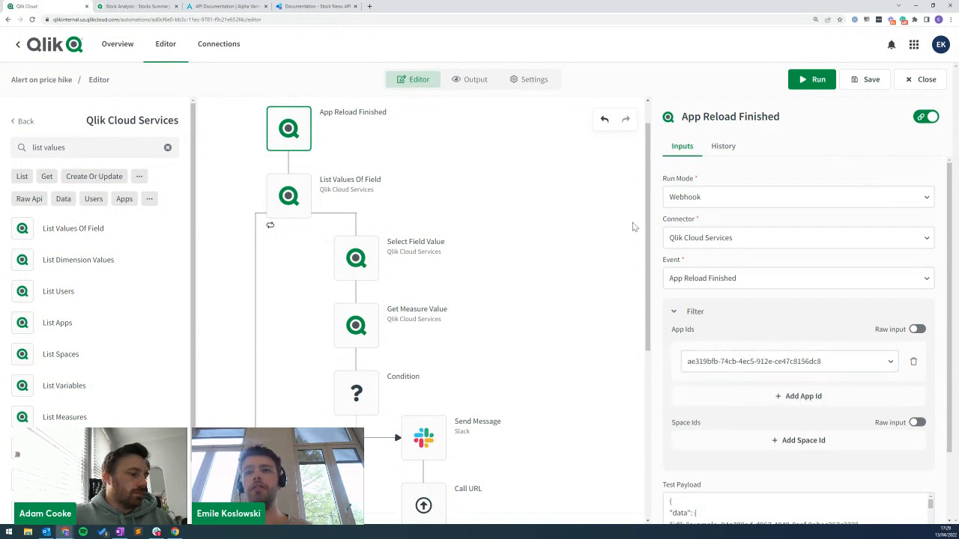
{"action": "left_click", "coordinate": [867, 81]}
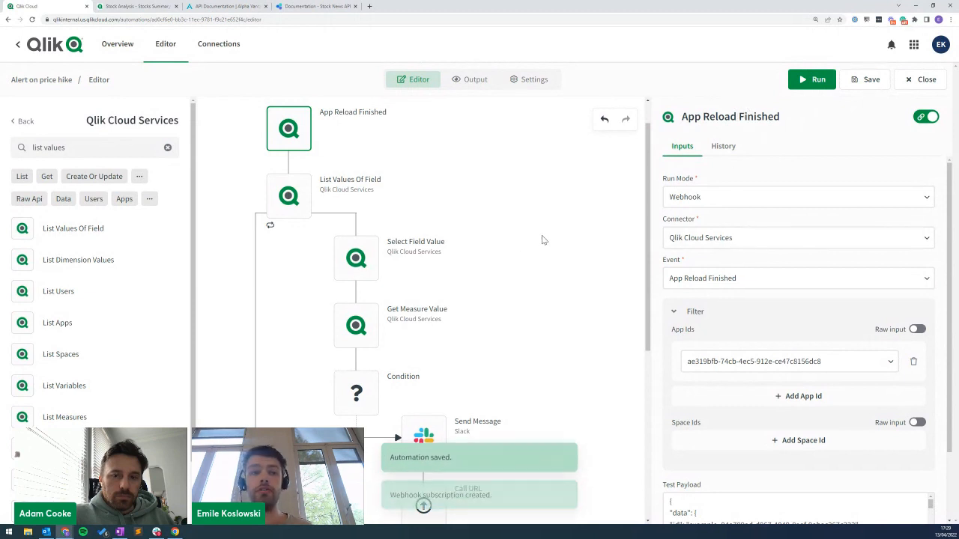
{"action": "left_click_drag", "start_coordinate": [390, 487], "coordinate": [496, 491]}
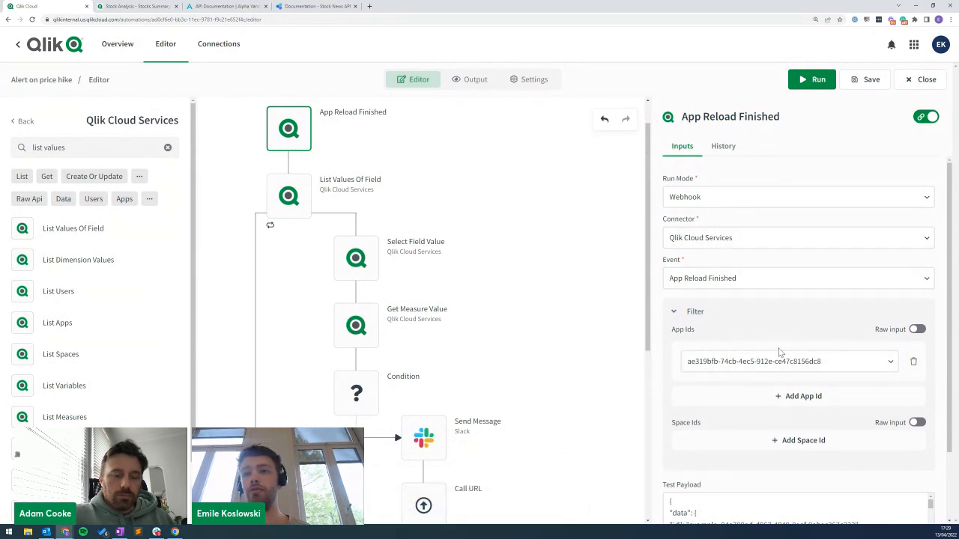
{"action": "left_click_drag", "start_coordinate": [649, 131], "coordinate": [641, 203]}
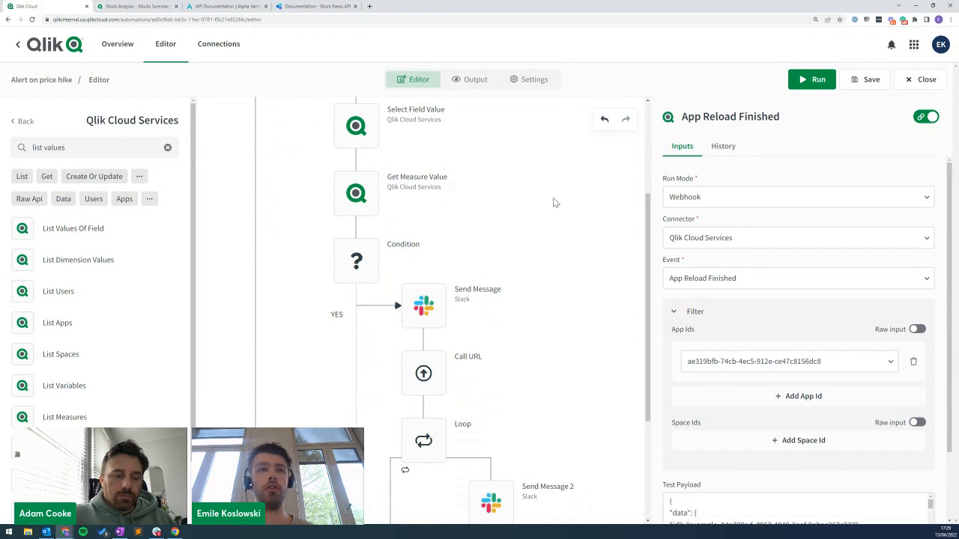
{"action": "scroll", "coordinate": [555, 202], "scroll_direction": "down", "scroll_amount": 3}
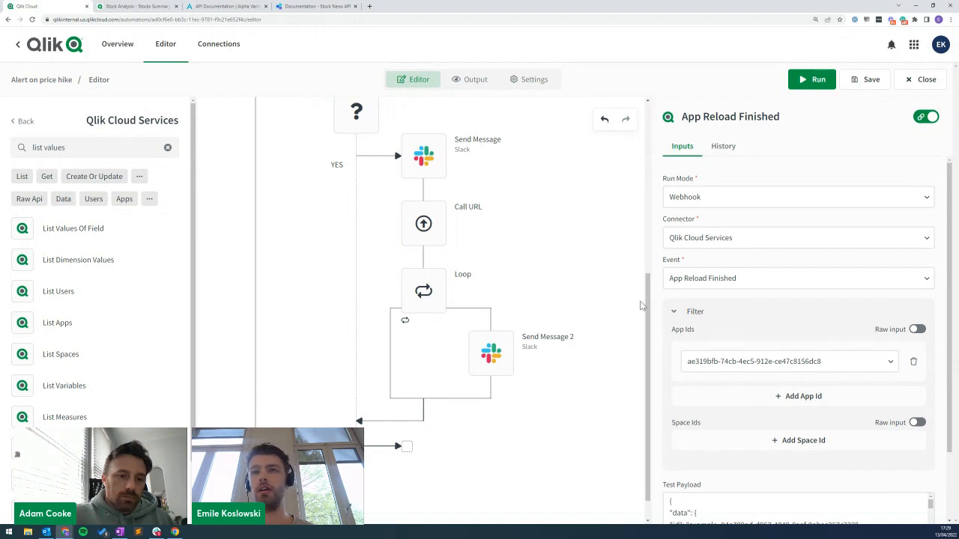
{"action": "scroll", "coordinate": [567, 269], "scroll_direction": "down", "scroll_amount": 1}
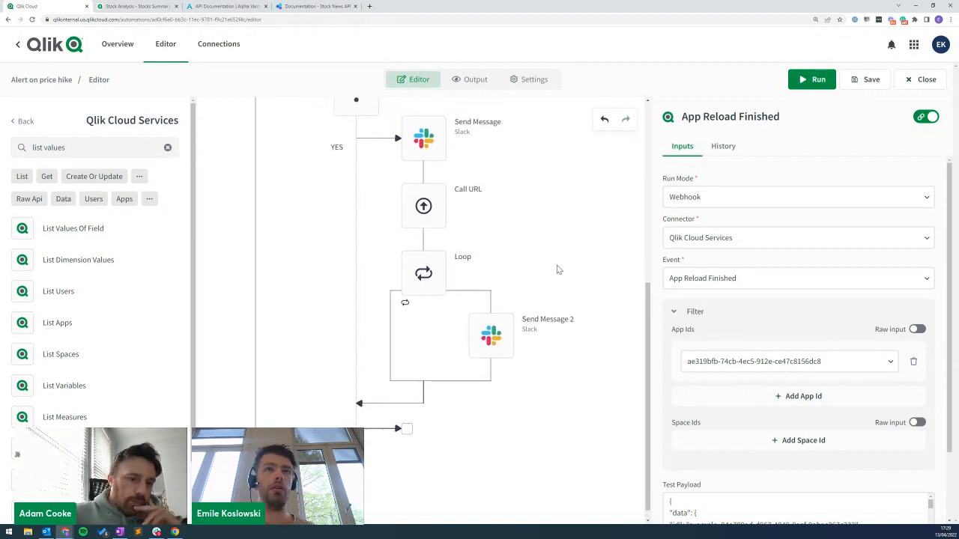
{"action": "scroll", "coordinate": [557, 269], "scroll_direction": "up", "scroll_amount": 1}
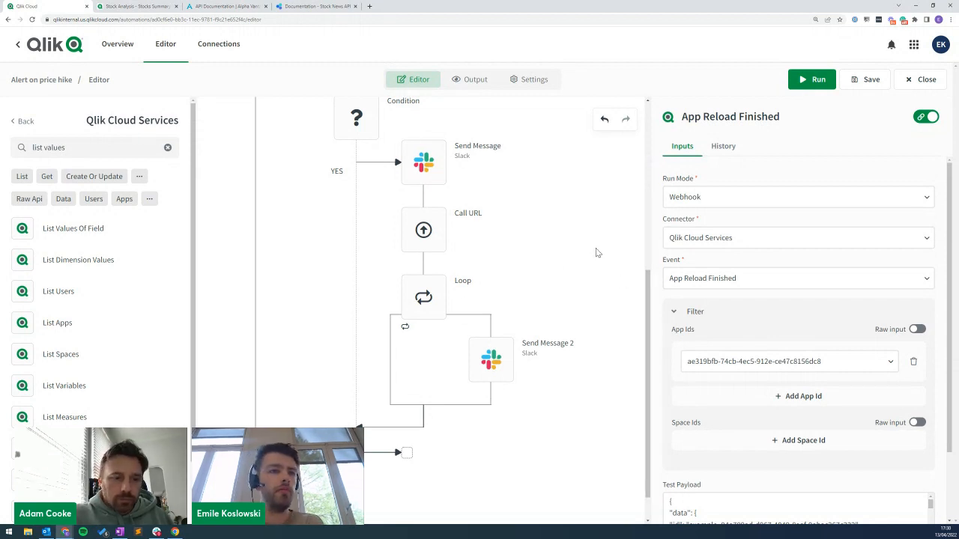
{"action": "left_click_drag", "start_coordinate": [645, 290], "coordinate": [600, 116]}
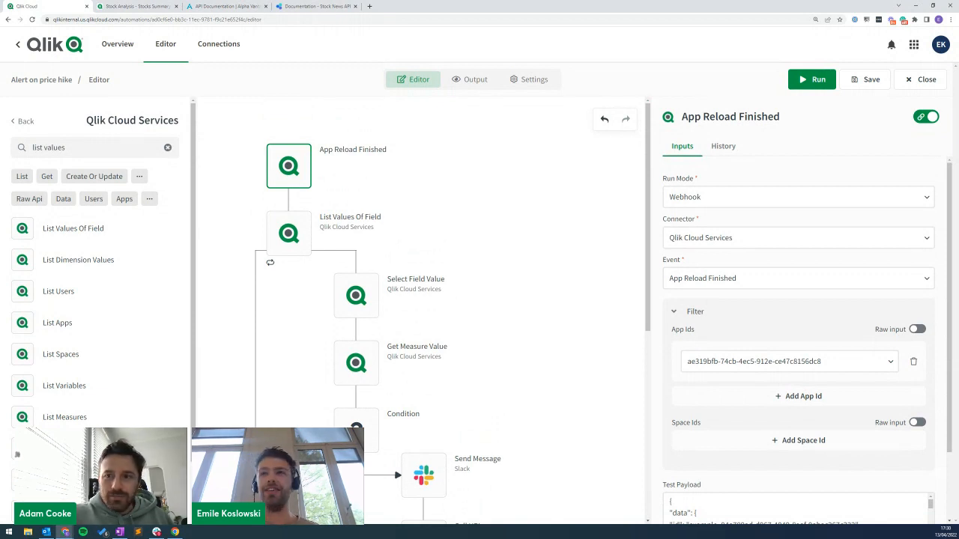
Review the Stock Analysis Stocks Summary sheet and its sheet list, briefly in edit mode.
{"action": "left_click", "coordinate": [135, 6]}
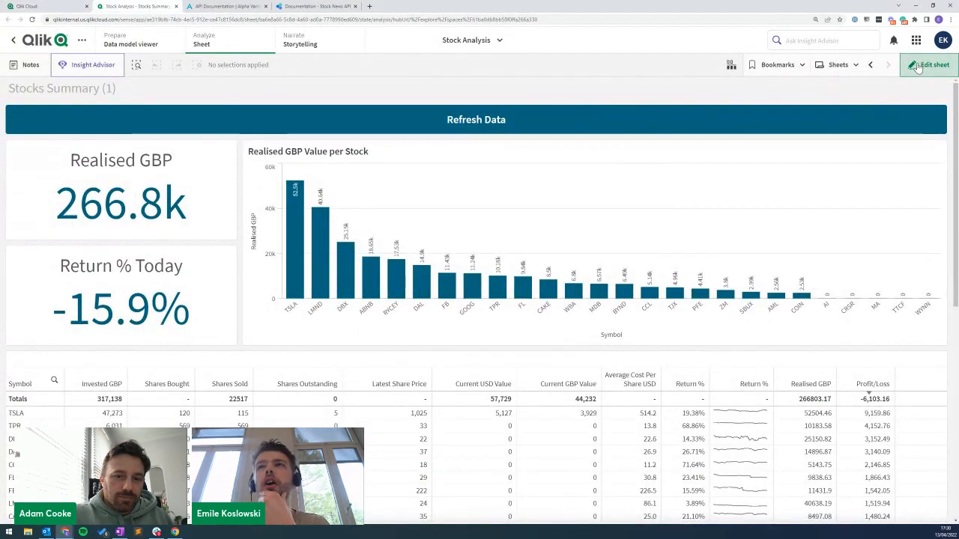
{"action": "left_click", "coordinate": [840, 69]}
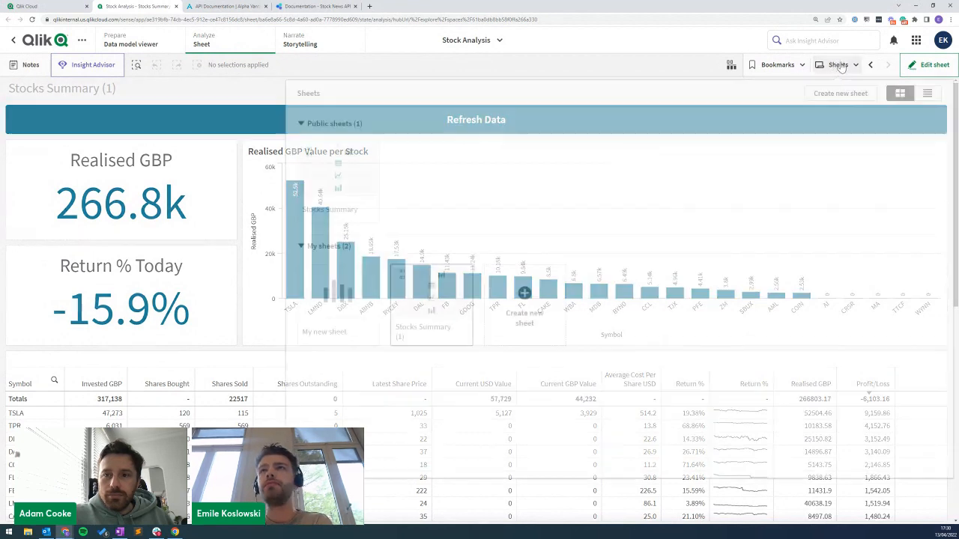
{"action": "left_click", "coordinate": [625, 68]}
{"action": "left_click", "coordinate": [929, 65]}
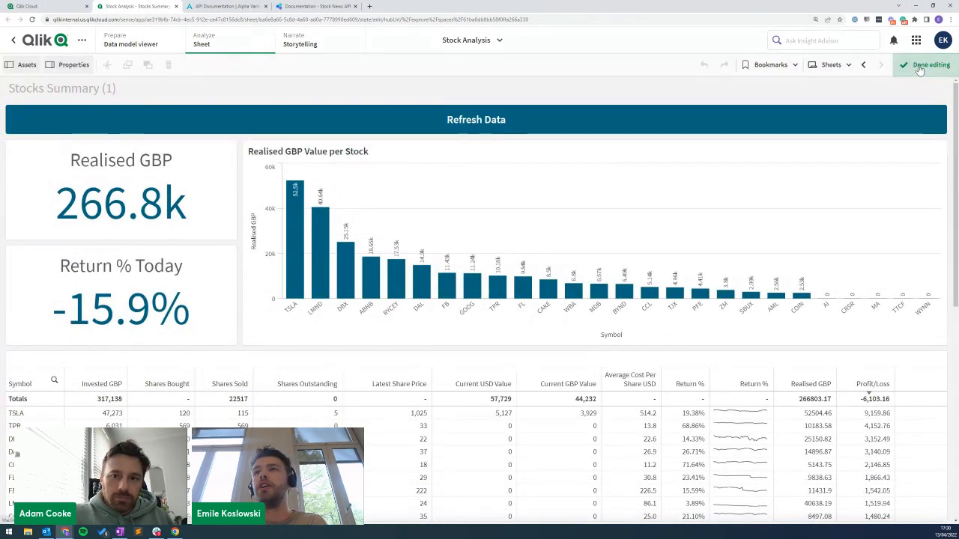
{"action": "left_click", "coordinate": [842, 67]}
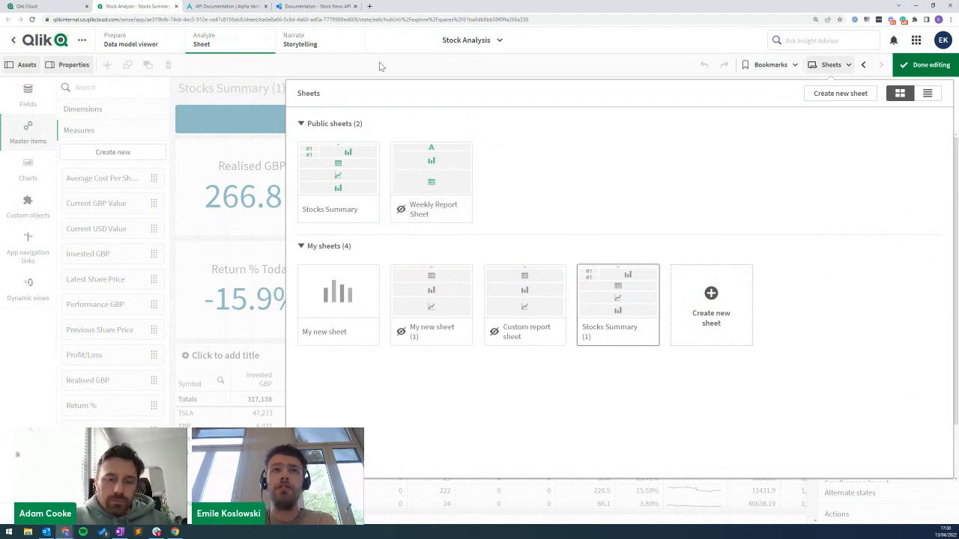
{"action": "left_click", "coordinate": [926, 65]}
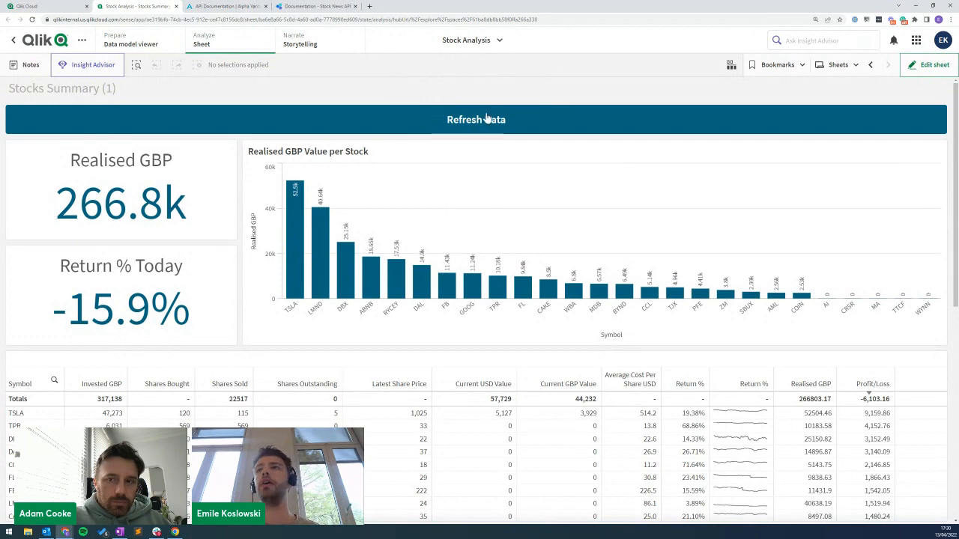
{"action": "left_click", "coordinate": [855, 66]}
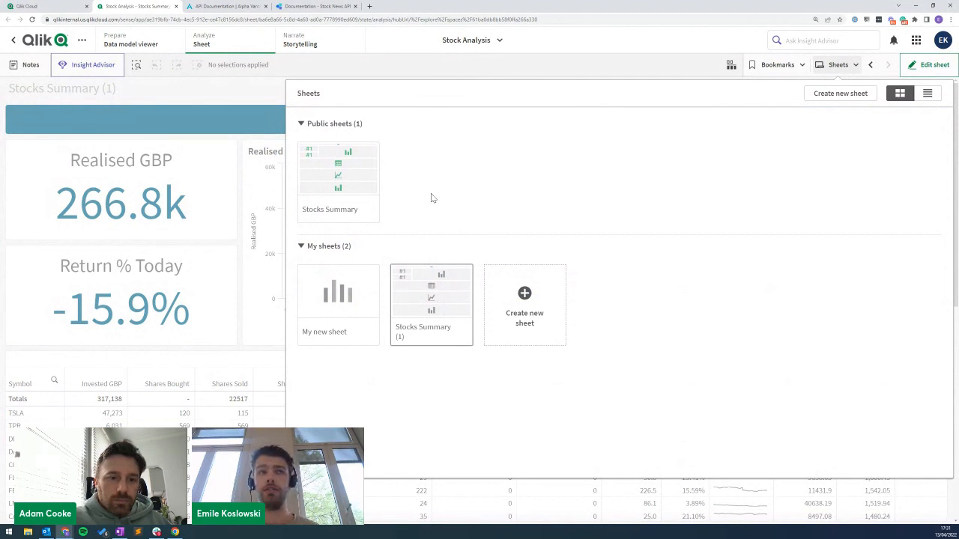
{"action": "left_click", "coordinate": [235, 86]}
From the hub, create a blank automation named 'Stock reporting' and save it.
{"action": "left_click", "coordinate": [7, 6]}
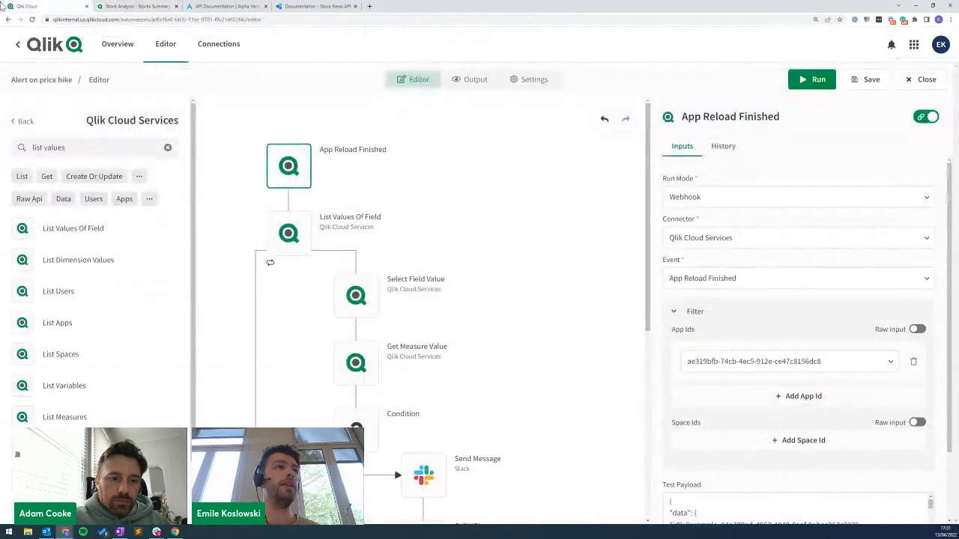
{"action": "left_click", "coordinate": [18, 44]}
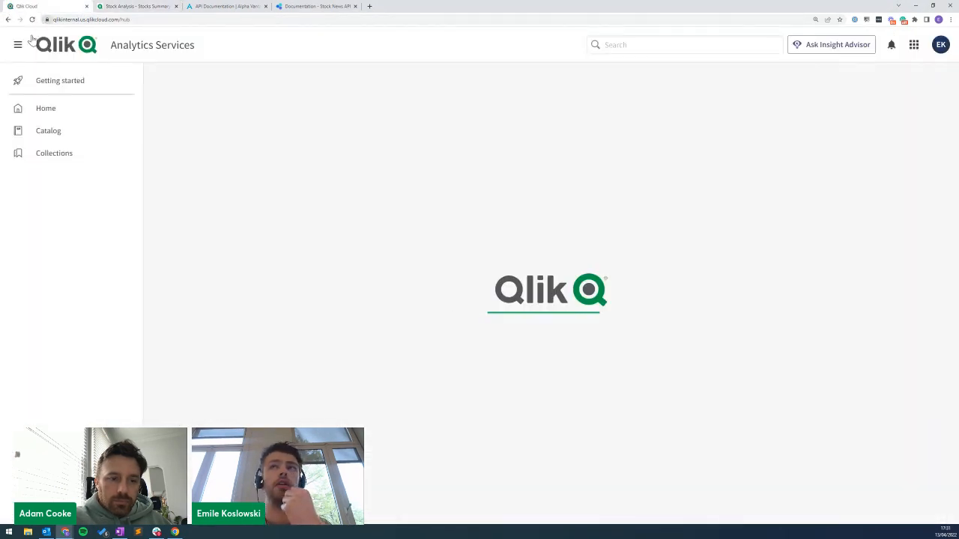
{"action": "left_click", "coordinate": [843, 46]}
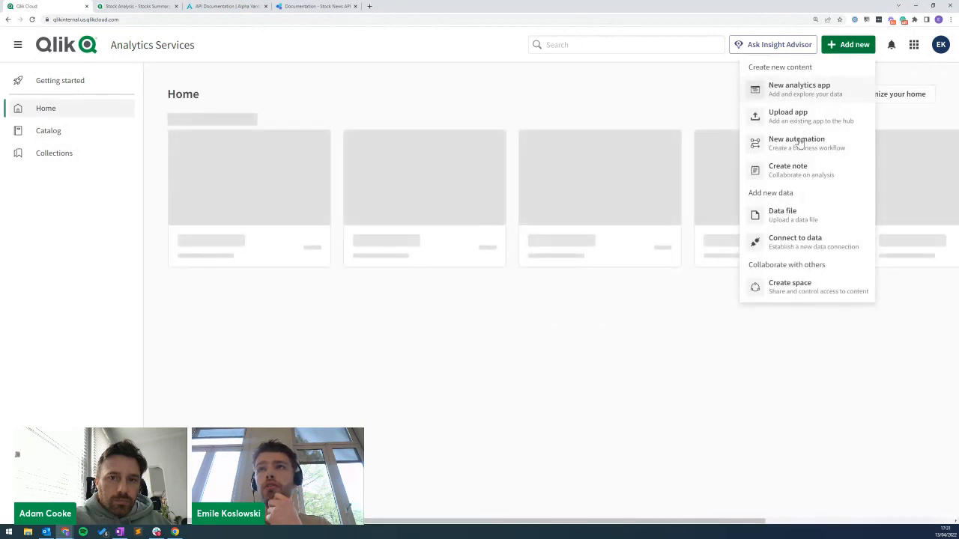
{"action": "left_click", "coordinate": [294, 92]}
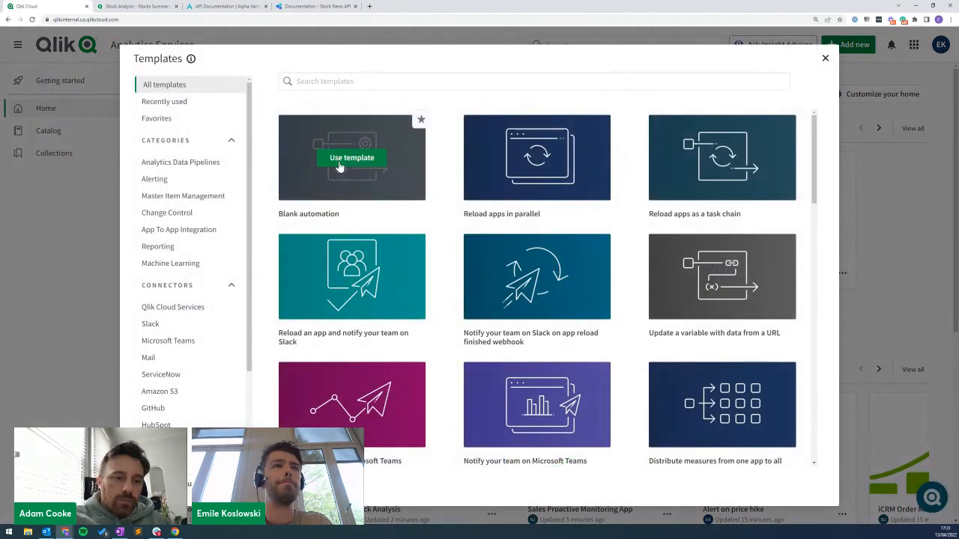
{"action": "left_click", "coordinate": [359, 161]}
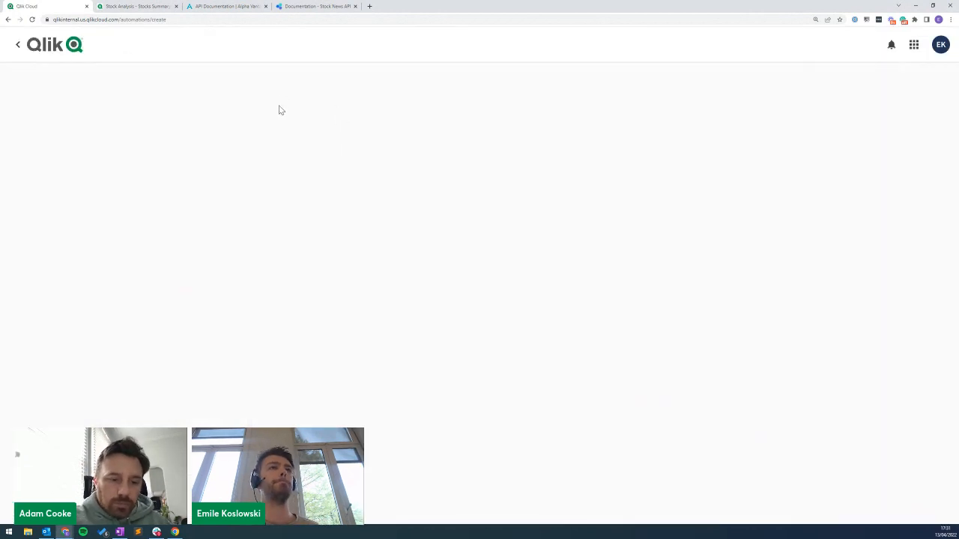
{"action": "left_click", "coordinate": [323, 134]}
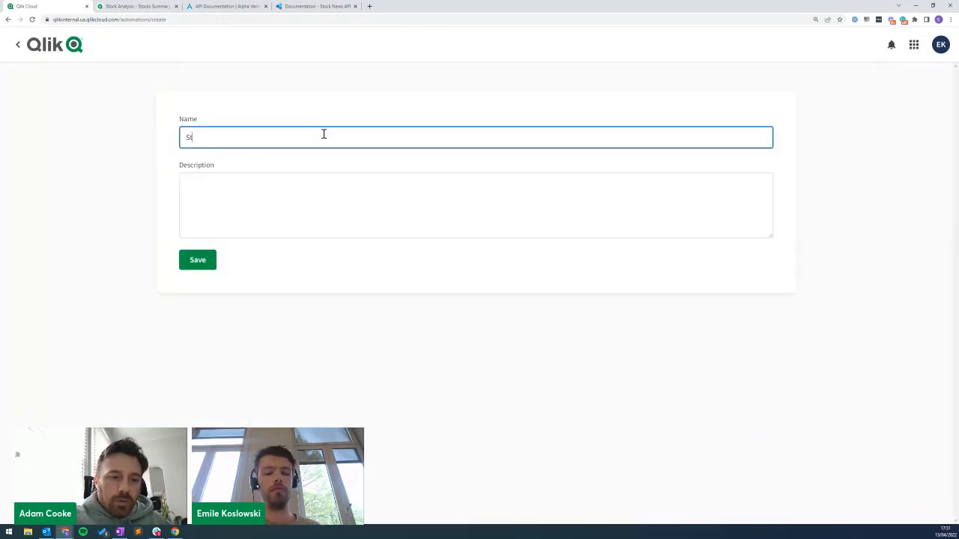
{"action": "type", "text": "Stock reporting"}
{"action": "left_click", "coordinate": [197, 260]}
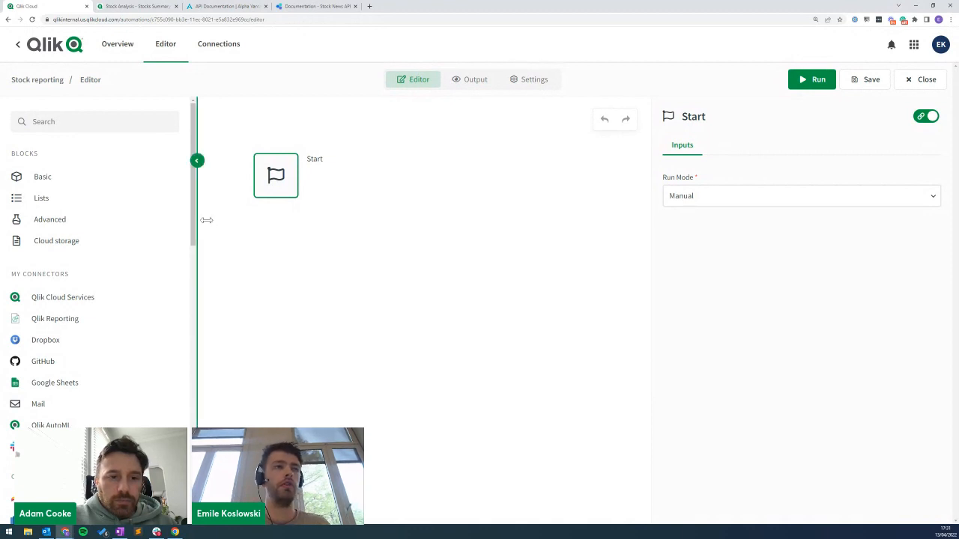
Add a Create Report block from Qlik Reporting directly under the Start step.
{"action": "scroll", "coordinate": [192, 223], "scroll_direction": "down", "scroll_amount": 1}
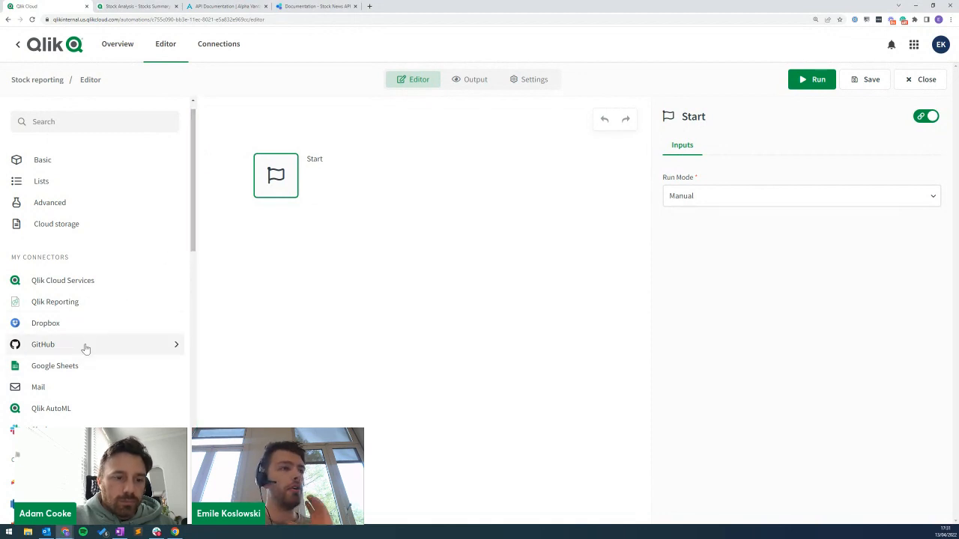
{"action": "left_click", "coordinate": [82, 303]}
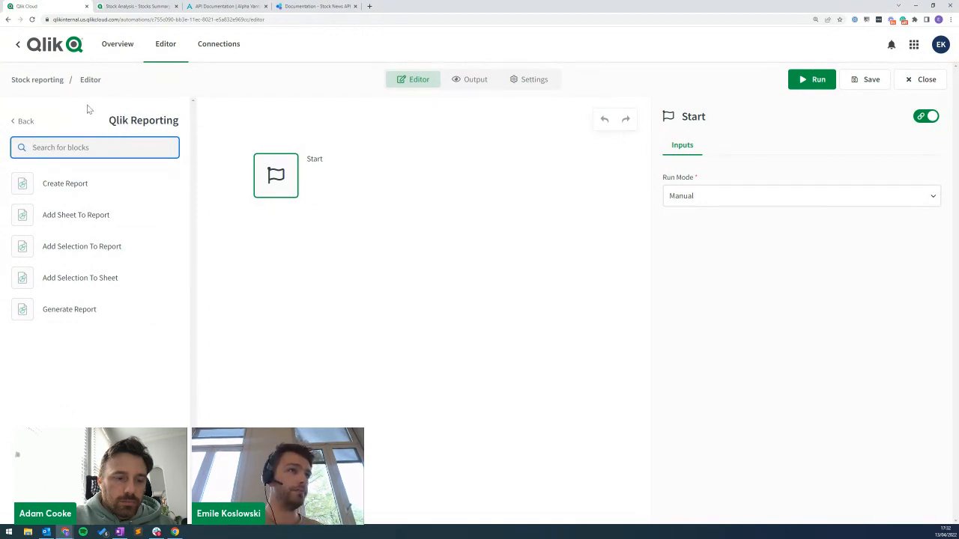
{"action": "left_click_drag", "start_coordinate": [45, 182], "coordinate": [258, 239]}
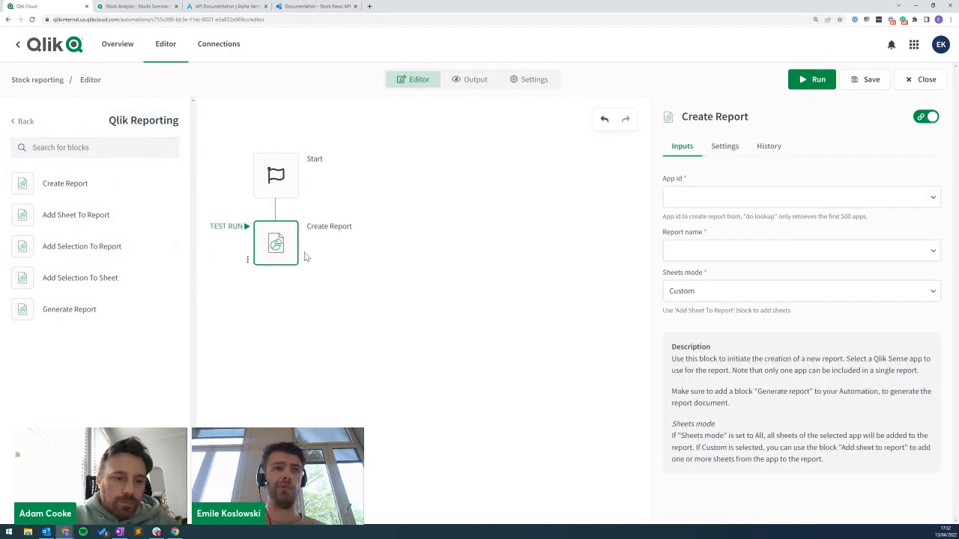
{"action": "mouse_move", "coordinate": [277, 259]}
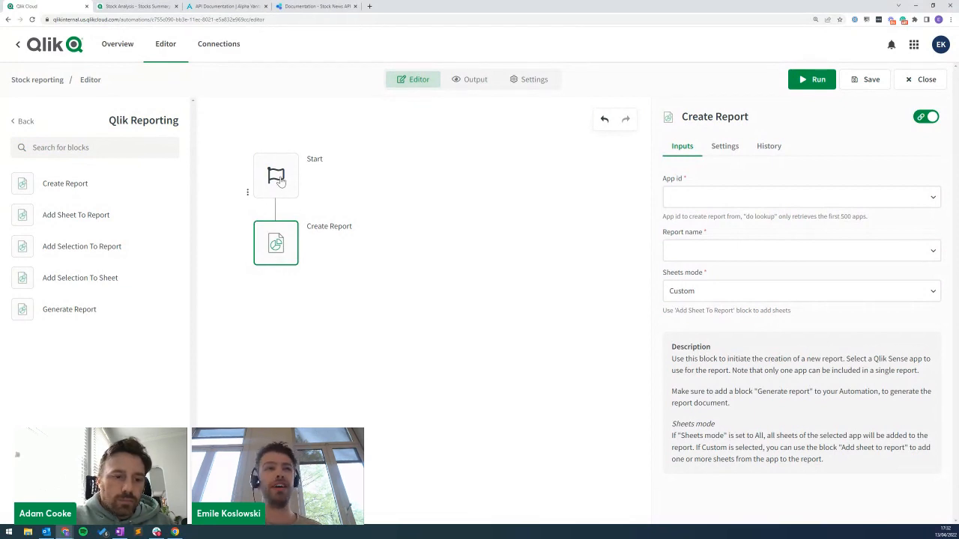
{"action": "left_click", "coordinate": [282, 187]}
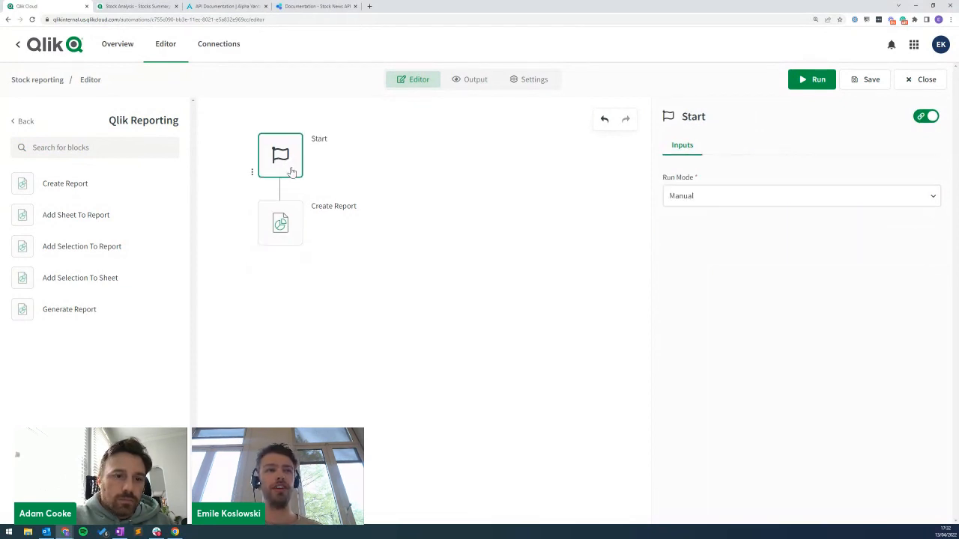
{"action": "left_click", "coordinate": [296, 235]}
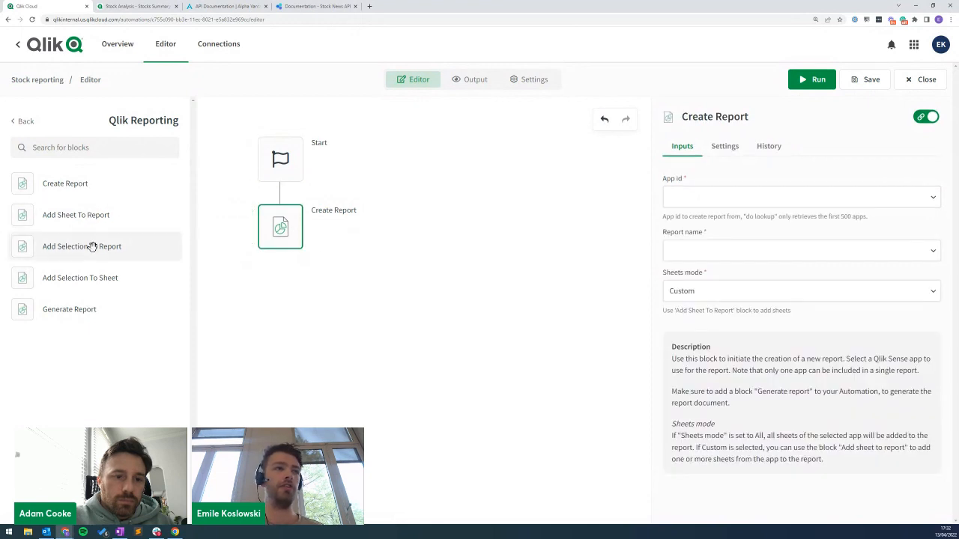
Set the report's App Id to Stock Analysis and keep Sheets mode on Custom.
{"action": "left_click", "coordinate": [697, 194]}
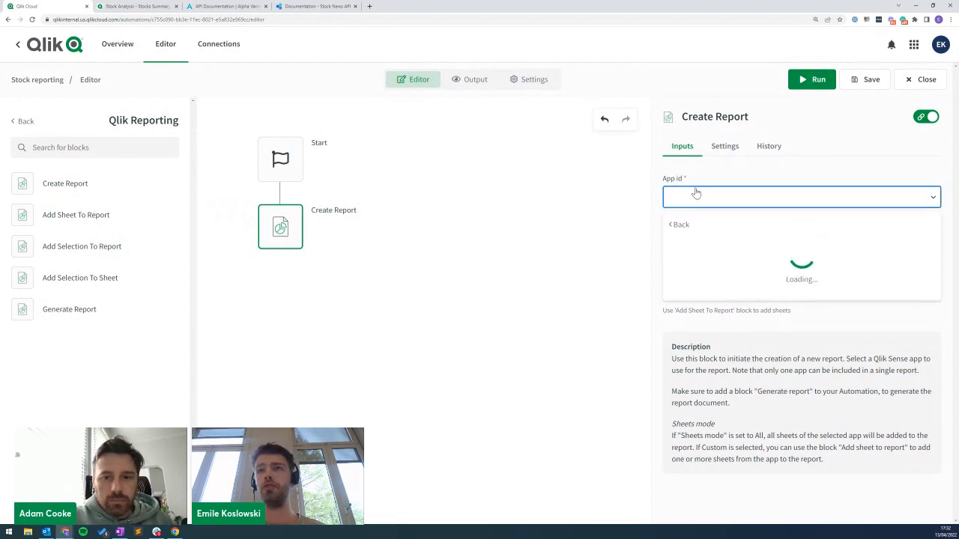
{"action": "type", "text": "stock"}
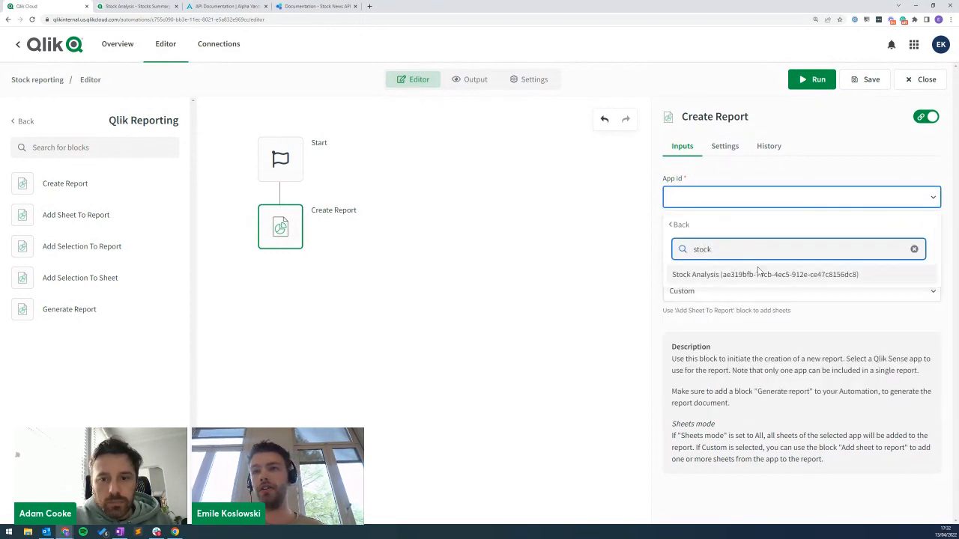
{"action": "left_click", "coordinate": [746, 274]}
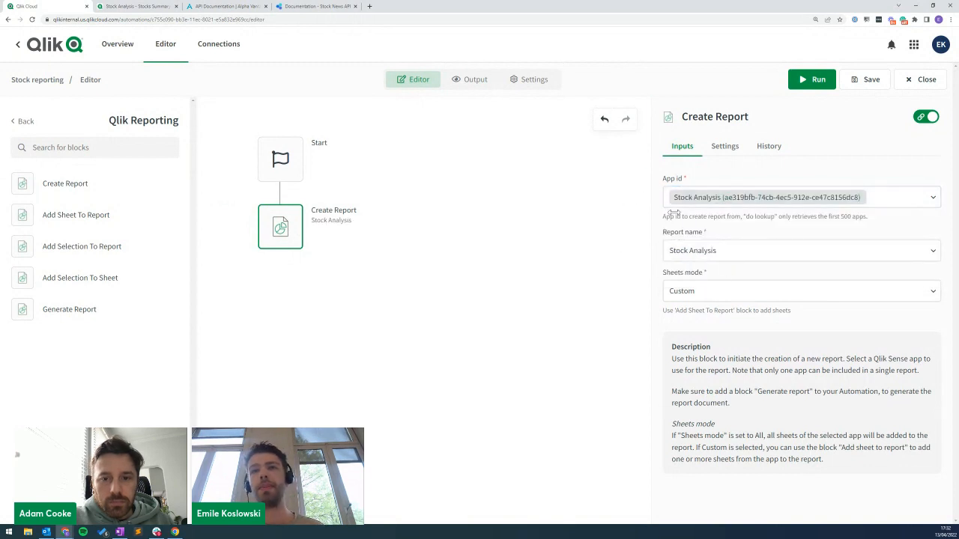
{"action": "left_click", "coordinate": [700, 295]}
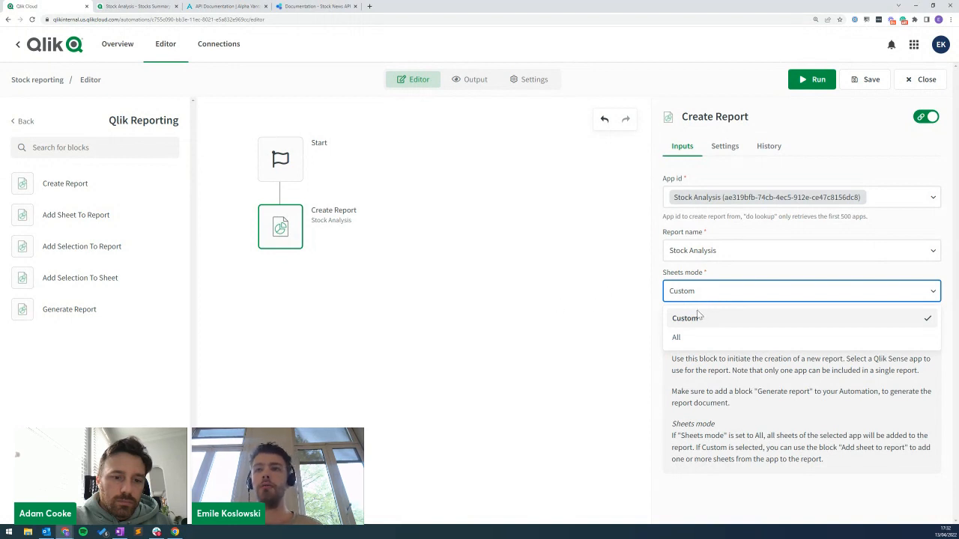
{"action": "left_click", "coordinate": [603, 292]}
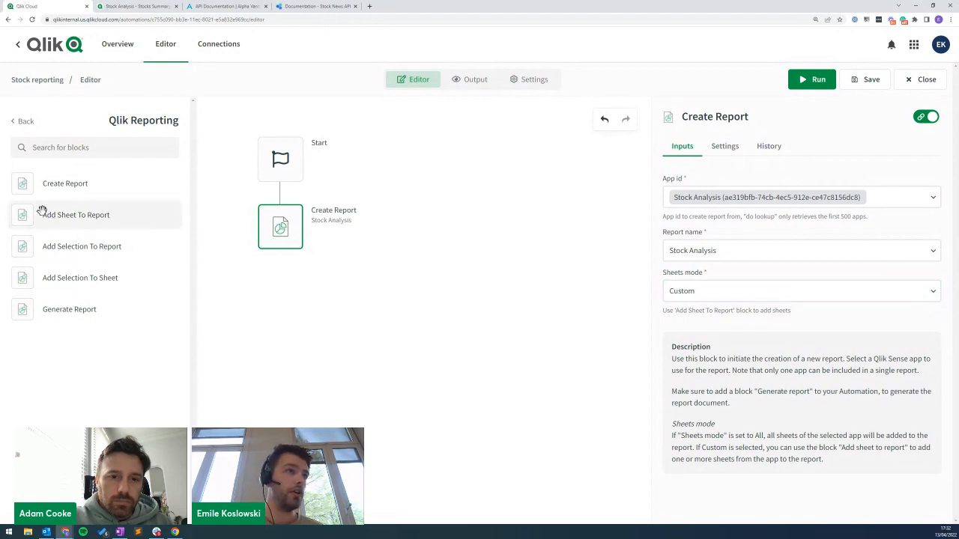
Add an Add Sheet To Report step with Weekly Report Sheet, plus a second empty Add Sheet To Report step.
{"action": "left_click_drag", "start_coordinate": [43, 215], "coordinate": [278, 286]}
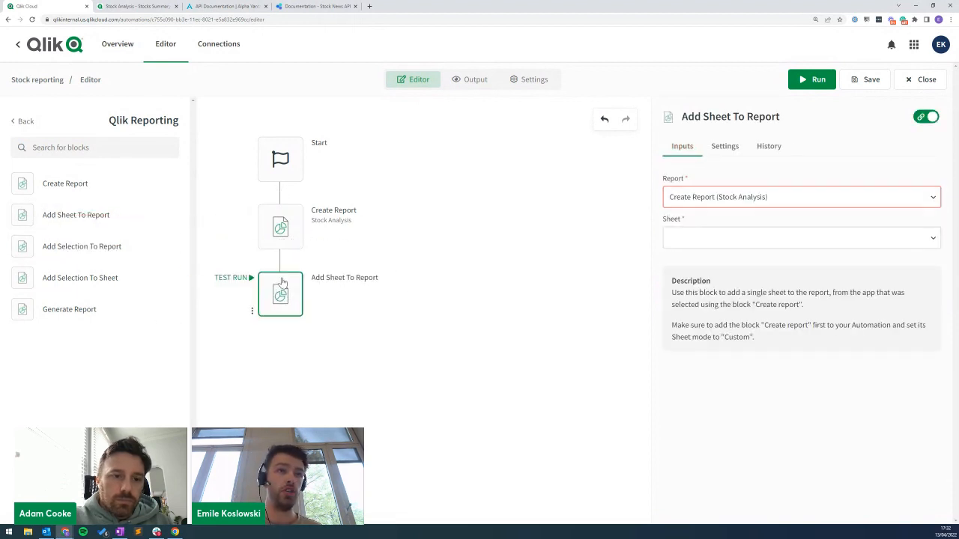
{"action": "left_click", "coordinate": [687, 244]}
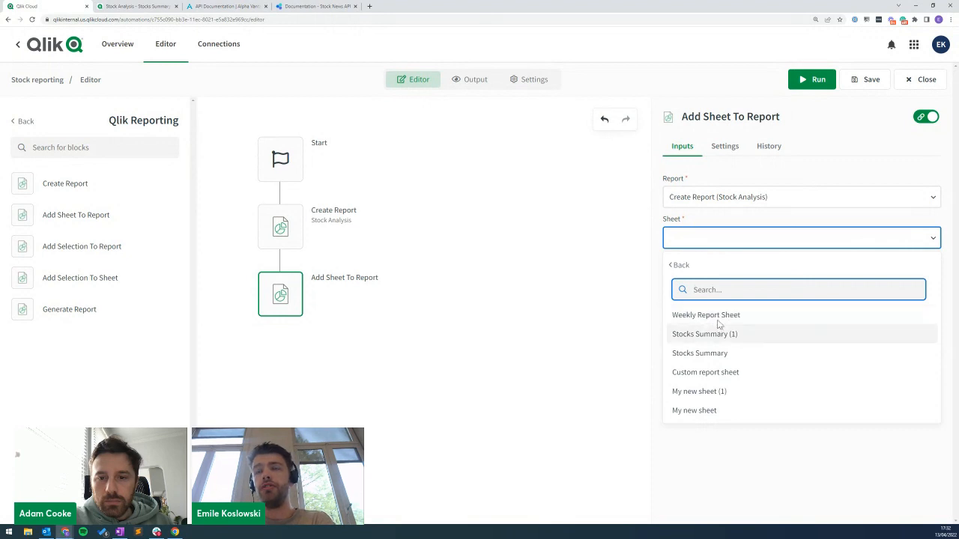
{"action": "left_click", "coordinate": [721, 316]}
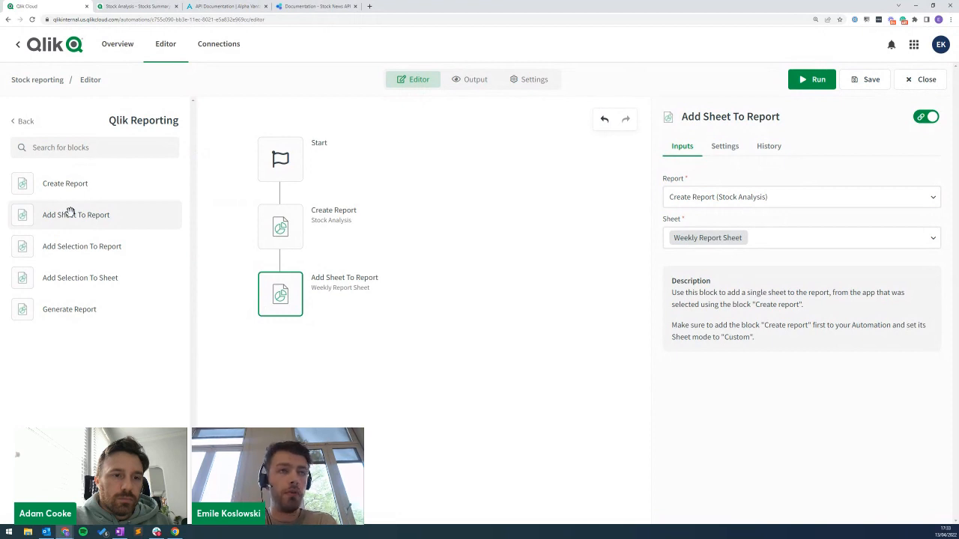
{"action": "left_click_drag", "start_coordinate": [58, 215], "coordinate": [281, 360]}
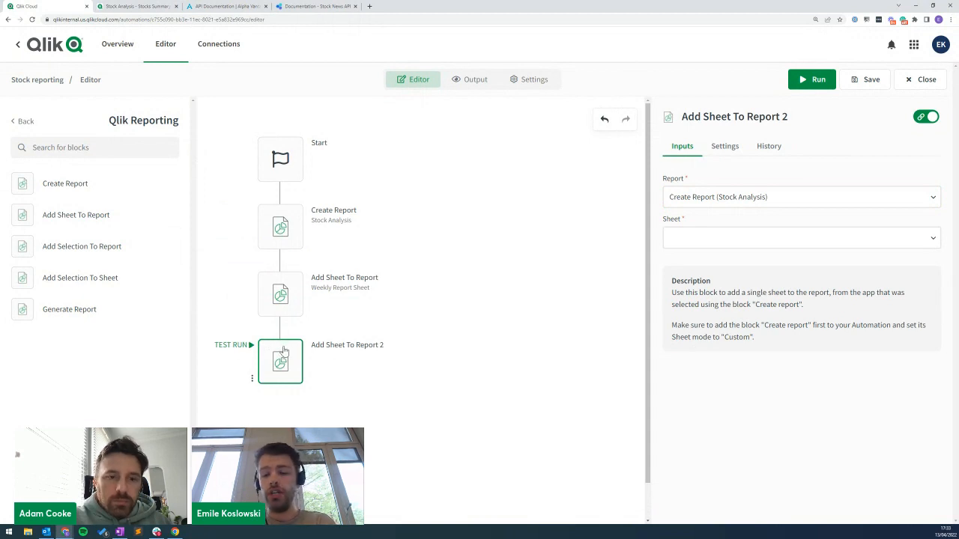
Delete the empty Add Sheet To Report 2 step and append Generate Report below Add Sheet To Report.
{"action": "key", "text": "Delete"}
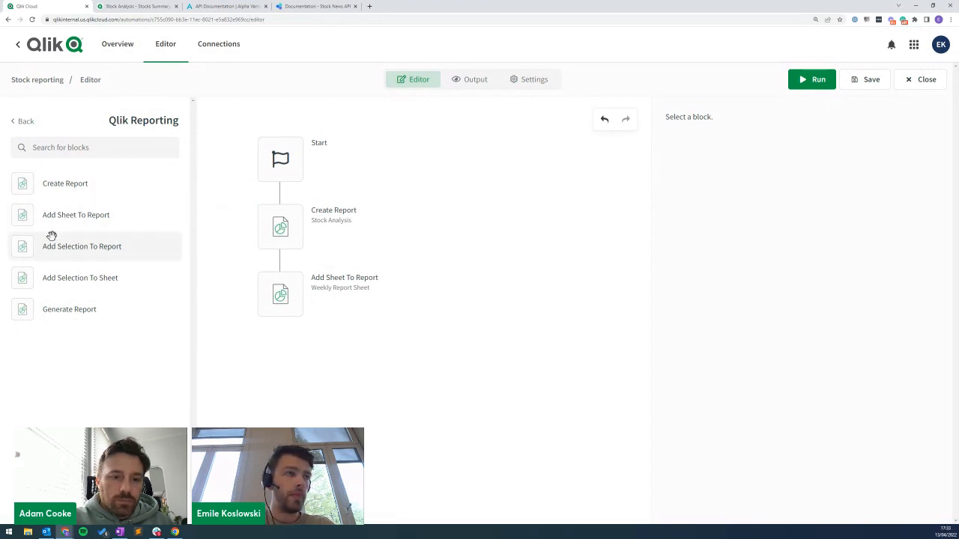
{"action": "left_click_drag", "start_coordinate": [128, 170], "coordinate": [280, 294]}
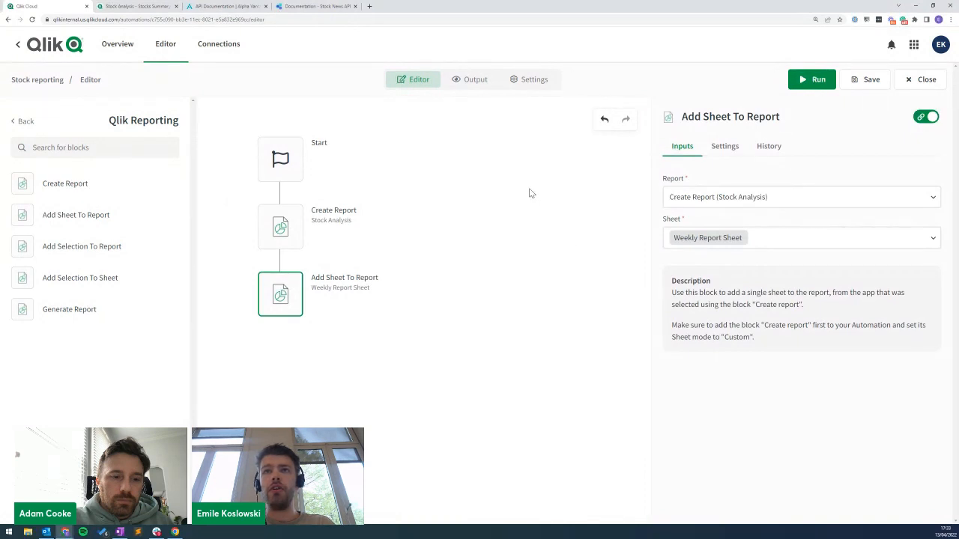
{"action": "mouse_move", "coordinate": [306, 320]}
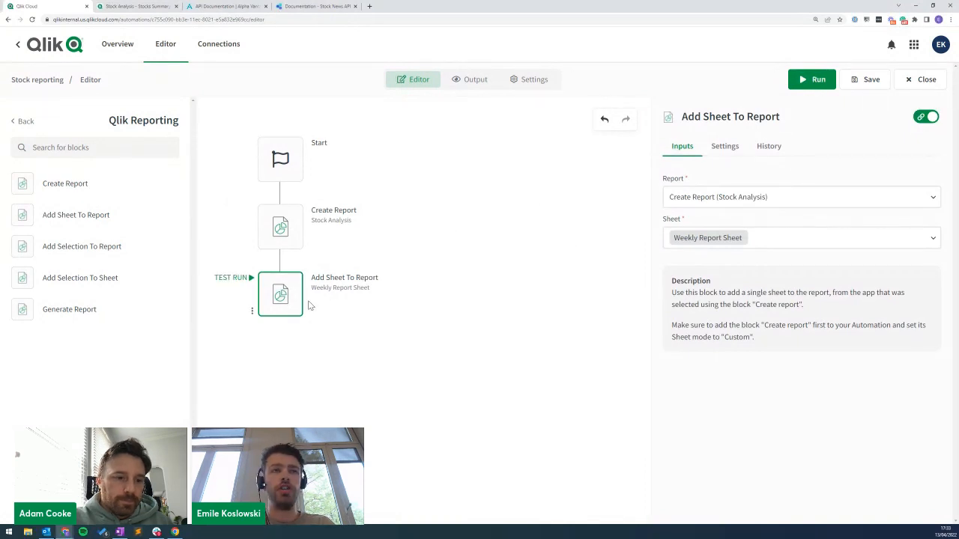
{"action": "left_click_drag", "start_coordinate": [53, 308], "coordinate": [263, 348]}
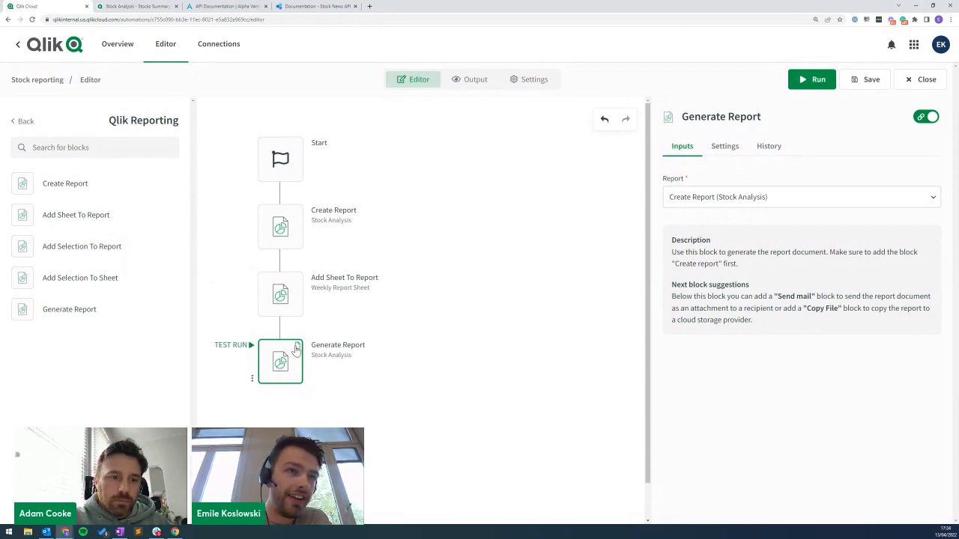
Add a cloud storage Copy File step after Generate Report, sourcing Generate Report (Stock Analysis).
{"action": "left_click", "coordinate": [21, 120]}
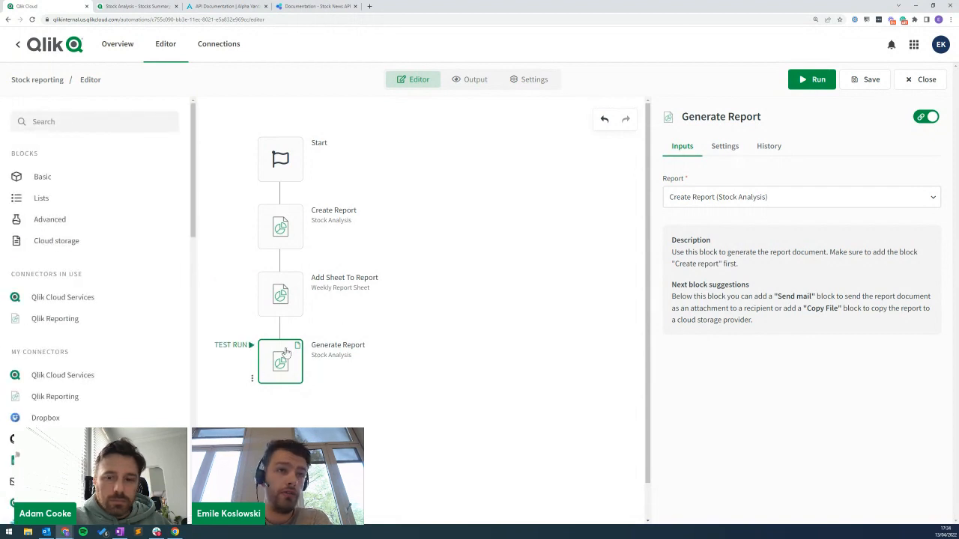
{"action": "left_click", "coordinate": [94, 241]}
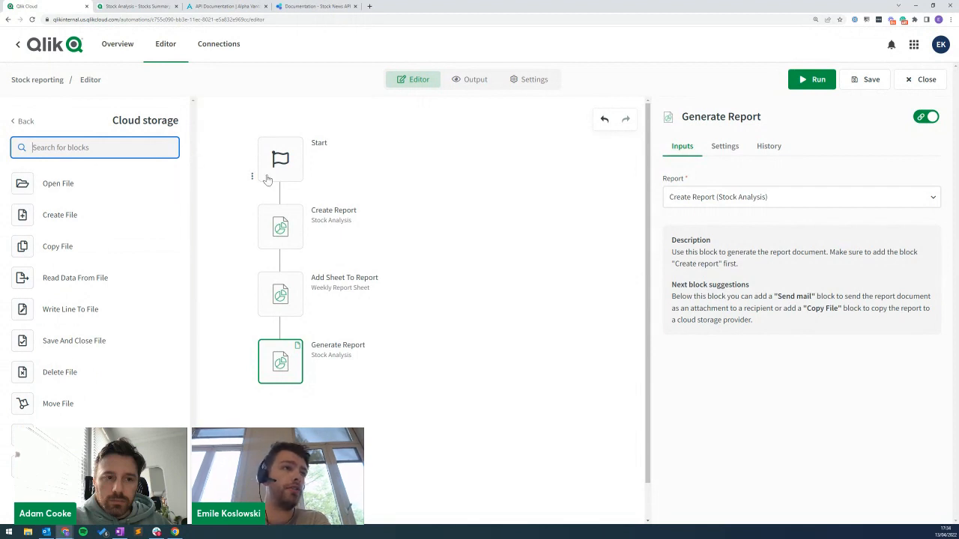
{"action": "left_click_drag", "start_coordinate": [47, 247], "coordinate": [281, 395]}
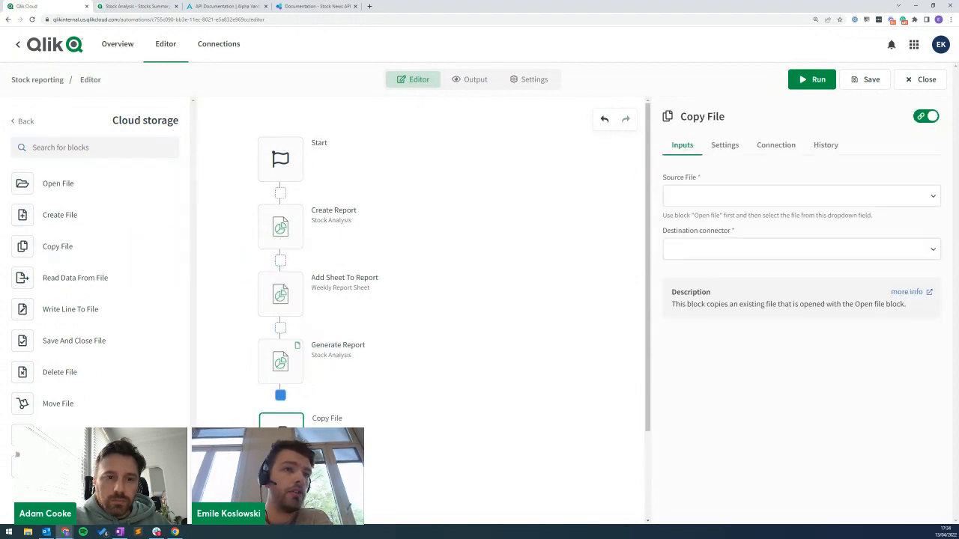
{"action": "left_click", "coordinate": [697, 196]}
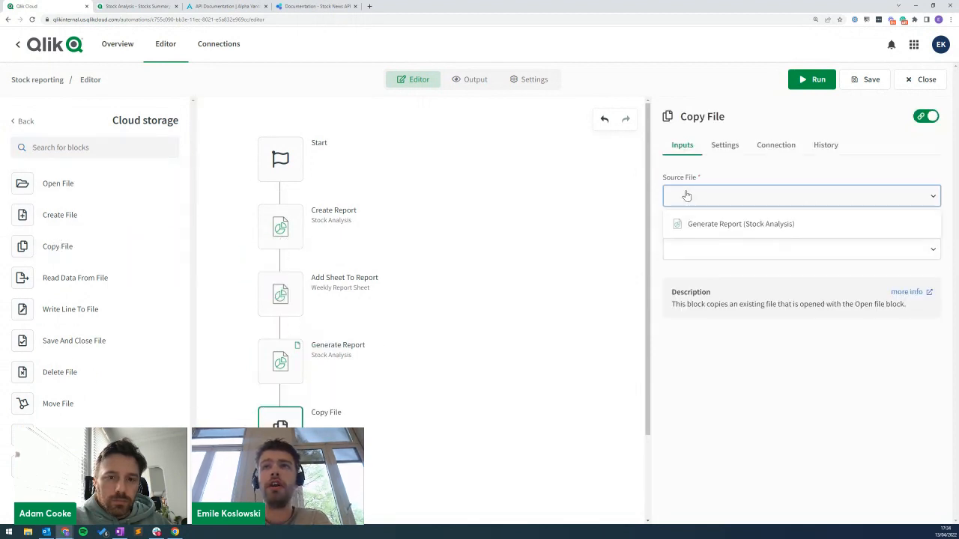
{"action": "left_click", "coordinate": [693, 222]}
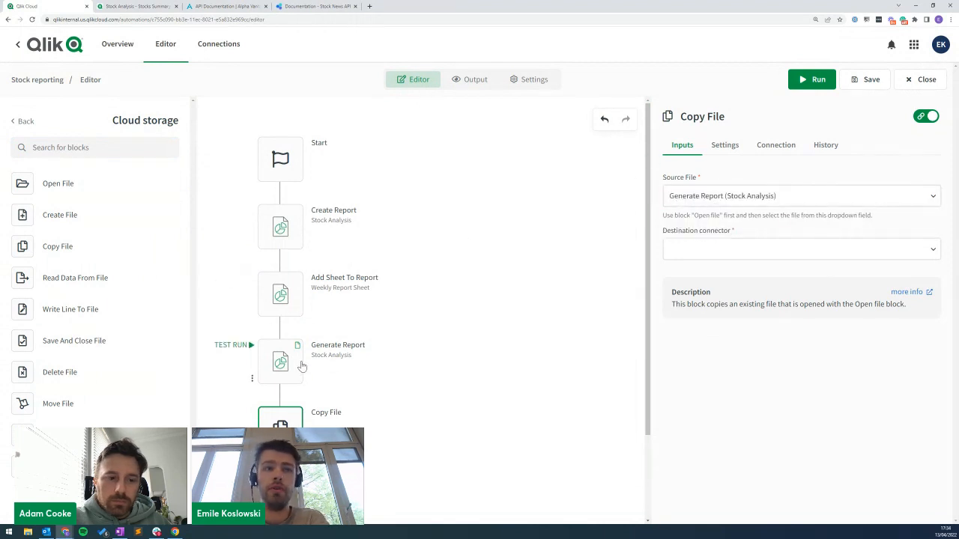
Browse the Destination connector list, then detach the Copy File block from the flow.
{"action": "left_click", "coordinate": [709, 255]}
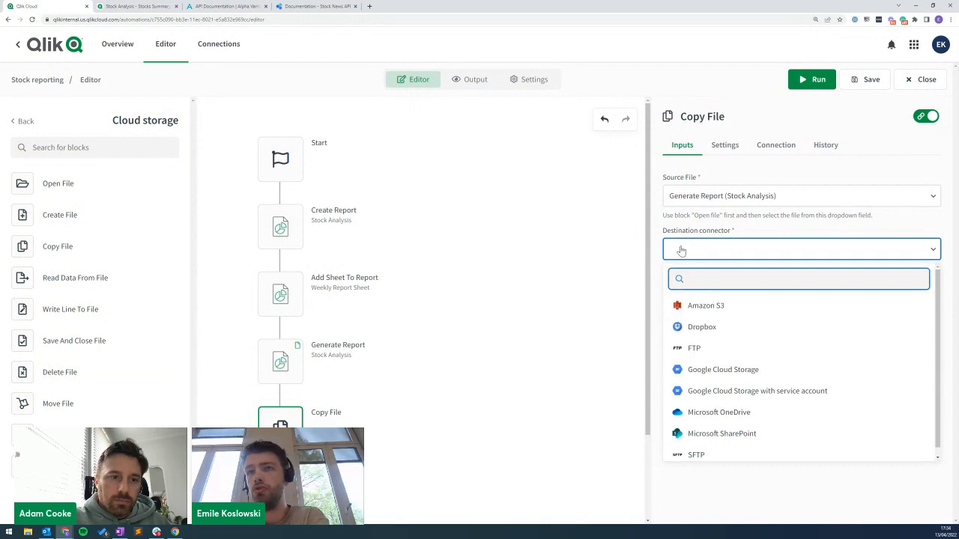
{"action": "left_click_drag", "start_coordinate": [937, 281], "coordinate": [938, 297]}
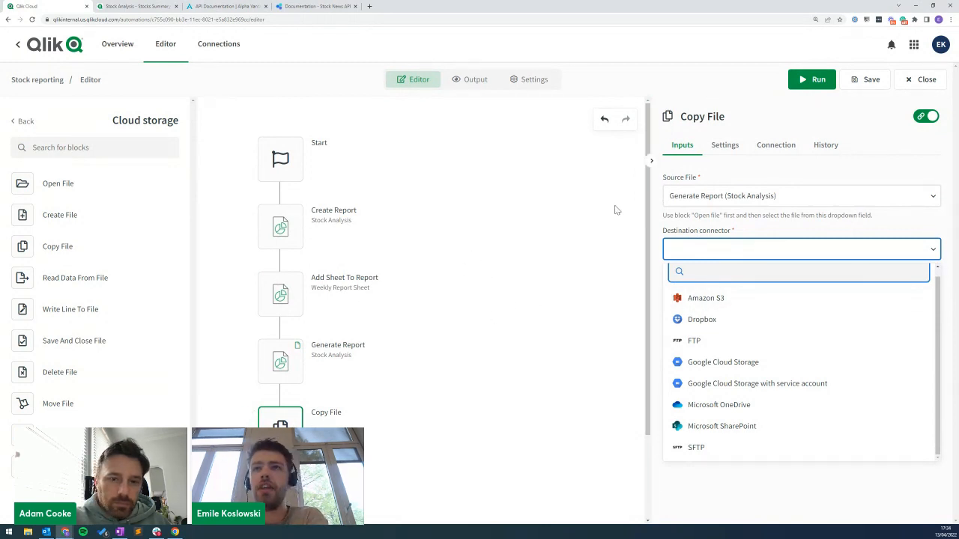
{"action": "left_click_drag", "start_coordinate": [279, 429], "coordinate": [435, 405]}
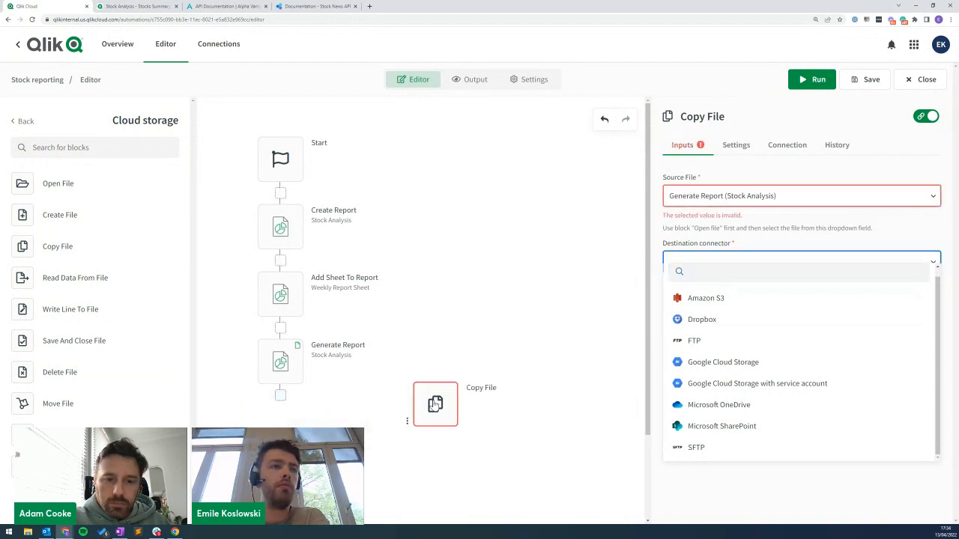
Add a Mail connector Send Mail step directly after Generate Report.
{"action": "left_click", "coordinate": [24, 122]}
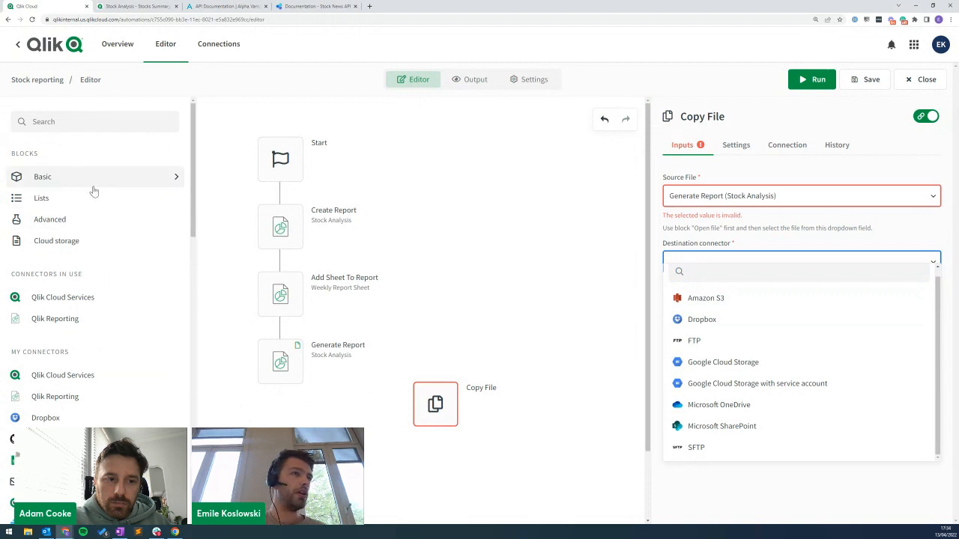
{"action": "left_click", "coordinate": [68, 482]}
{"action": "left_click_drag", "start_coordinate": [58, 183], "coordinate": [269, 411]}
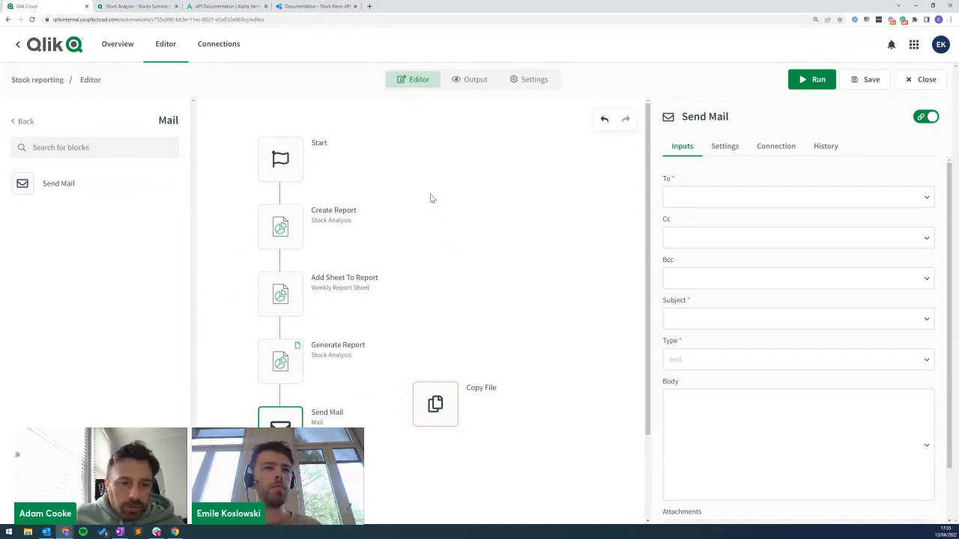
Select the detached Copy File block and delete it.
{"action": "left_click_drag", "start_coordinate": [431, 405], "coordinate": [447, 401]}
{"action": "left_click", "coordinate": [25, 122]}
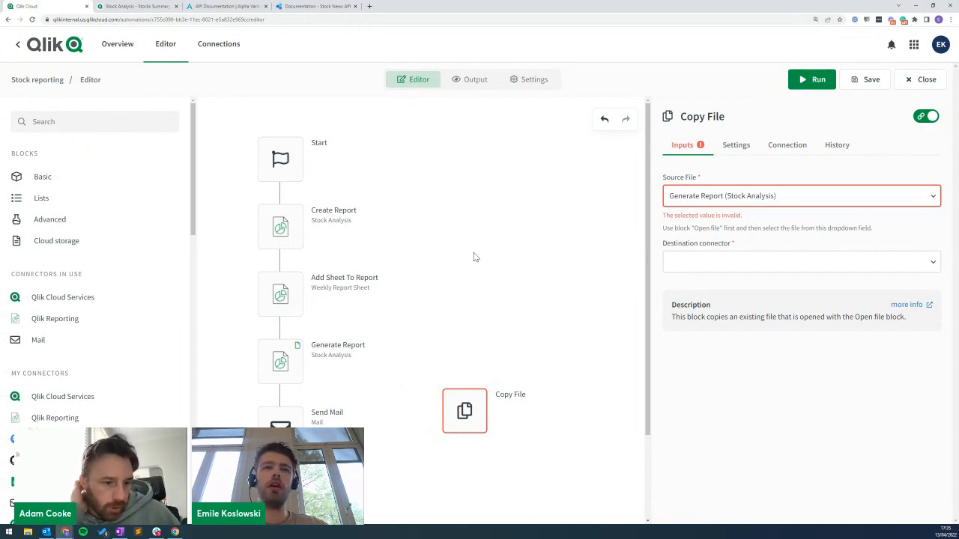
{"action": "key", "text": "Delete"}
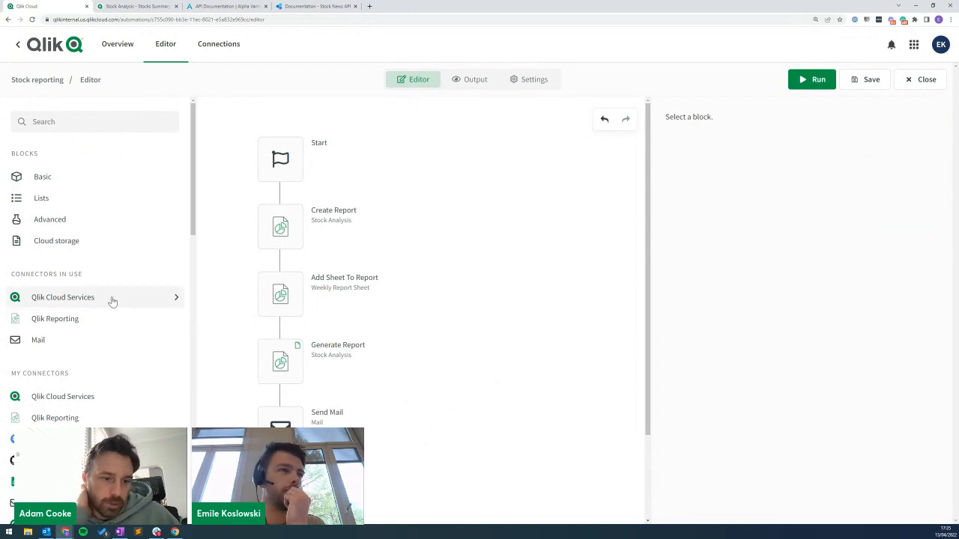
Insert Add Selection To Sheet and Add Selection To Report blocks below Add Sheet To Report.
{"action": "left_click", "coordinate": [85, 319]}
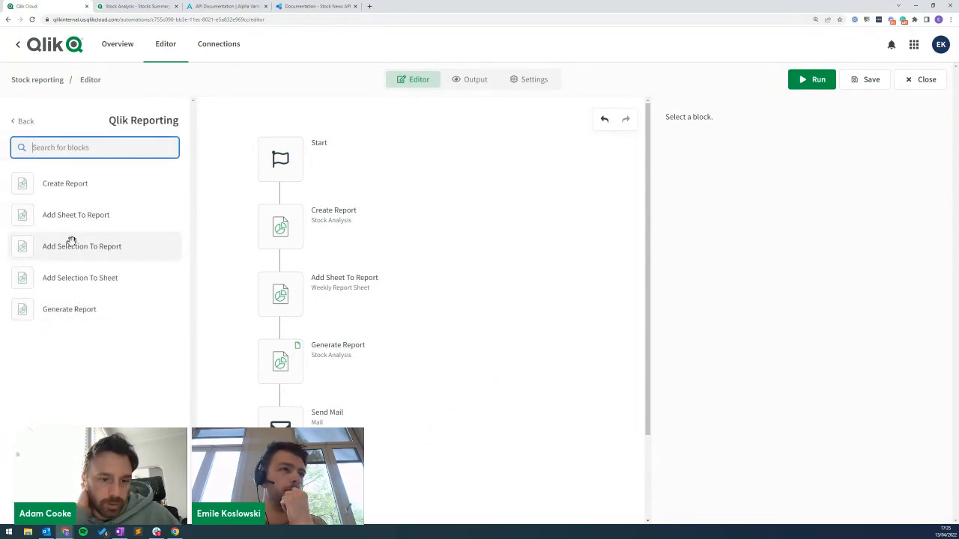
{"action": "left_click", "coordinate": [285, 165]}
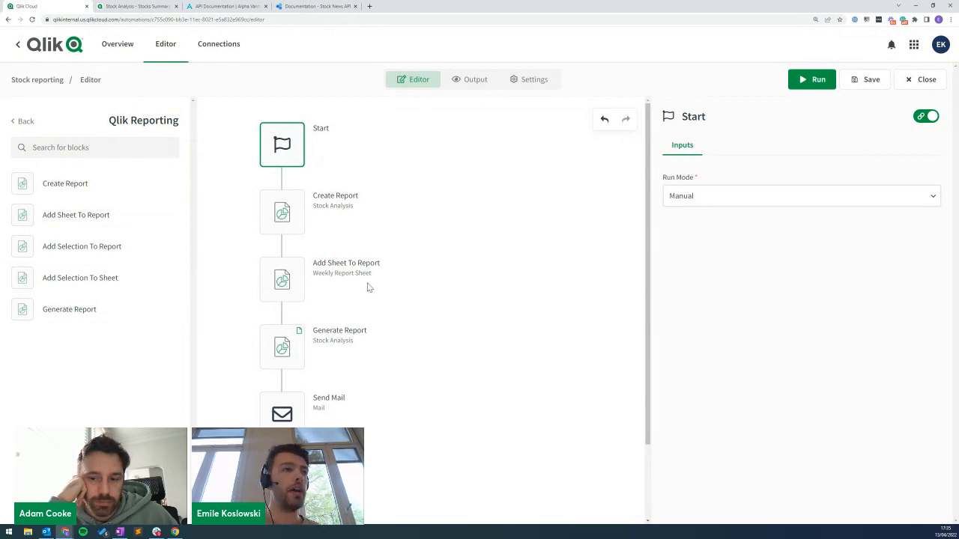
{"action": "left_click", "coordinate": [51, 276]}
{"action": "left_click_drag", "start_coordinate": [51, 275], "coordinate": [294, 313]}
{"action": "left_click_drag", "start_coordinate": [74, 247], "coordinate": [294, 322]}
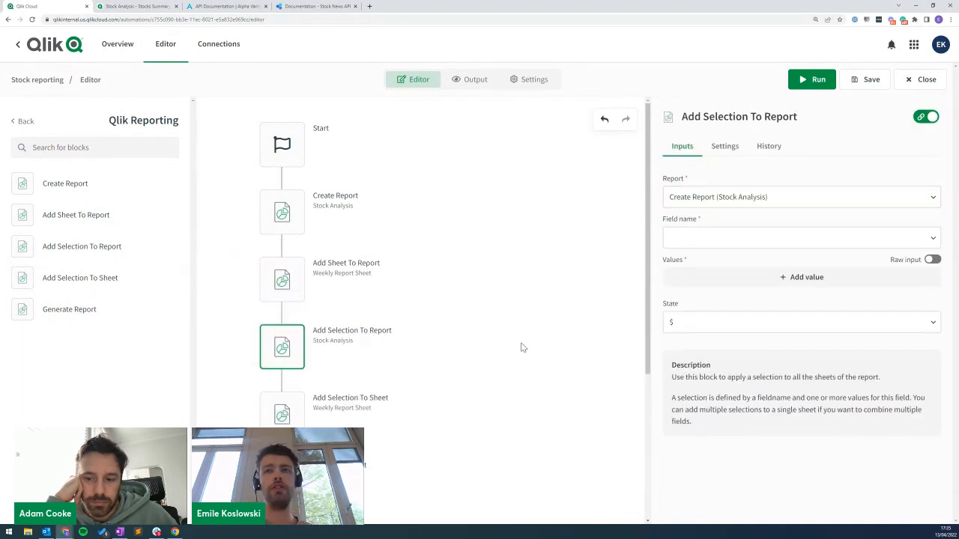
{"action": "scroll", "coordinate": [523, 347], "scroll_direction": "down", "scroll_amount": 1}
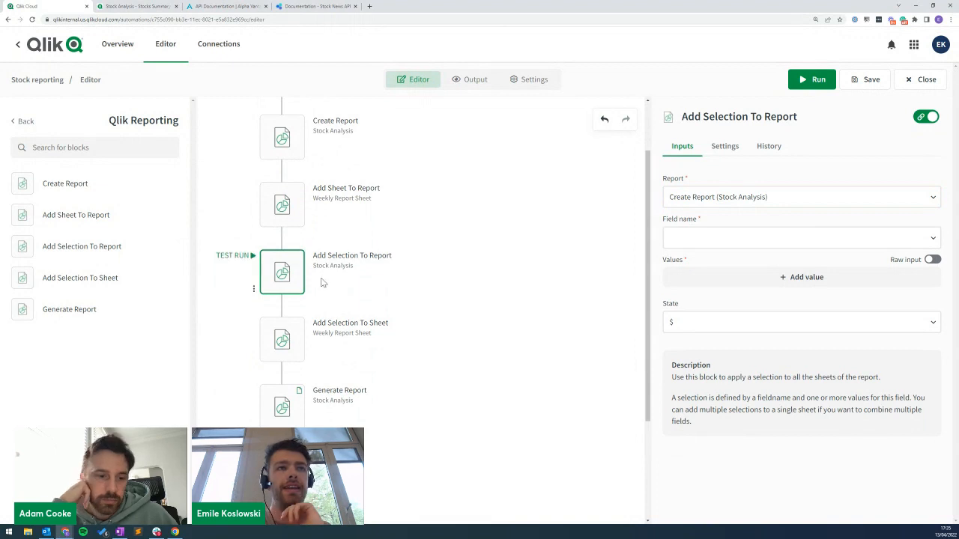
Review the Create Report, Add Sheet To Report and Generate Report block settings.
{"action": "mouse_move", "coordinate": [301, 270]}
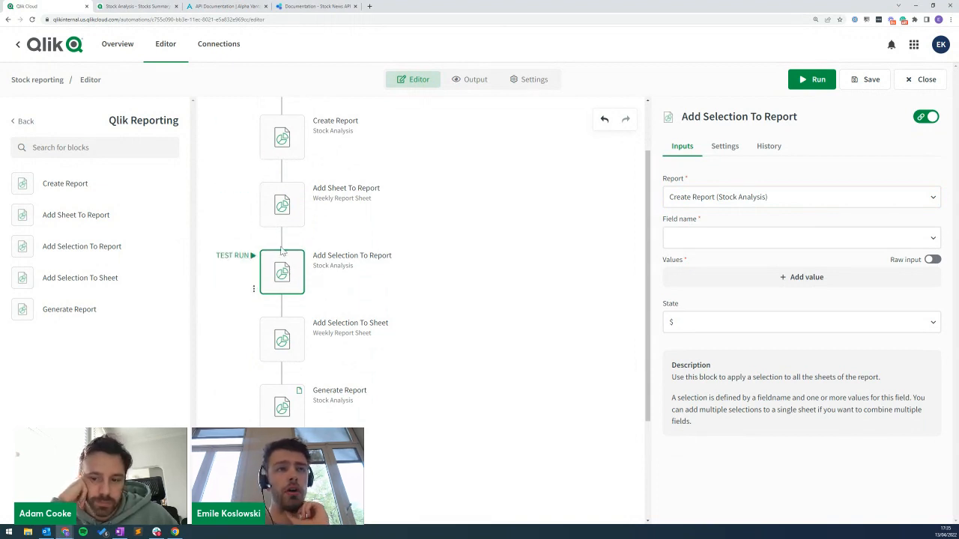
{"action": "left_click", "coordinate": [294, 143]}
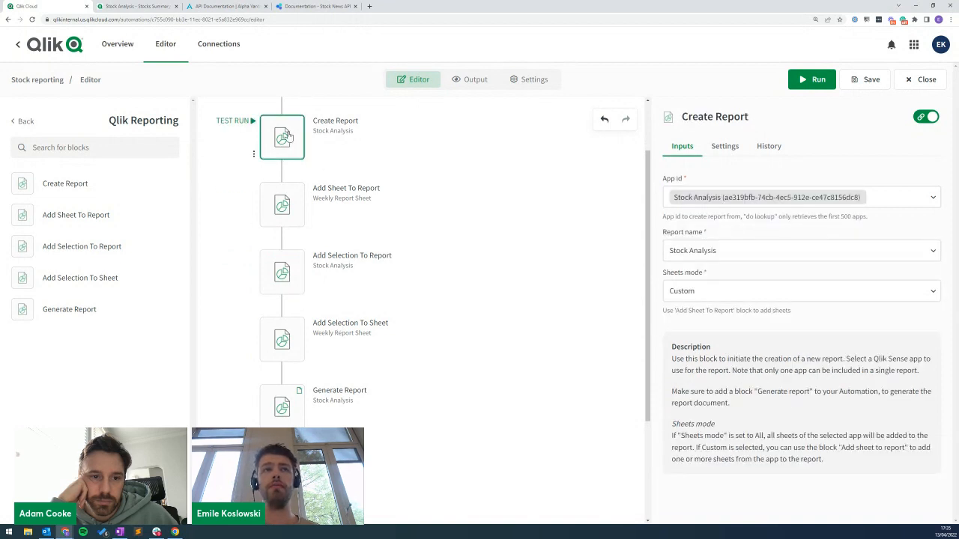
{"action": "left_click", "coordinate": [289, 214]}
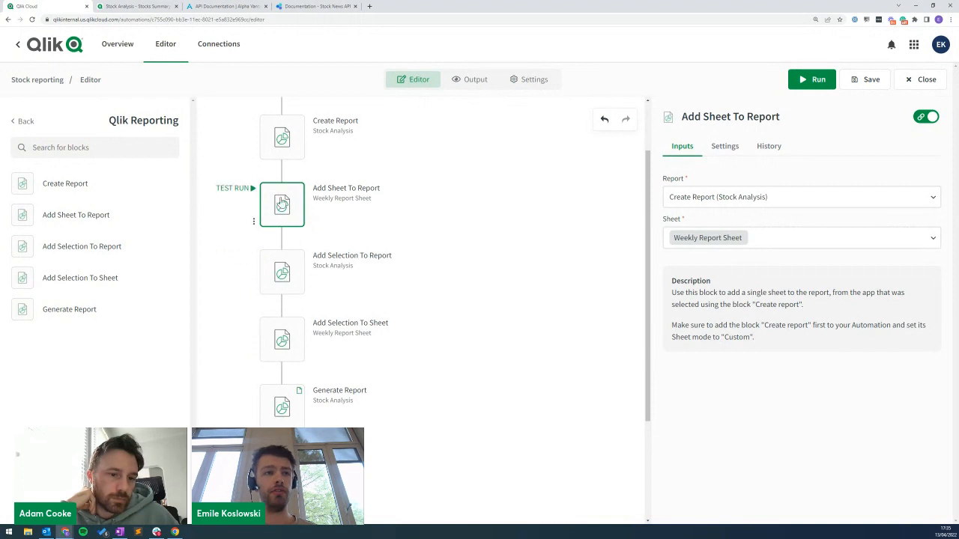
{"action": "left_click", "coordinate": [297, 420]}
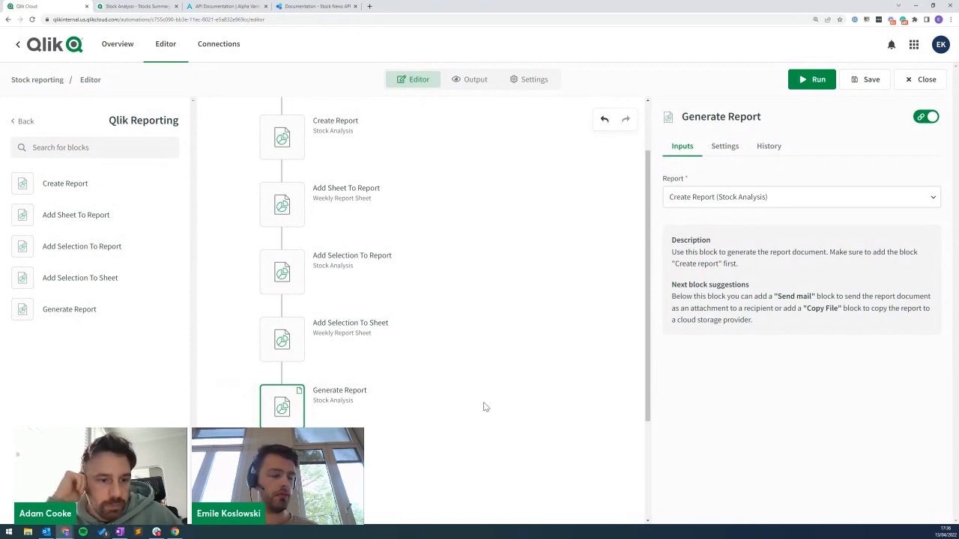
Return to the full block catalogue and open the Qlik Cloud Services blocks.
{"action": "left_click", "coordinate": [25, 122]}
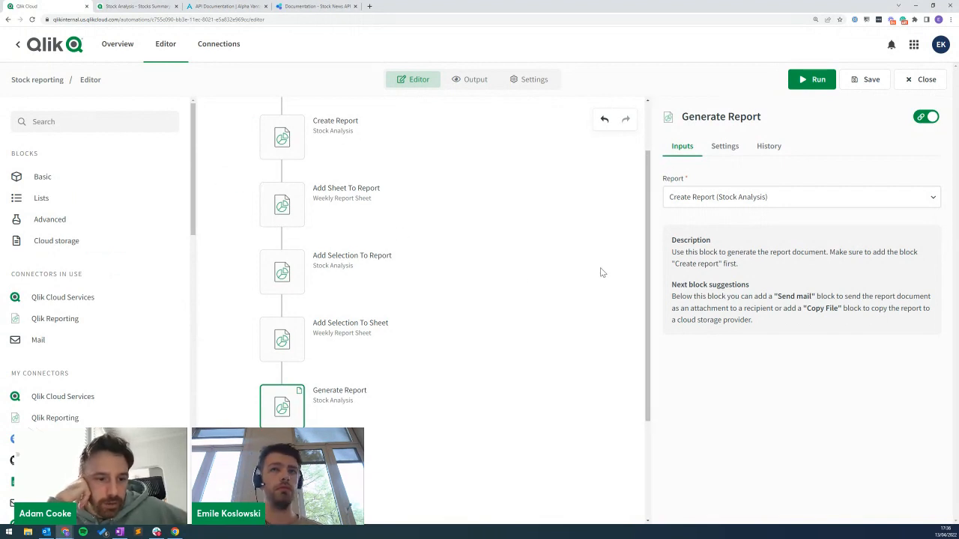
{"action": "scroll", "coordinate": [597, 272], "scroll_direction": "up", "scroll_amount": 1}
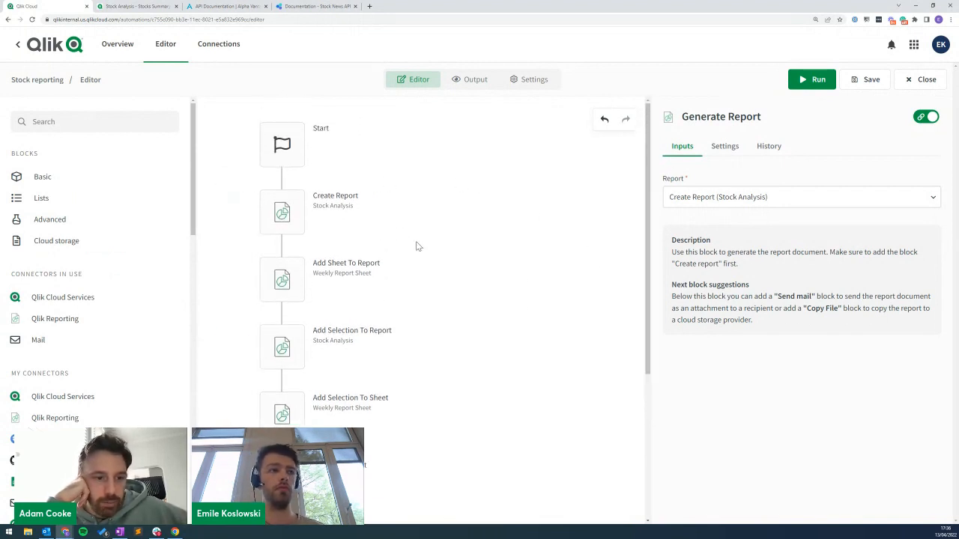
{"action": "left_click", "coordinate": [66, 397]}
Give the Add Selection To Report step an empty value row.
{"action": "left_click", "coordinate": [84, 148]}
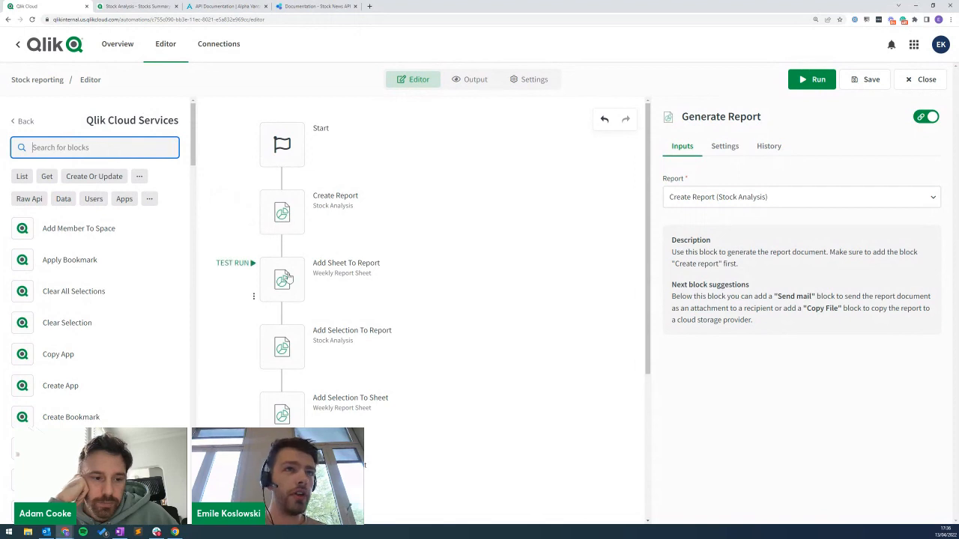
{"action": "left_click", "coordinate": [298, 285]}
{"action": "left_click", "coordinate": [299, 349]}
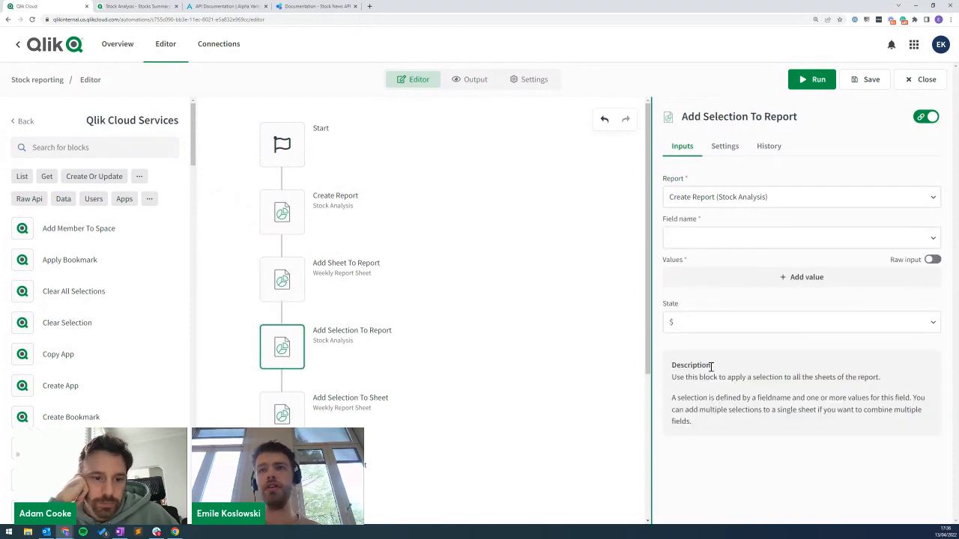
{"action": "left_click", "coordinate": [670, 240]}
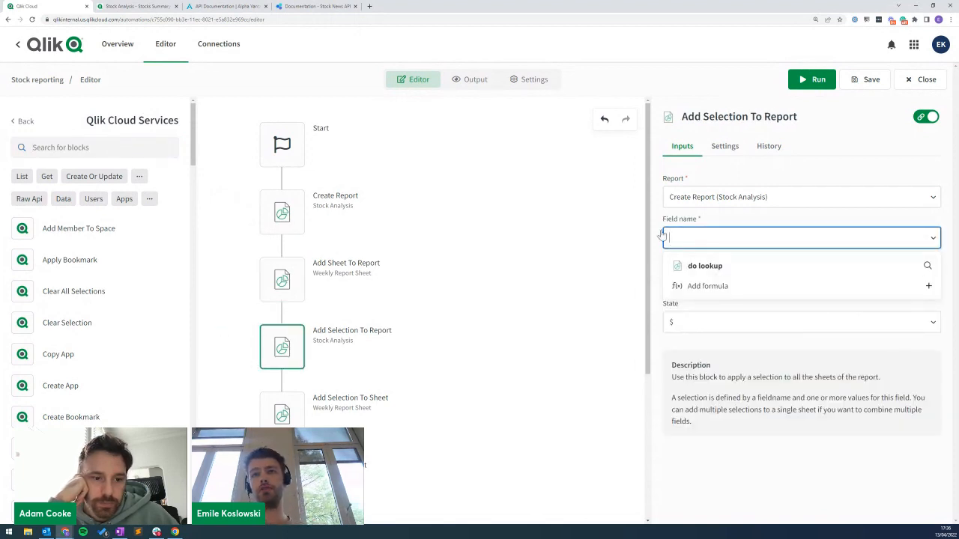
{"action": "left_click", "coordinate": [620, 236]}
{"action": "left_click", "coordinate": [732, 277]}
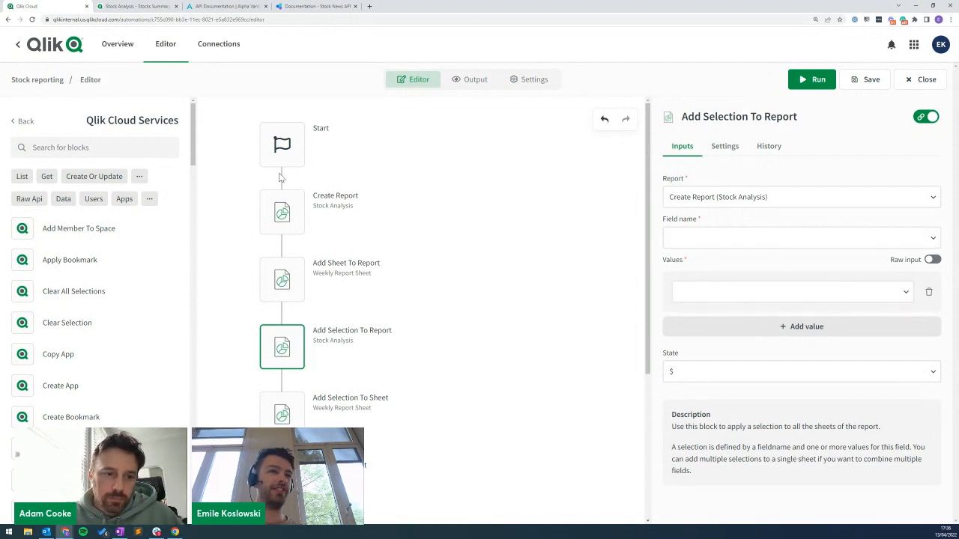
{"action": "left_click", "coordinate": [282, 210]}
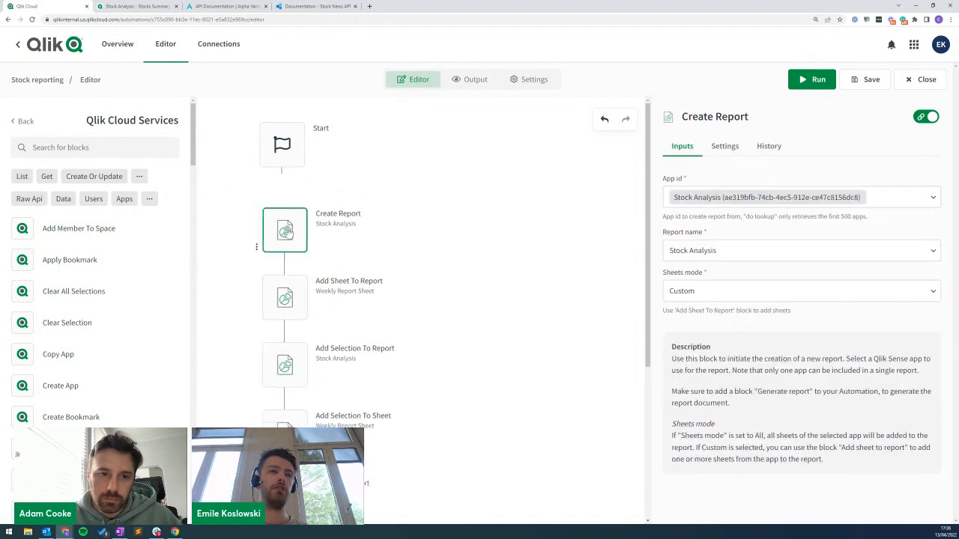
Filter the Qlik Cloud Services blocks by 'select'.
{"action": "left_click", "coordinate": [27, 122]}
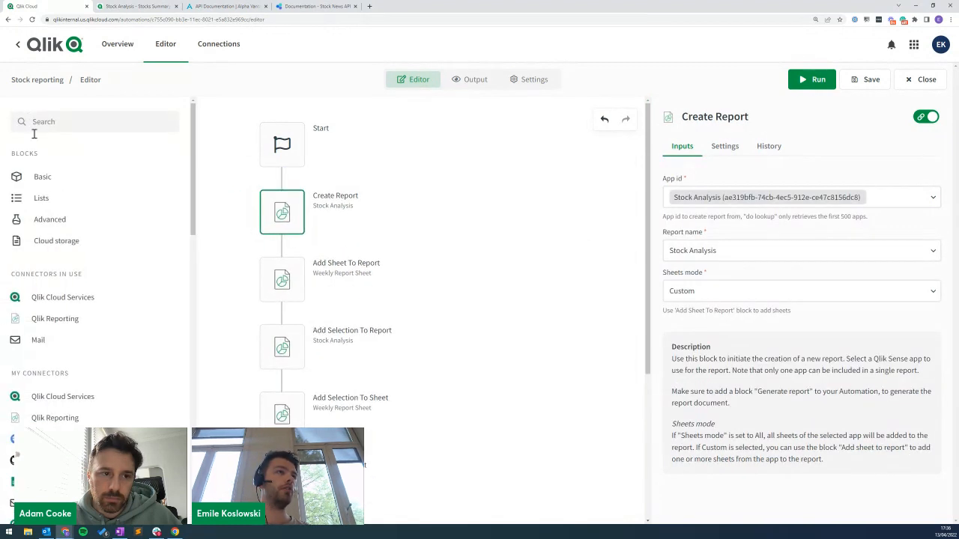
{"action": "left_click", "coordinate": [66, 300]}
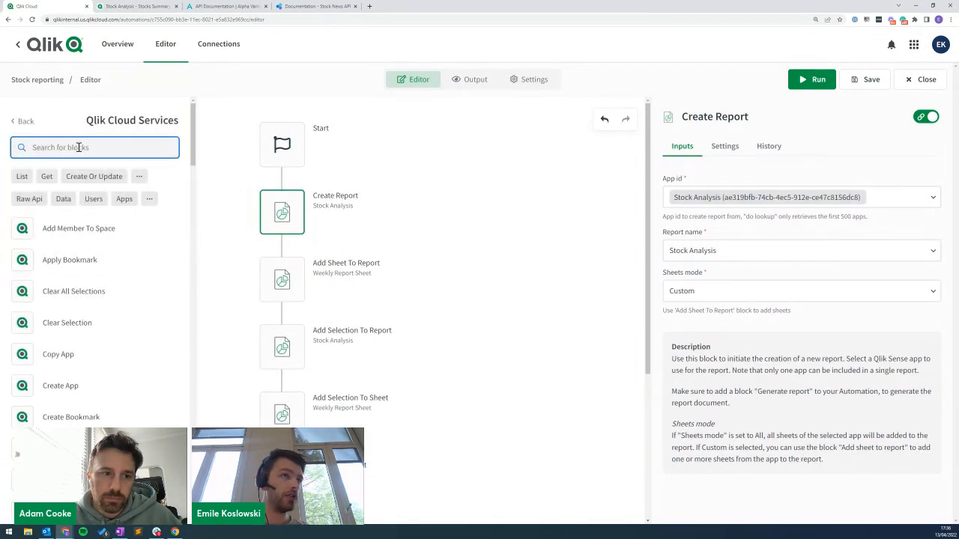
{"action": "type", "text": "select"}
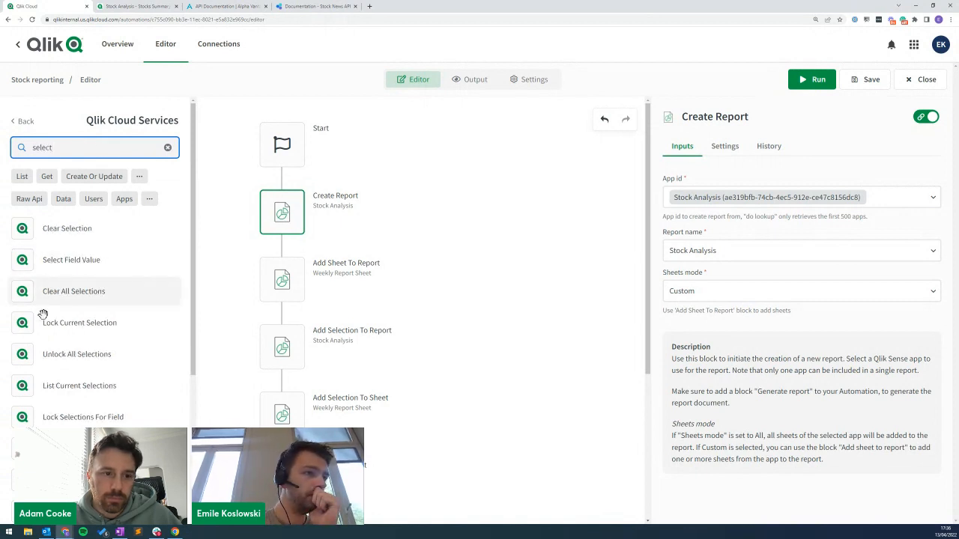
Add a Select Field Values By Query step after Start with App Id set to Stock Analysis.
{"action": "left_click_drag", "start_coordinate": [64, 448], "coordinate": [281, 179]}
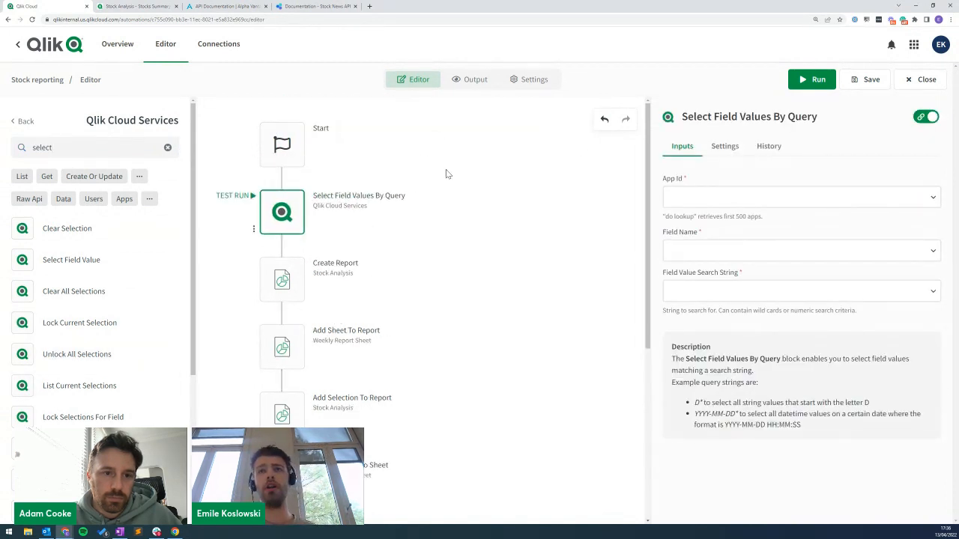
{"action": "left_click", "coordinate": [700, 197]}
{"action": "left_click", "coordinate": [694, 221]}
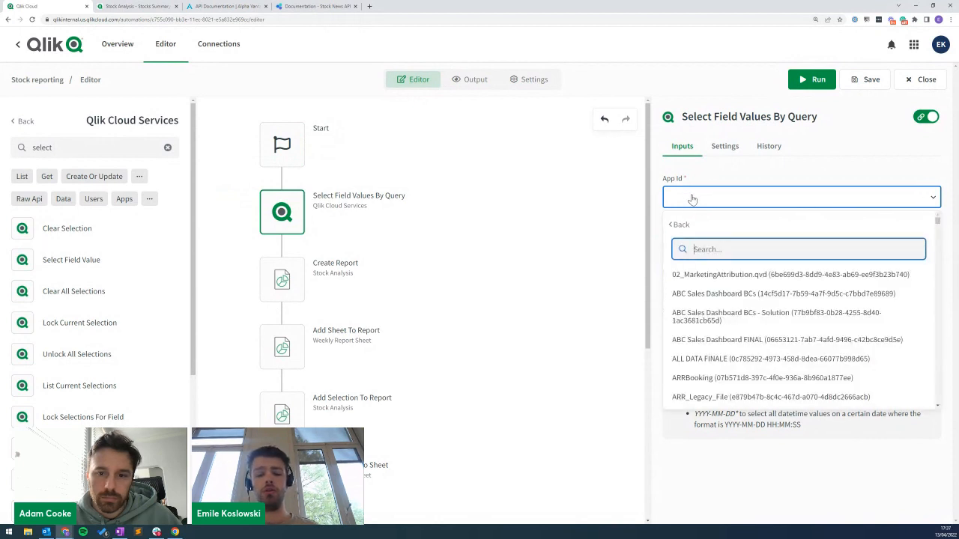
{"action": "type", "text": "stock anal"}
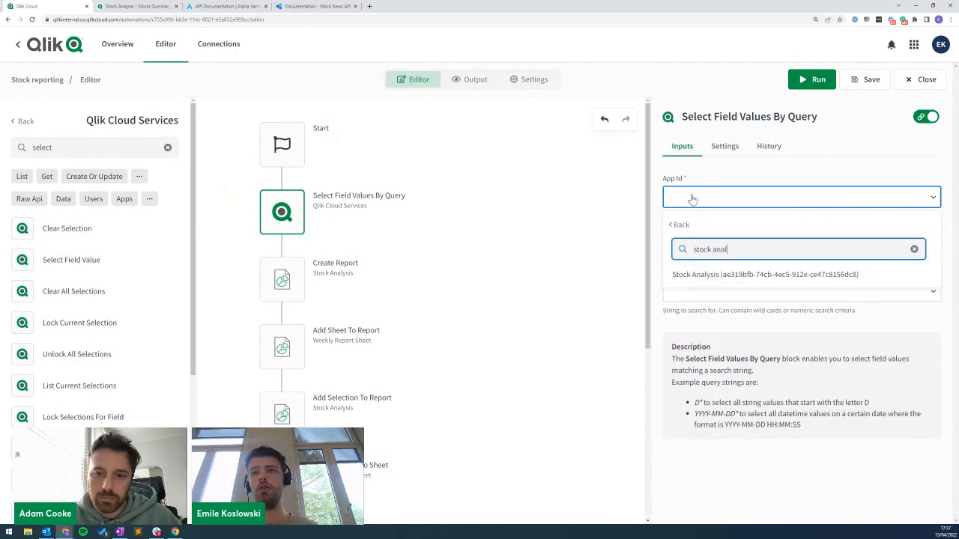
{"action": "left_click", "coordinate": [697, 274]}
Set its Field Name to MaxTimestamp and start the field value search string with >.
{"action": "left_click", "coordinate": [714, 241]}
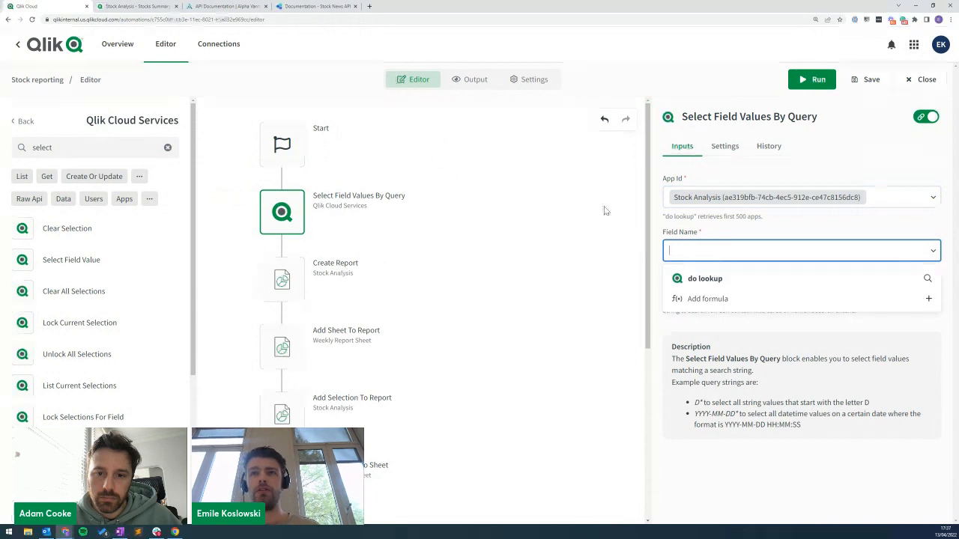
{"action": "left_click", "coordinate": [703, 278]}
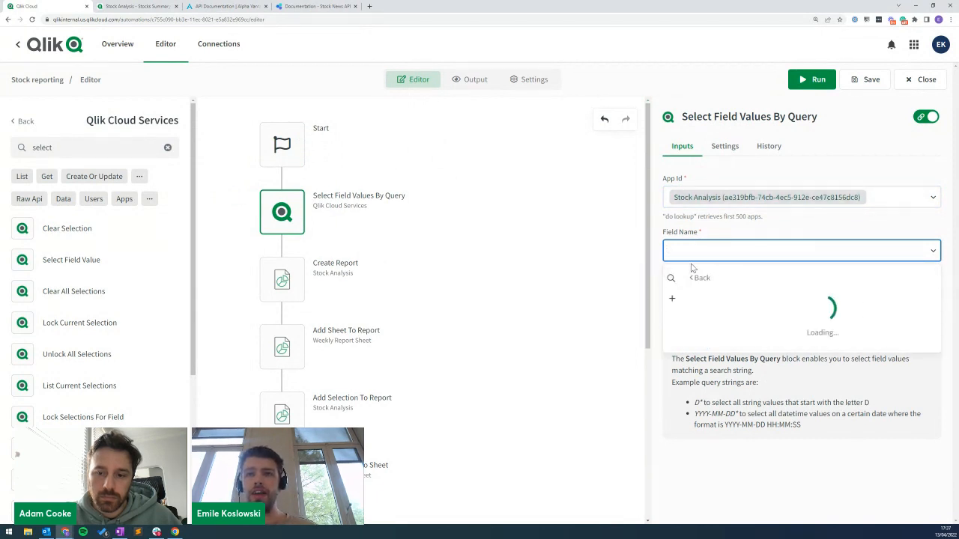
{"action": "scroll", "coordinate": [734, 337], "scroll_direction": "down", "scroll_amount": 1}
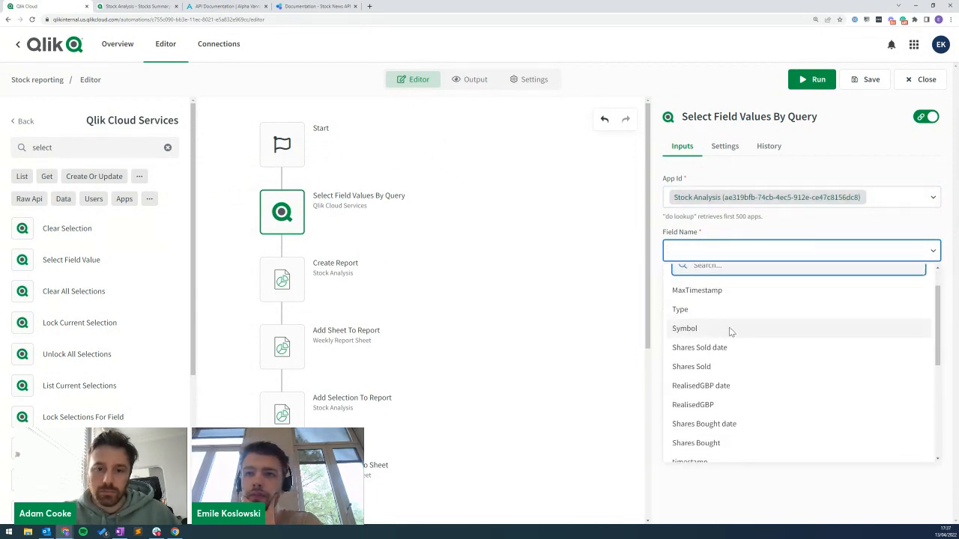
{"action": "left_click", "coordinate": [739, 292]}
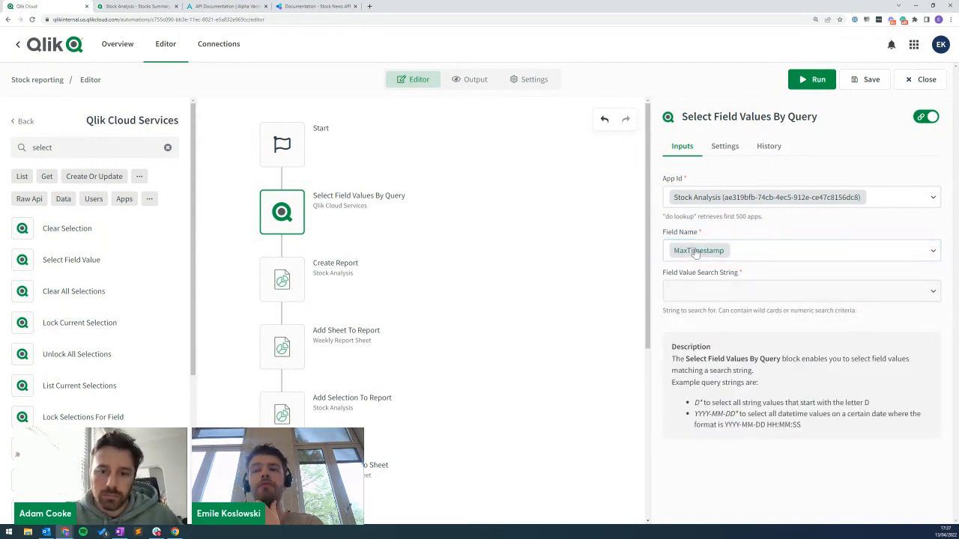
{"action": "left_click", "coordinate": [712, 291]}
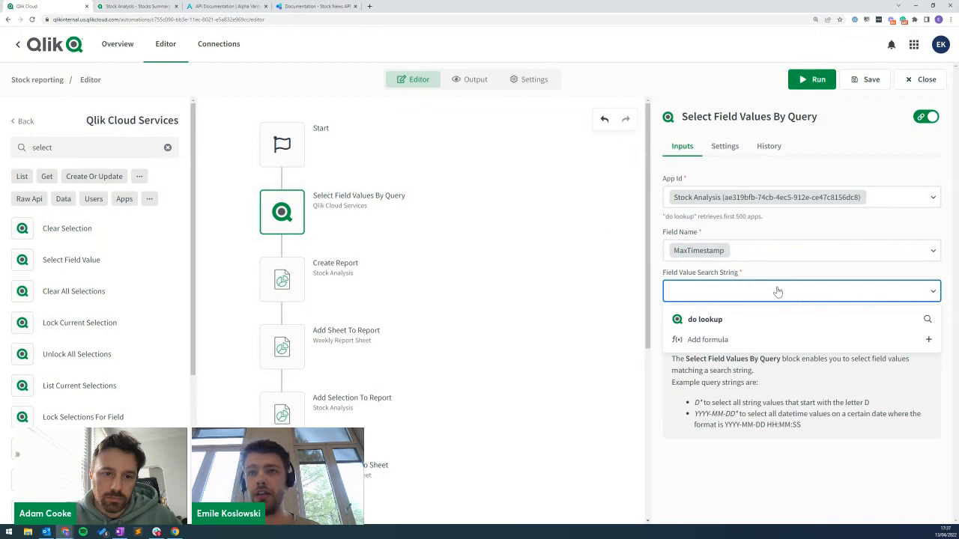
{"action": "type", "text": ">"}
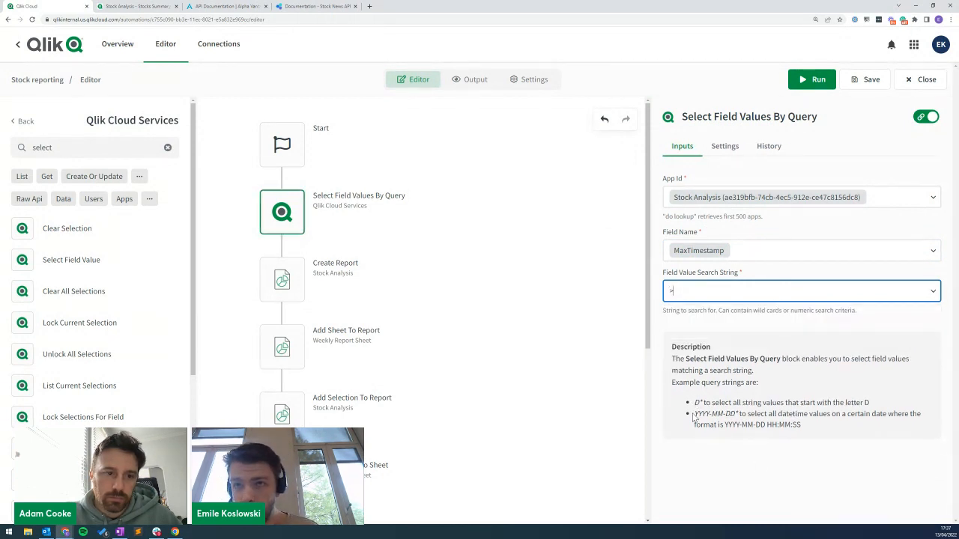
{"action": "left_click_drag", "start_coordinate": [693, 405], "coordinate": [799, 425]}
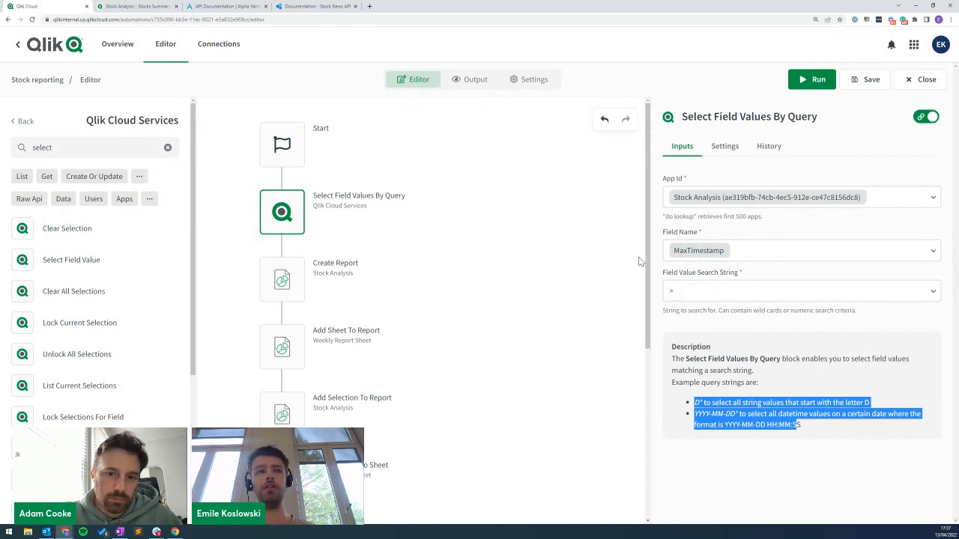
Add a List Current Selections step under the field query and search the app list for 'stock'.
{"action": "left_click", "coordinate": [279, 279]}
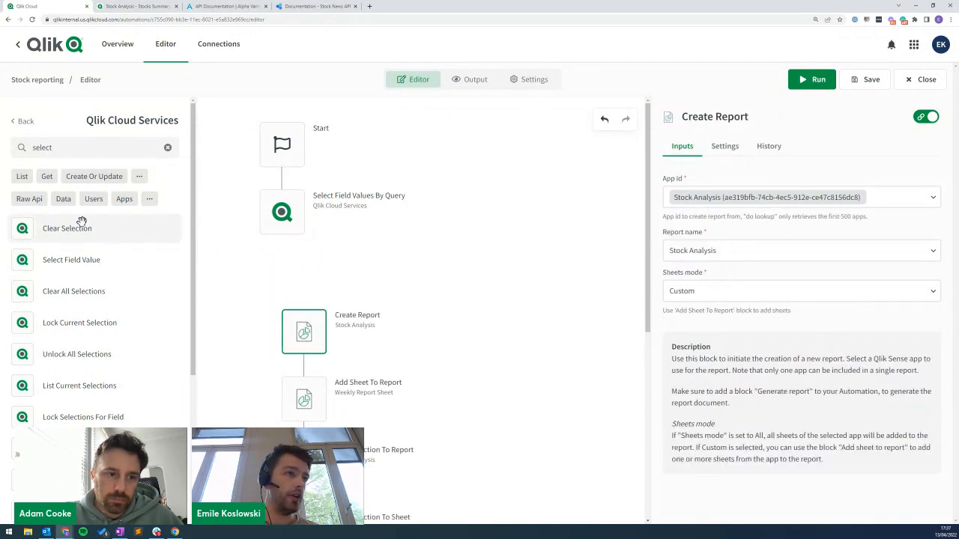
{"action": "left_click_drag", "start_coordinate": [41, 385], "coordinate": [267, 257]}
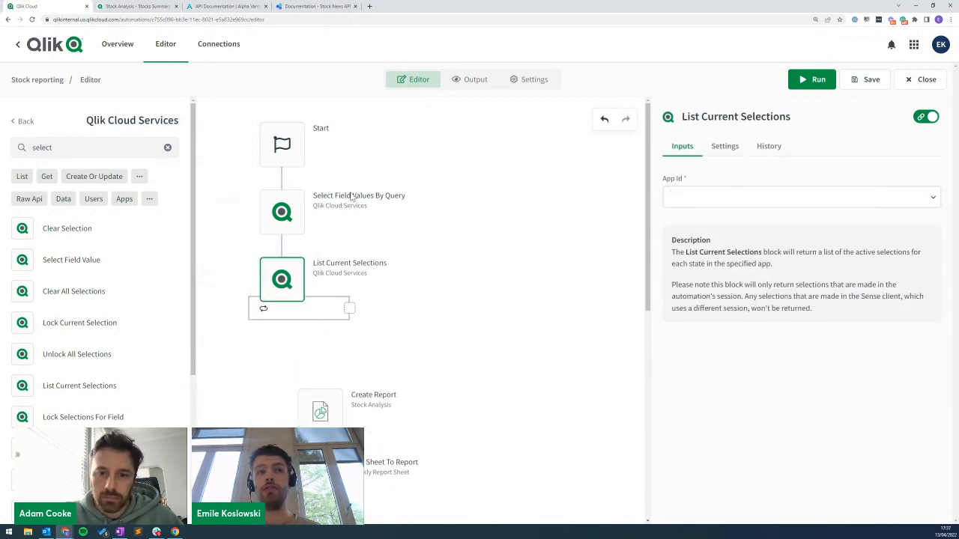
{"action": "left_click", "coordinate": [689, 199]}
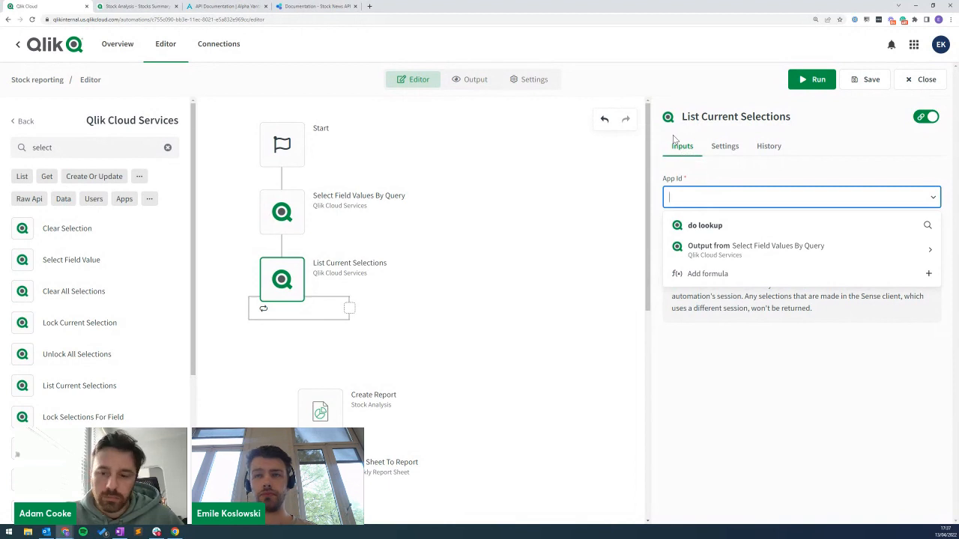
{"action": "left_click", "coordinate": [711, 225]}
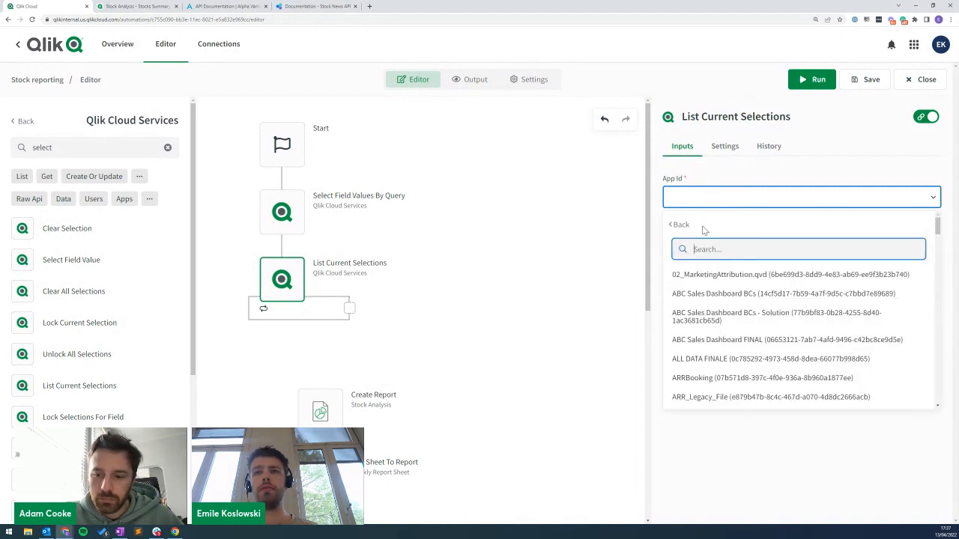
{"action": "type", "text": "stock"}
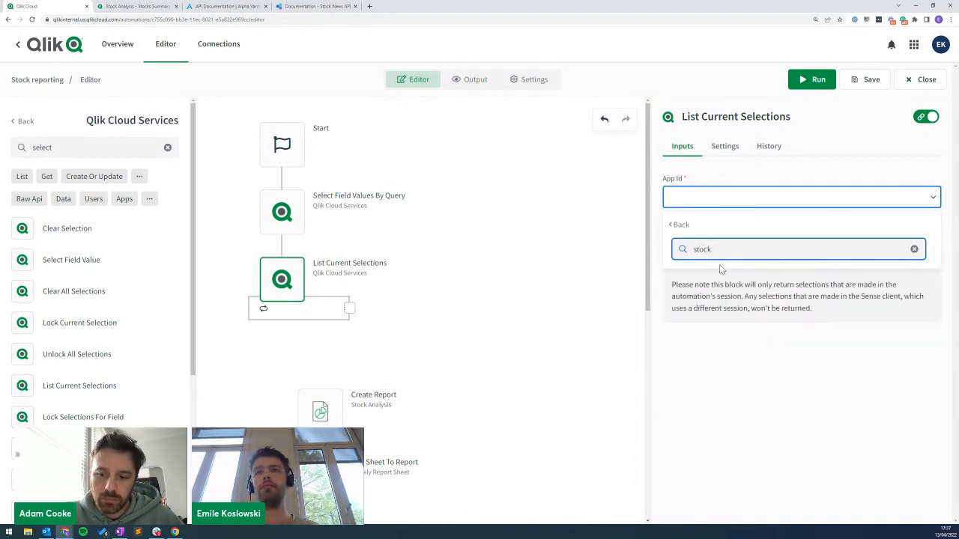
{"action": "key", "text": "BackSpace"}
{"action": "key", "text": "BackSpace"}
{"action": "key", "text": "BackSpace"}
{"action": "key", "text": "BackSpace"}
{"action": "key", "text": "BackSpace"}
{"action": "key", "text": "BackSpace"}
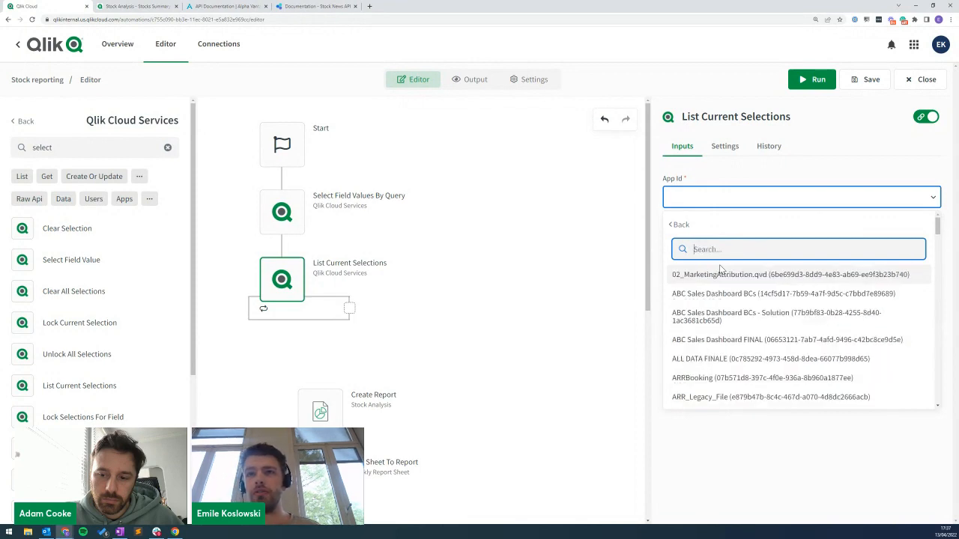
{"action": "type", "text": "stock"}
{"action": "key", "text": "BackSpace"}
{"action": "key", "text": "BackSpace"}
{"action": "key", "text": "BackSpace"}
{"action": "key", "text": "BackSpace"}
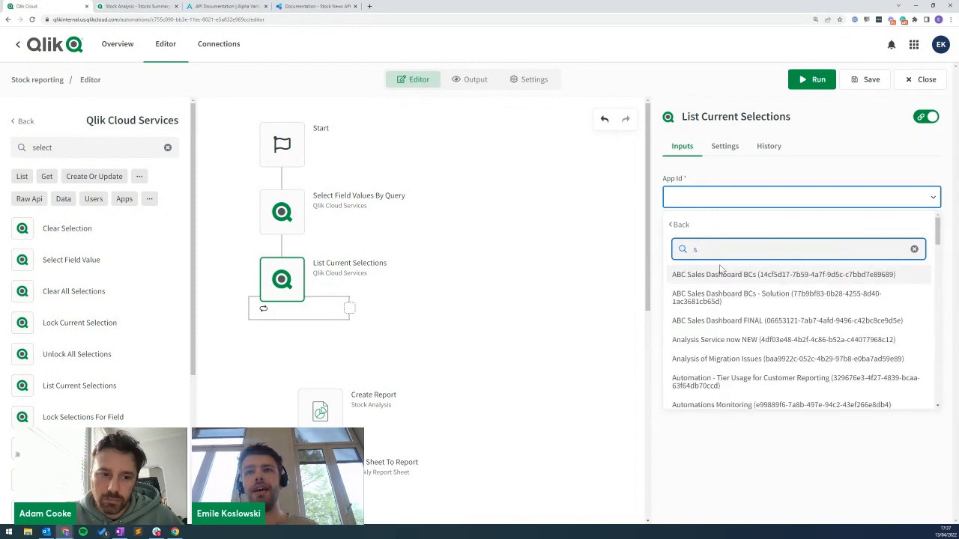
{"action": "key", "text": "BackSpace"}
{"action": "left_click", "coordinate": [614, 285]}
{"action": "left_click", "coordinate": [701, 199]}
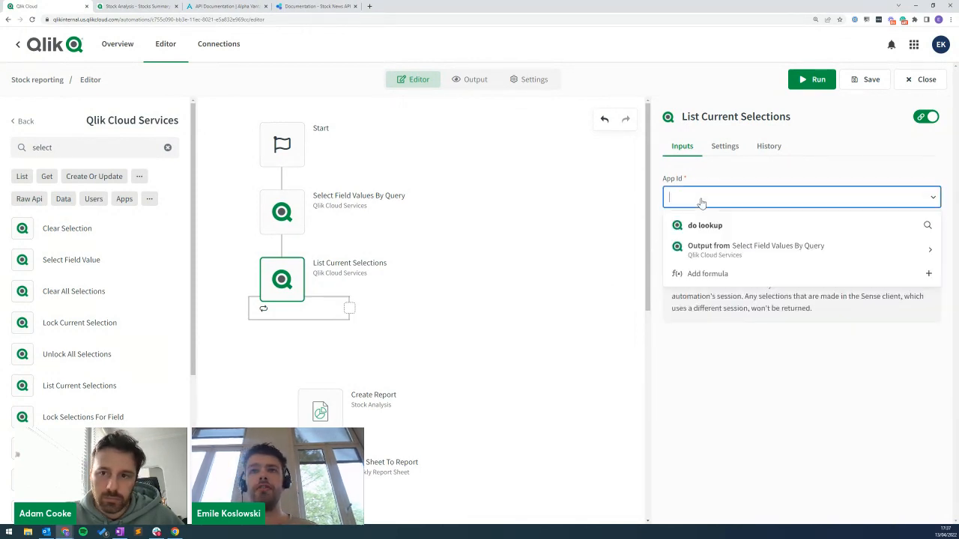
Copy the Stock Analysis app ID from the query step into List Current Selections' App Id.
{"action": "left_click", "coordinate": [284, 214]}
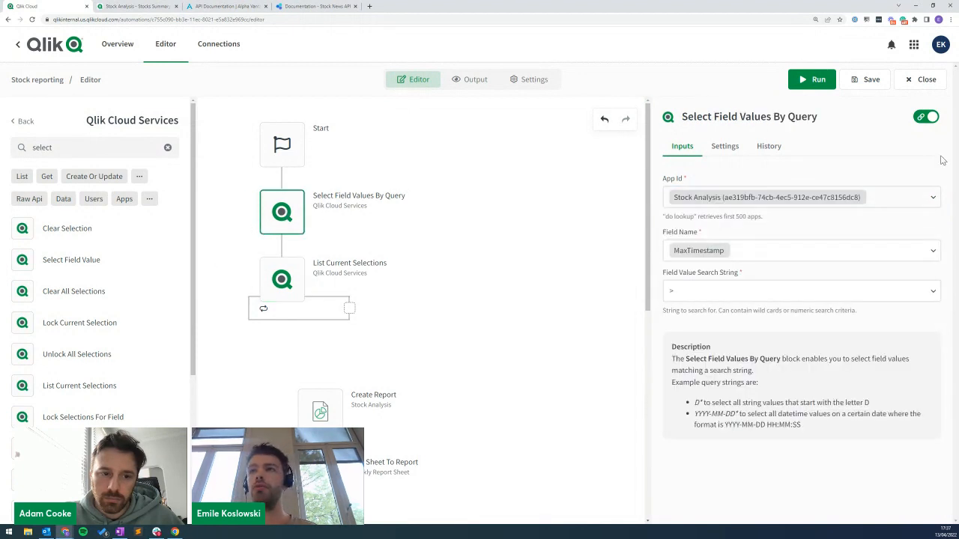
{"action": "left_click", "coordinate": [926, 117]}
{"action": "left_click", "coordinate": [832, 196]}
{"action": "key", "text": "ctrl+c"}
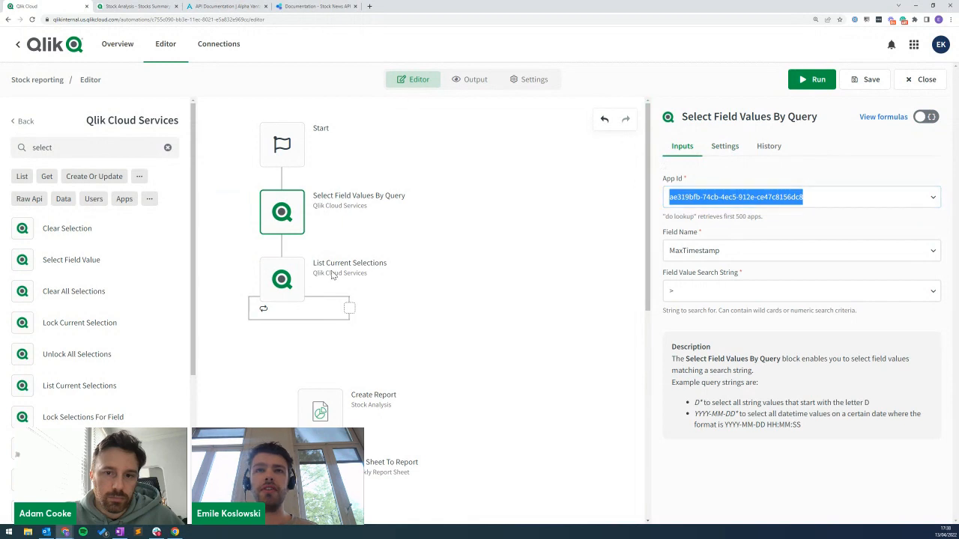
{"action": "left_click", "coordinate": [279, 279]}
{"action": "left_click", "coordinate": [755, 196]}
{"action": "key", "text": "ctrl+v"}
{"action": "left_click", "coordinate": [746, 166]}
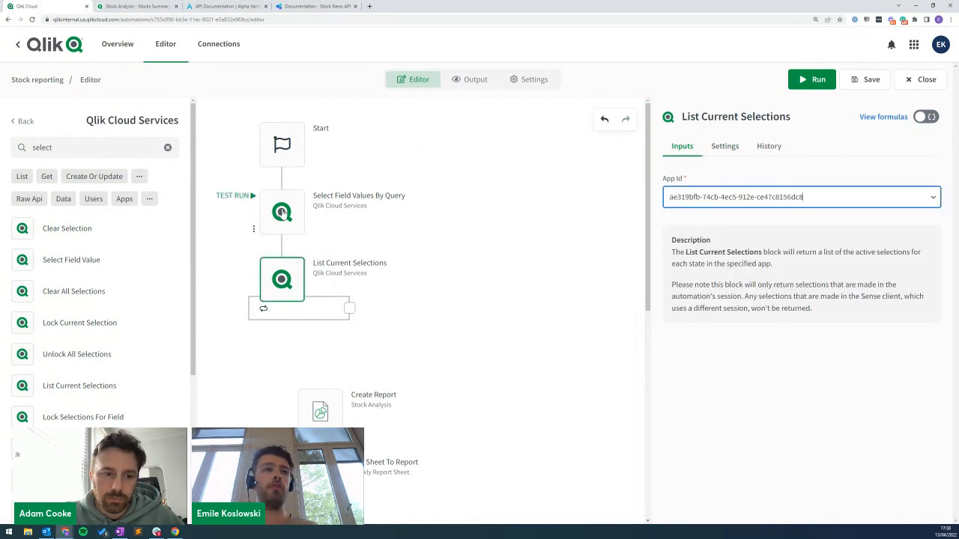
{"action": "left_click", "coordinate": [924, 118]}
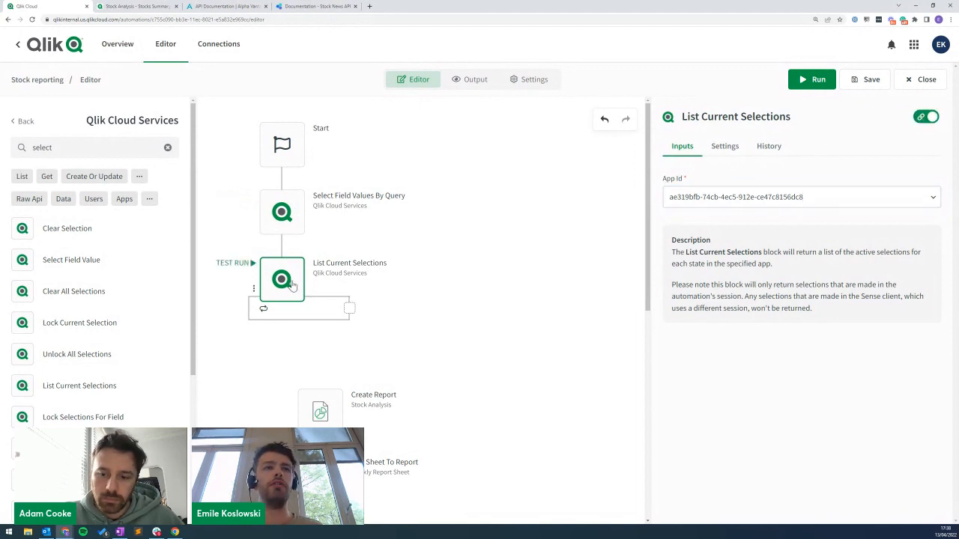
Change the query step's field value search string to >2022-01-01.
{"action": "left_click", "coordinate": [289, 208]}
{"action": "left_click", "coordinate": [705, 294]}
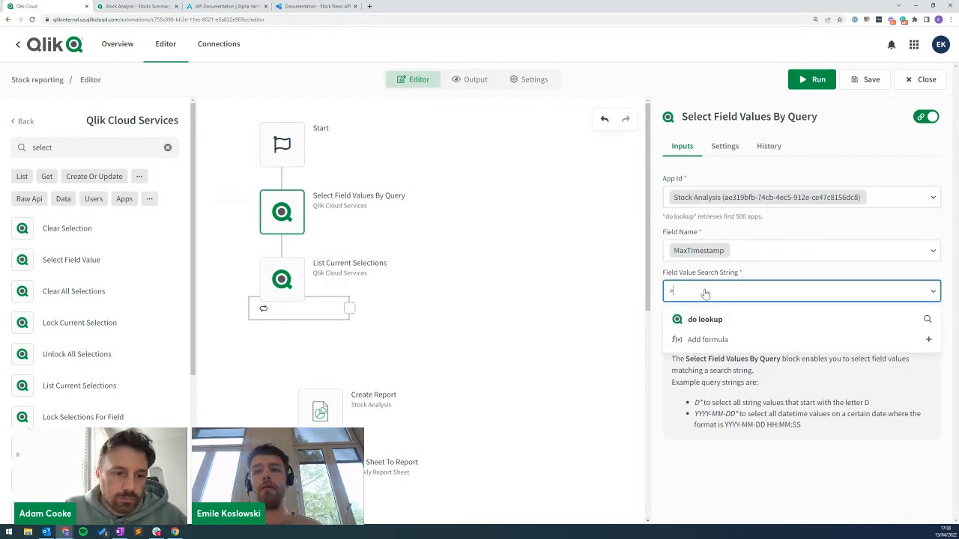
{"action": "type", "text": ">2022-01-01"}
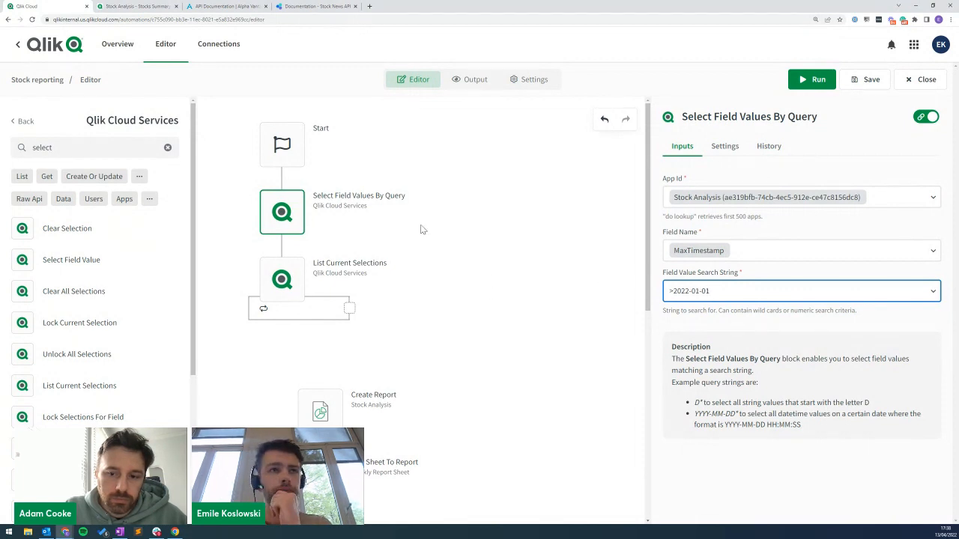
{"action": "left_click", "coordinate": [296, 264]}
Shift the Add Selection To Sheet chain lower and reattach the Create Report chain under Start.
{"action": "scroll", "coordinate": [331, 298], "scroll_direction": "down", "scroll_amount": 2}
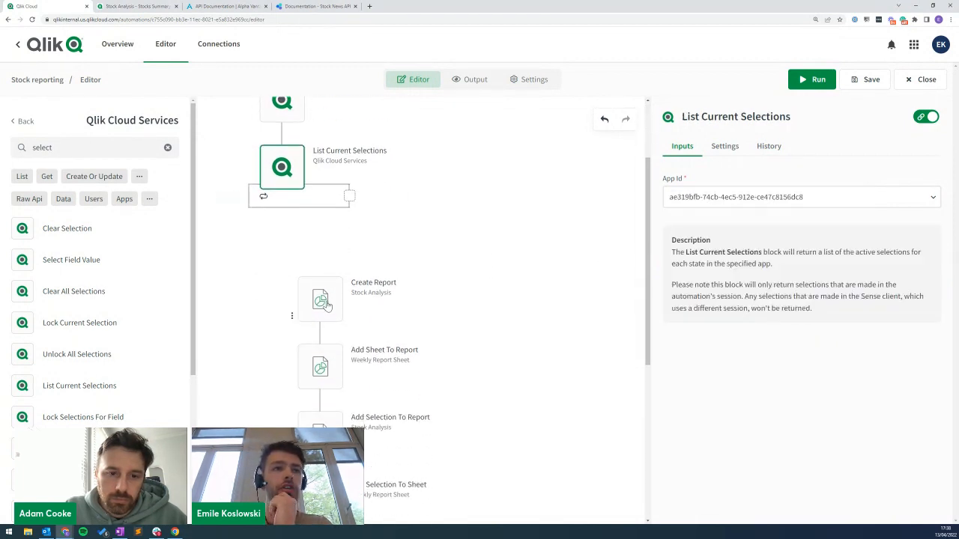
{"action": "left_click_drag", "start_coordinate": [320, 300], "coordinate": [504, 207]}
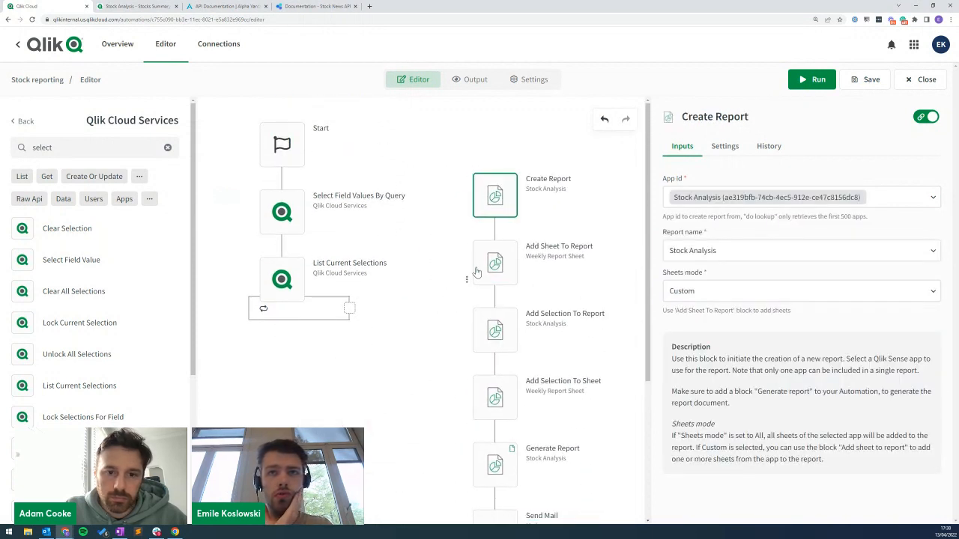
{"action": "left_click_drag", "start_coordinate": [497, 395], "coordinate": [488, 511]}
{"action": "left_click_drag", "start_coordinate": [509, 203], "coordinate": [310, 179]}
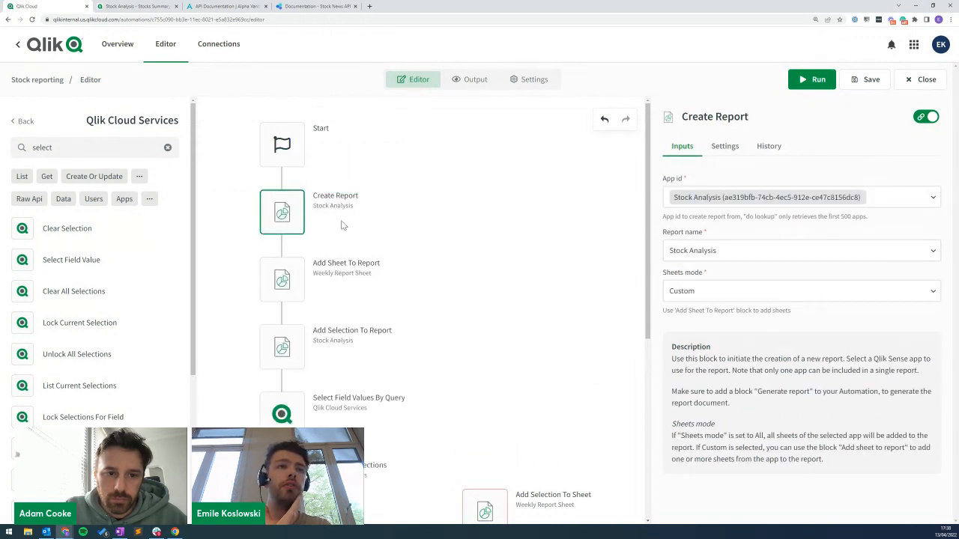
Place the field query steps under Add Sheet To Report, with Add Selection To Report inside the selections loop.
{"action": "scroll", "coordinate": [347, 191], "scroll_direction": "down", "scroll_amount": 1}
{"action": "scroll", "coordinate": [347, 191], "scroll_direction": "down", "scroll_amount": 2}
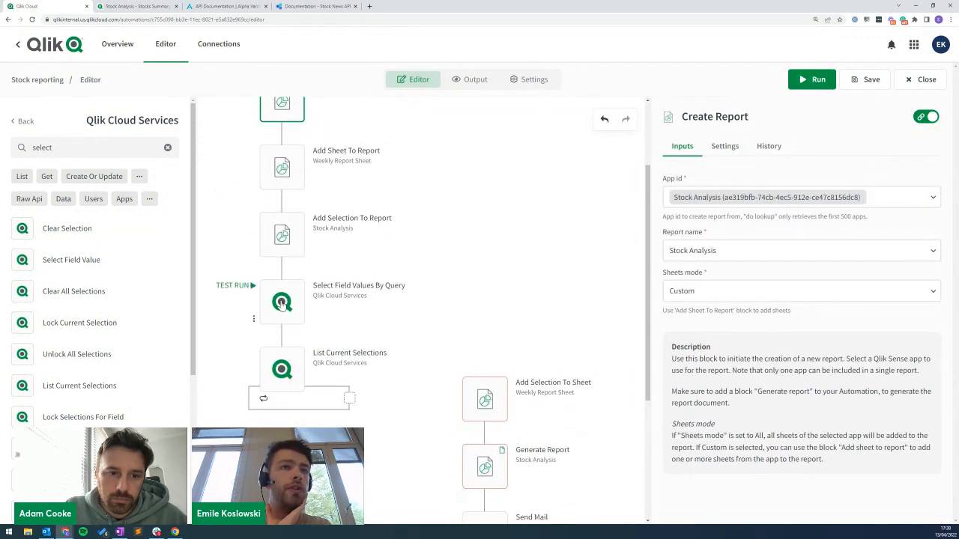
{"action": "left_click", "coordinate": [282, 302]}
{"action": "left_click", "coordinate": [323, 244]}
{"action": "left_click_drag", "start_coordinate": [324, 243], "coordinate": [511, 197]}
{"action": "left_click_drag", "start_coordinate": [494, 255], "coordinate": [308, 229]}
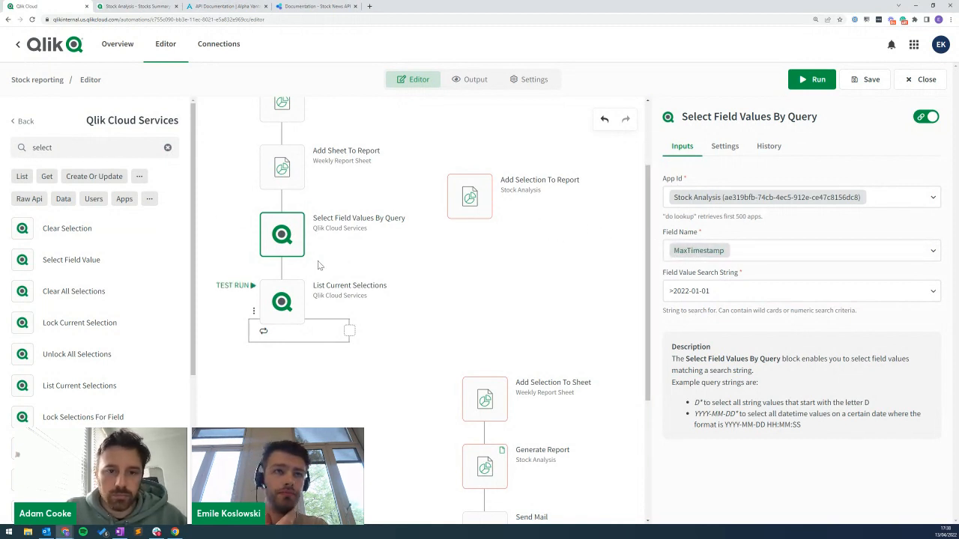
{"action": "left_click_drag", "start_coordinate": [469, 192], "coordinate": [349, 361]}
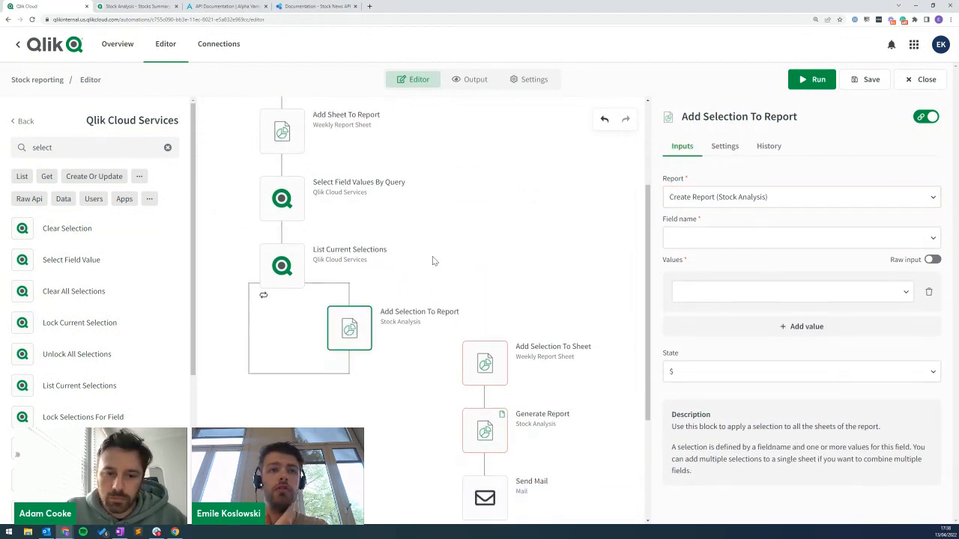
Delete the Add Selection To Sheet step and connect Generate Report beneath the loop.
{"action": "scroll", "coordinate": [374, 269], "scroll_direction": "down", "scroll_amount": 2}
{"action": "left_click", "coordinate": [529, 276]}
{"action": "right_click", "coordinate": [531, 274]}
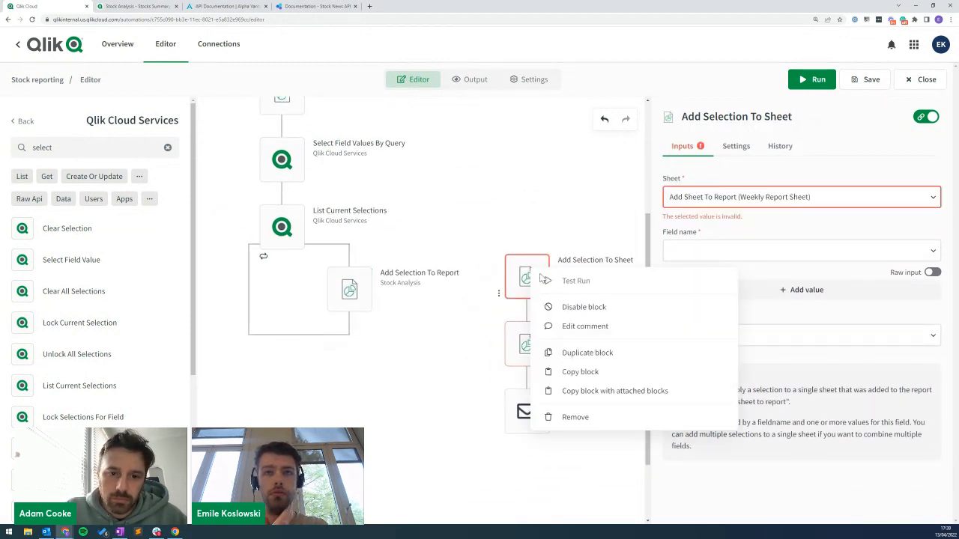
{"action": "left_click", "coordinate": [576, 418]}
{"action": "left_click_drag", "start_coordinate": [537, 346], "coordinate": [291, 383]}
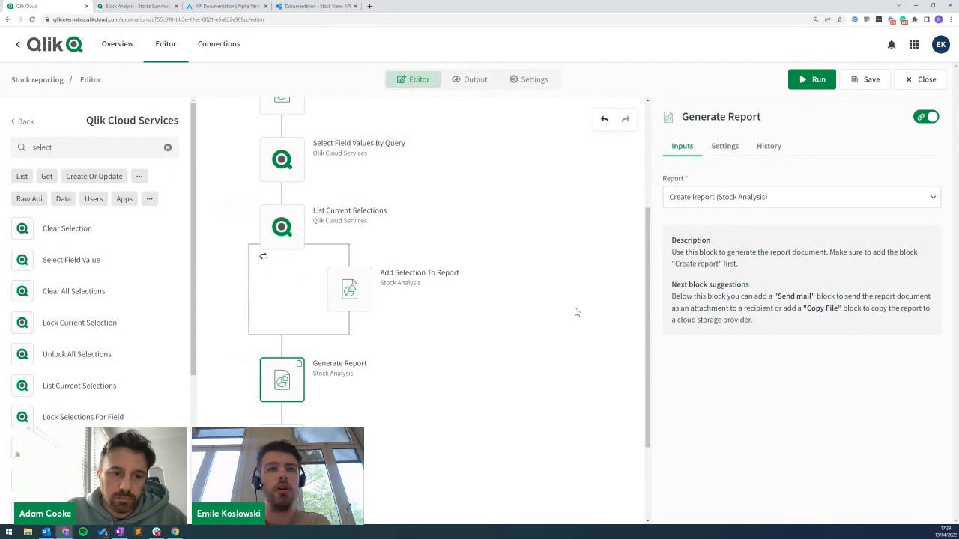
Detach the field-selection chain and attach Generate Report with Send Mail under Add Sheet To Report.
{"action": "scroll", "coordinate": [505, 240], "scroll_direction": "up", "scroll_amount": 1}
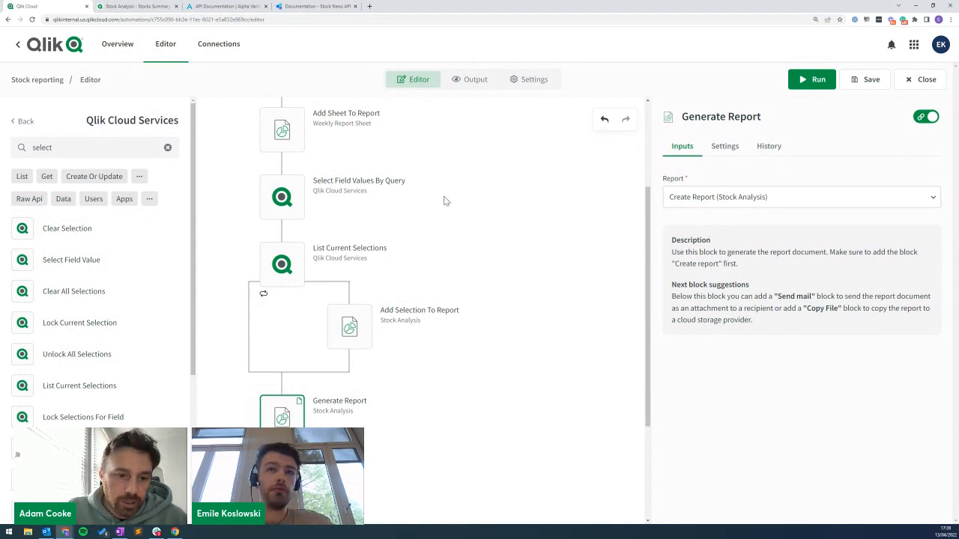
{"action": "scroll", "coordinate": [416, 192], "scroll_direction": "up", "scroll_amount": 3}
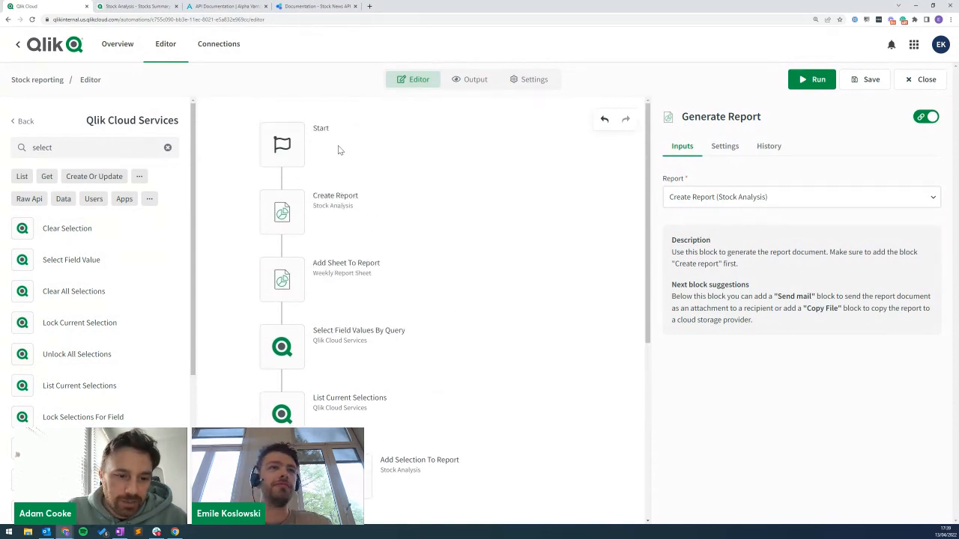
{"action": "scroll", "coordinate": [421, 180], "scroll_direction": "down", "scroll_amount": 2}
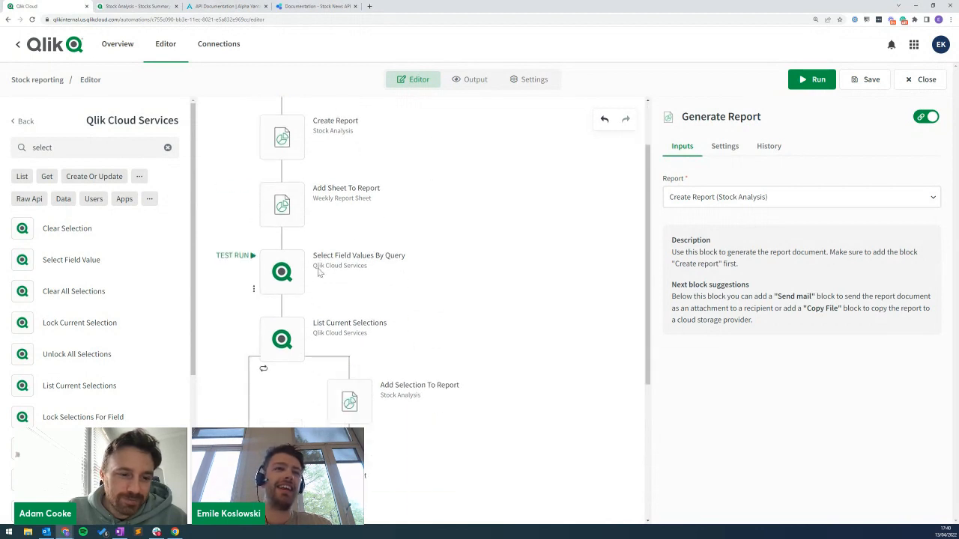
{"action": "left_click_drag", "start_coordinate": [291, 274], "coordinate": [503, 199]}
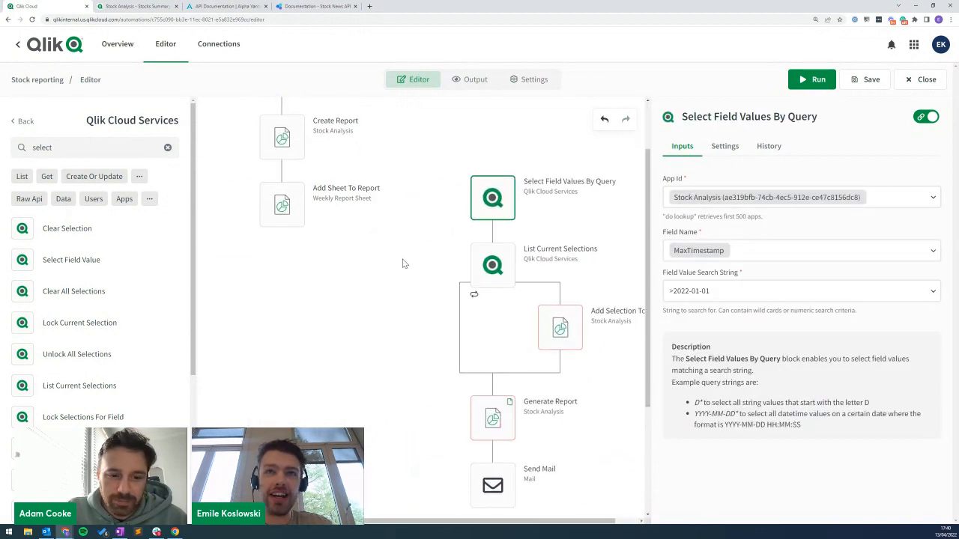
{"action": "scroll", "coordinate": [405, 266], "scroll_direction": "down", "scroll_amount": 2}
{"action": "left_click_drag", "start_coordinate": [494, 302], "coordinate": [235, 245]}
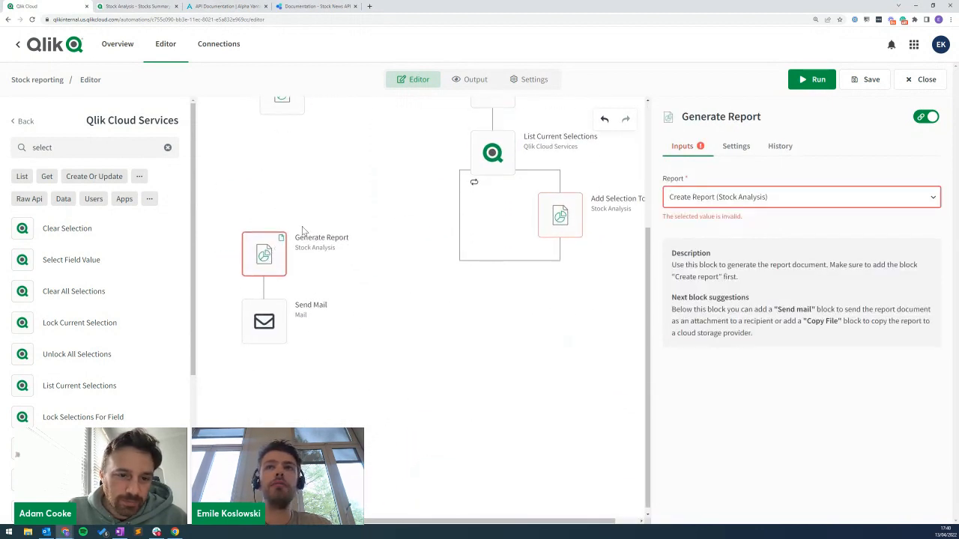
{"action": "scroll", "coordinate": [235, 245], "scroll_direction": "up", "scroll_amount": 3}
{"action": "left_click_drag", "start_coordinate": [263, 356], "coordinate": [282, 229]}
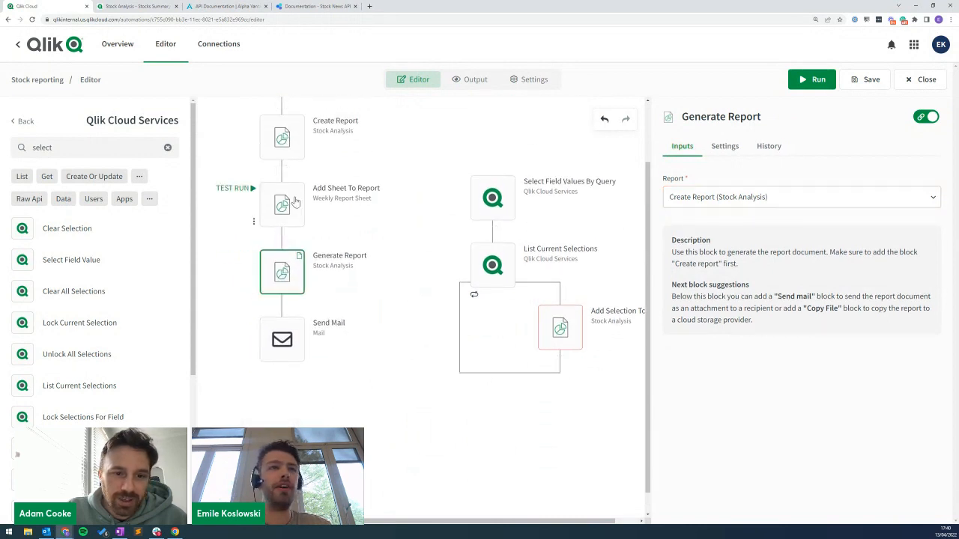
Review the Add Sheet To Report and Create Report steps, then select Send Mail.
{"action": "left_click", "coordinate": [282, 213]}
{"action": "left_click", "coordinate": [281, 138]}
{"action": "left_click", "coordinate": [282, 211]}
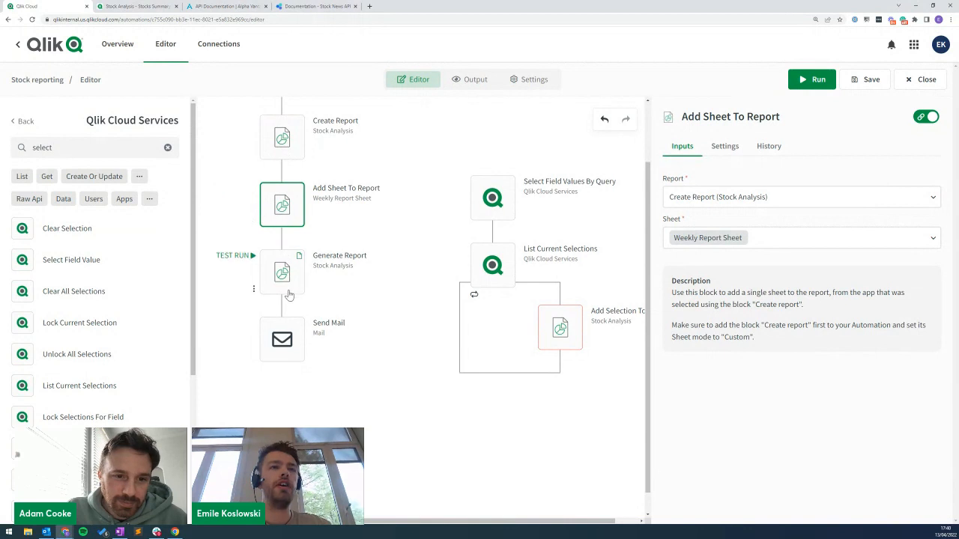
{"action": "left_click", "coordinate": [289, 334]}
Fill in the recipient's e-mail address, set subject 'Report' and choose plain-text format.
{"action": "left_click", "coordinate": [686, 196]}
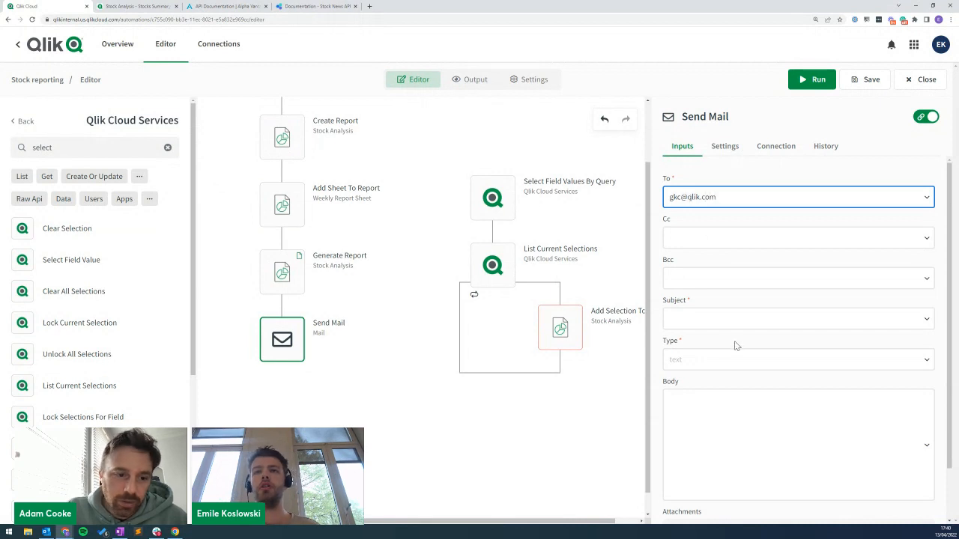
{"action": "left_click", "coordinate": [709, 318]}
{"action": "type", "text": "Report"}
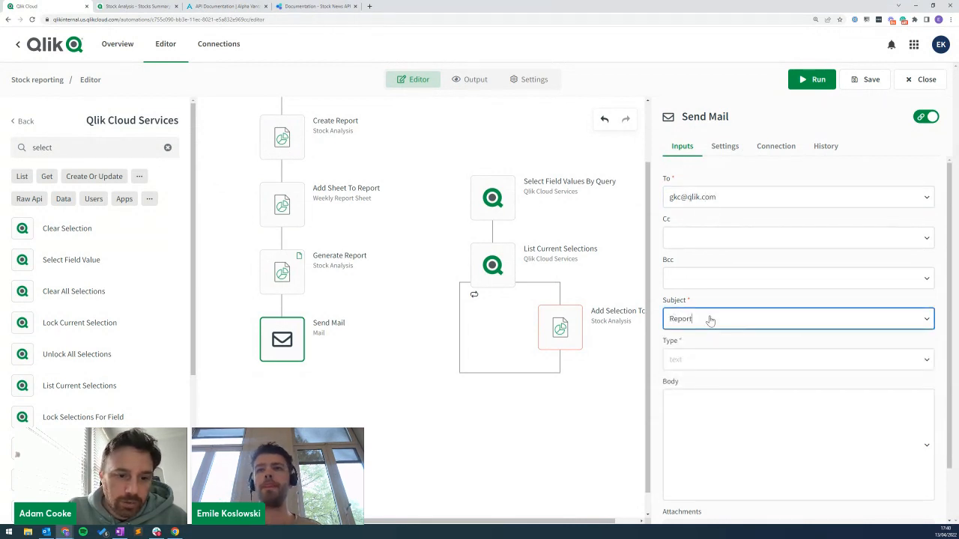
{"action": "left_click", "coordinate": [718, 360]}
{"action": "left_click", "coordinate": [716, 386]}
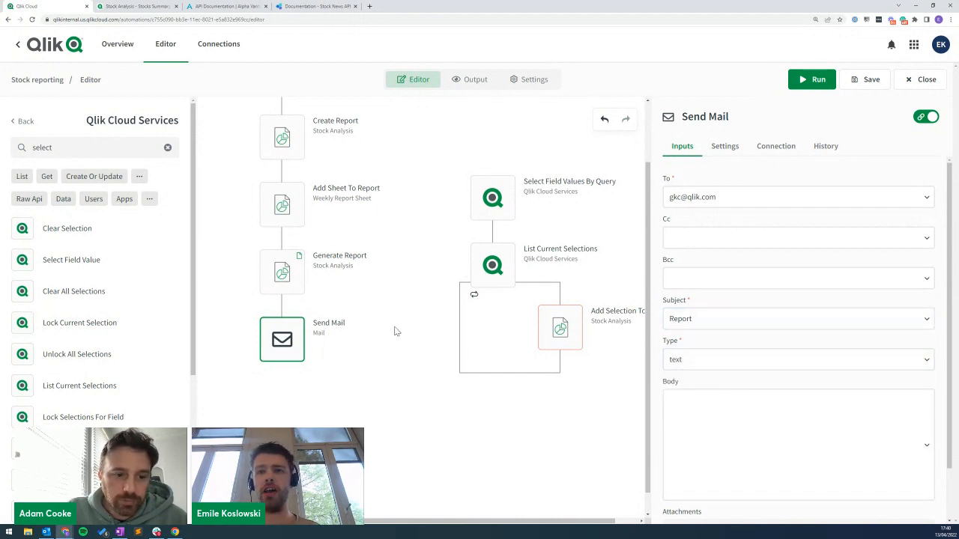
{"action": "left_click", "coordinate": [696, 359]}
{"action": "left_click", "coordinate": [591, 428]}
Write body 'Here's the weekly report', attach Generate Report (Stock Analysis), then save and run.
{"action": "scroll", "coordinate": [674, 397], "scroll_direction": "down", "scroll_amount": 1}
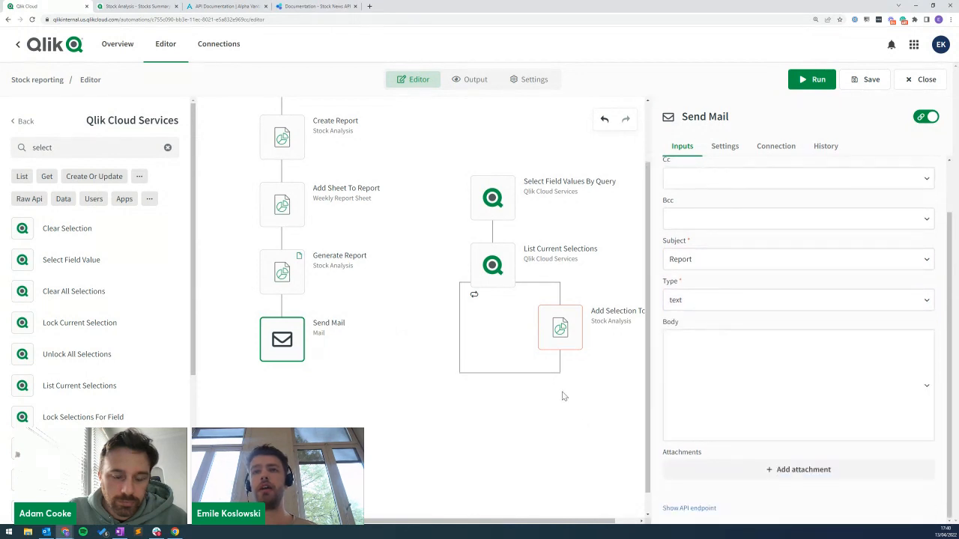
{"action": "left_click", "coordinate": [769, 375]}
{"action": "type", "text": "Here's the weekly report"}
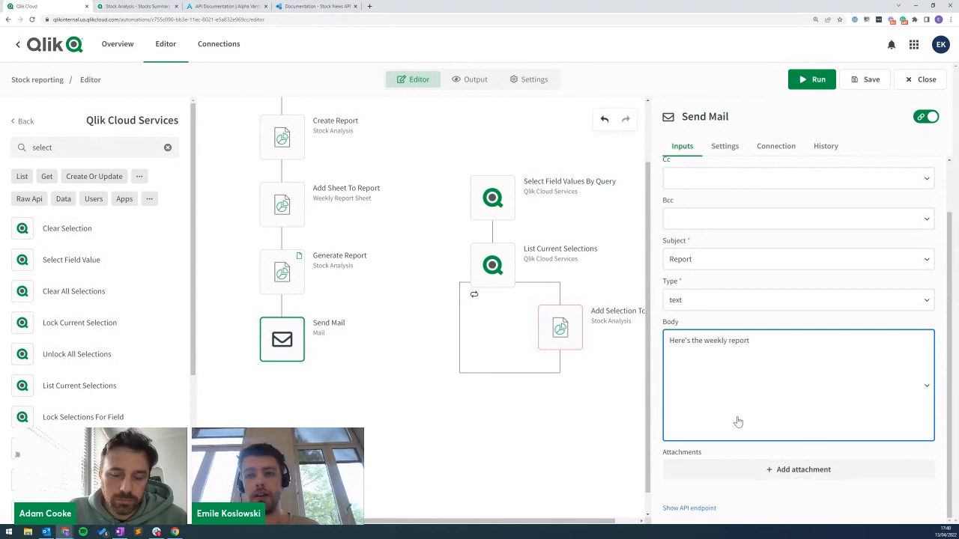
{"action": "left_click", "coordinate": [805, 467]}
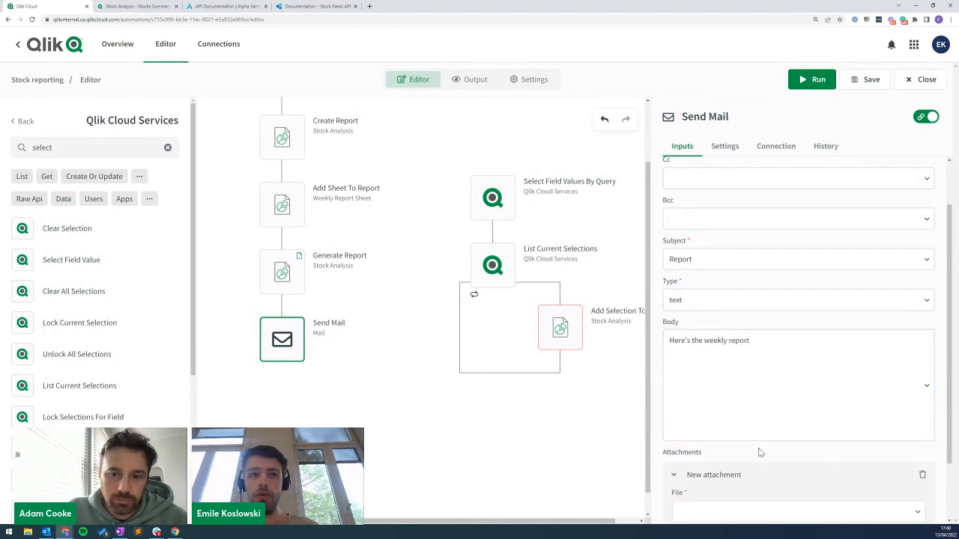
{"action": "scroll", "coordinate": [767, 428], "scroll_direction": "down", "scroll_amount": 1}
{"action": "left_click", "coordinate": [760, 436]}
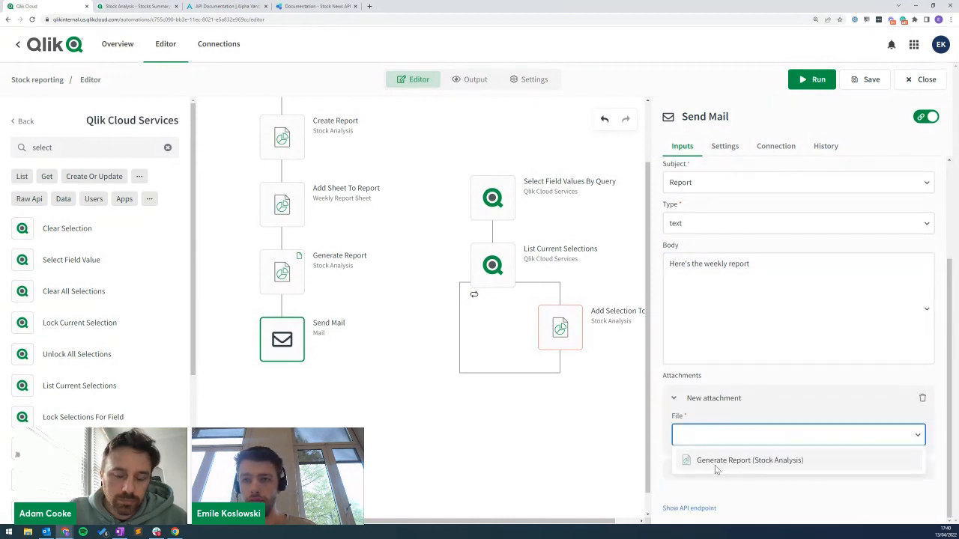
{"action": "left_click", "coordinate": [728, 462]}
{"action": "left_click", "coordinate": [869, 79]}
{"action": "left_click", "coordinate": [814, 83]}
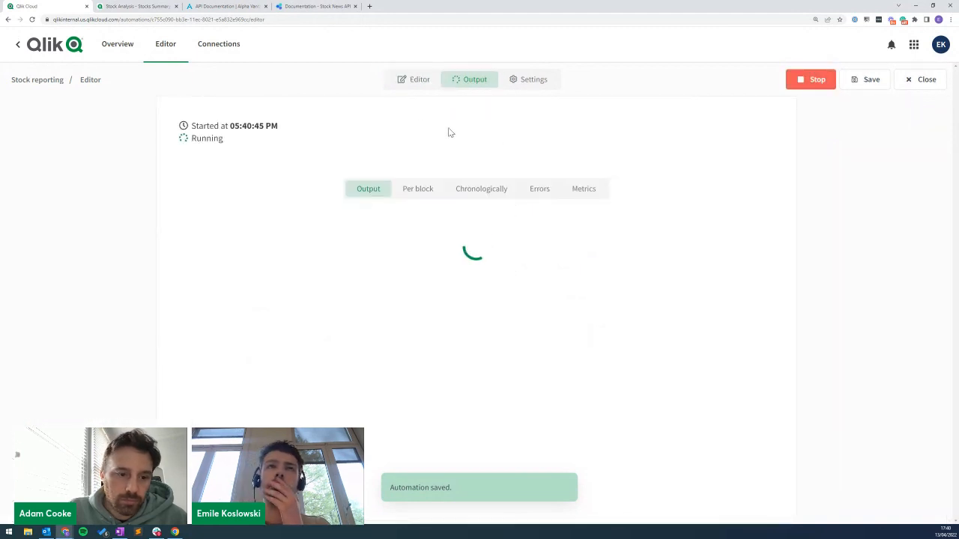
Back in the editor, browse the Start step's Run Mode and Schedule every options.
{"action": "left_click", "coordinate": [413, 80]}
{"action": "scroll", "coordinate": [255, 217], "scroll_direction": "up", "scroll_amount": 2}
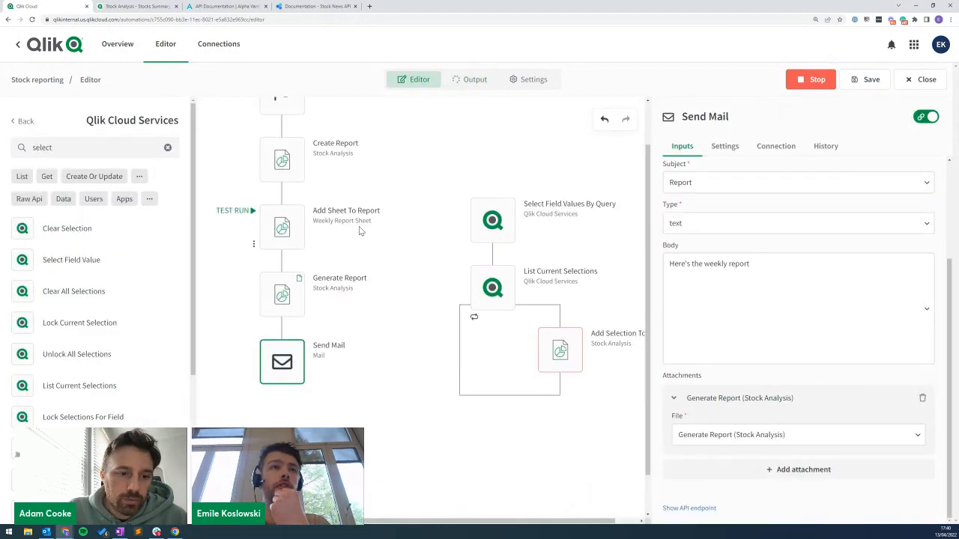
{"action": "left_click", "coordinate": [281, 144]}
{"action": "left_click", "coordinate": [711, 203]}
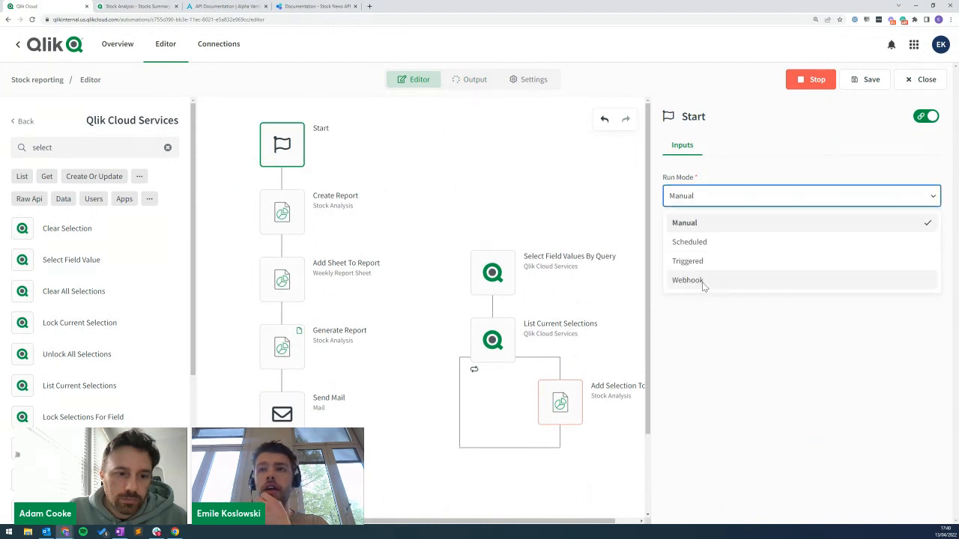
{"action": "left_click", "coordinate": [693, 242]}
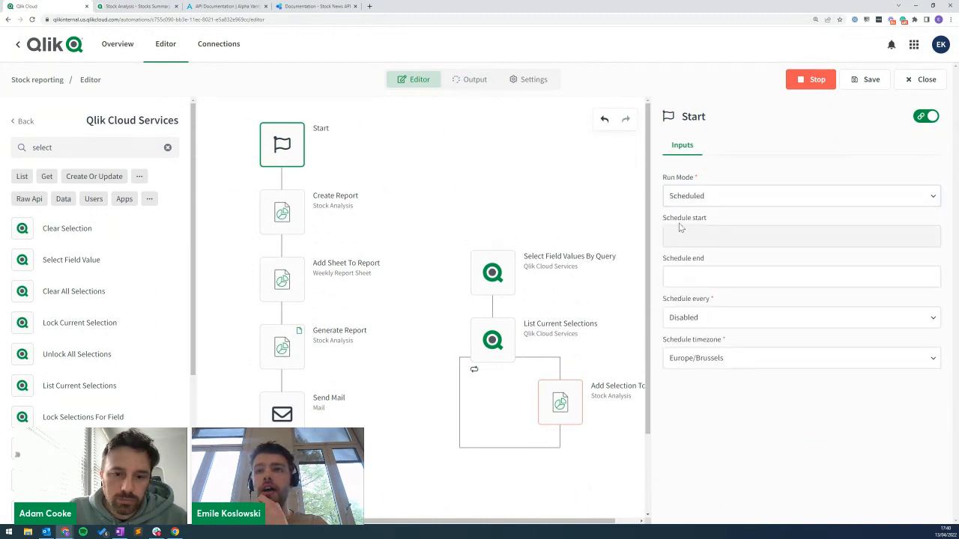
{"action": "left_click", "coordinate": [719, 317]}
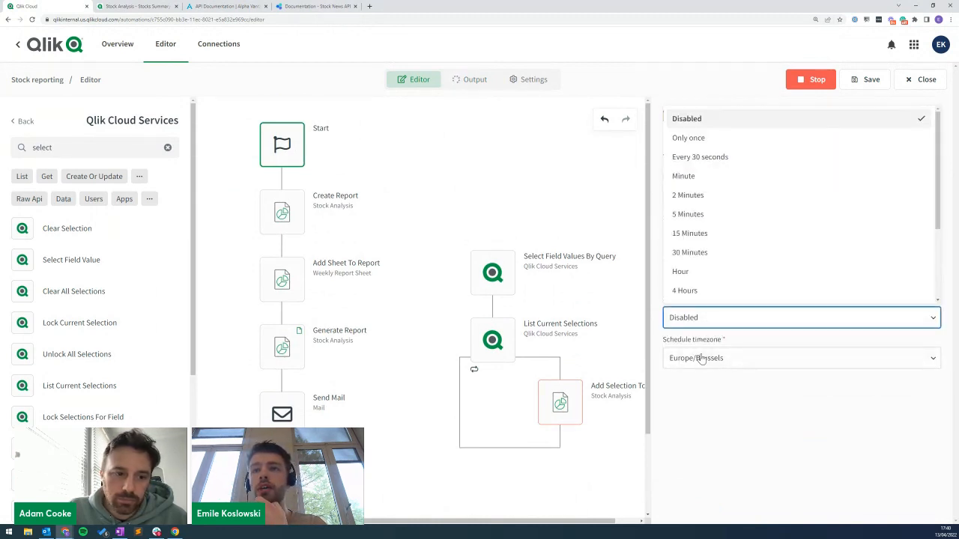
{"action": "scroll", "coordinate": [715, 250], "scroll_direction": "down", "scroll_amount": 3}
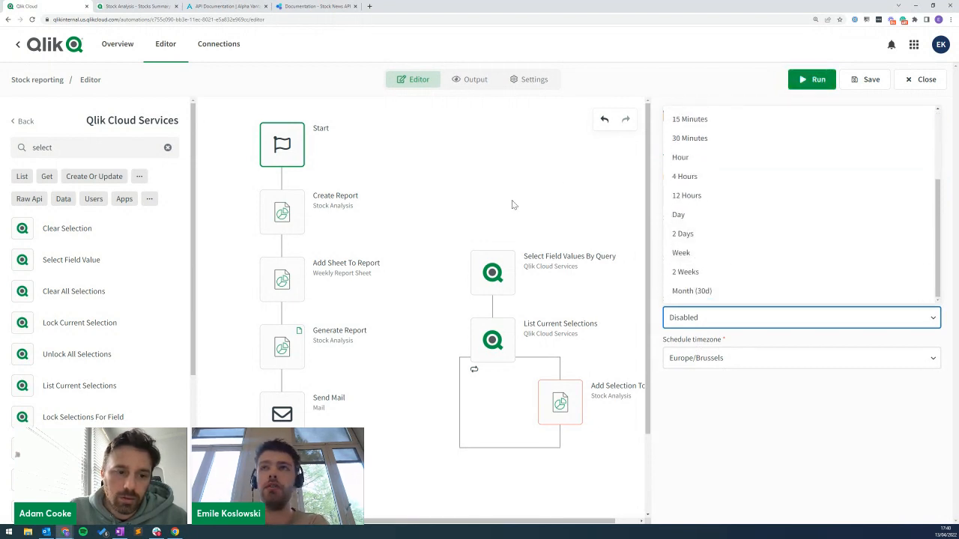
Confirm in Send Mail's History that the mail was sent, then add a second Mail connection.
{"action": "left_click", "coordinate": [282, 410]}
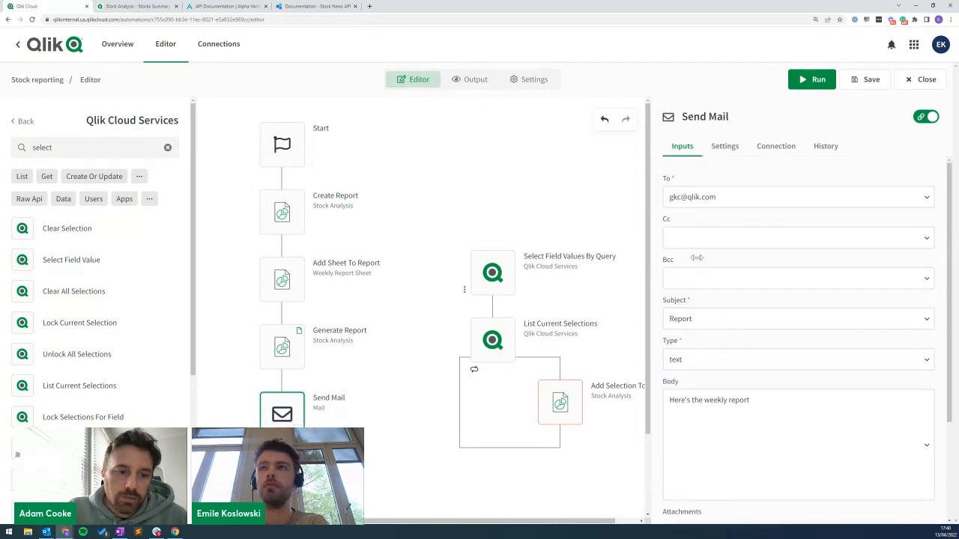
{"action": "left_click", "coordinate": [827, 148]}
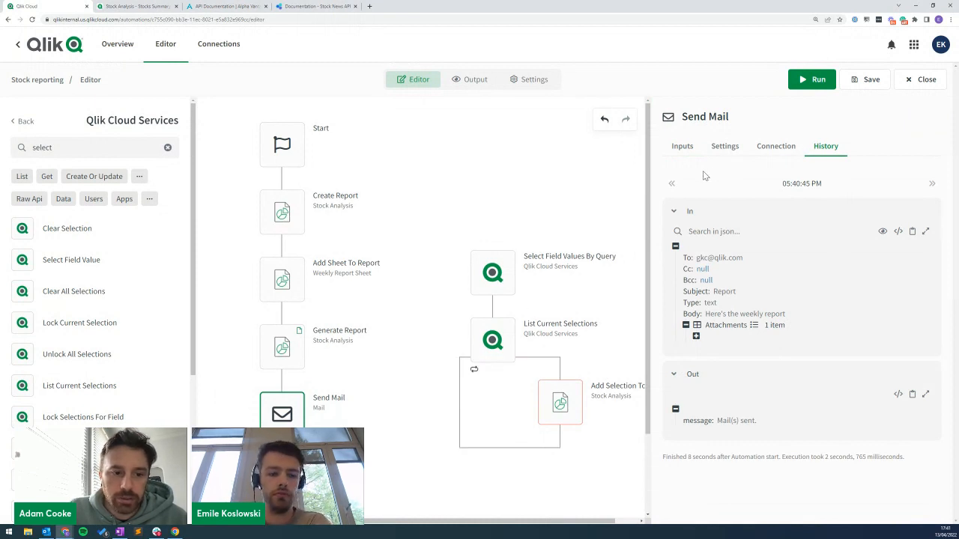
{"action": "left_click", "coordinate": [779, 148]}
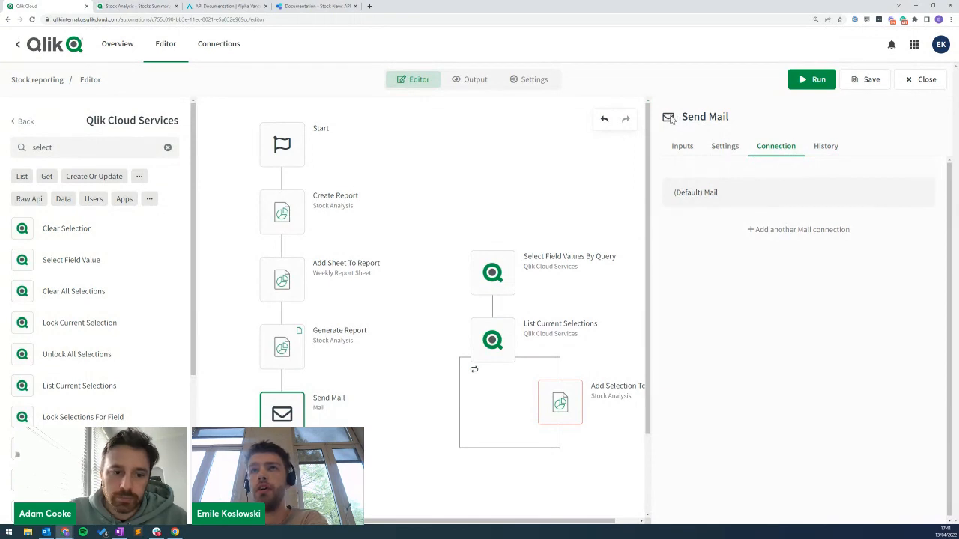
{"action": "left_click", "coordinate": [767, 231]}
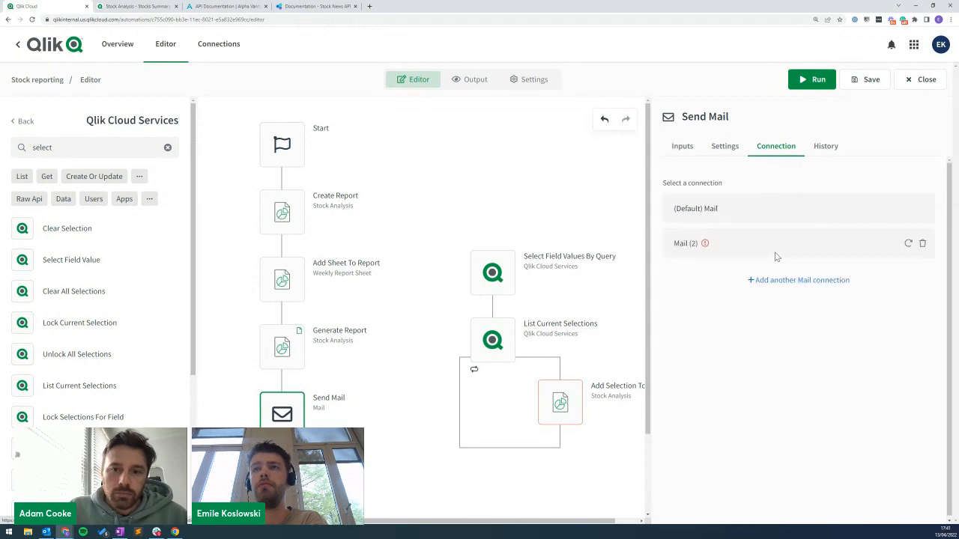
Switch Send Mail to the (Default) Mail connection and delete the unused Mail (2) connection.
{"action": "scroll", "coordinate": [391, 143], "scroll_direction": "down", "scroll_amount": 2}
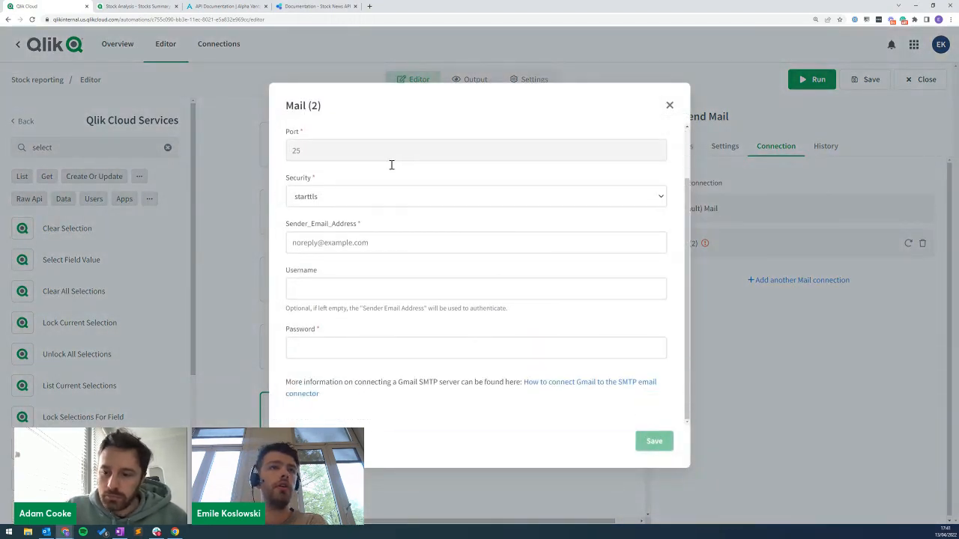
{"action": "scroll", "coordinate": [299, 236], "scroll_direction": "up", "scroll_amount": 2}
{"action": "left_click", "coordinate": [669, 106]}
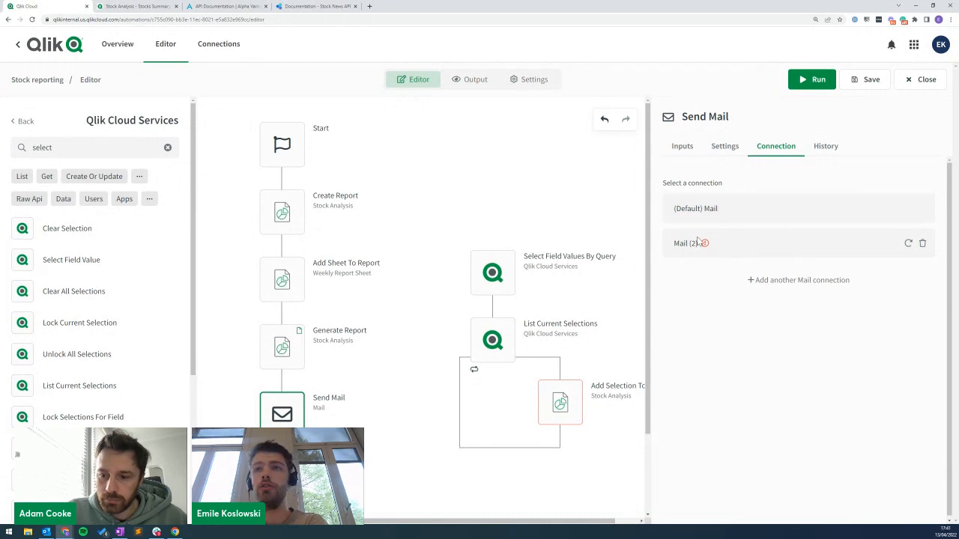
{"action": "left_click", "coordinate": [751, 214]}
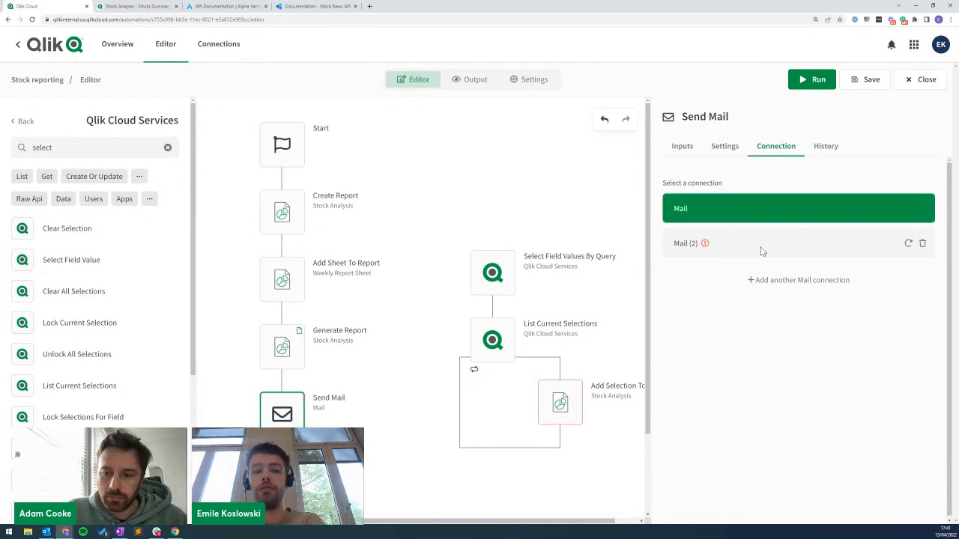
{"action": "mouse_move", "coordinate": [705, 246]}
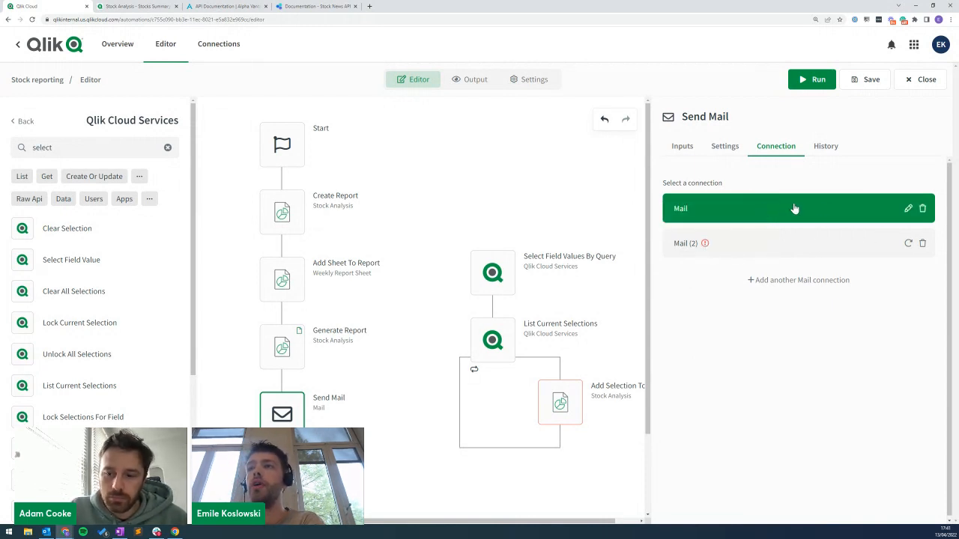
{"action": "left_click", "coordinate": [922, 244]}
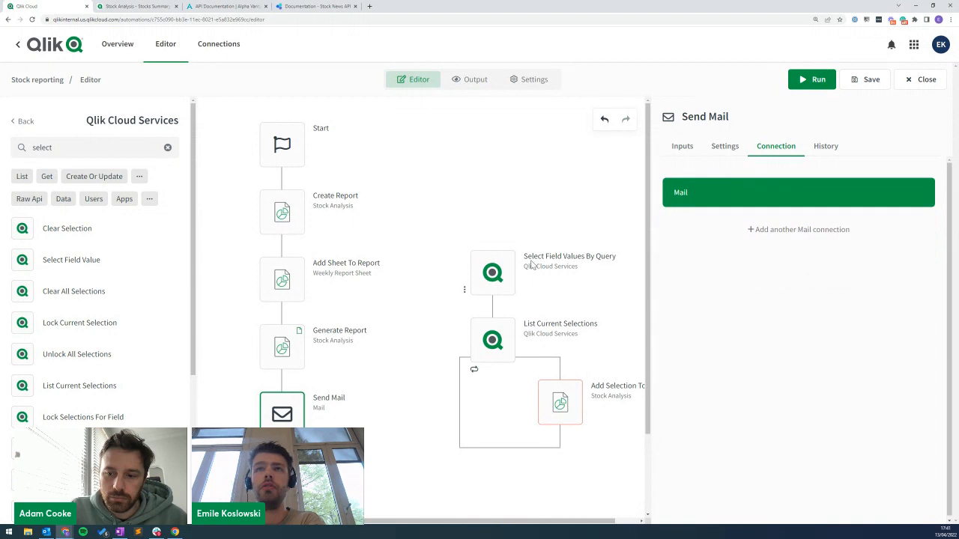
Return to Send Mail's inputs, save the automation, and select the Start step.
{"action": "left_click", "coordinate": [683, 147]}
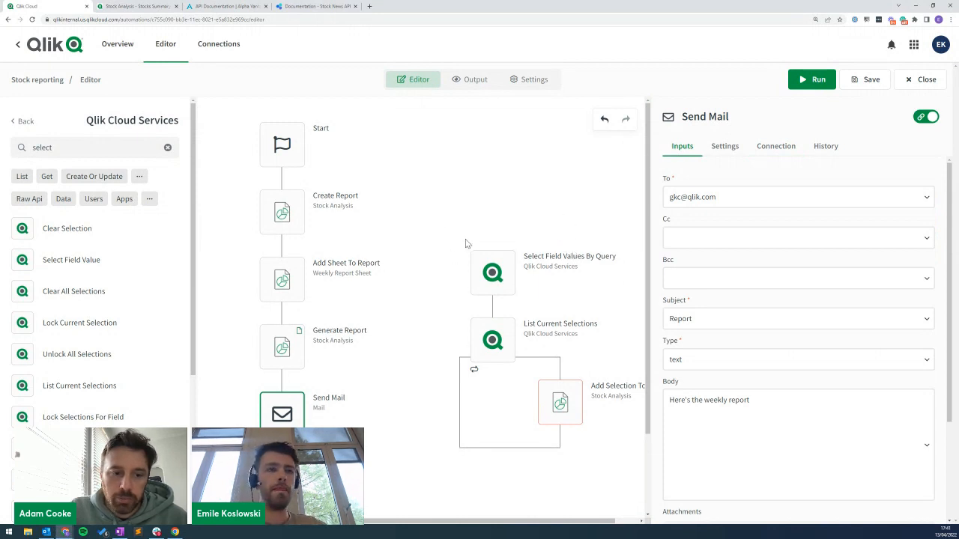
{"action": "left_click", "coordinate": [871, 81]}
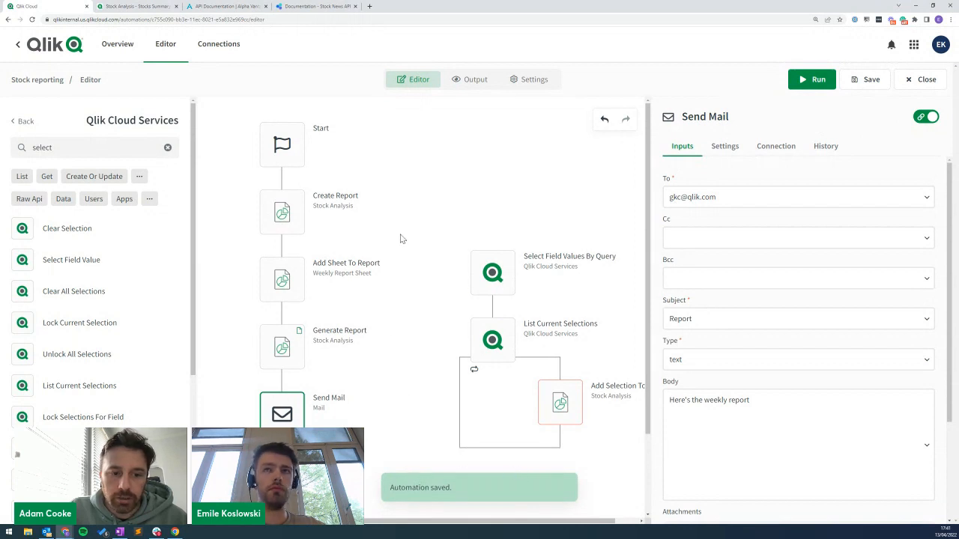
{"action": "left_click", "coordinate": [273, 141]}
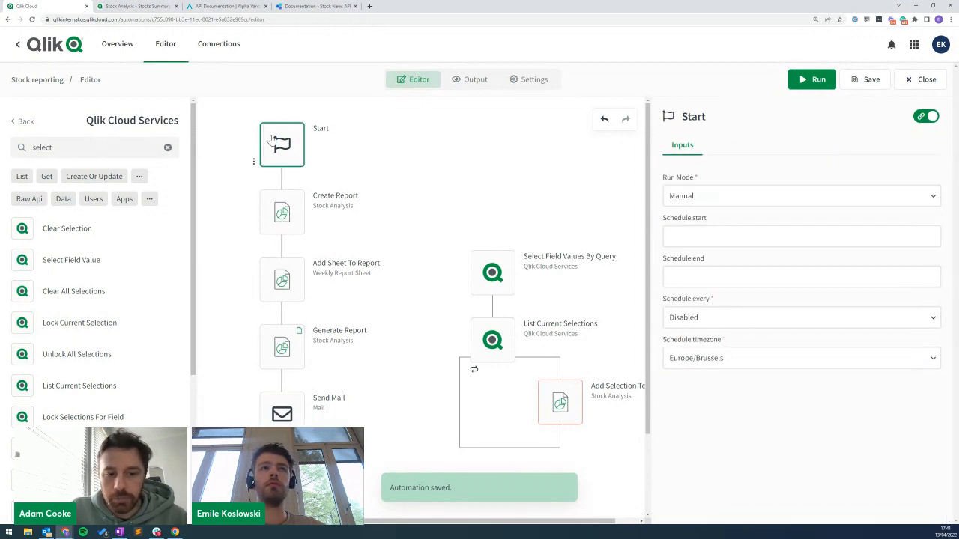
Try the Triggered run mode, selecting its webhook URL, then the Webhook mode and its connectors.
{"action": "left_click", "coordinate": [701, 194]}
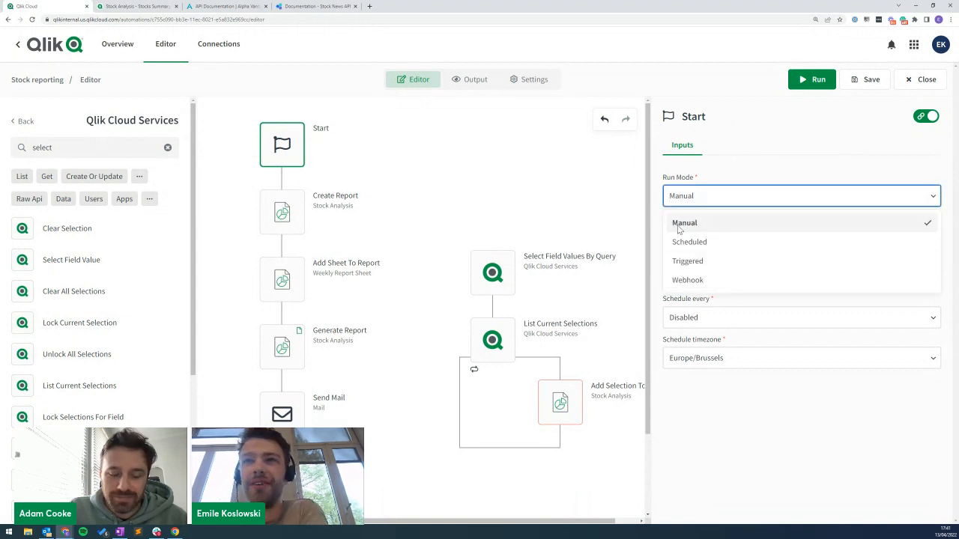
{"action": "left_click", "coordinate": [794, 261]}
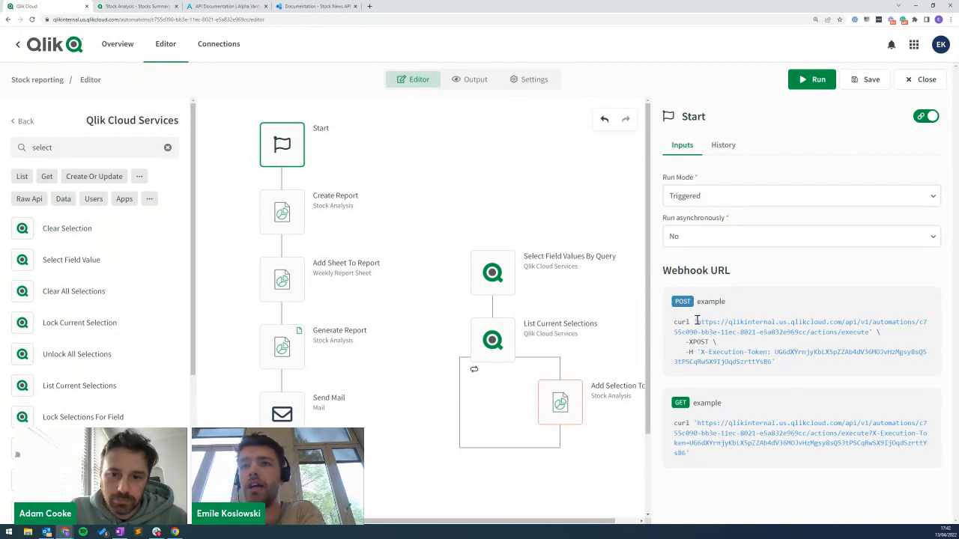
{"action": "left_click_drag", "start_coordinate": [698, 322], "coordinate": [867, 331]}
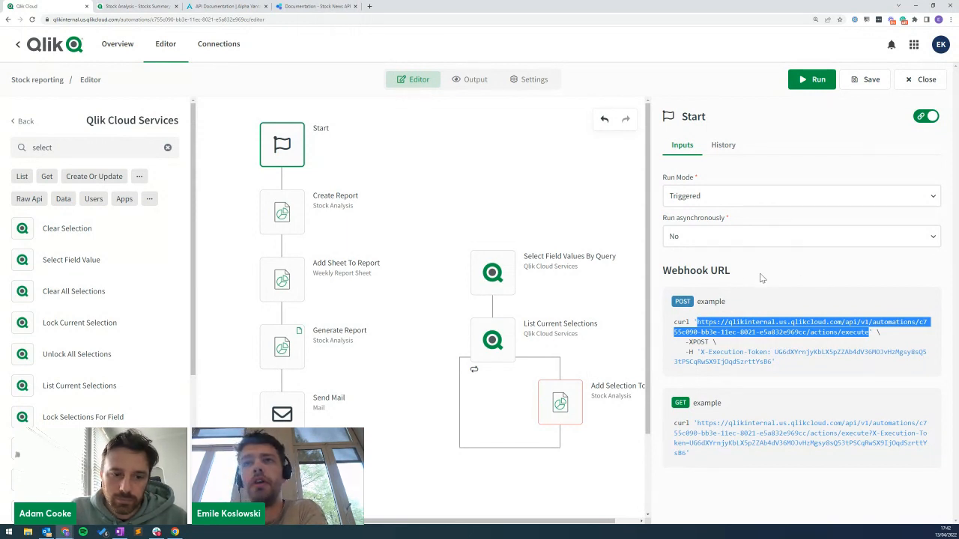
{"action": "left_click", "coordinate": [693, 195]}
{"action": "left_click", "coordinate": [684, 282]}
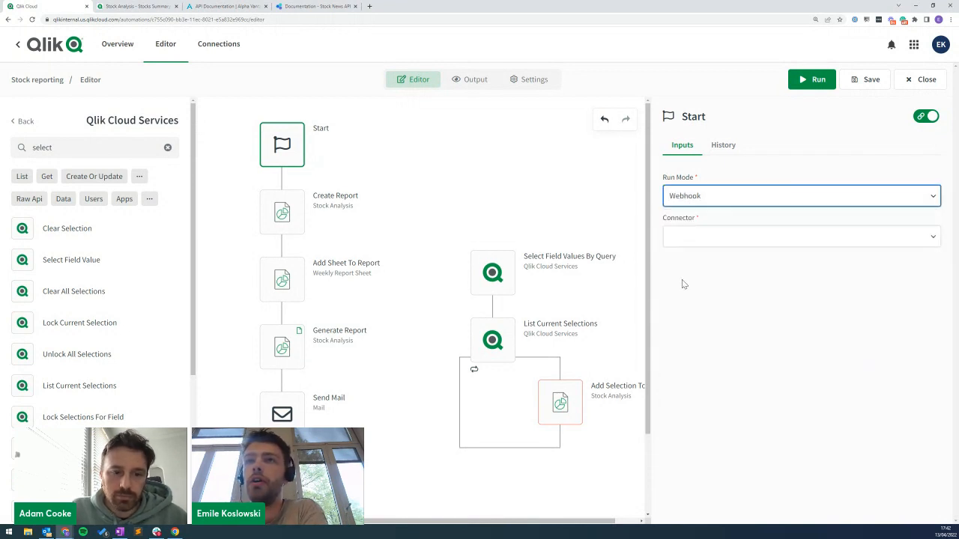
{"action": "left_click", "coordinate": [697, 237]}
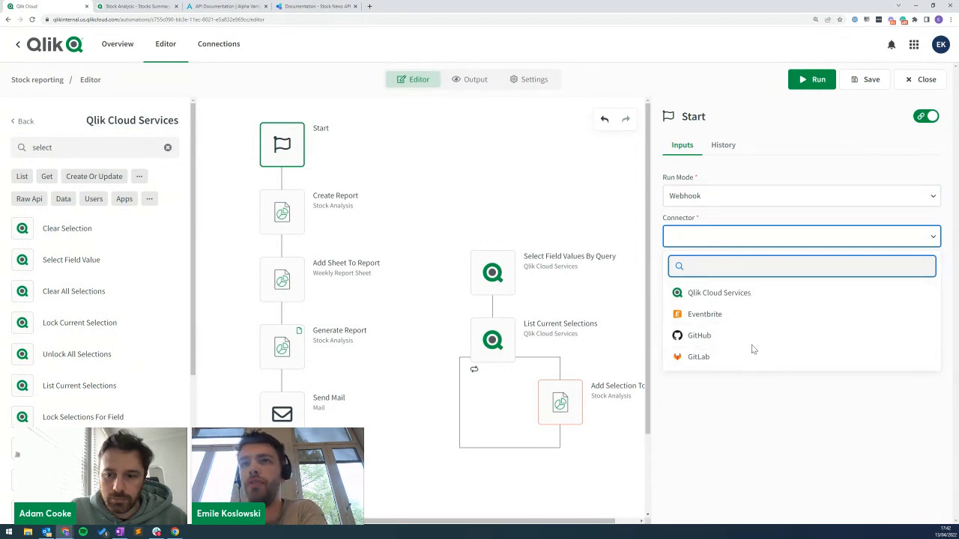
{"action": "left_click", "coordinate": [763, 193]}
{"action": "left_click", "coordinate": [736, 191]}
Cycle the run mode through Triggered and Scheduled, save, and switch to the Stocks Summary sheet.
{"action": "left_click", "coordinate": [735, 195]}
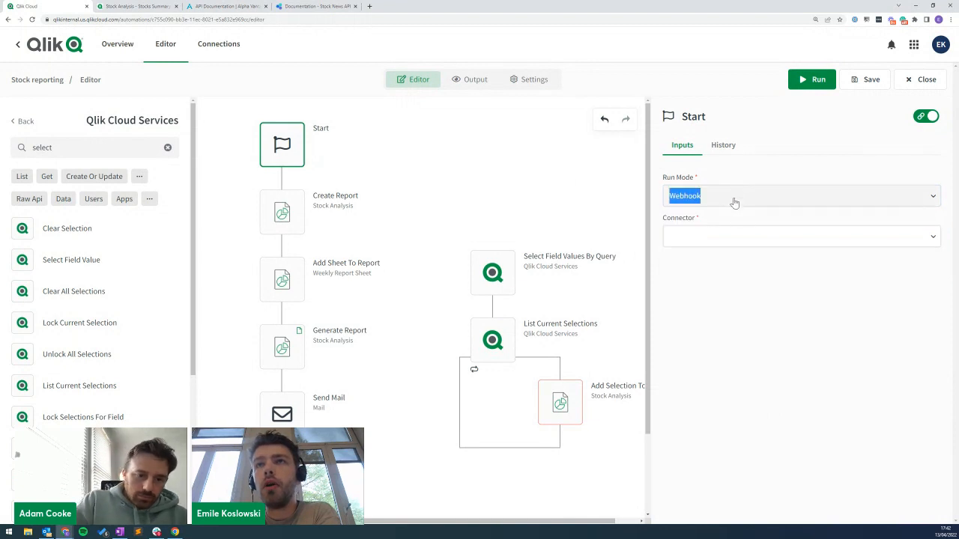
{"action": "left_click", "coordinate": [727, 259]}
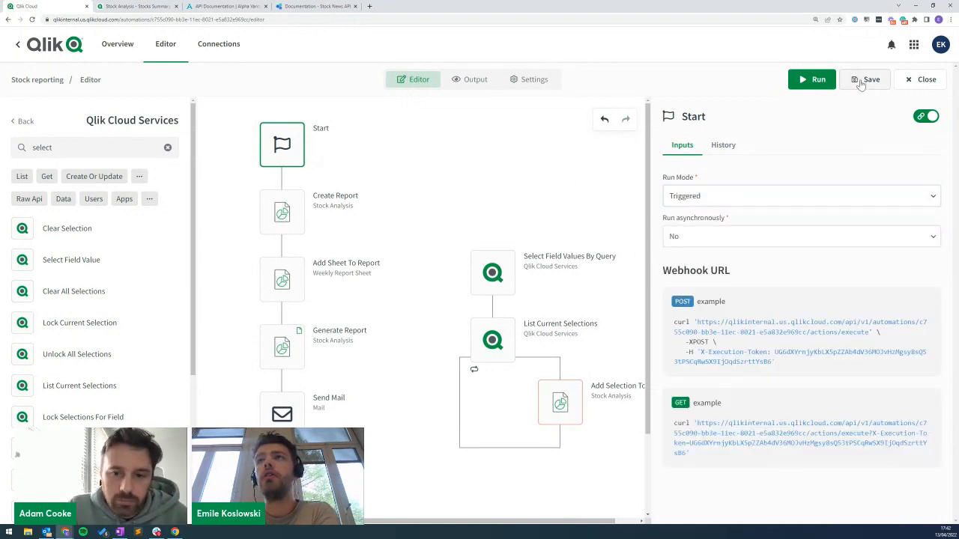
{"action": "left_click", "coordinate": [737, 197]}
{"action": "left_click", "coordinate": [720, 242]}
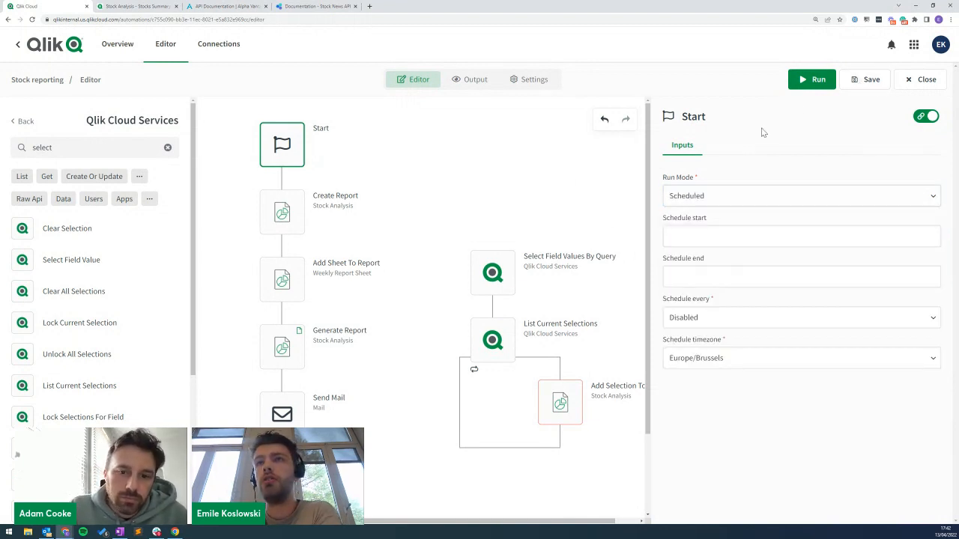
{"action": "left_click", "coordinate": [860, 87]}
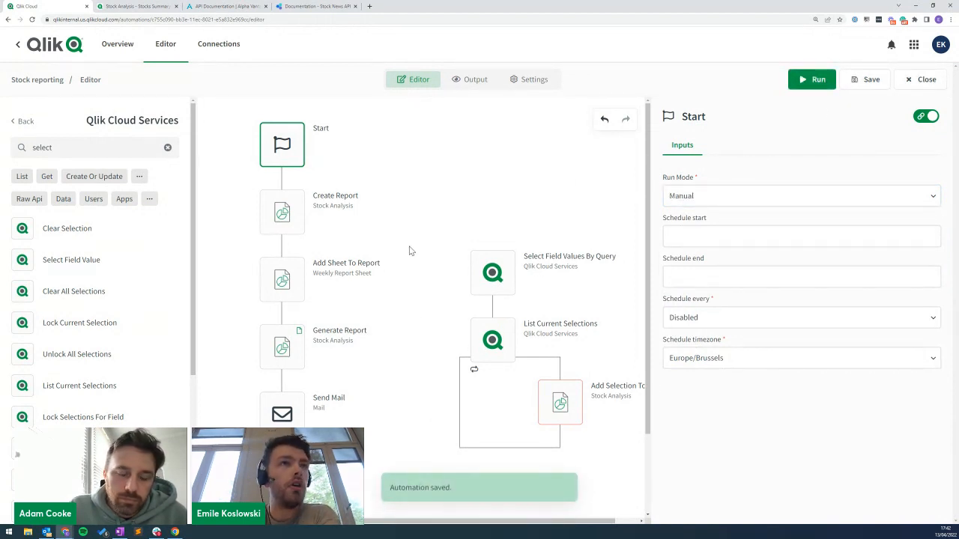
{"action": "left_click", "coordinate": [134, 6]}
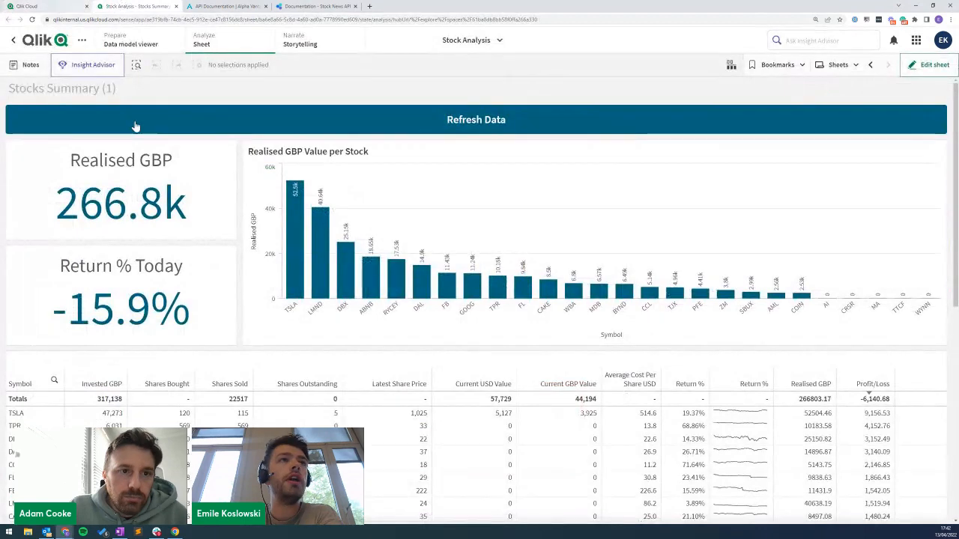
Refresh the data, edit the sheet, and add a Button to the right of Refresh Data.
{"action": "left_click", "coordinate": [749, 124]}
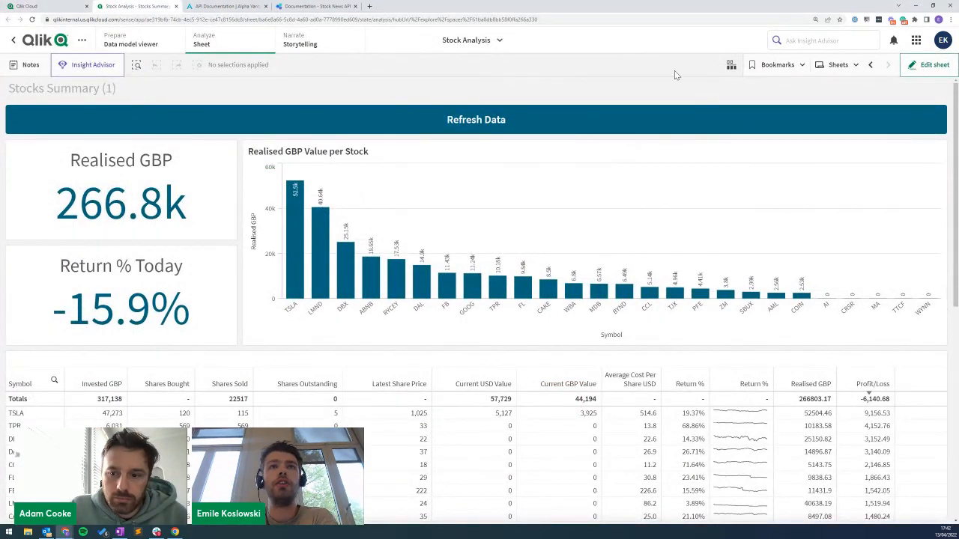
{"action": "left_click", "coordinate": [944, 67]}
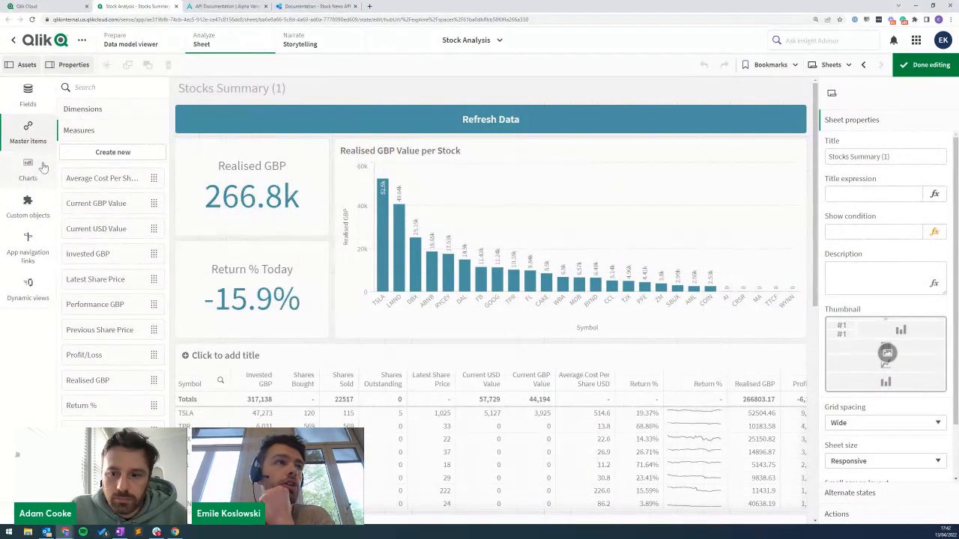
{"action": "left_click", "coordinate": [28, 171]}
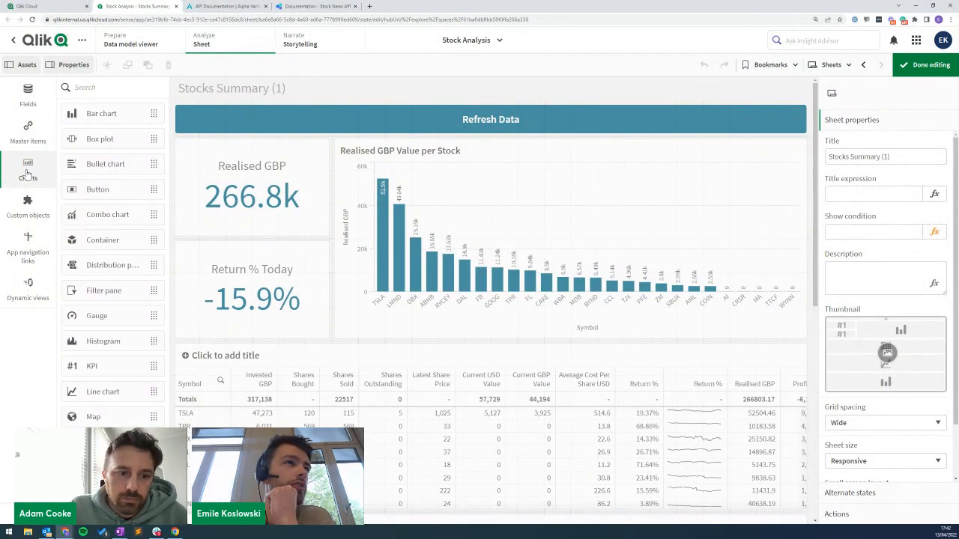
{"action": "left_click_drag", "start_coordinate": [82, 193], "coordinate": [719, 117]}
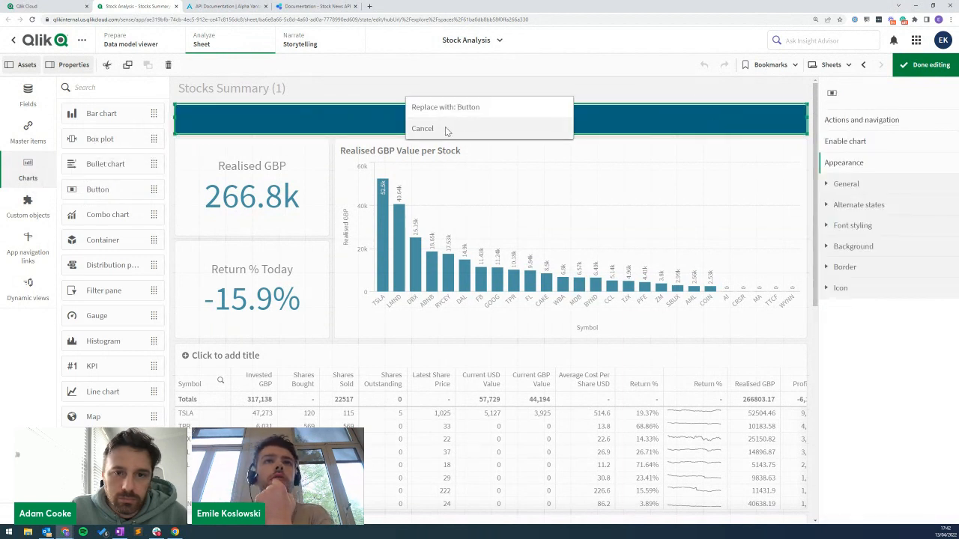
{"action": "left_click", "coordinate": [422, 128]}
{"action": "left_click_drag", "start_coordinate": [137, 194], "coordinate": [788, 121]}
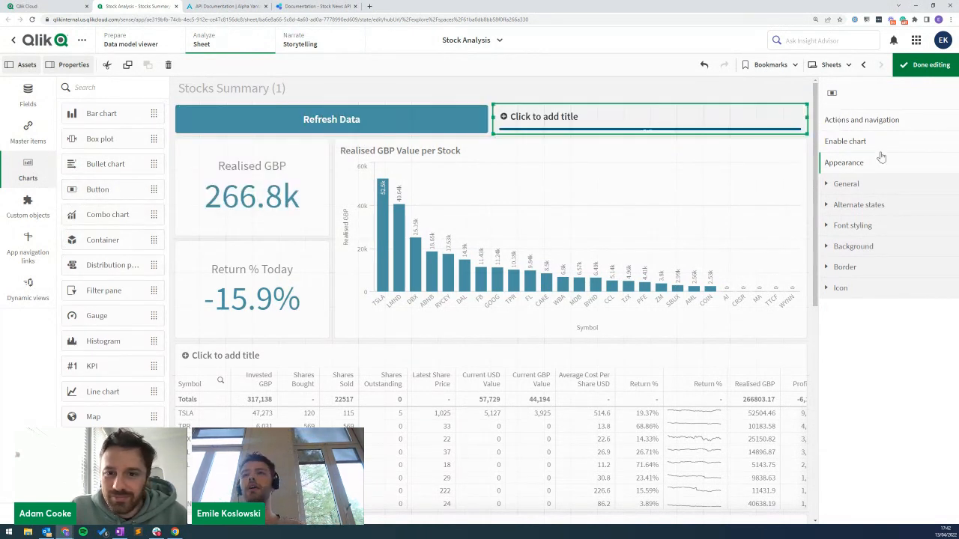
Hide the new button's titles and label it 'Generate report'.
{"action": "left_click", "coordinate": [843, 187]}
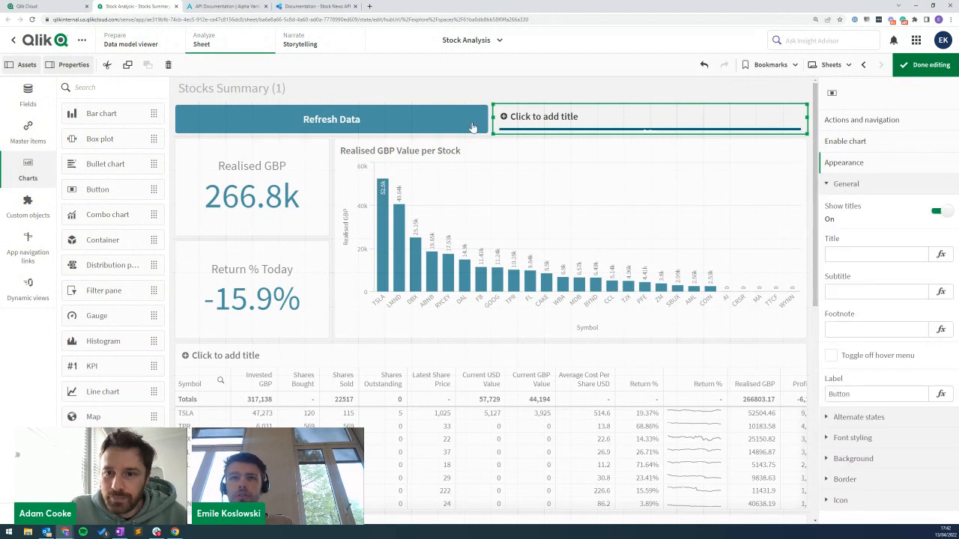
{"action": "left_click", "coordinate": [941, 212]}
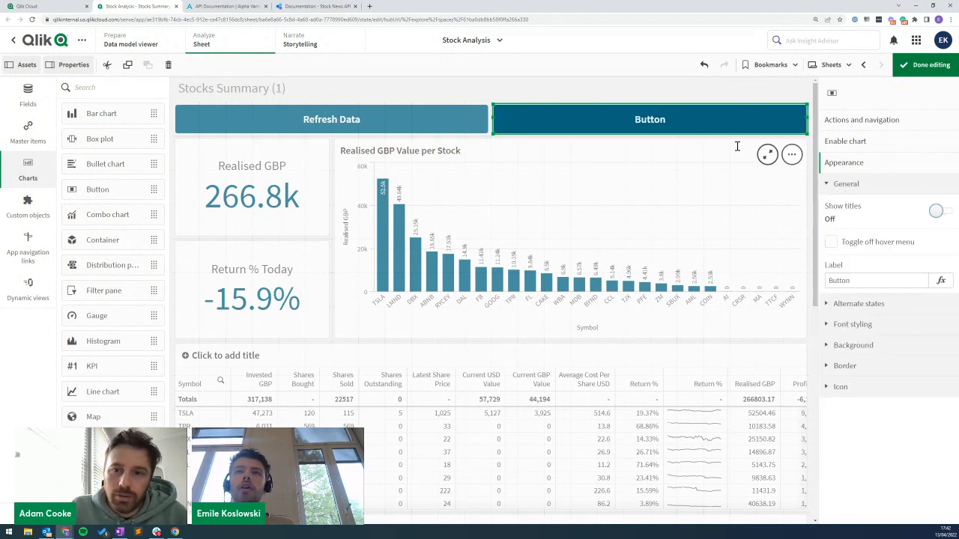
{"action": "left_click_drag", "start_coordinate": [878, 280], "coordinate": [816, 283]}
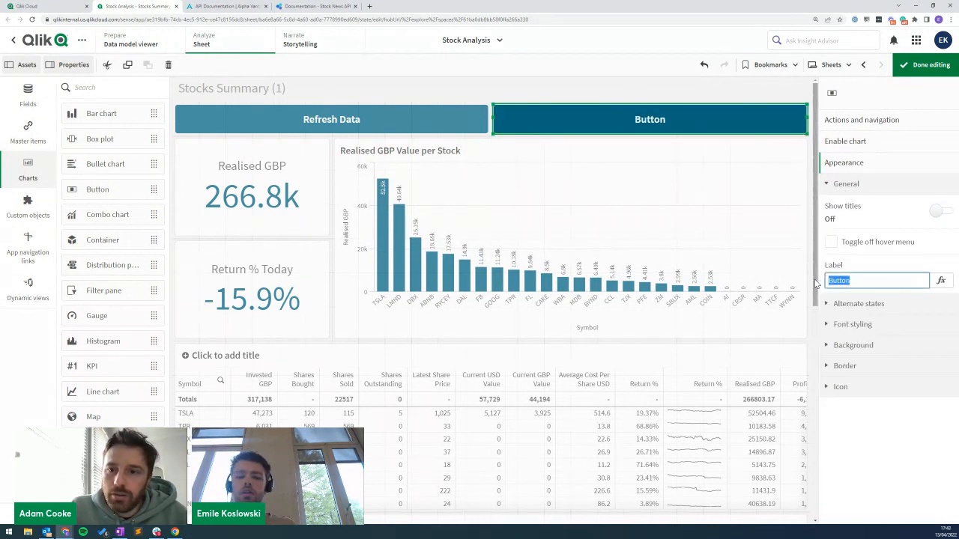
{"action": "type", "text": "Generate report"}
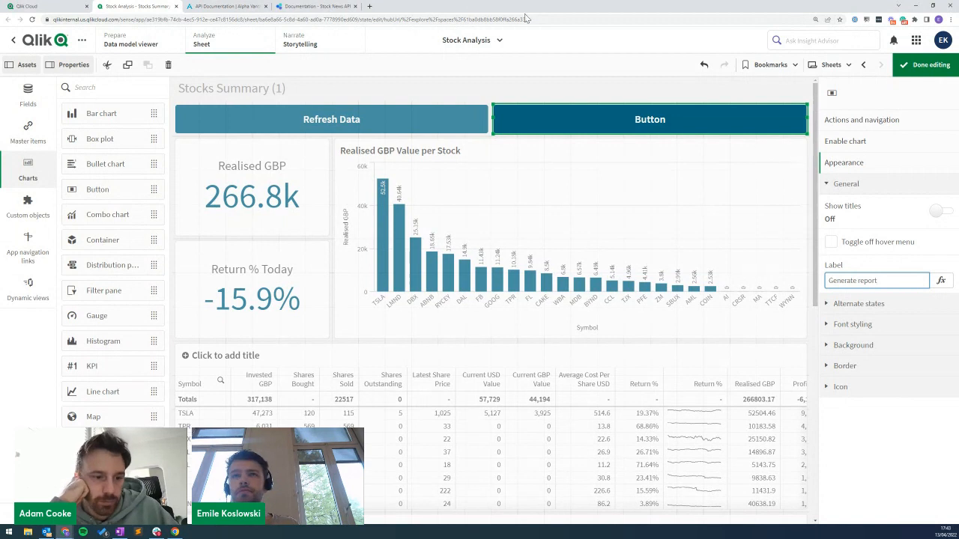
{"action": "left_click", "coordinate": [847, 122]}
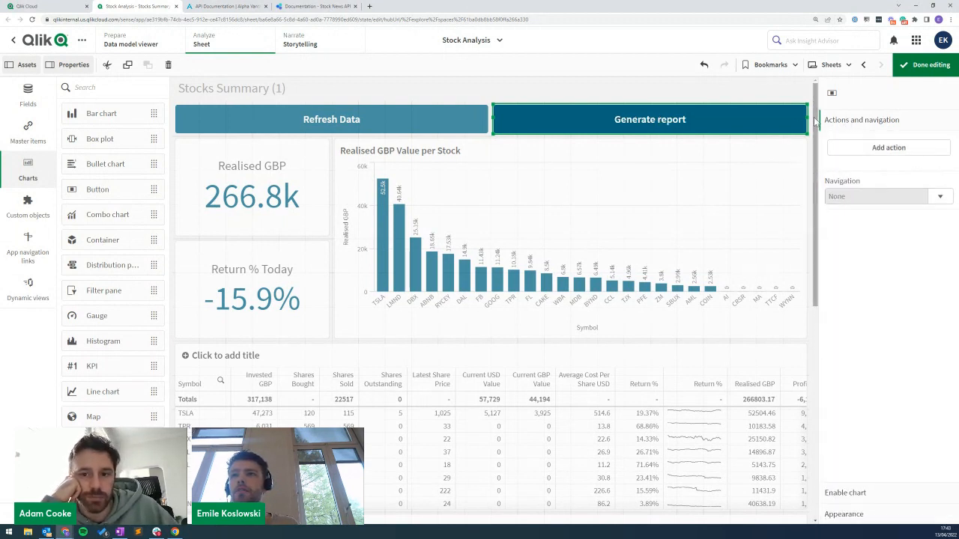
Give the Generate report button an Execute automation action for Stock reporting, then exit edit mode.
{"action": "left_click", "coordinate": [888, 149]}
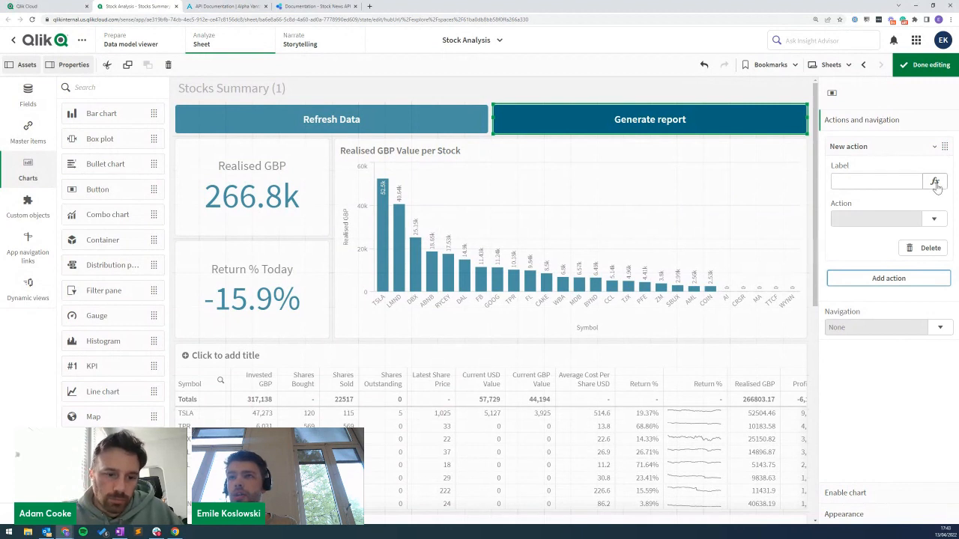
{"action": "left_click", "coordinate": [934, 218]}
{"action": "scroll", "coordinate": [888, 334], "scroll_direction": "down", "scroll_amount": 10}
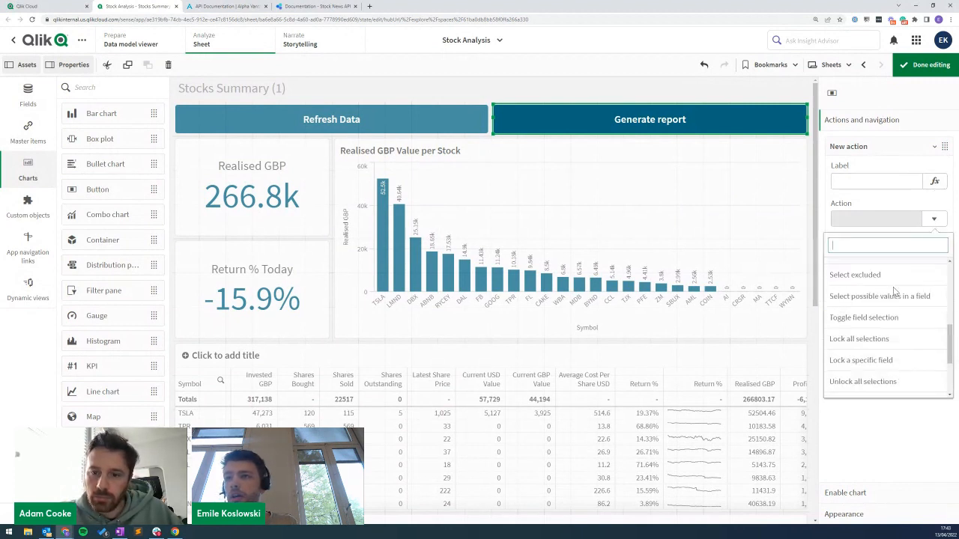
{"action": "left_click", "coordinate": [861, 366]}
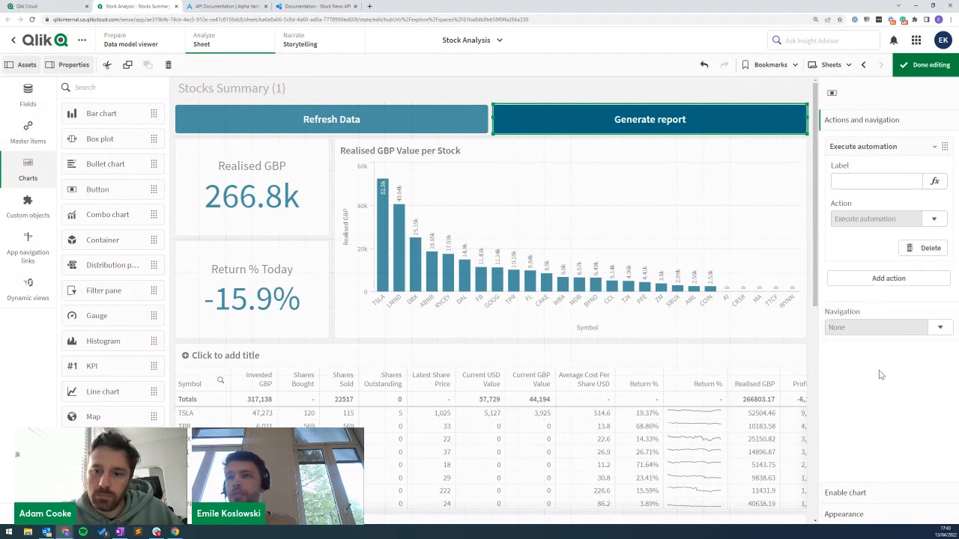
{"action": "left_click", "coordinate": [933, 257]}
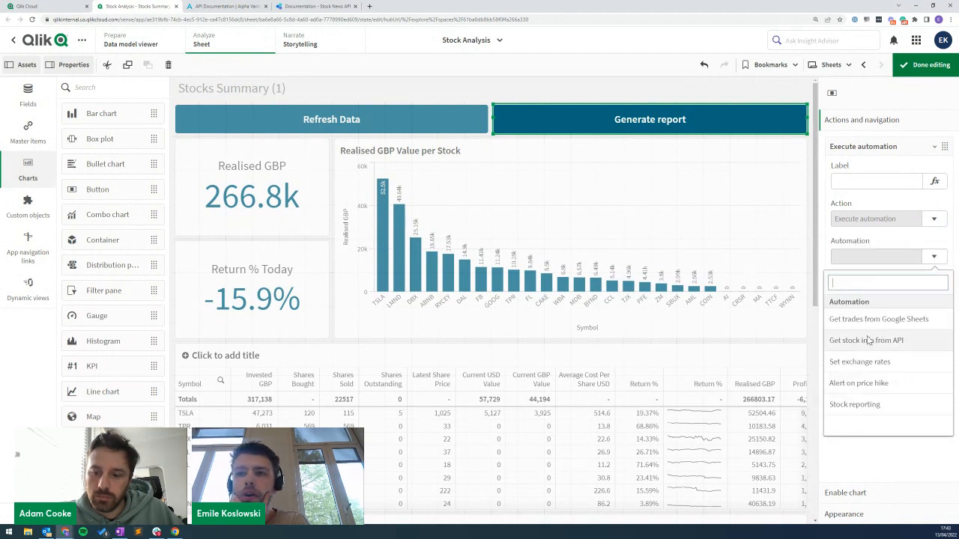
{"action": "left_click", "coordinate": [852, 407]}
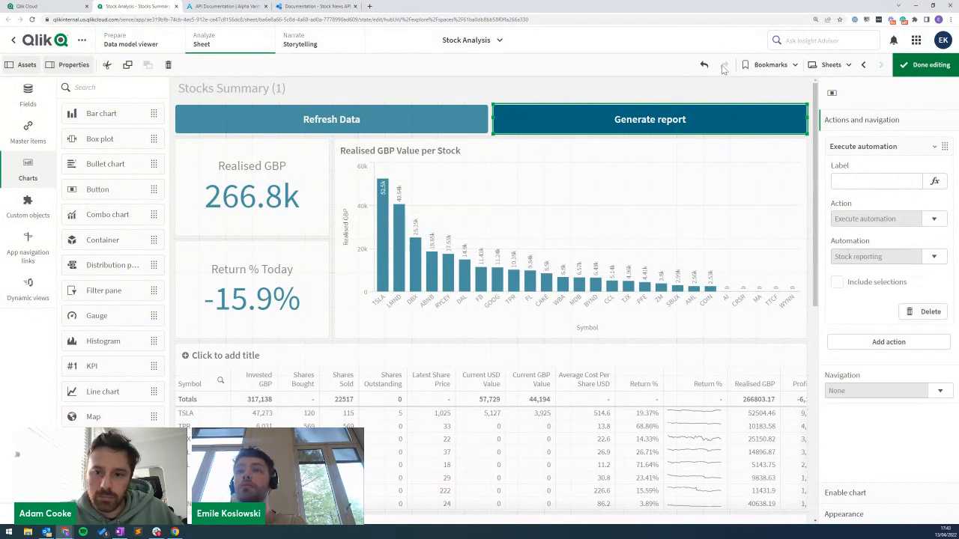
{"action": "left_click", "coordinate": [930, 65]}
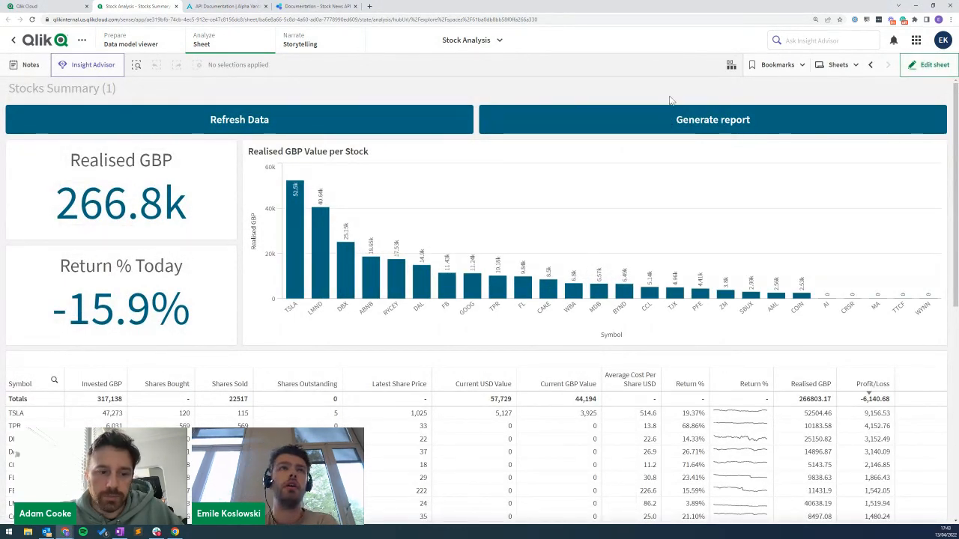
Press Generate report, check the Stock reporting History for finished runs, and bring up the emailed Report.
{"action": "left_click", "coordinate": [712, 122]}
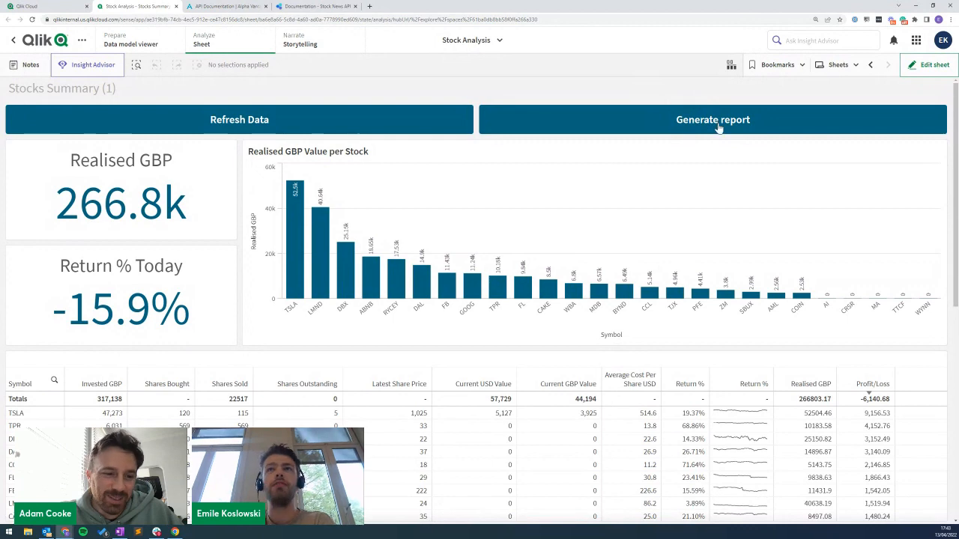
{"action": "left_click", "coordinate": [44, 6]}
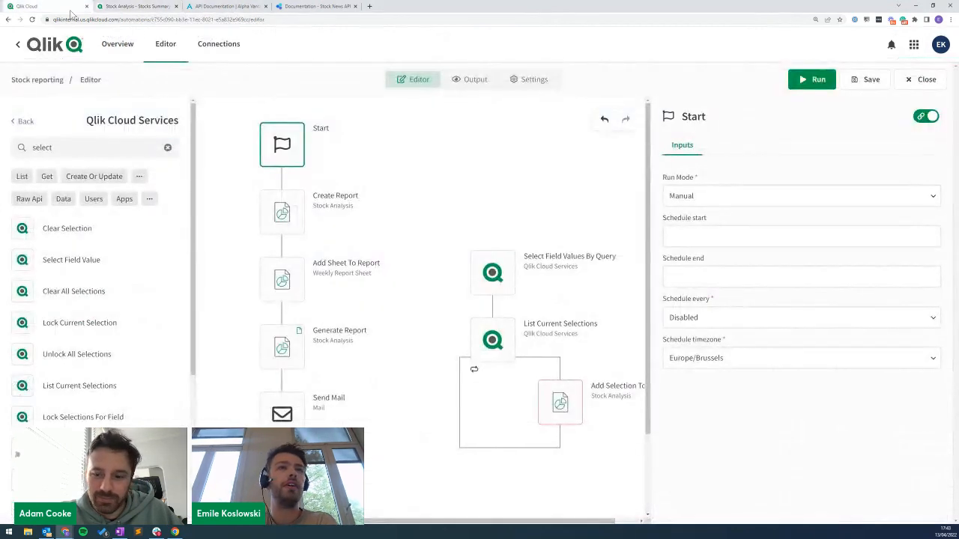
{"action": "left_click", "coordinate": [460, 82]}
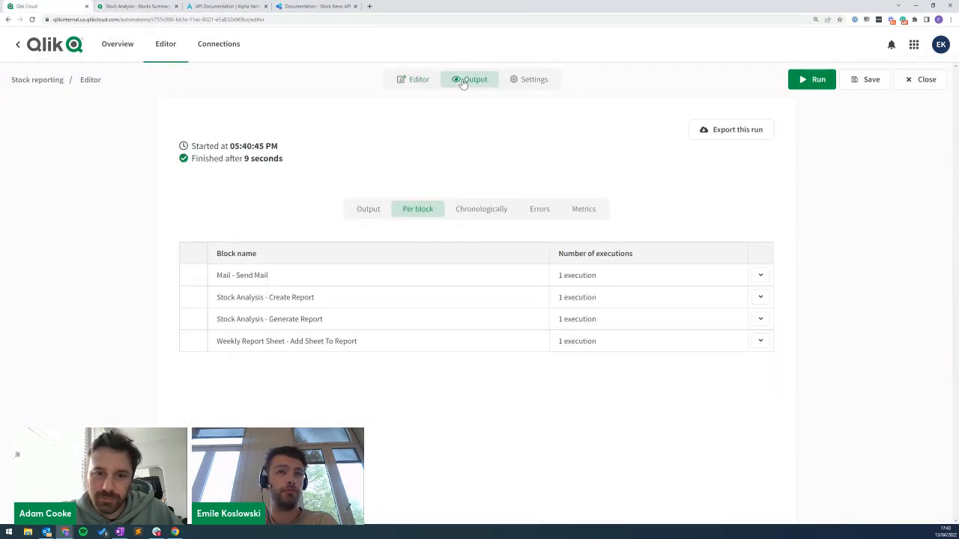
{"action": "left_click", "coordinate": [54, 81]}
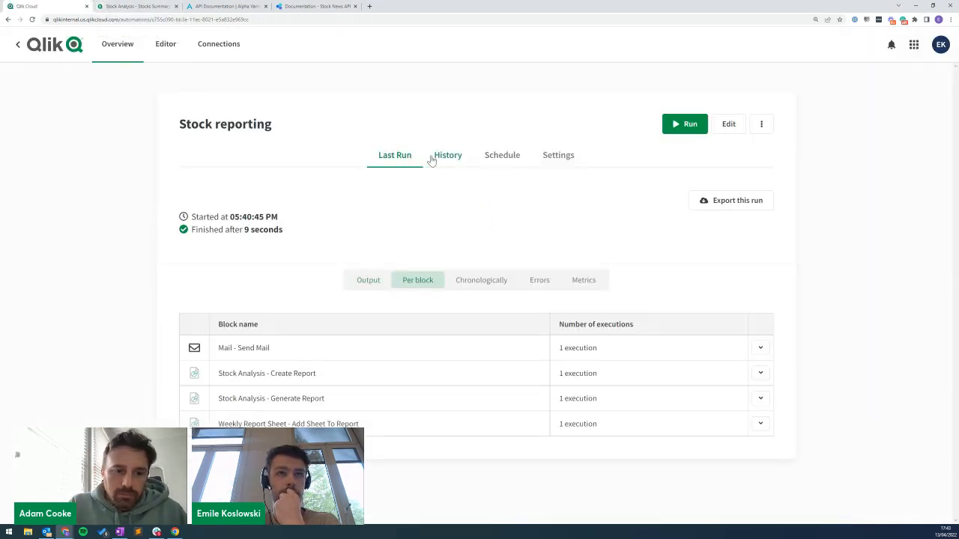
{"action": "left_click", "coordinate": [447, 155]}
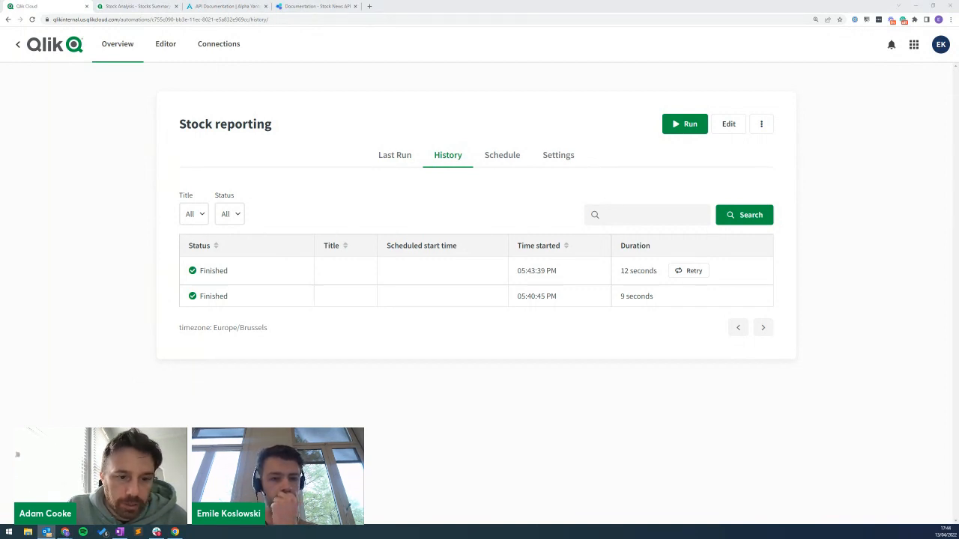
{"action": "left_click", "coordinate": [47, 532]}
{"action": "left_click_drag", "start_coordinate": [395, 85], "coordinate": [378, 100]}
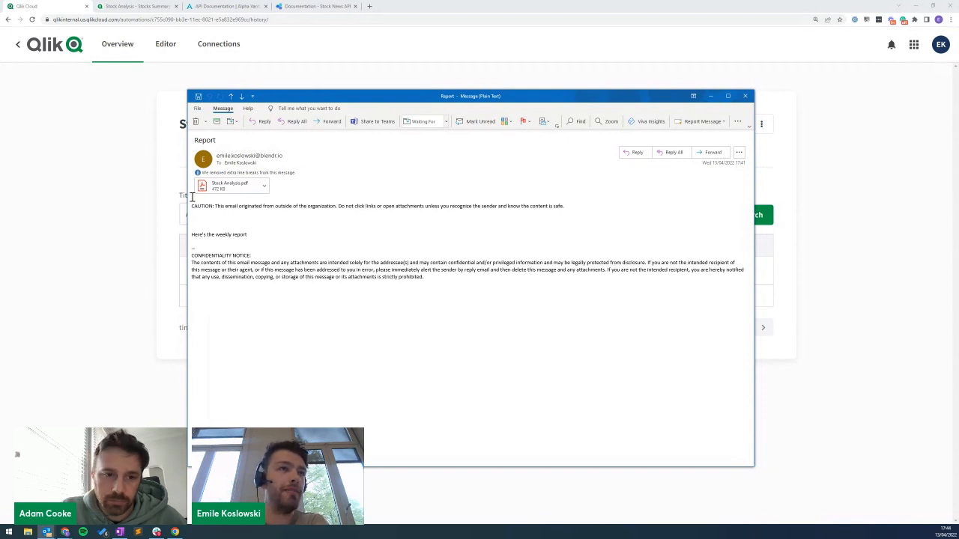
Select and double-click Stock Analysis.pdf in the Report email to view it.
{"action": "left_click", "coordinate": [228, 188]}
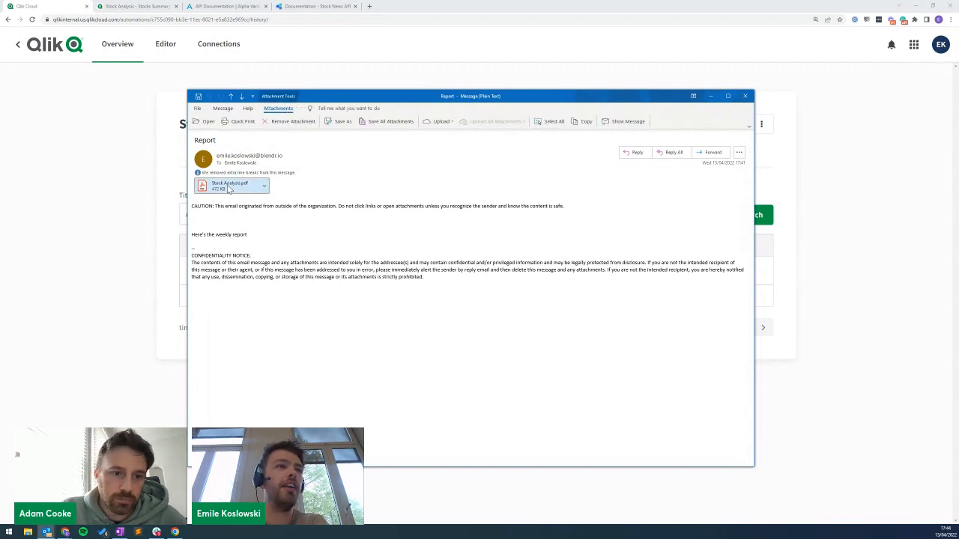
{"action": "double_click", "coordinate": [233, 187]}
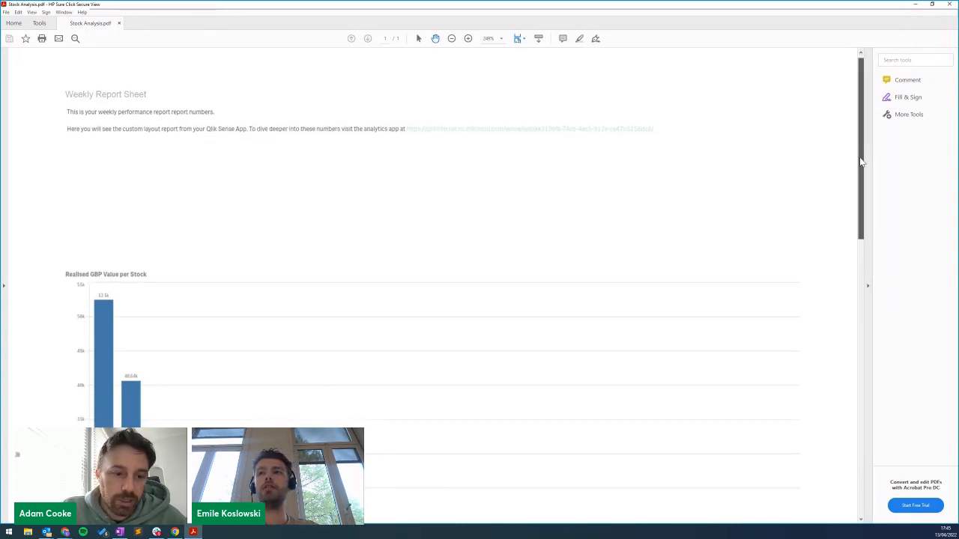
Scroll through the Realised GBP chart and Stock Returns Breakdown table, then close the PDF.
{"action": "left_click_drag", "start_coordinate": [861, 160], "coordinate": [857, 244]}
{"action": "scroll", "coordinate": [856, 244], "scroll_direction": "down", "scroll_amount": 4}
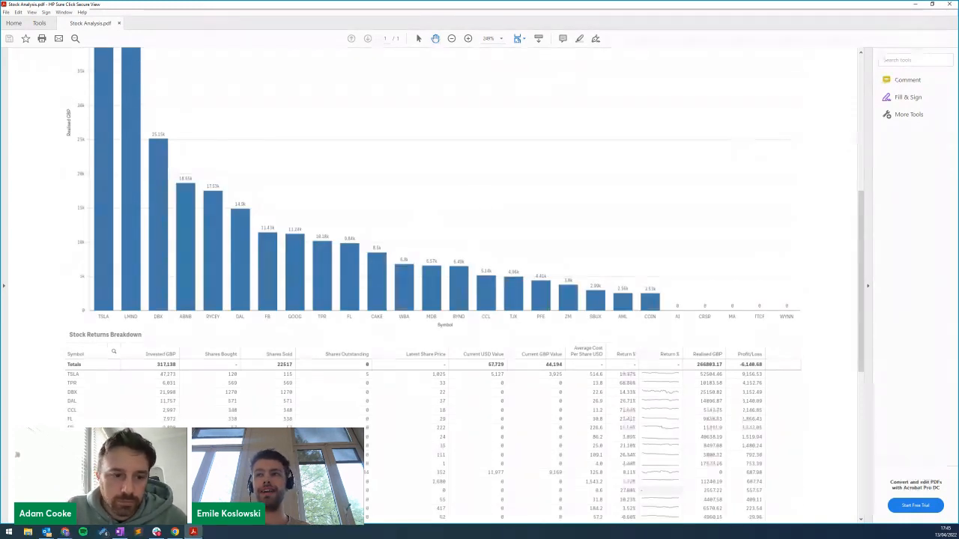
{"action": "left_click_drag", "start_coordinate": [860, 216], "coordinate": [860, 420]}
{"action": "left_click", "coordinate": [950, 4]}
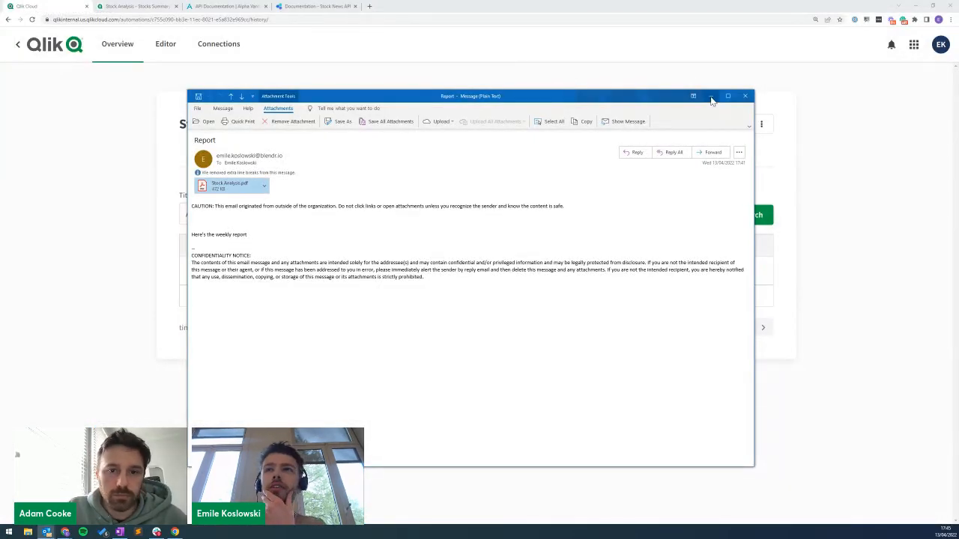
Open the Stock reporting automation for editing and check the Send Mail block's recipient address.
{"action": "left_click", "coordinate": [710, 96]}
{"action": "left_click", "coordinate": [728, 124]}
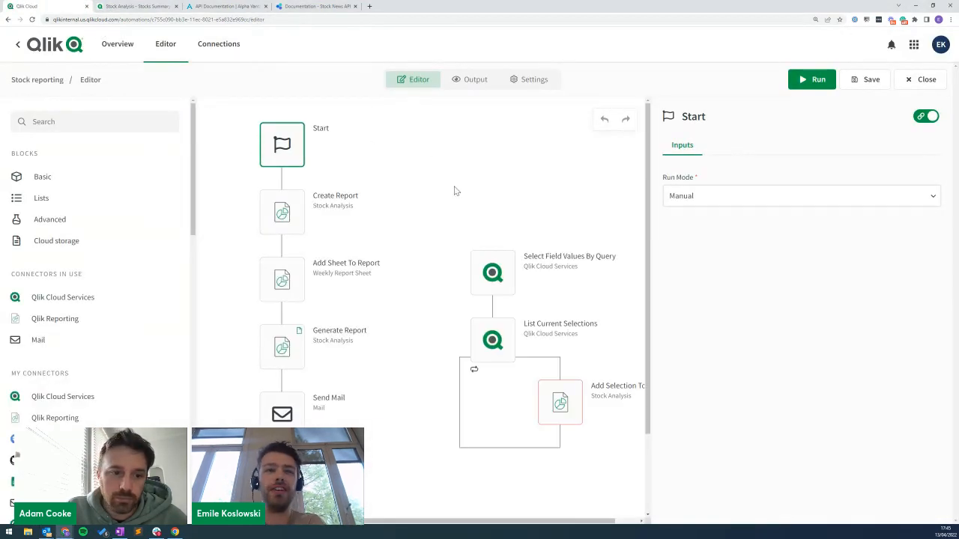
{"action": "left_click", "coordinate": [281, 412]}
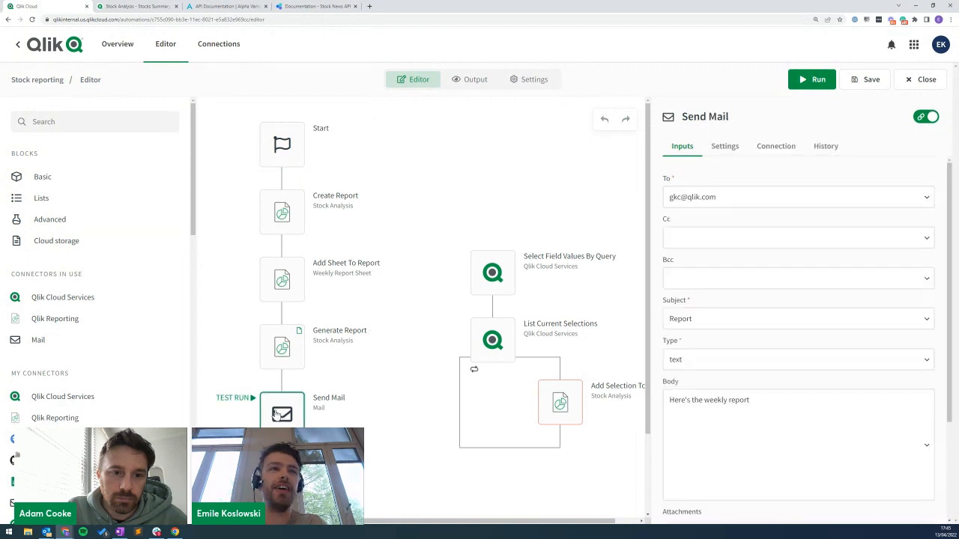
{"action": "left_click", "coordinate": [738, 201]}
Turn on Include selections for the Generate report button's Execute automation action, and check the Start block's run mode.
{"action": "left_click", "coordinate": [104, 6]}
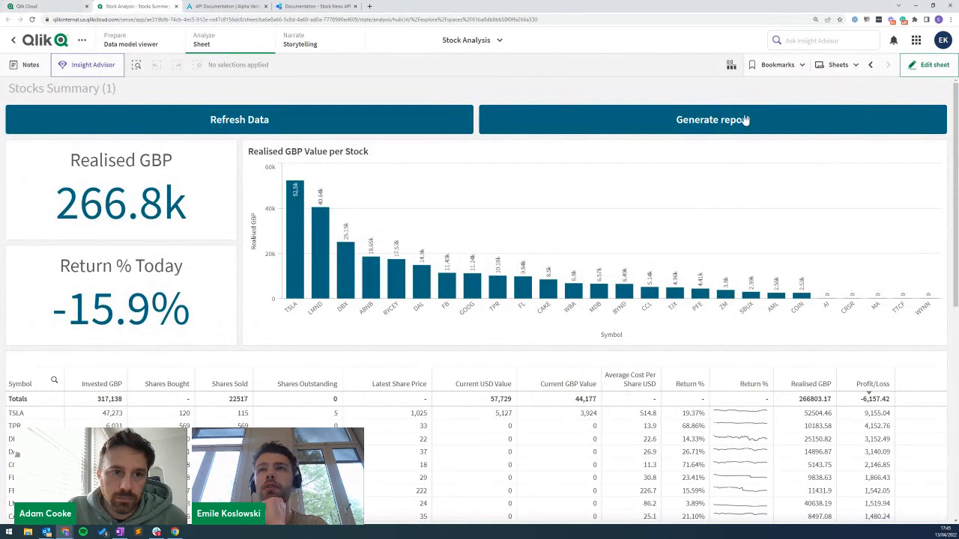
{"action": "left_click", "coordinate": [913, 66]}
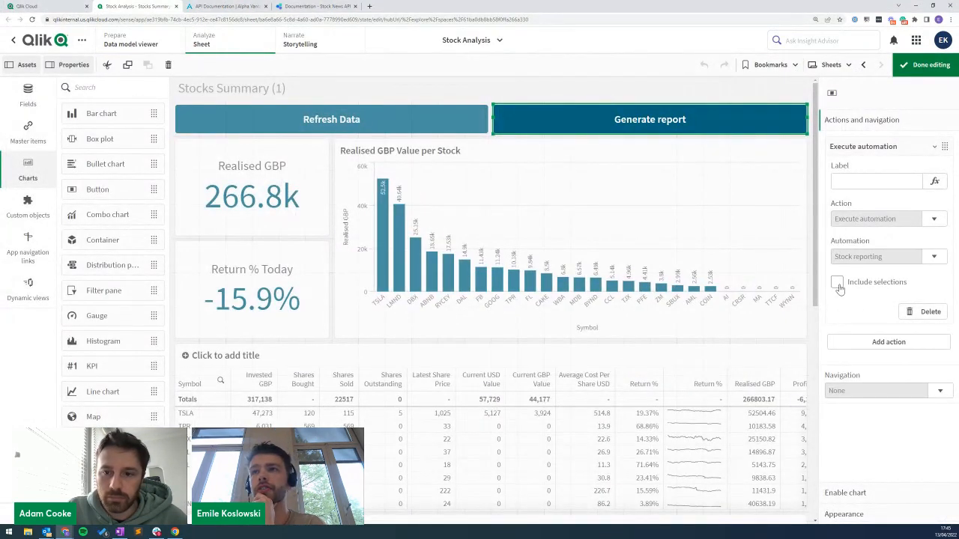
{"action": "left_click", "coordinate": [838, 282]}
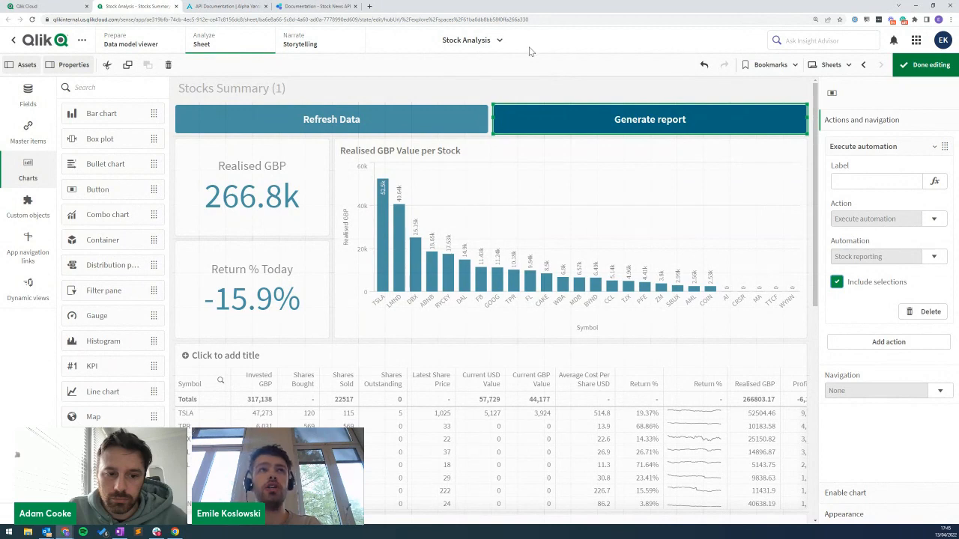
{"action": "key", "text": "ctrl+Page_Up"}
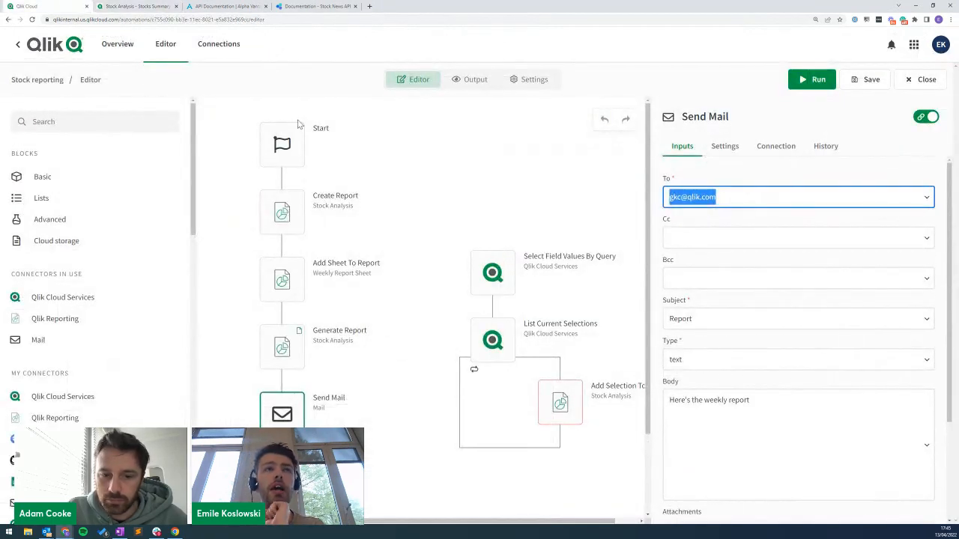
{"action": "left_click", "coordinate": [279, 152]}
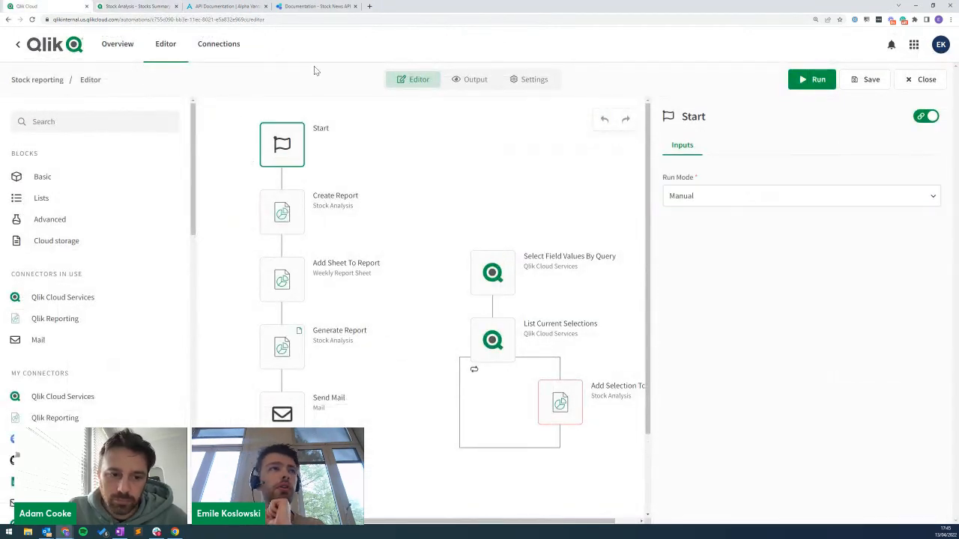
{"action": "left_click", "coordinate": [134, 6]}
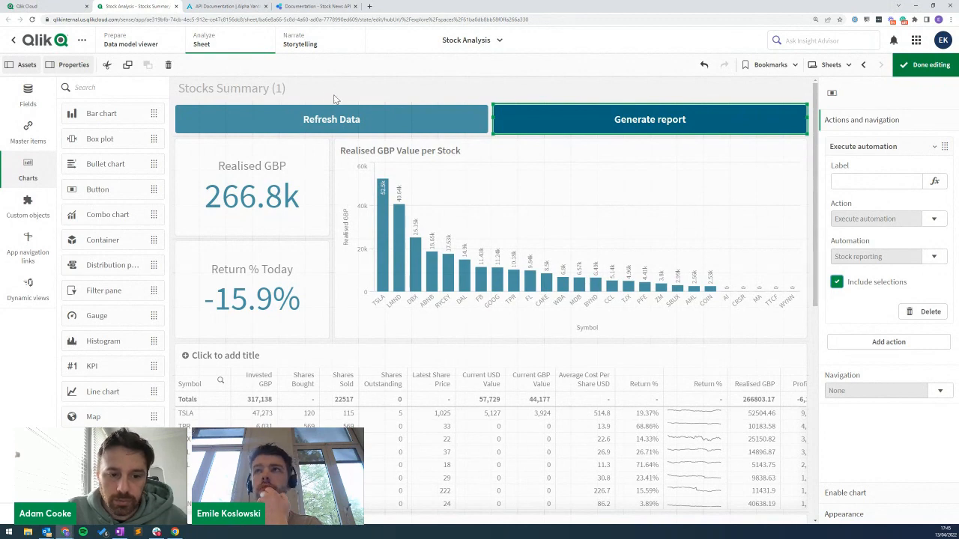
Click Done editing on the Stocks Summary sheet and return to the Stock reporting automation tab.
{"action": "left_click", "coordinate": [923, 65]}
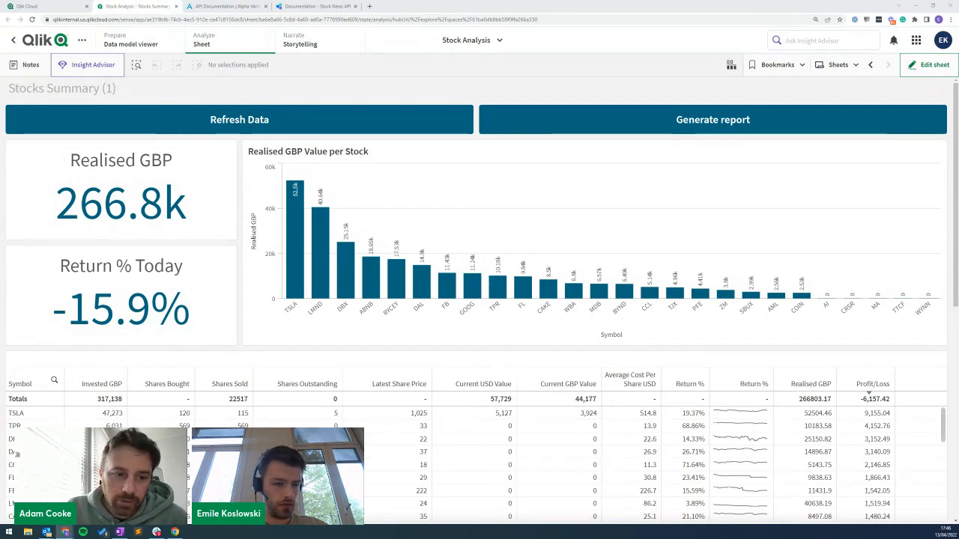
{"action": "left_click", "coordinate": [71, 6]}
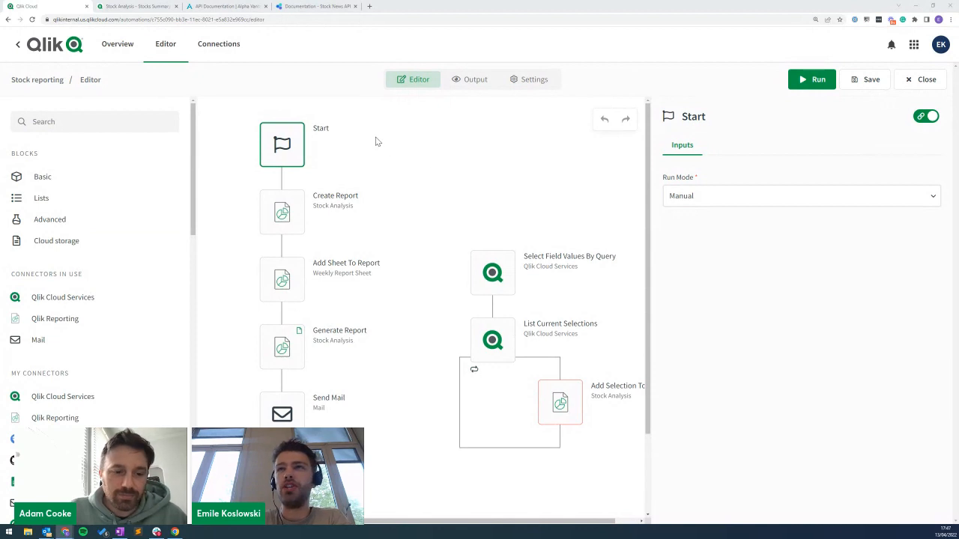
{"action": "right_click", "coordinate": [469, 149]}
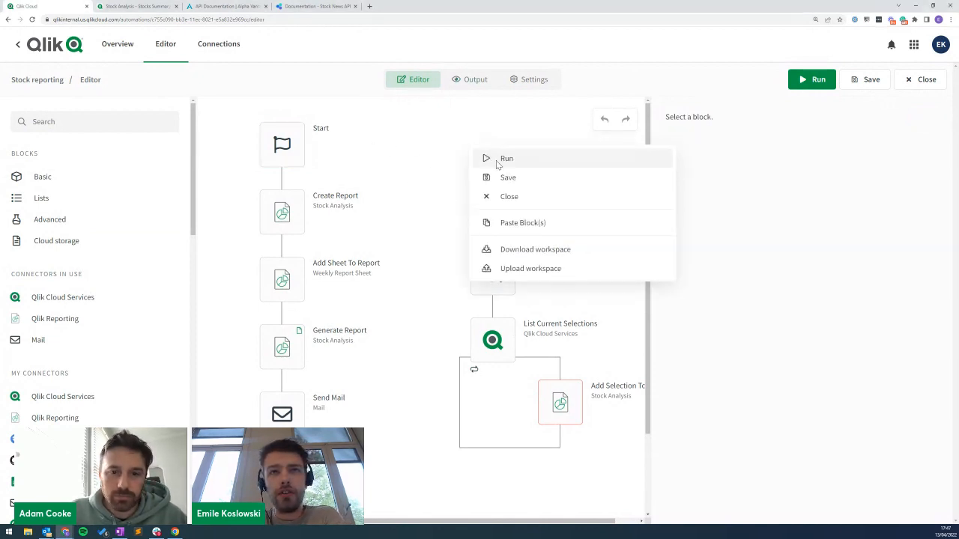
{"action": "left_click", "coordinate": [528, 271]}
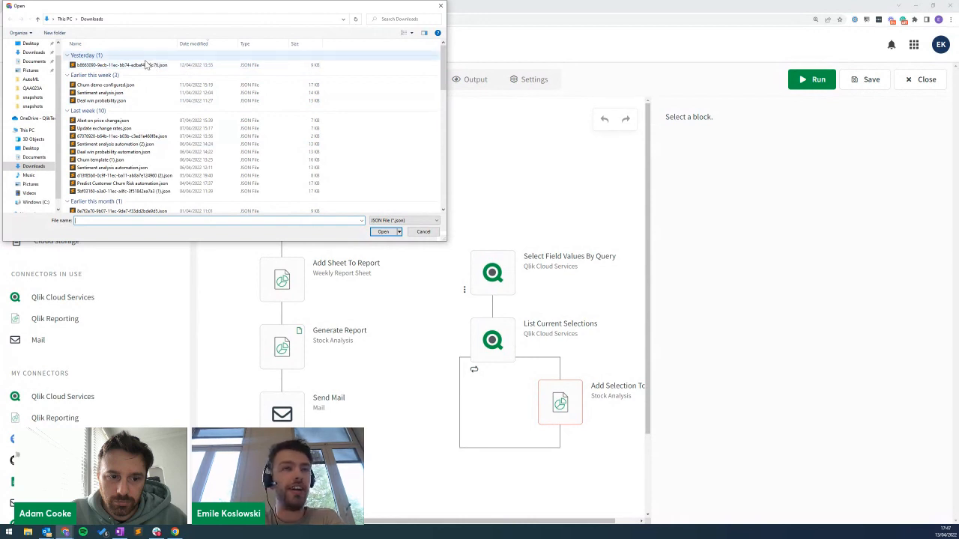
{"action": "left_click", "coordinate": [441, 6]}
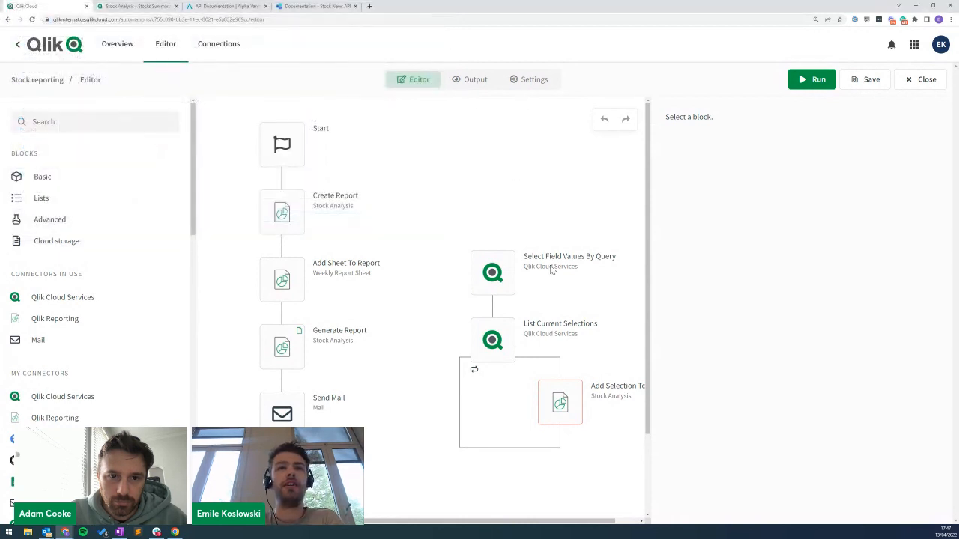
{"action": "right_click", "coordinate": [467, 154]}
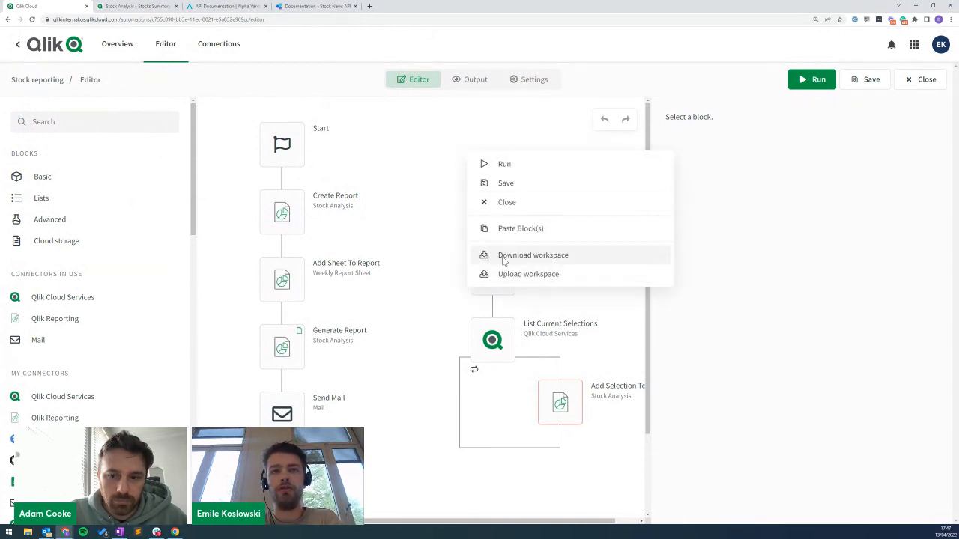
{"action": "left_click", "coordinate": [438, 169]}
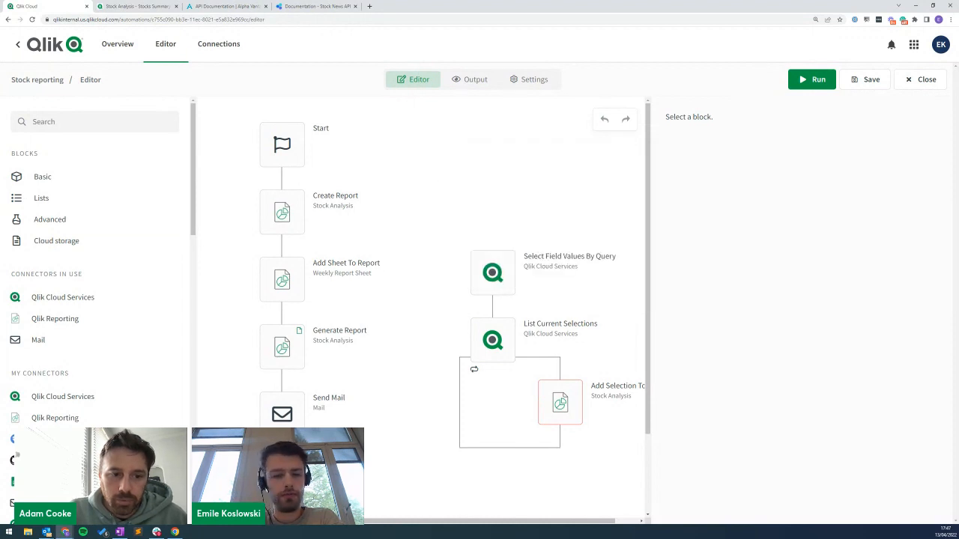